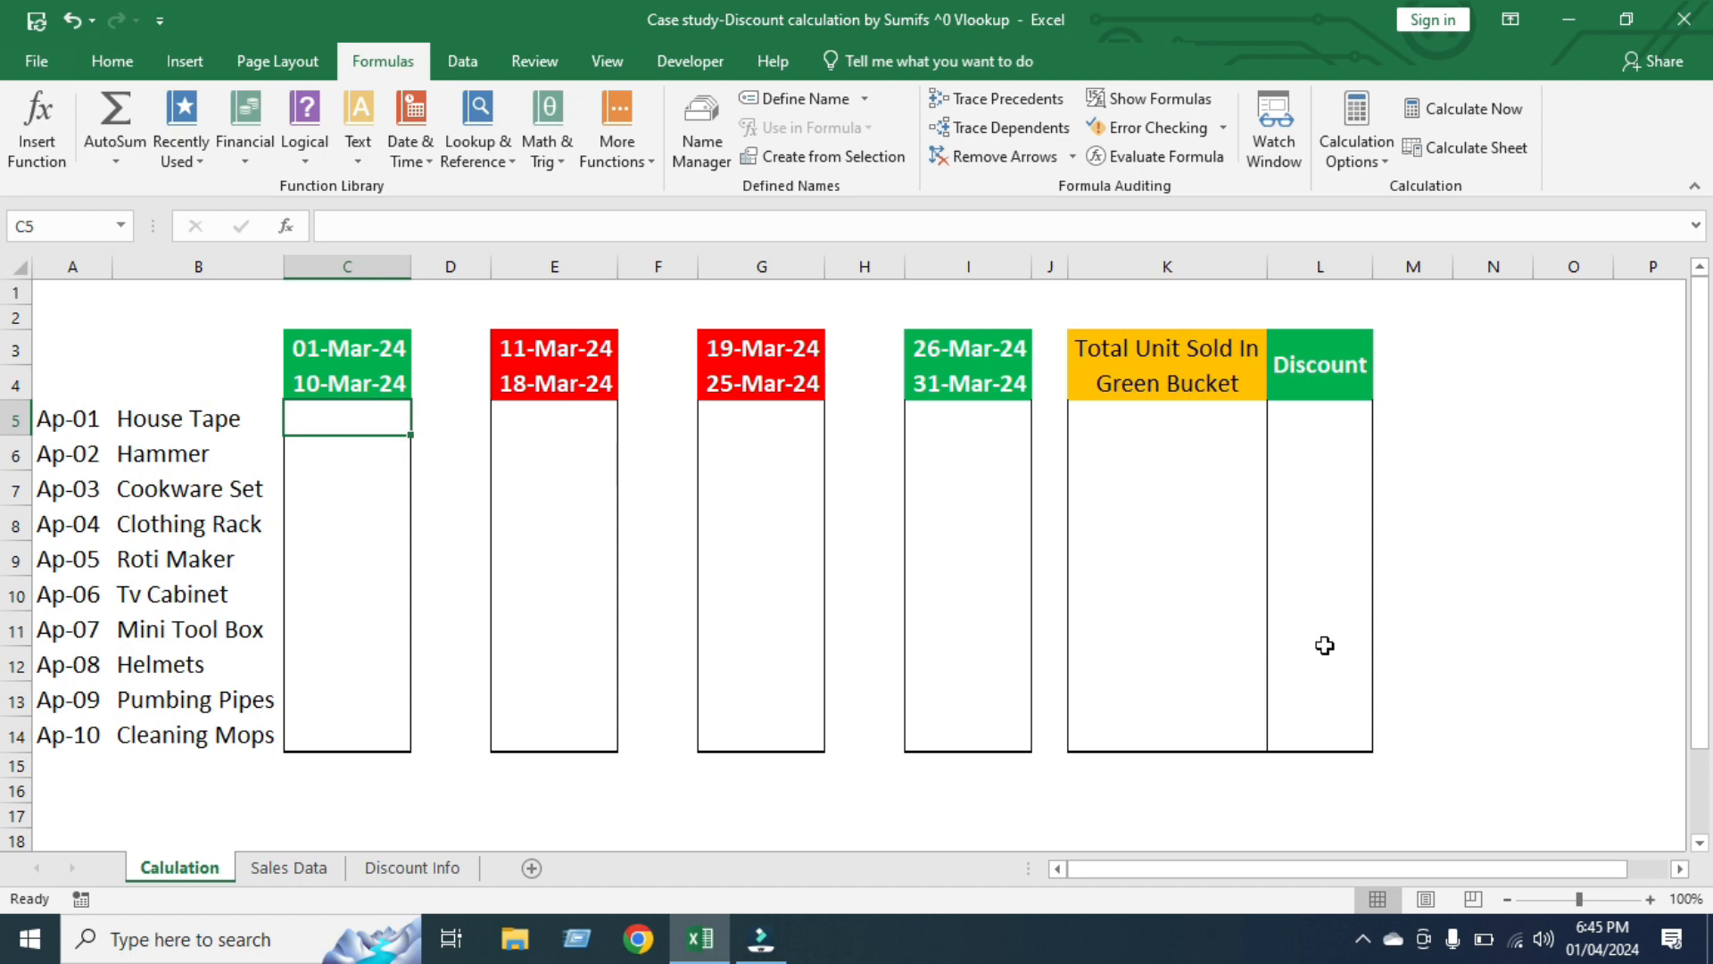
# Examine the Date Sold, Product Code, Product and Unit Sold columns on the Sales Data sheet, including the full range of sale dates
pyautogui.click(290, 870)
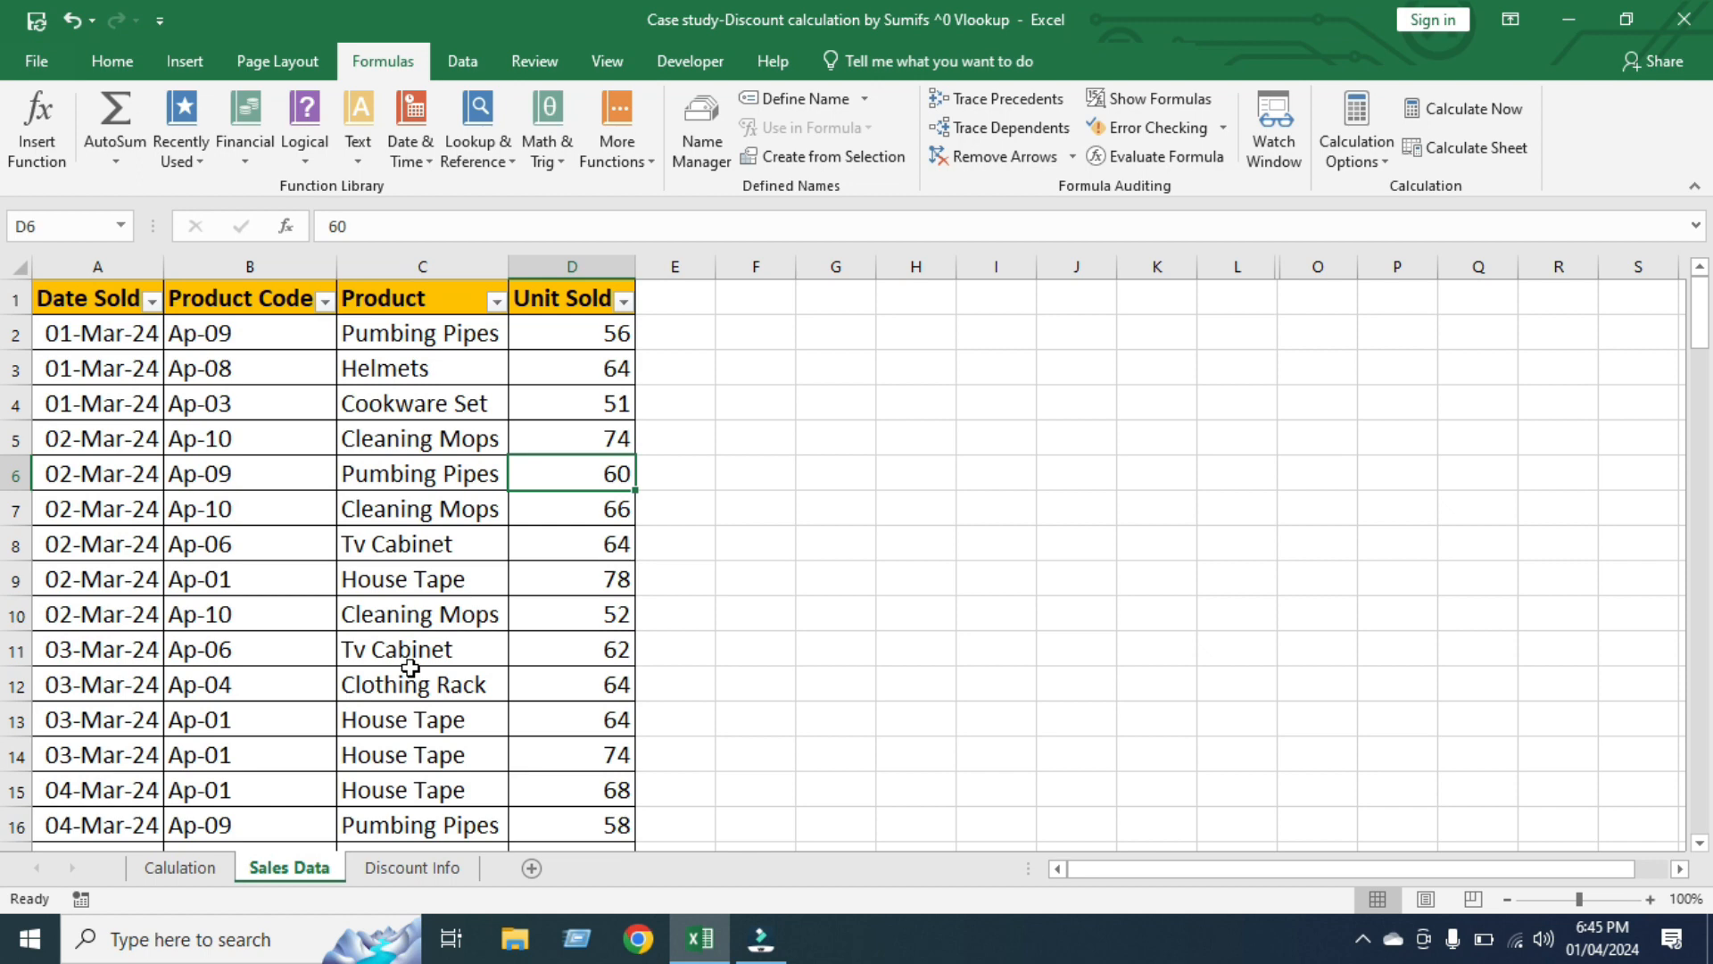
pyautogui.click(86, 271)
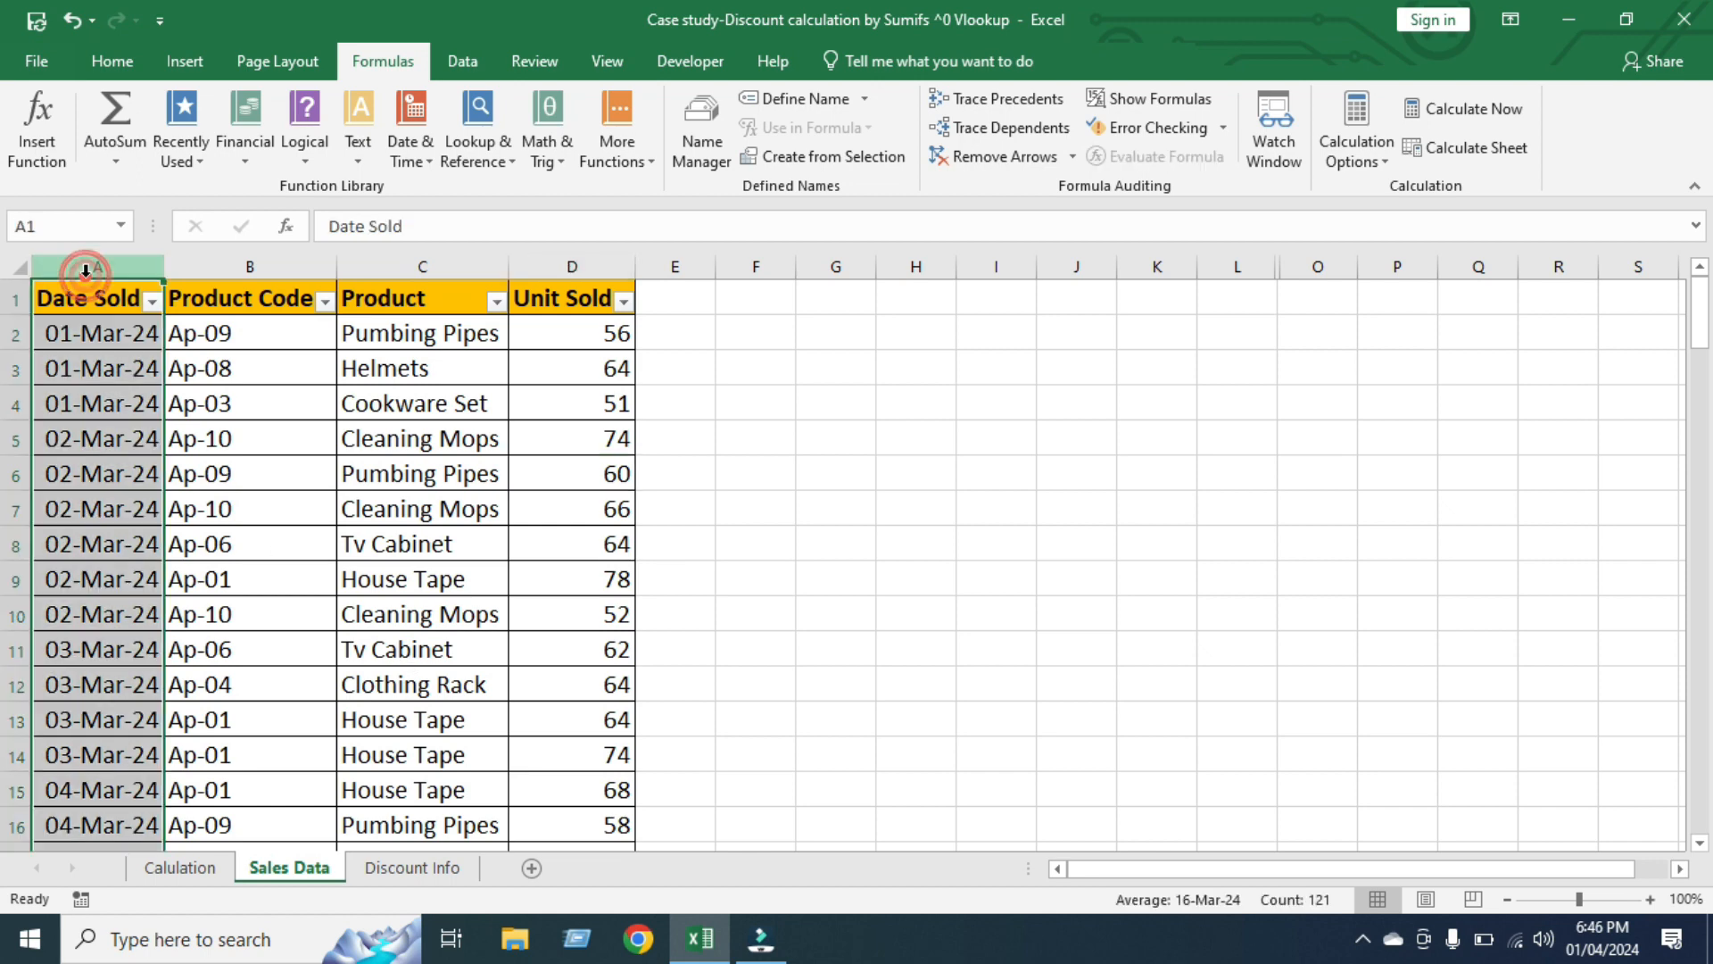
pyautogui.click(115, 337)
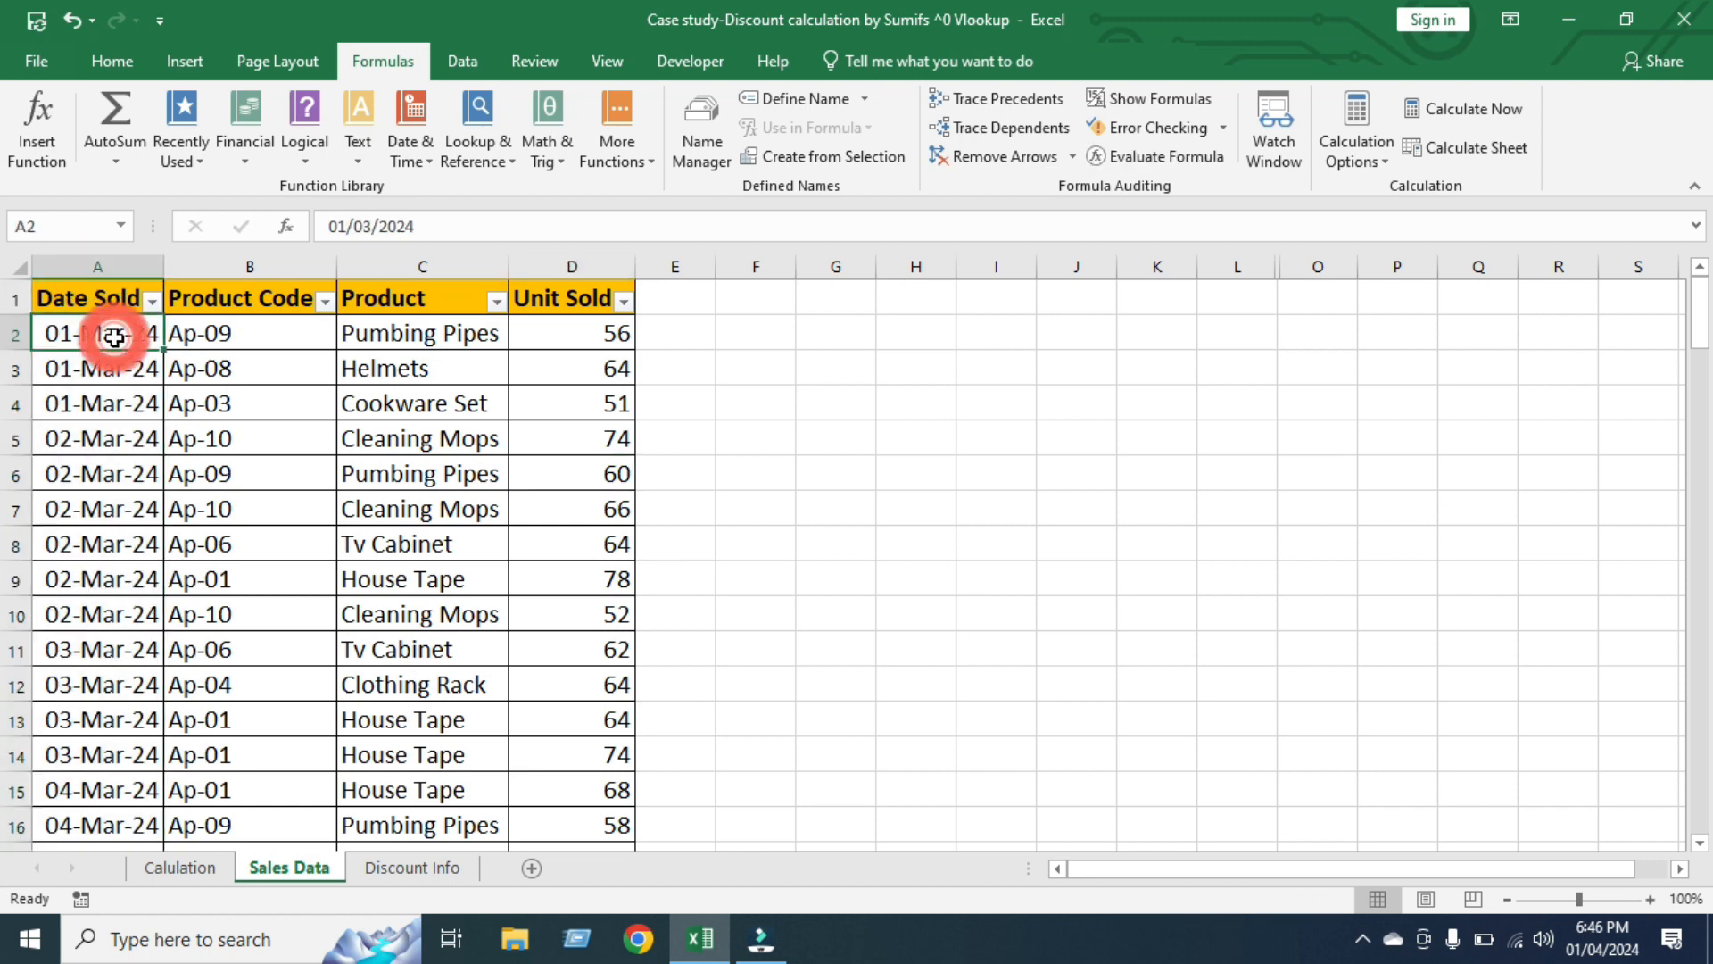
pyautogui.hotkey('ctrl', 'shift', 'Down')
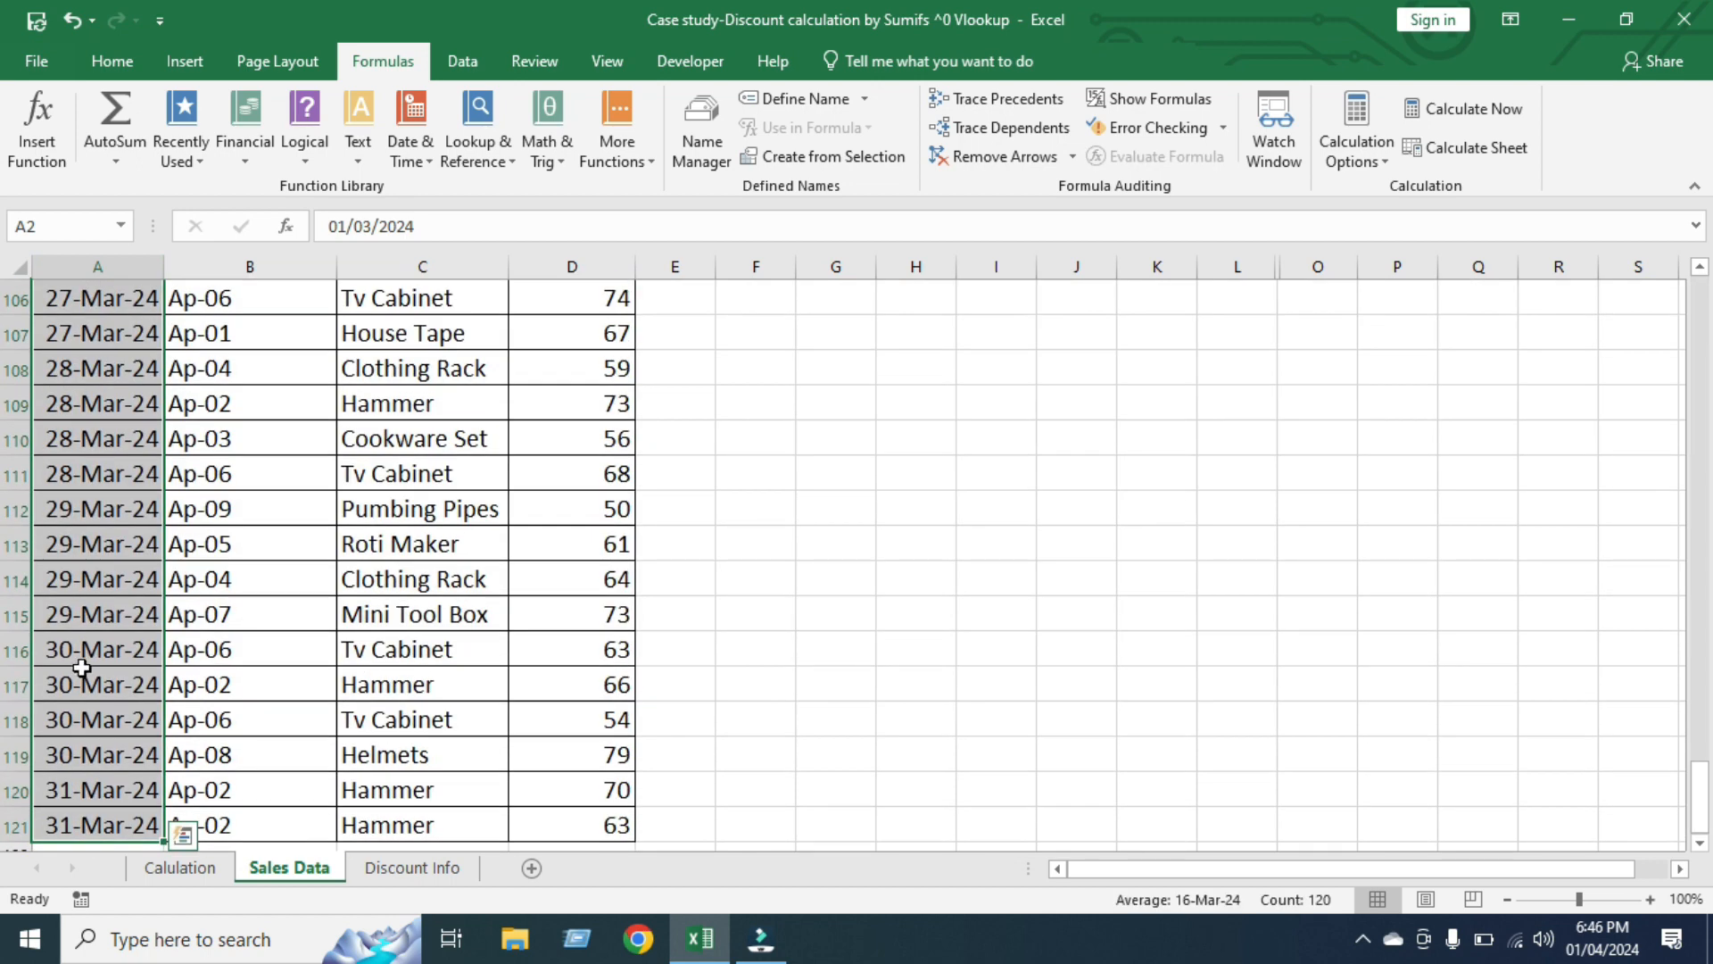
pyautogui.hotkey('ctrl', 'shift', 'Up')
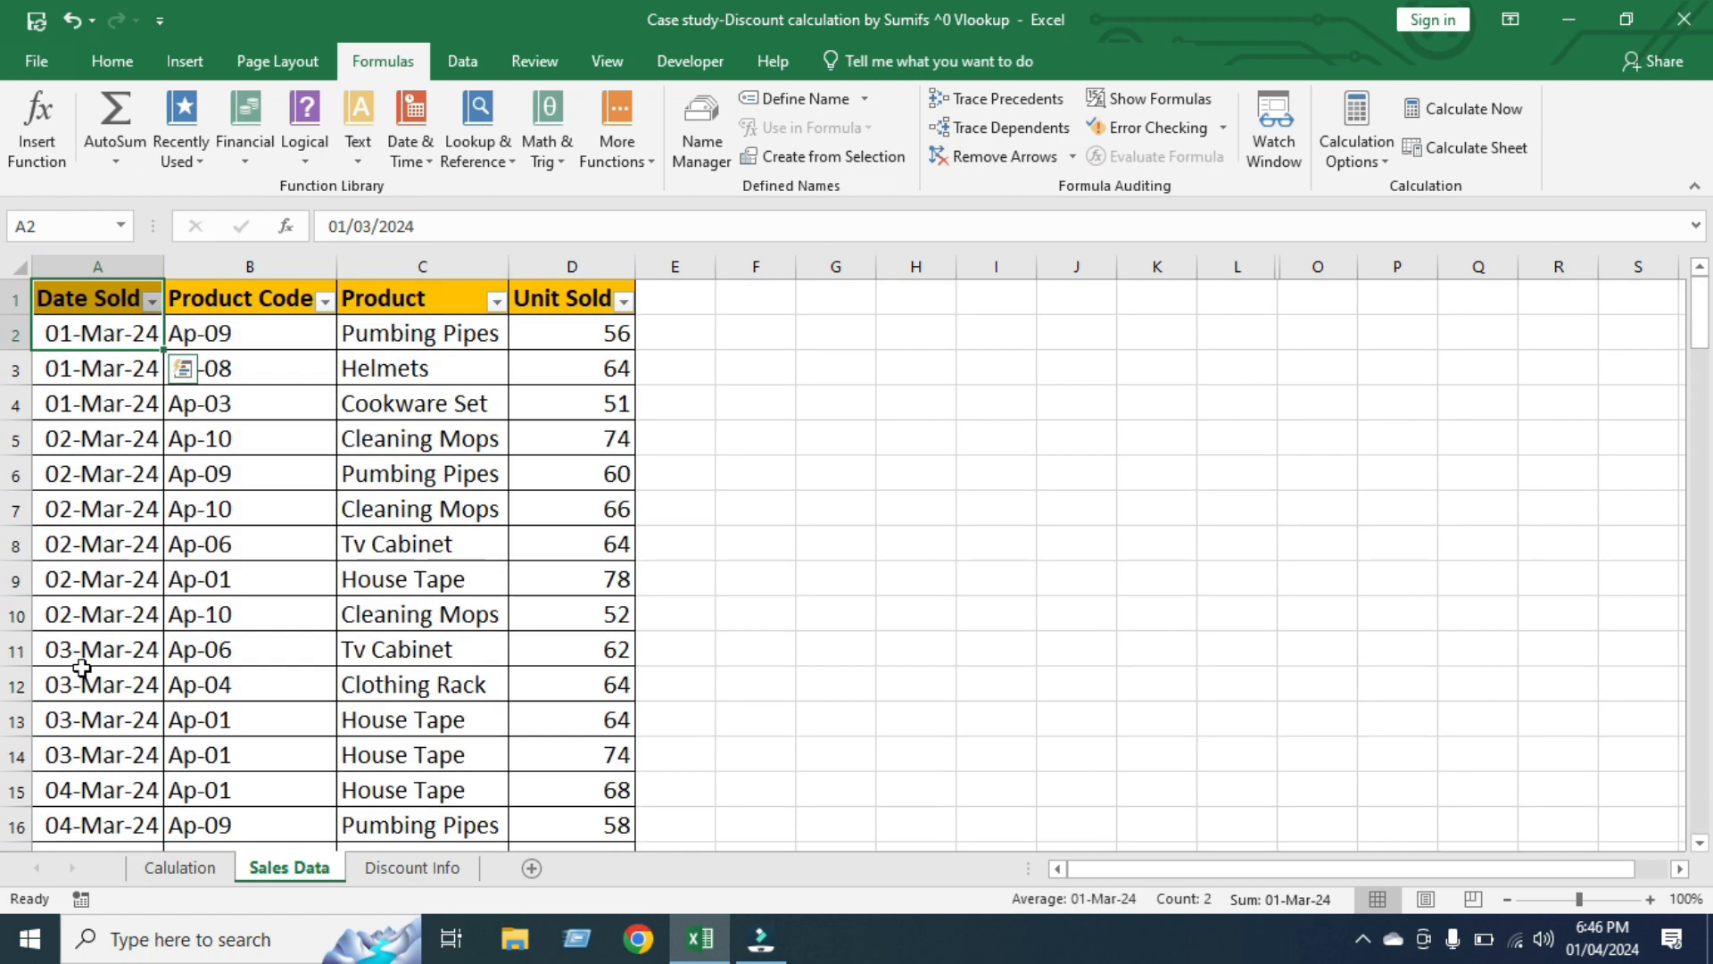
pyautogui.click(251, 267)
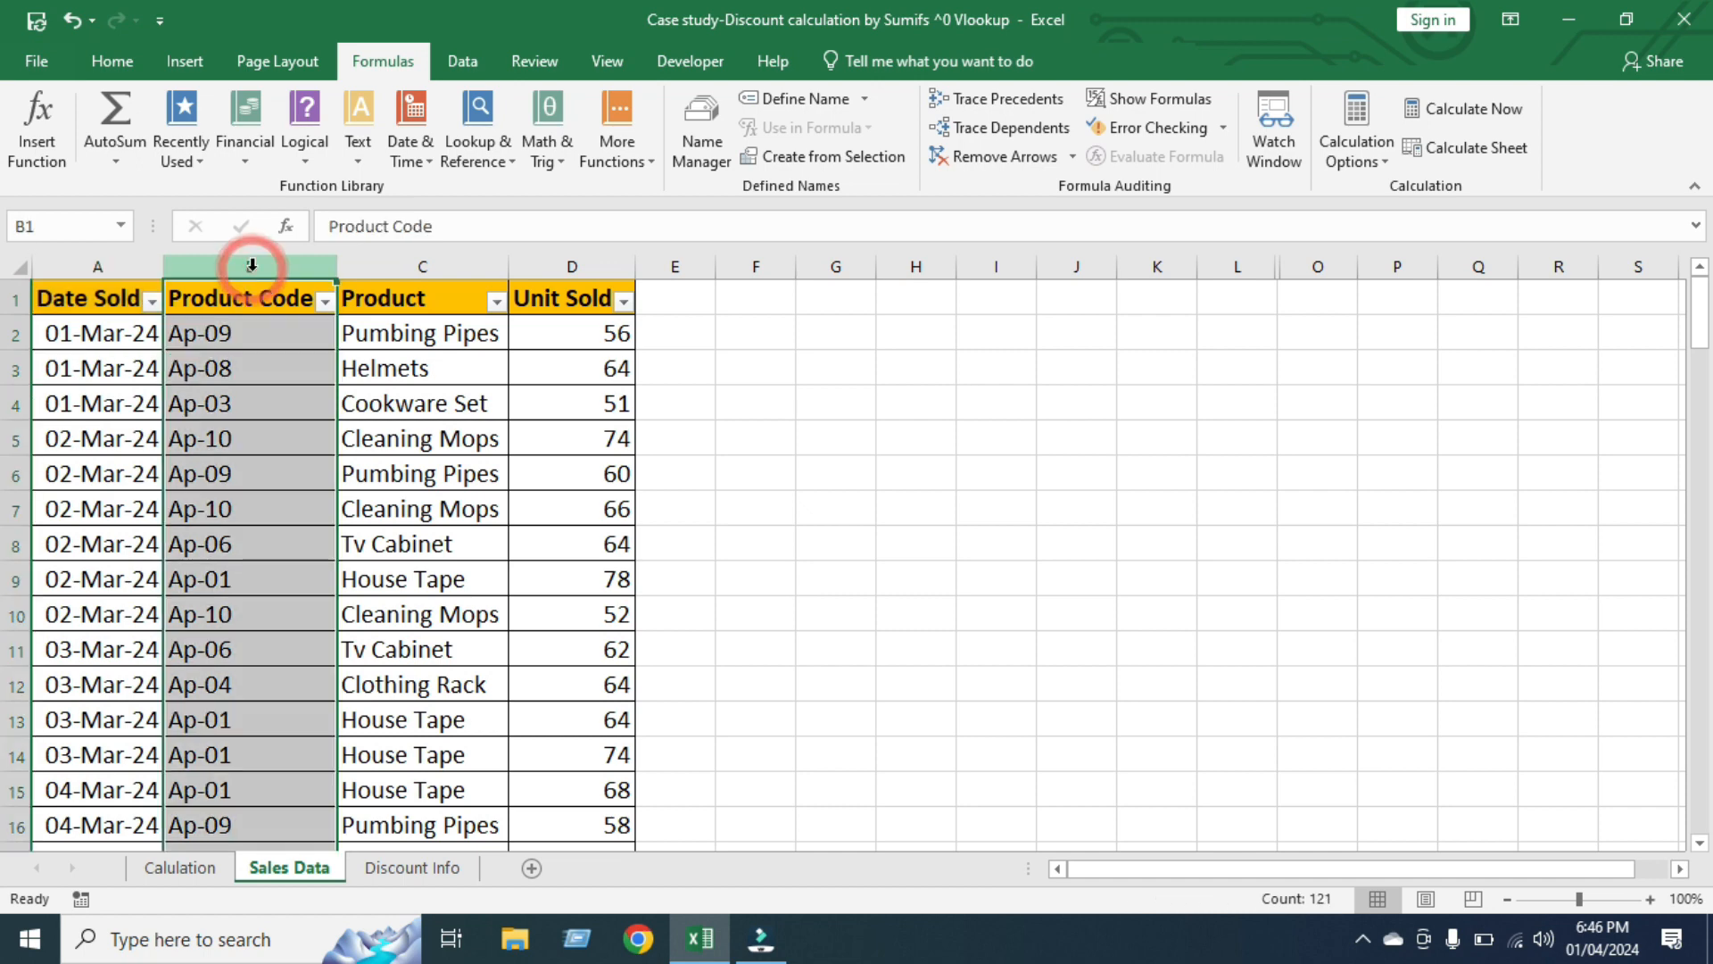
pyautogui.click(425, 268)
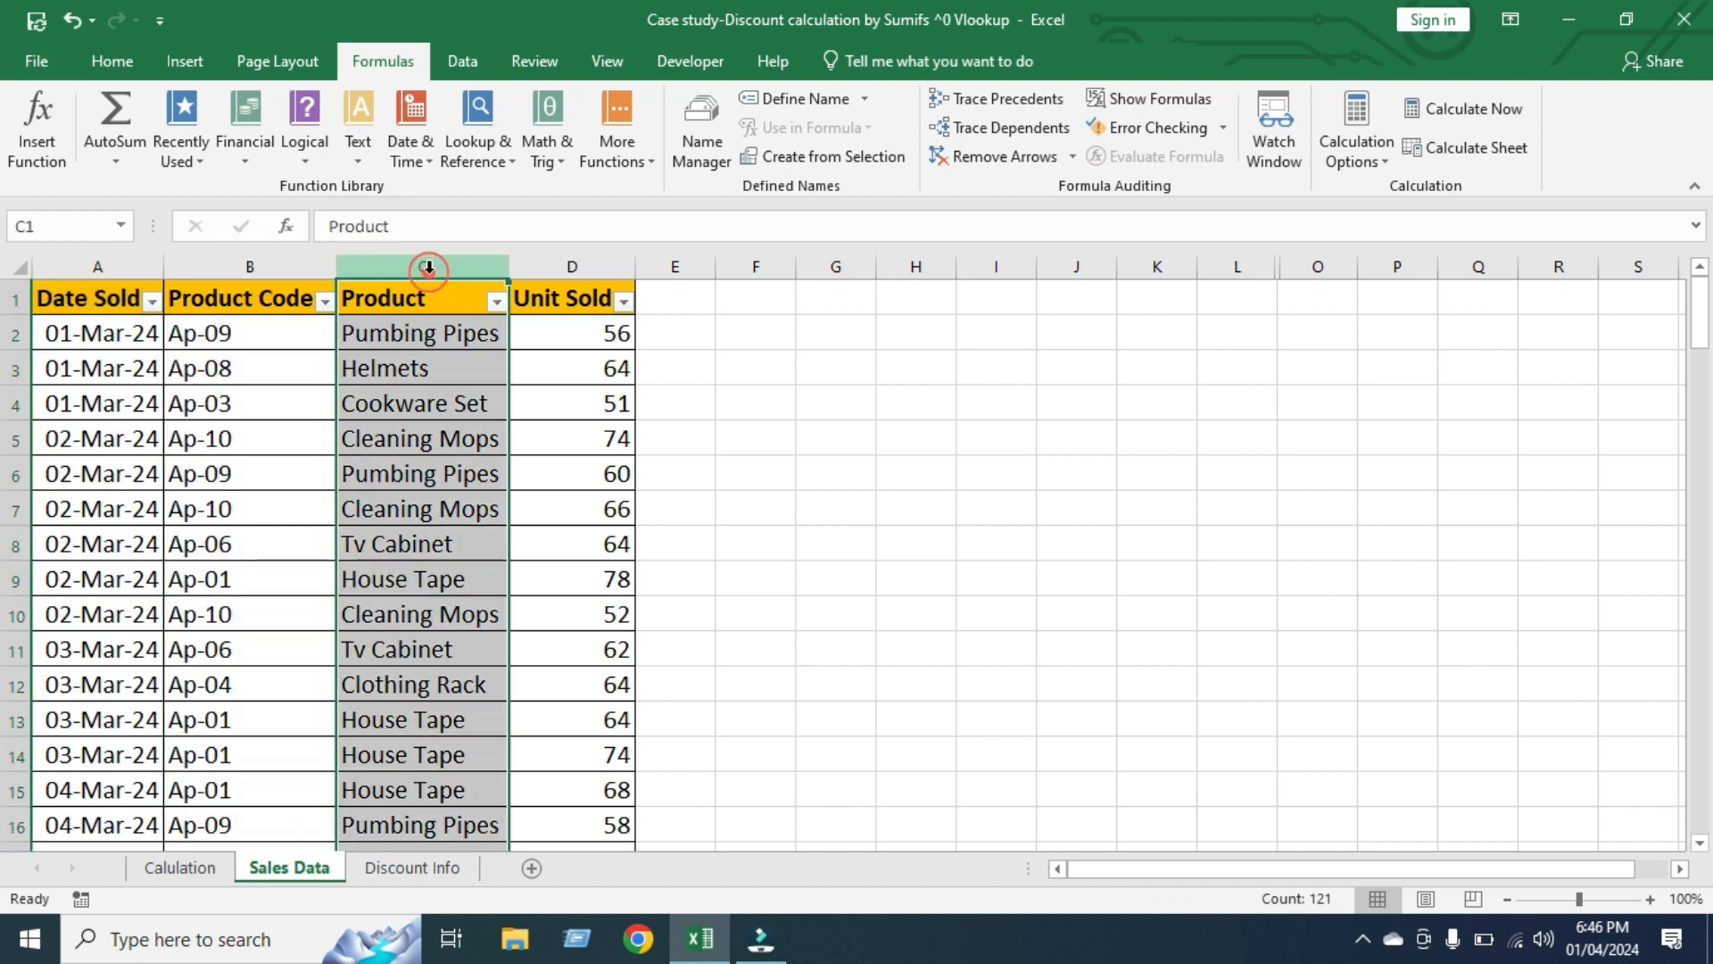
pyautogui.click(582, 266)
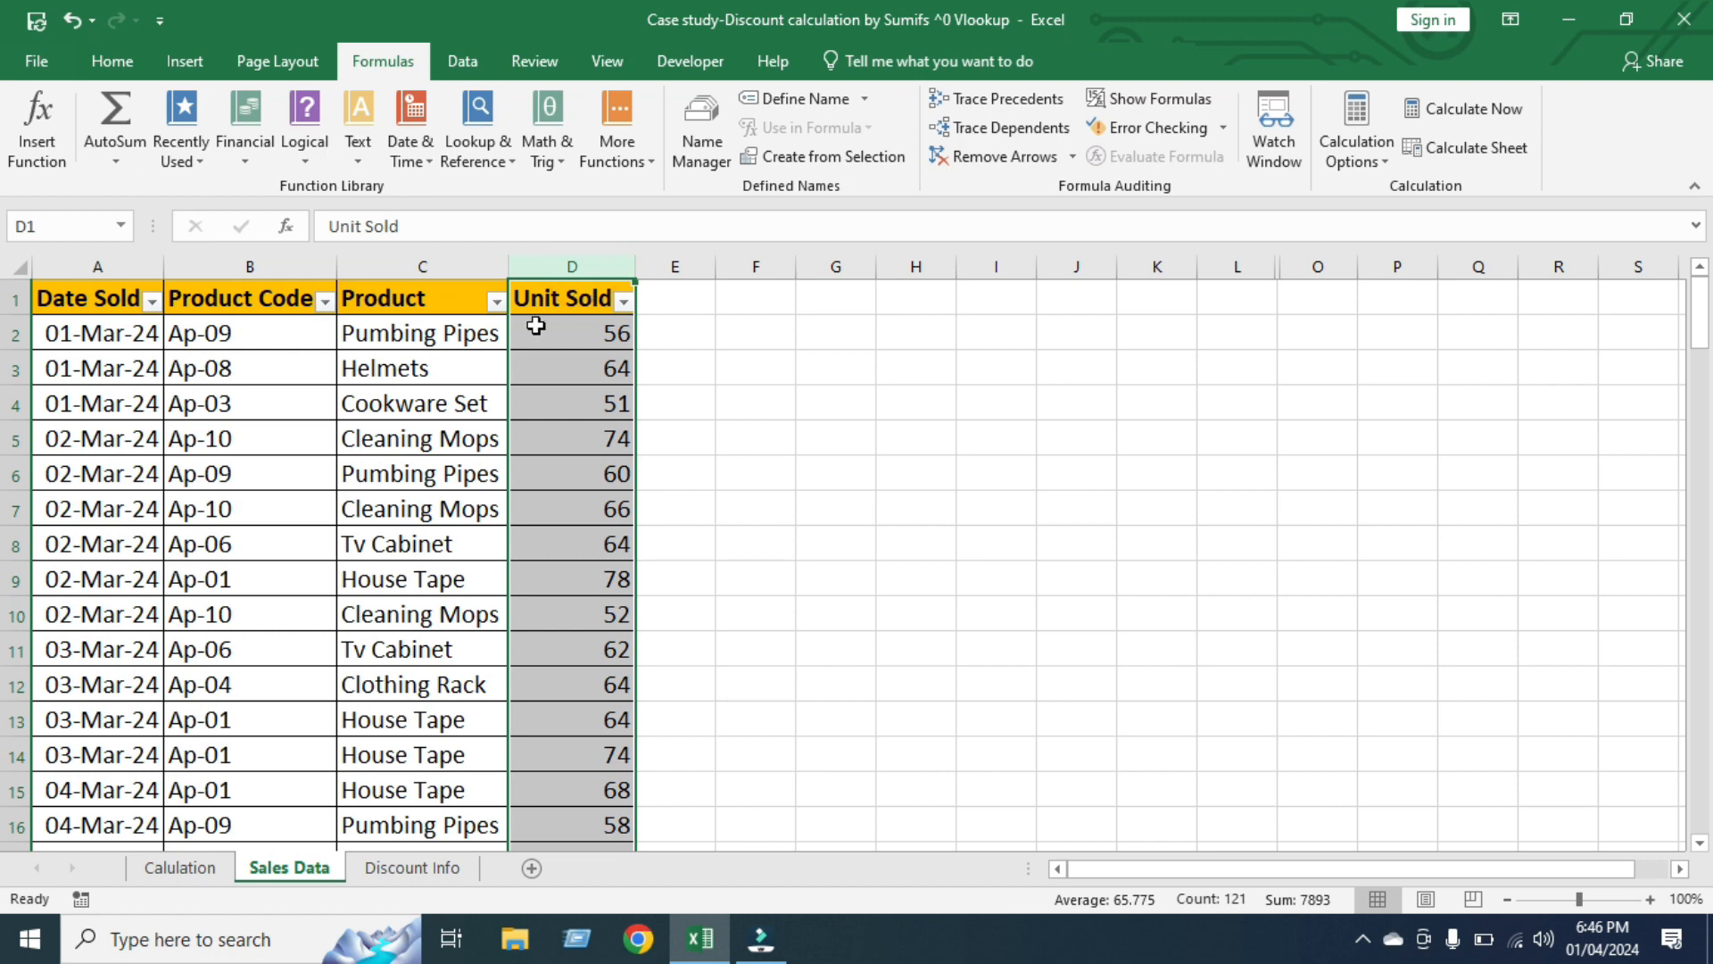
pyautogui.click(586, 335)
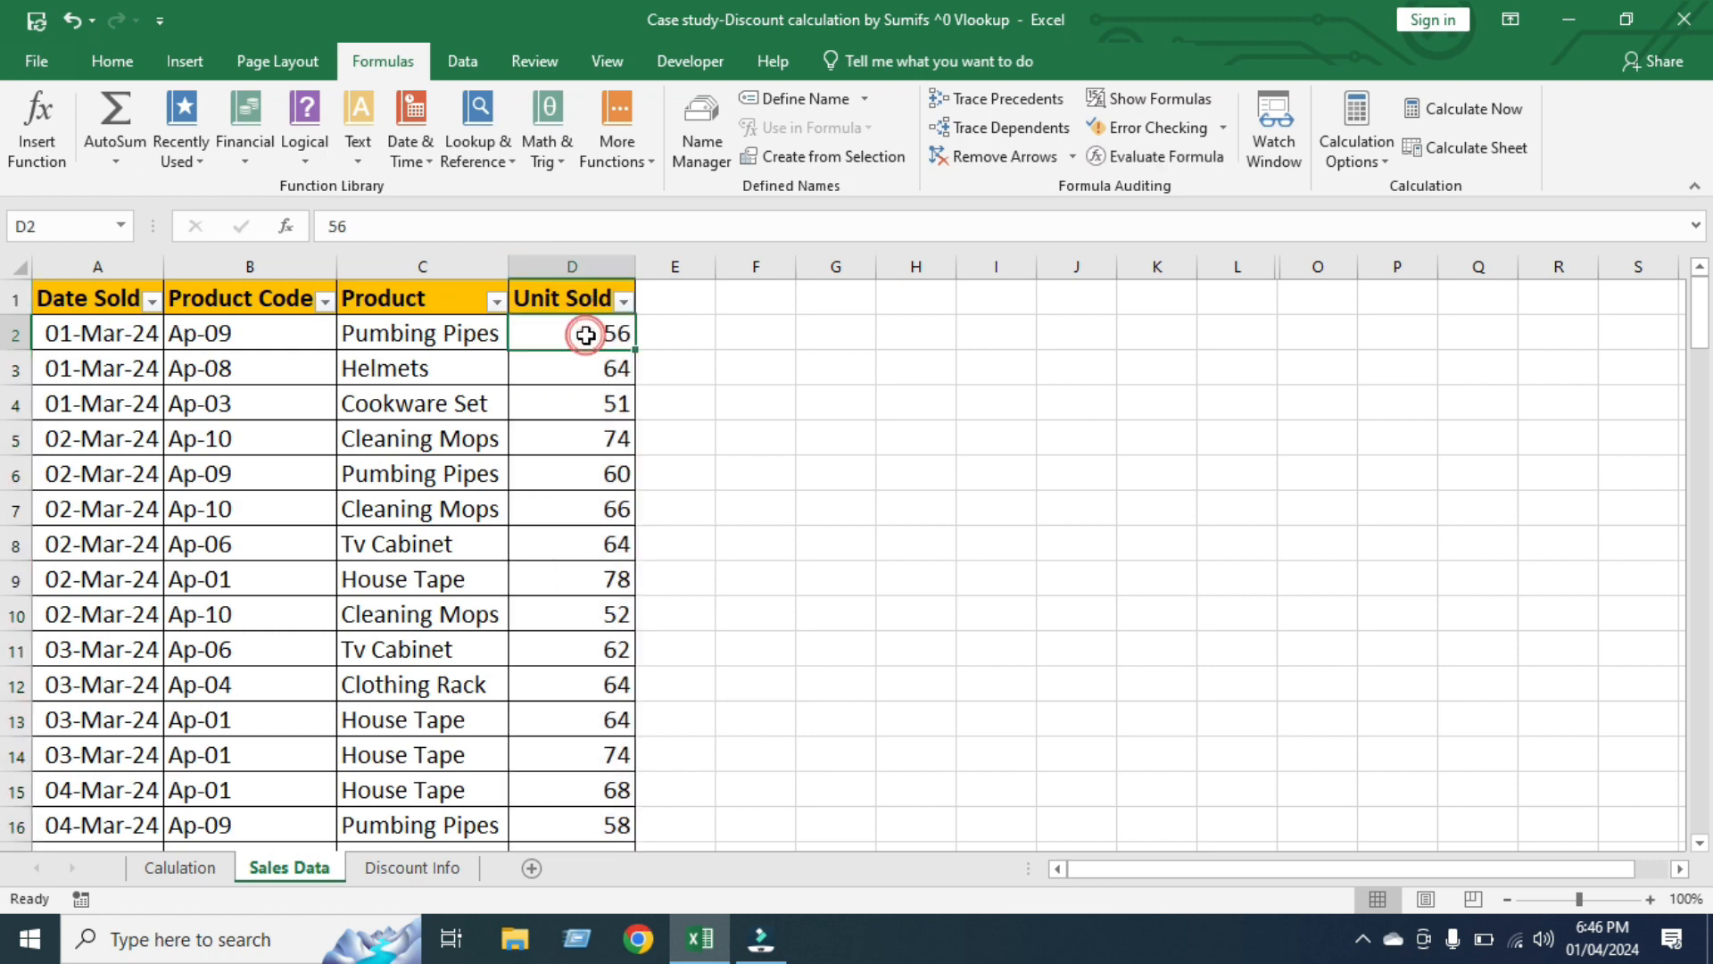
pyautogui.click(85, 334)
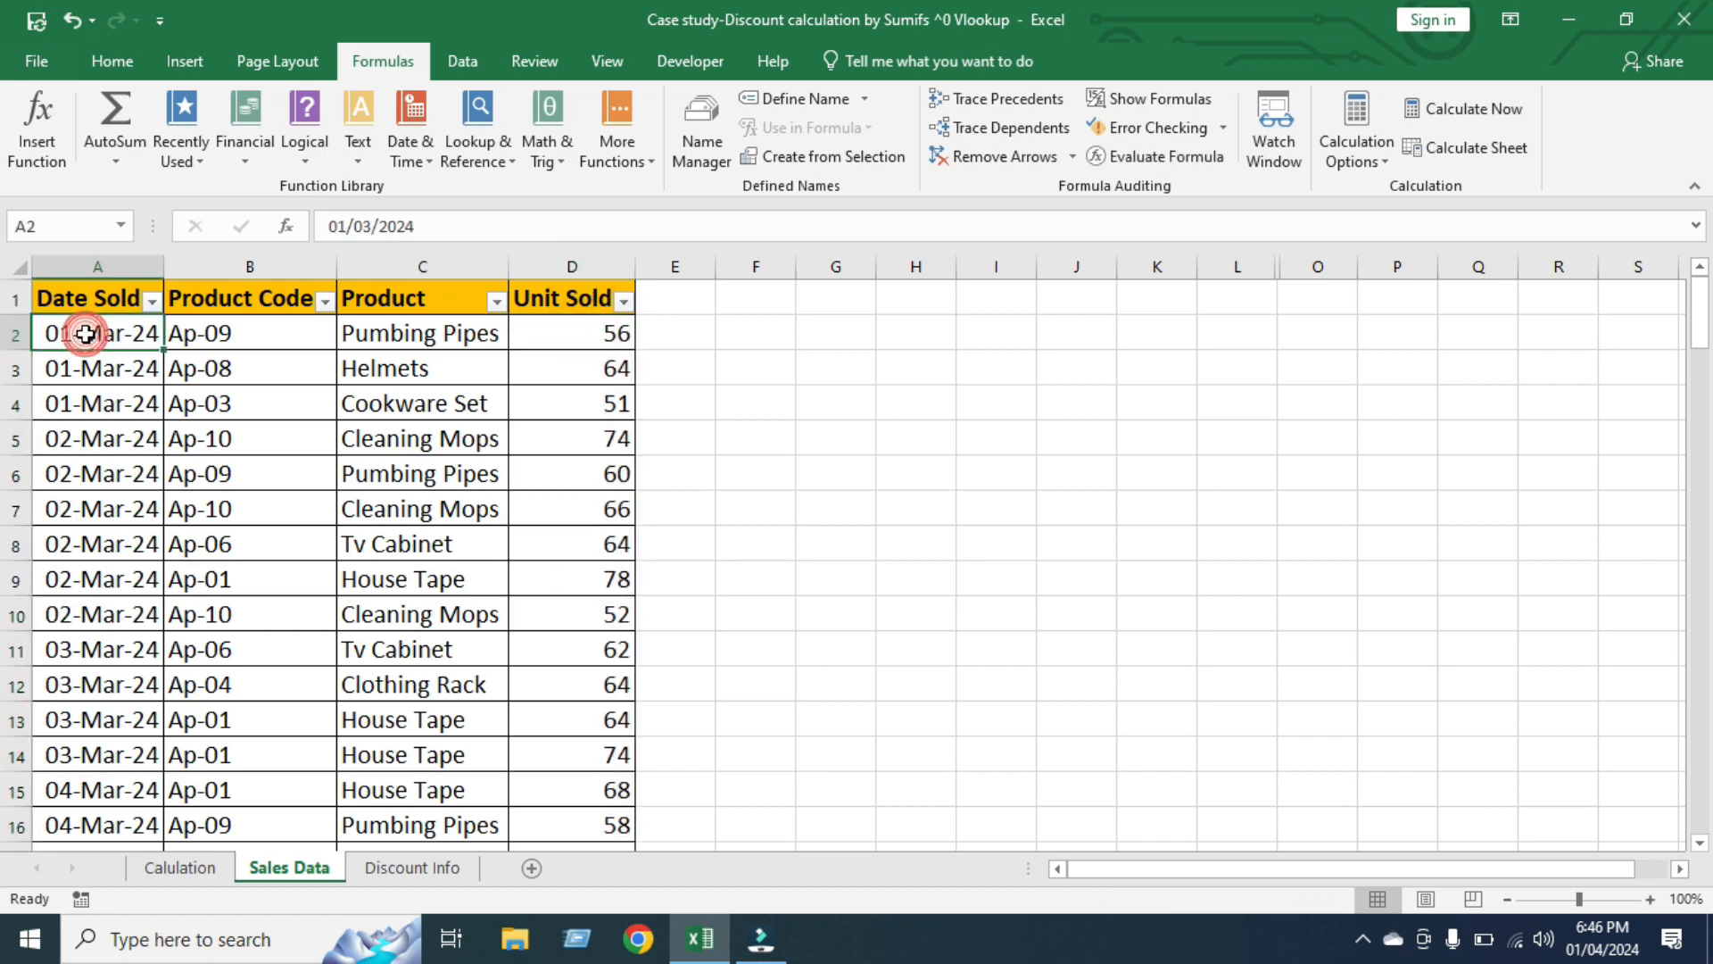
pyautogui.click(267, 338)
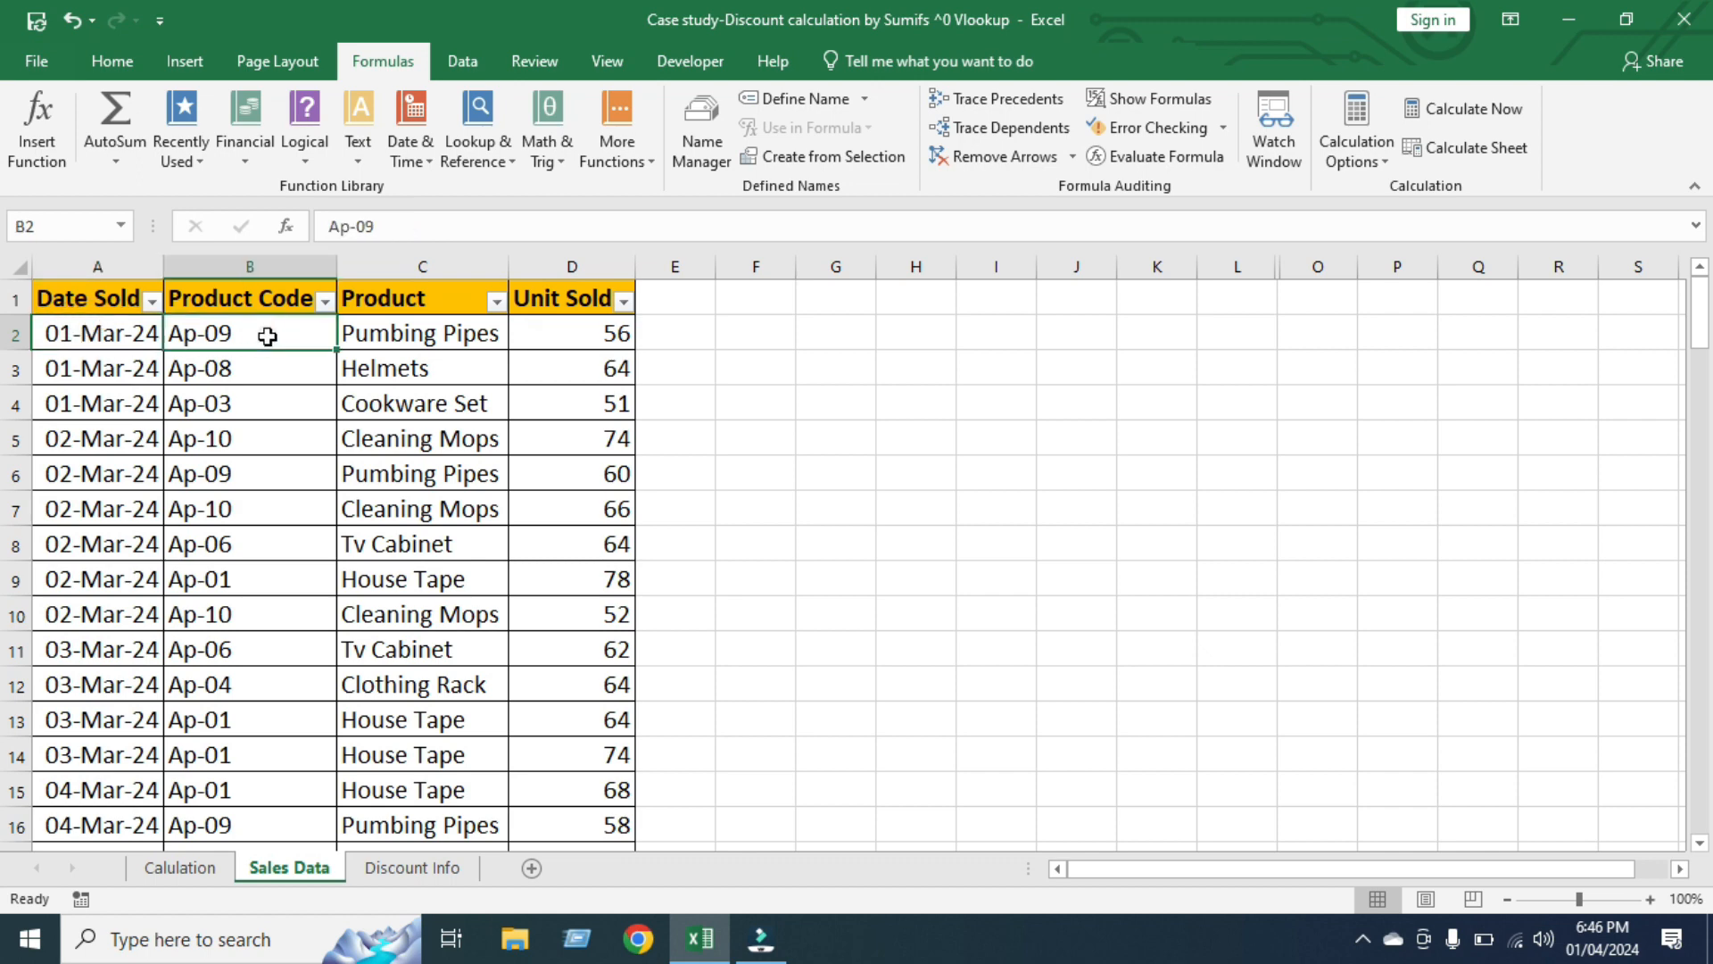
pyautogui.click(580, 333)
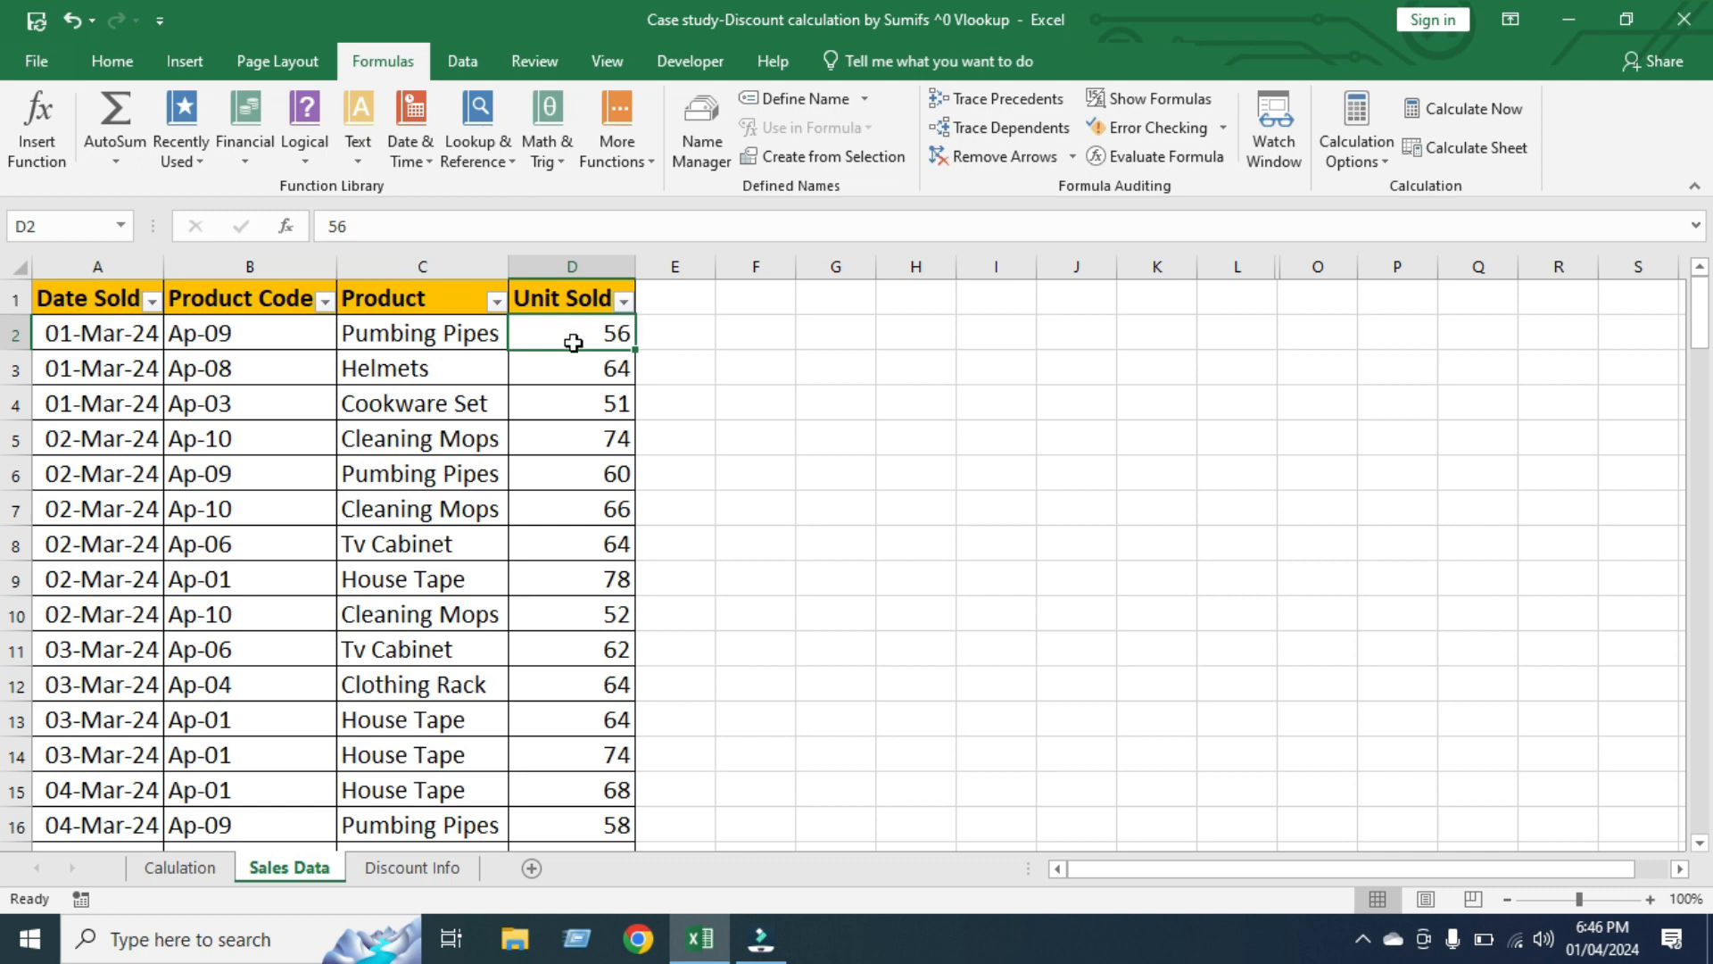
pyautogui.click(107, 332)
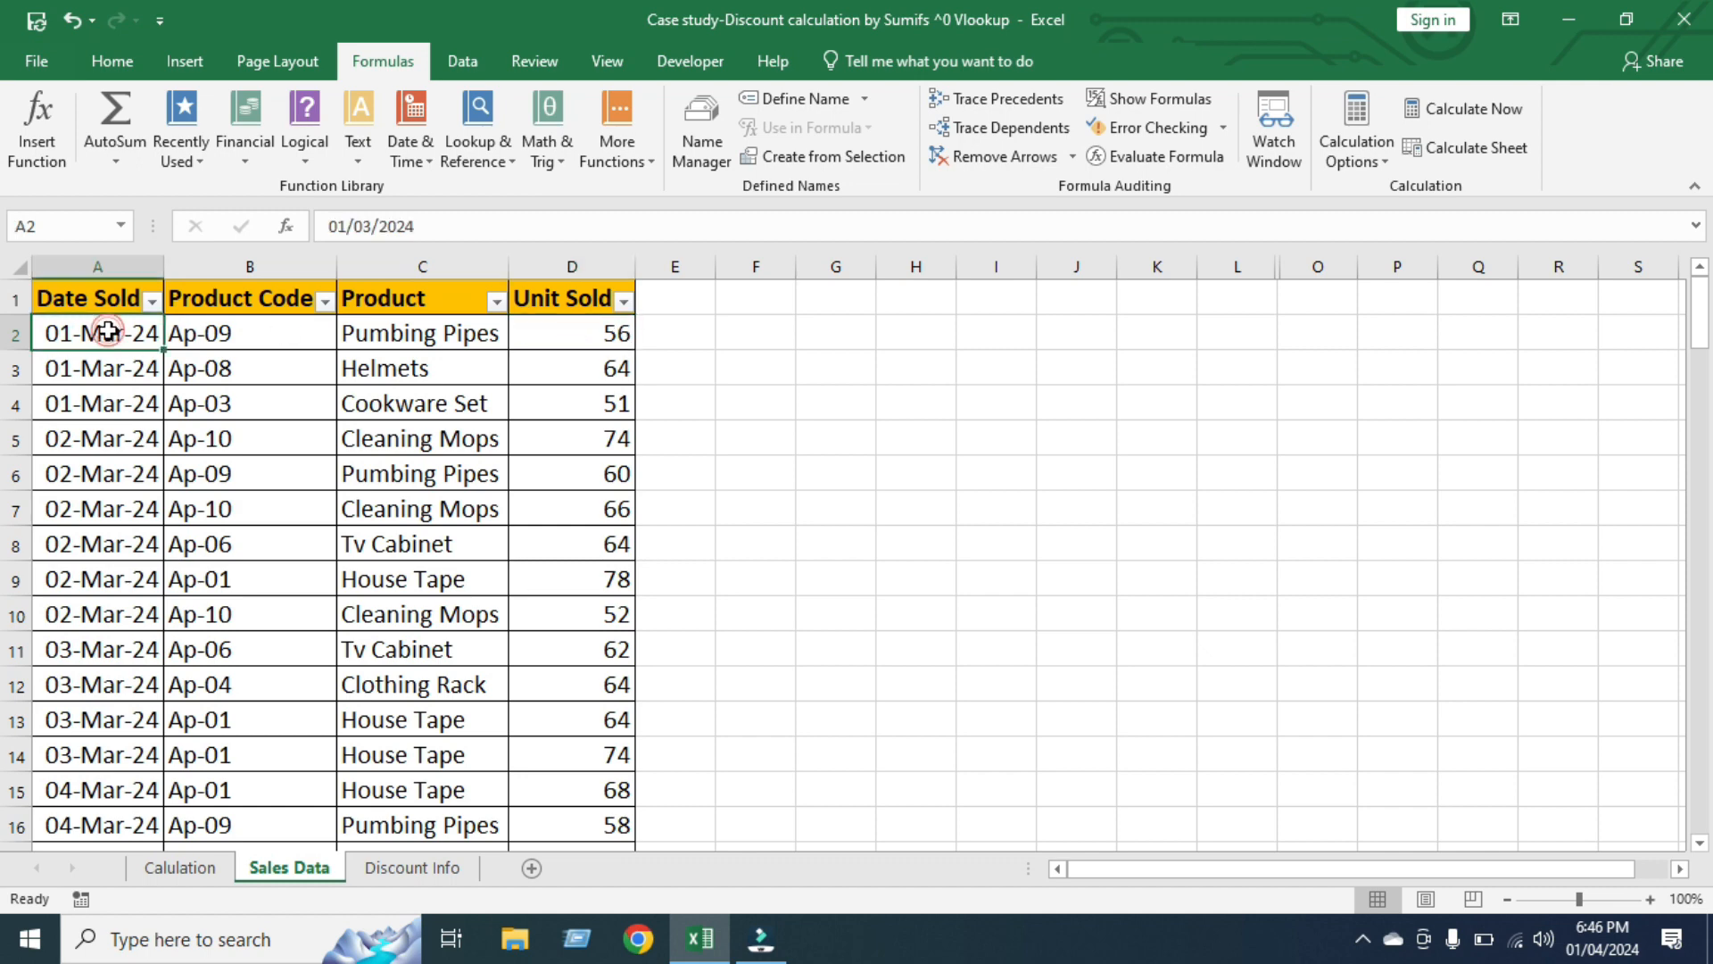
# Examine each discount criterion and its matching discount percentage in the table on the Discount Info sheet
pyautogui.click(426, 884)
pyautogui.click(277, 394)
pyautogui.moveTo(278, 394); pyautogui.dragTo(262, 534)
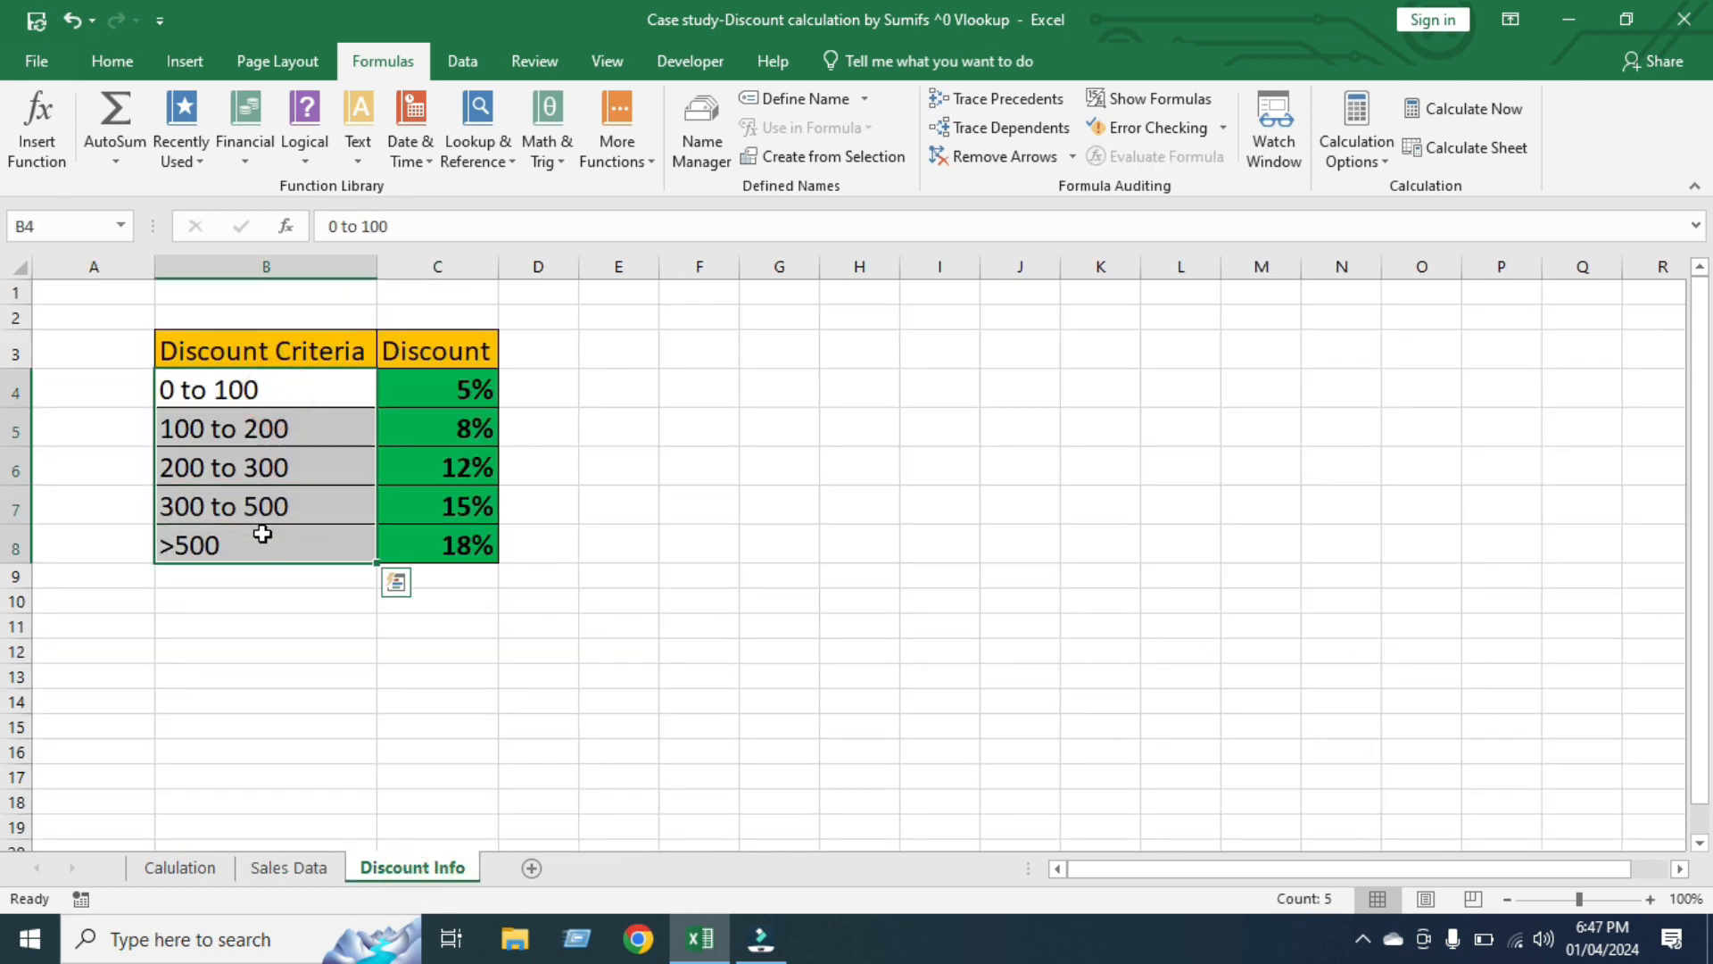
pyautogui.click(297, 386)
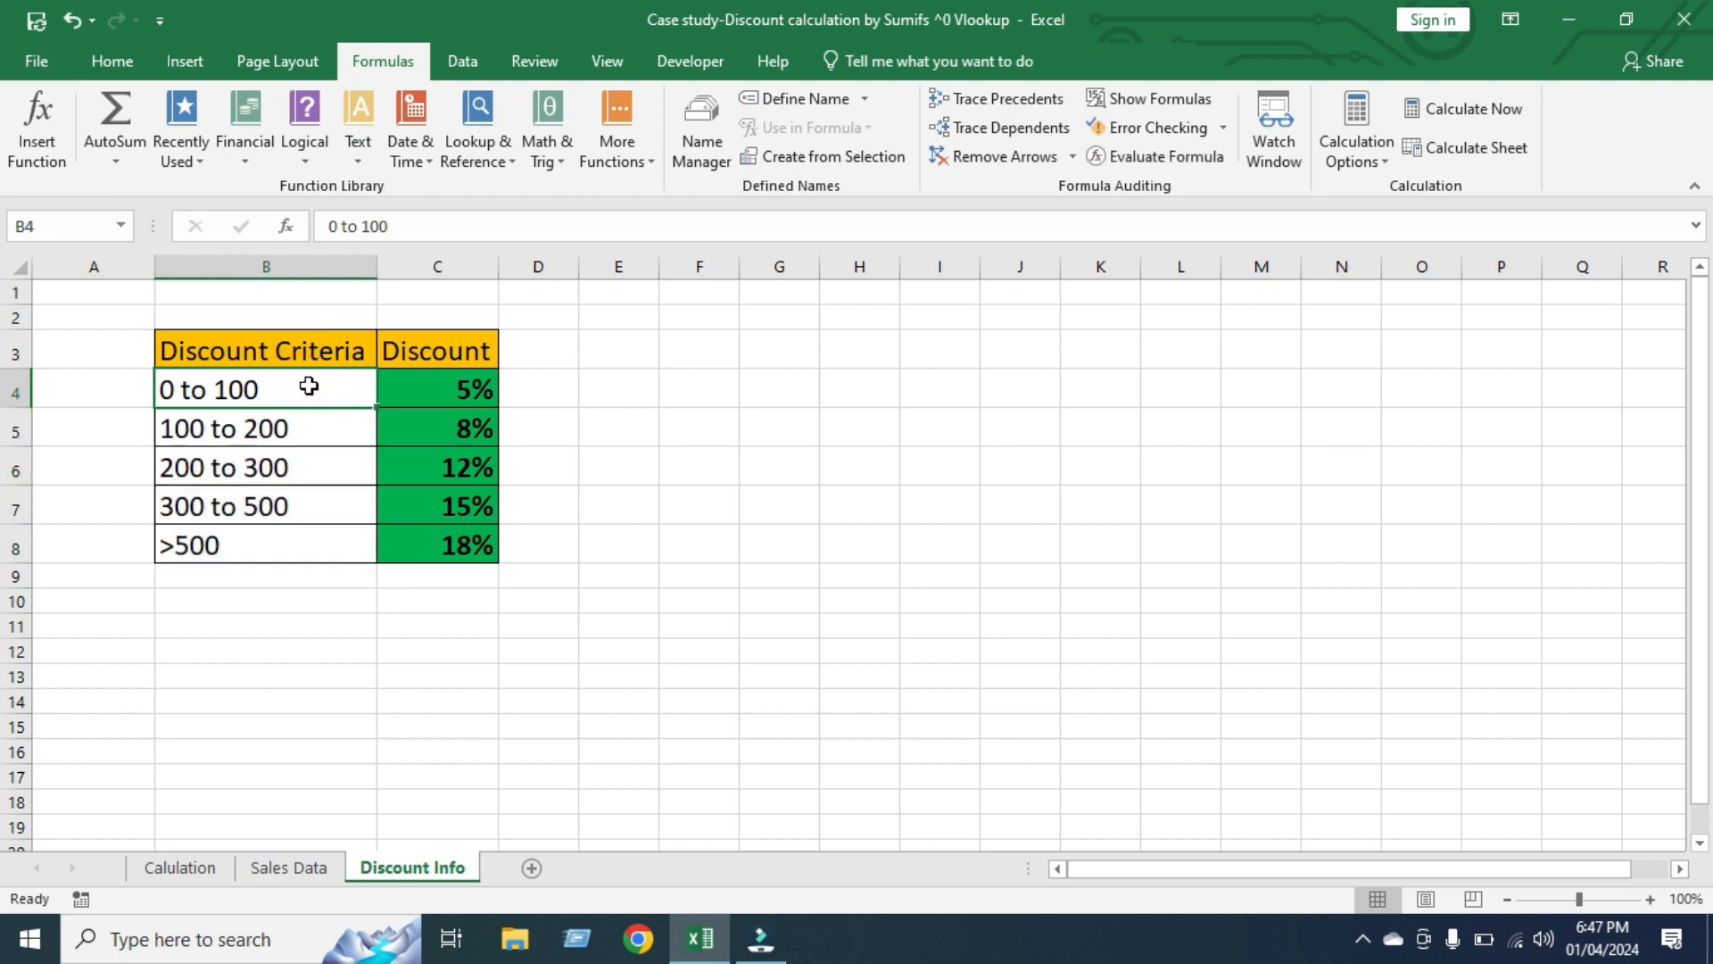
pyautogui.click(466, 389)
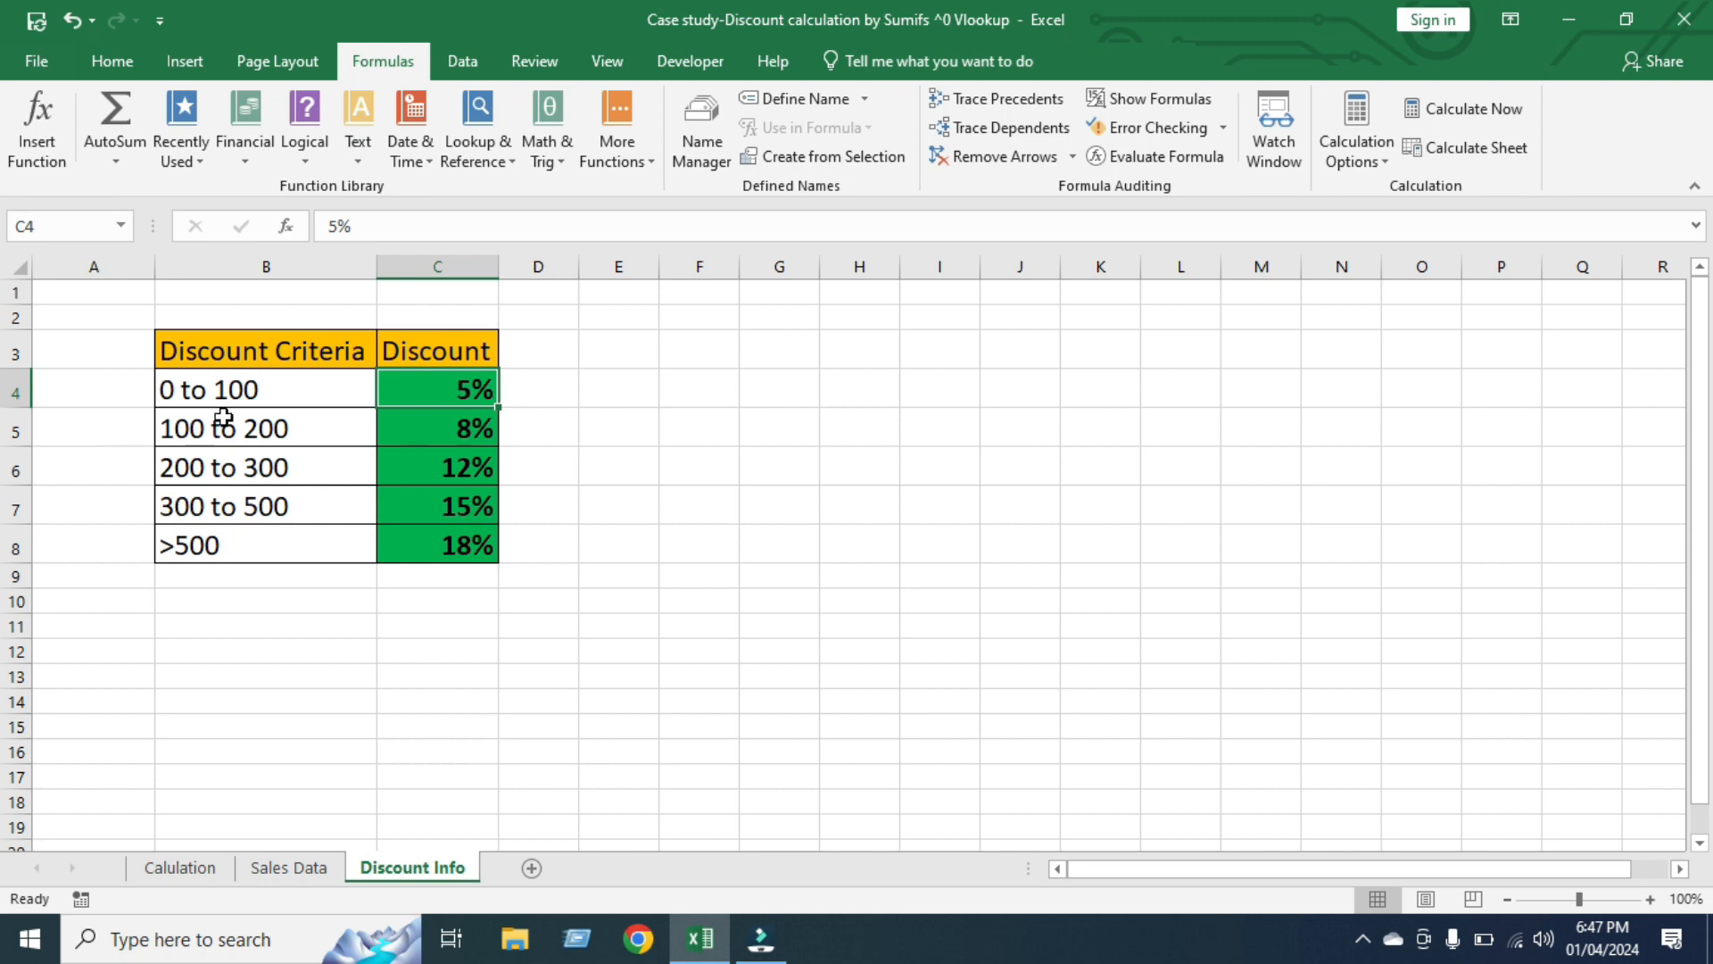
pyautogui.click(304, 426)
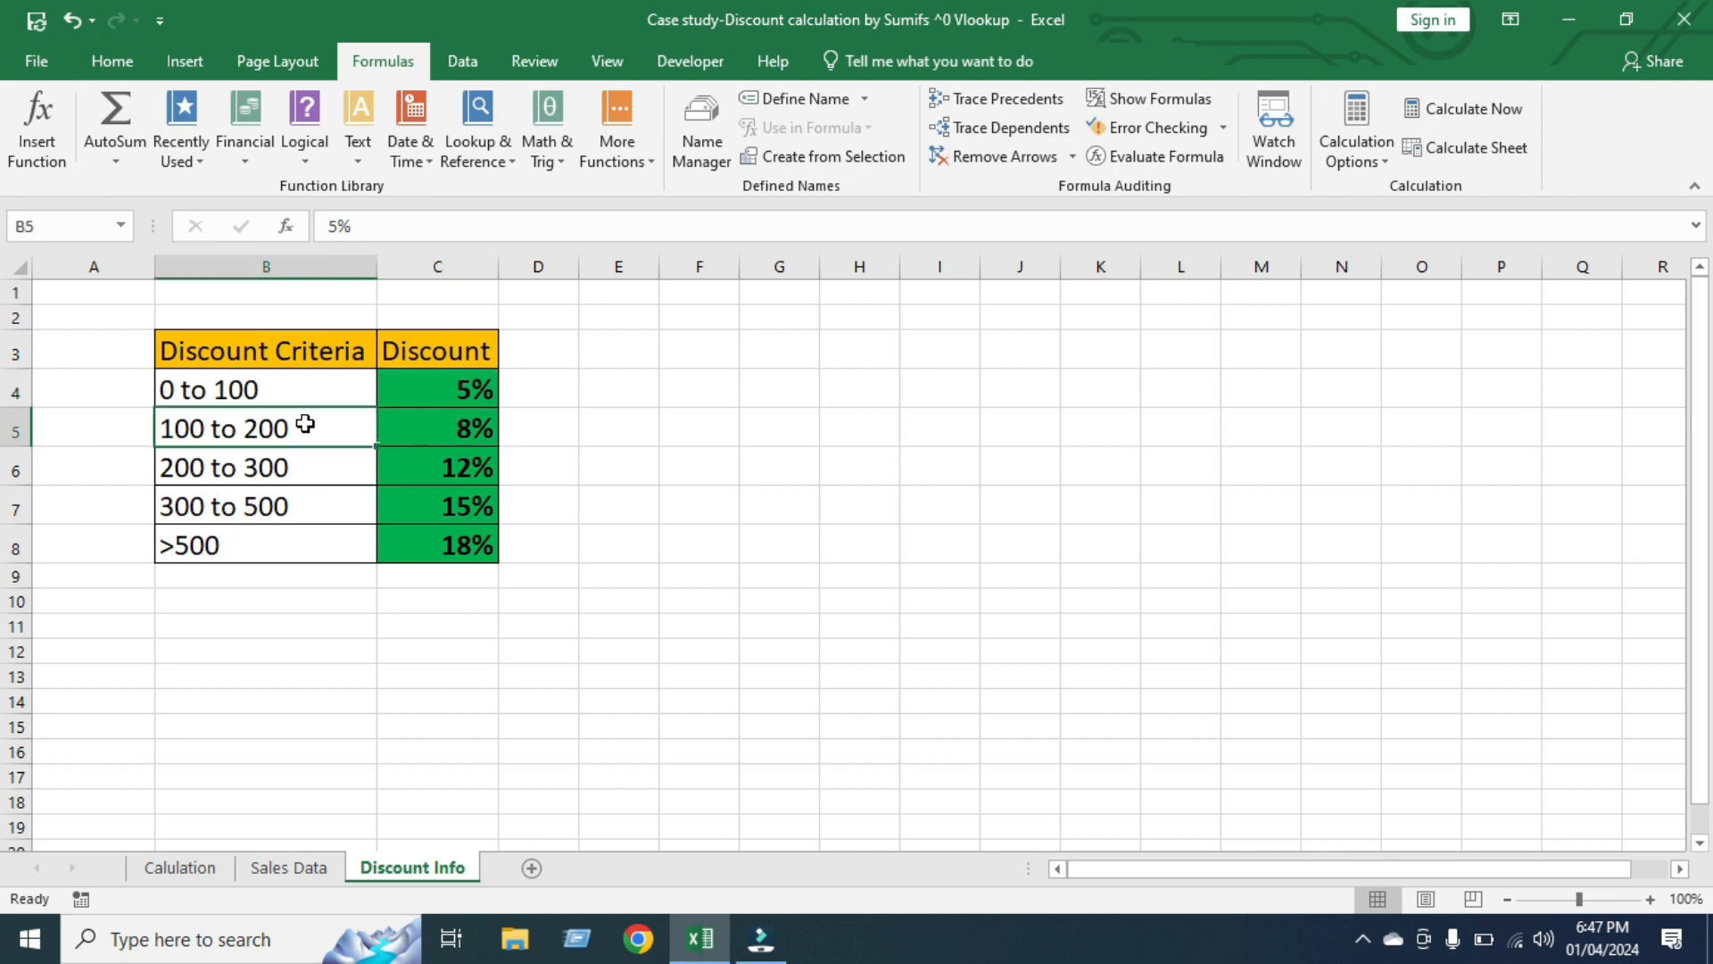
pyautogui.click(447, 433)
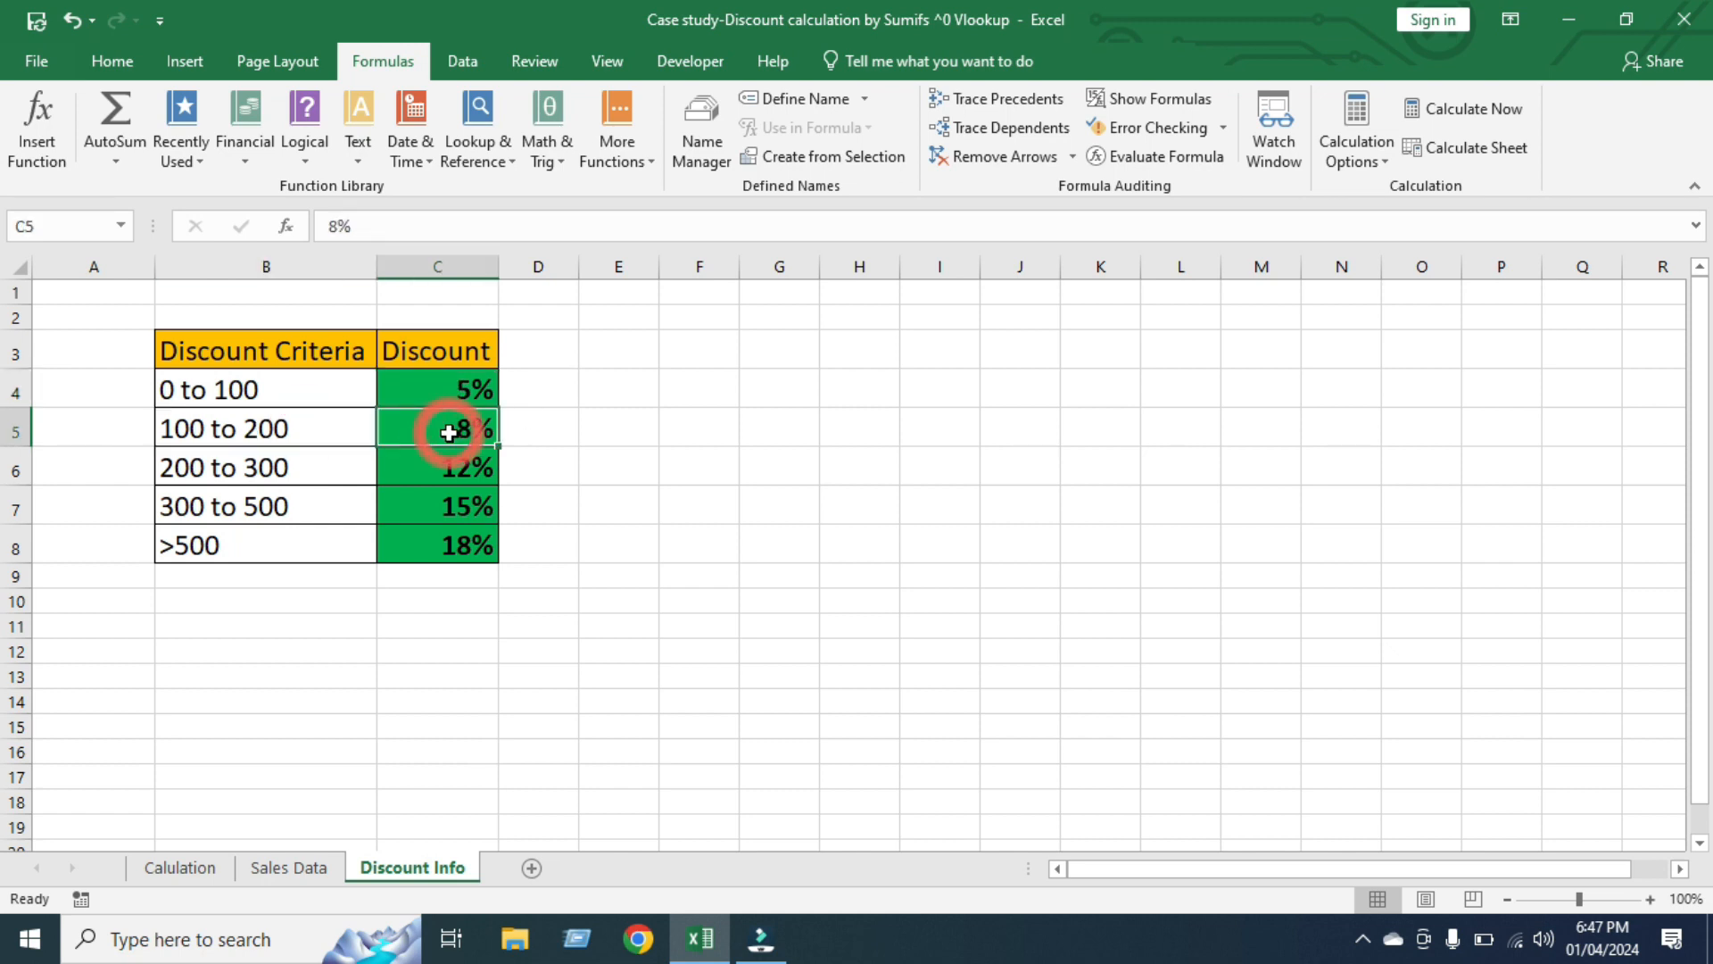
pyautogui.click(254, 471)
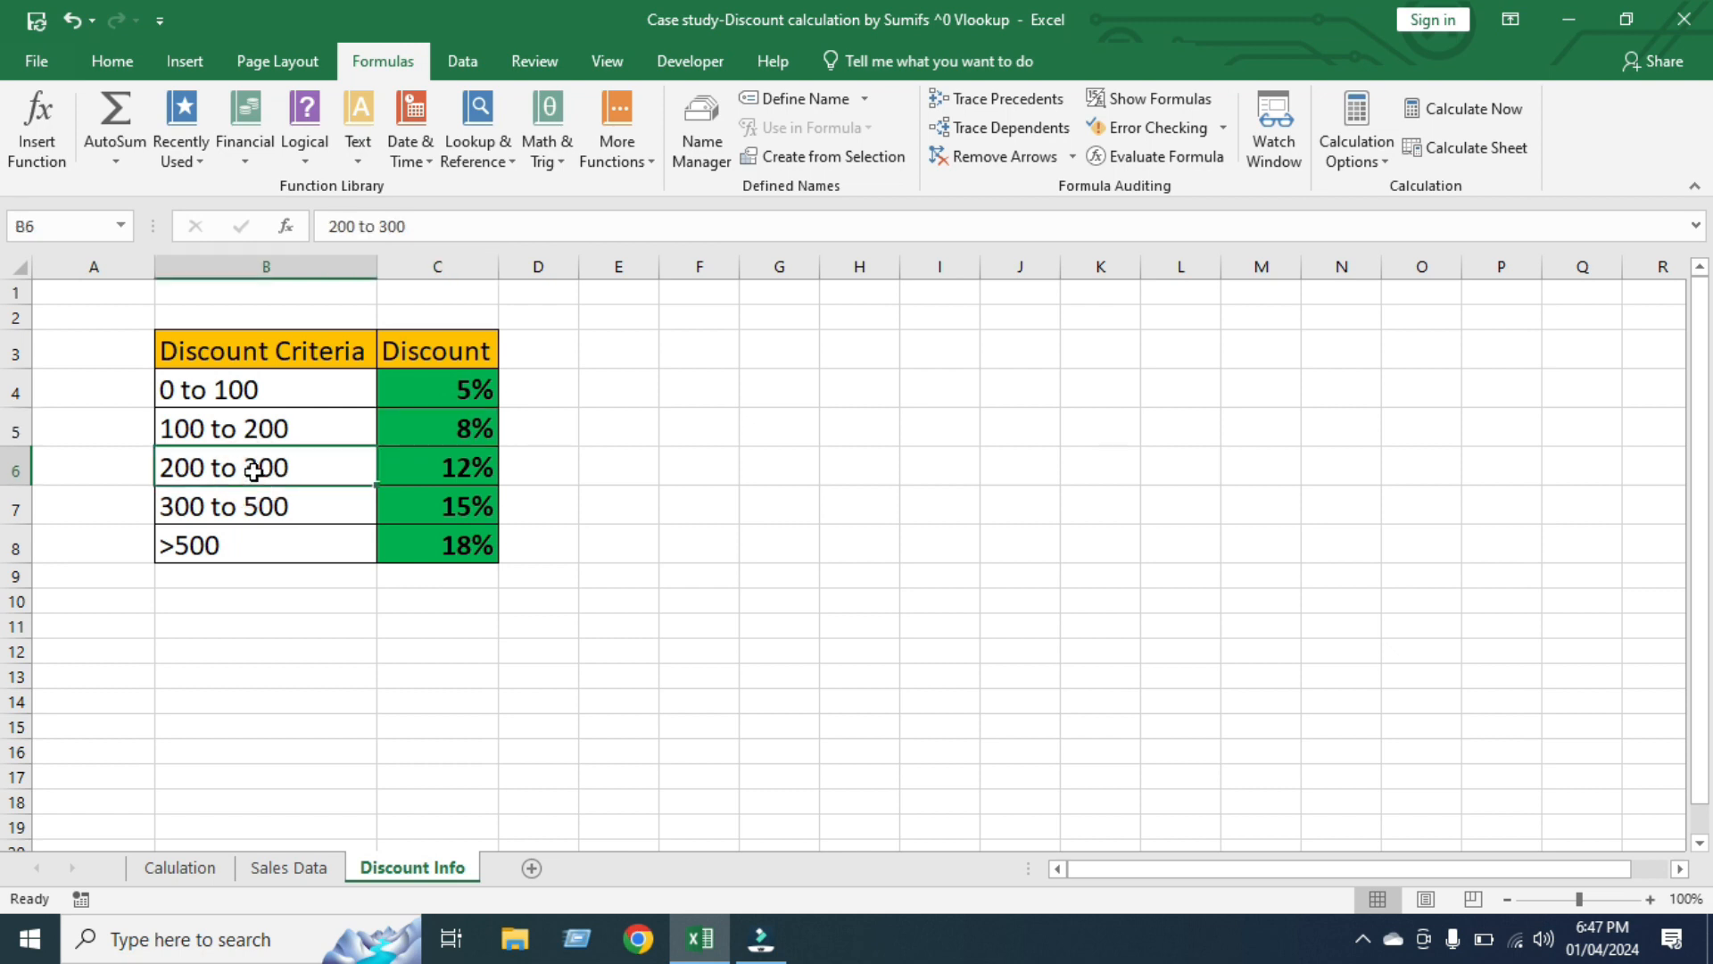
pyautogui.click(455, 465)
pyautogui.click(260, 505)
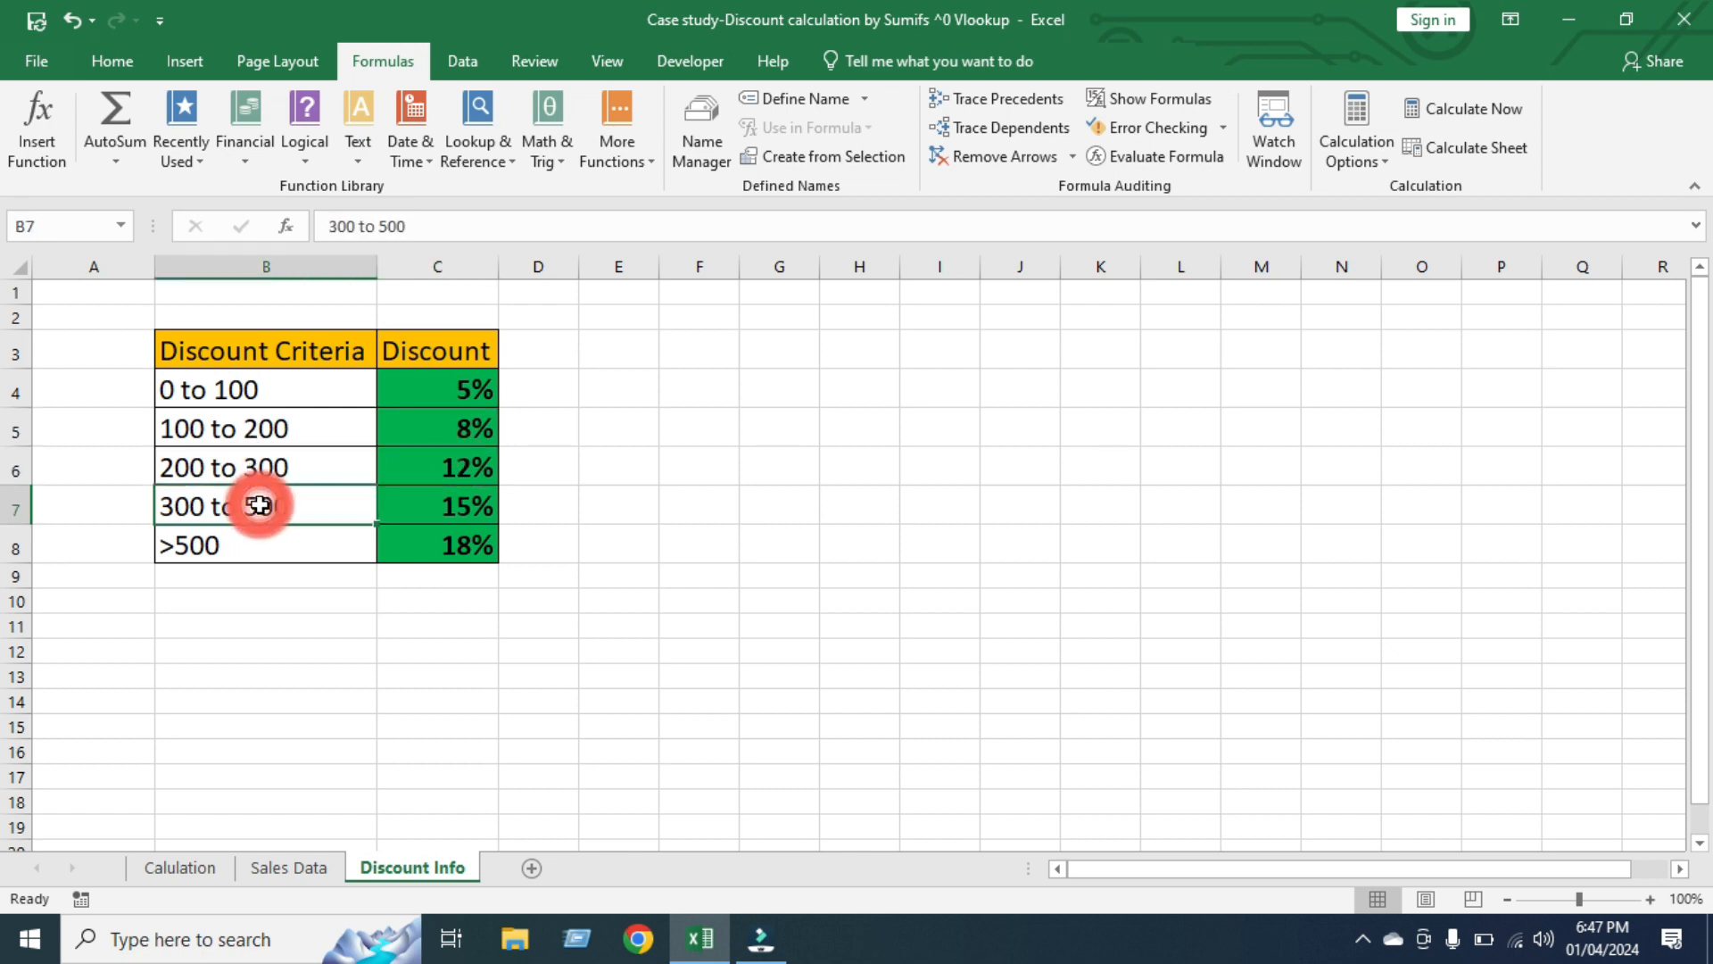
pyautogui.click(465, 515)
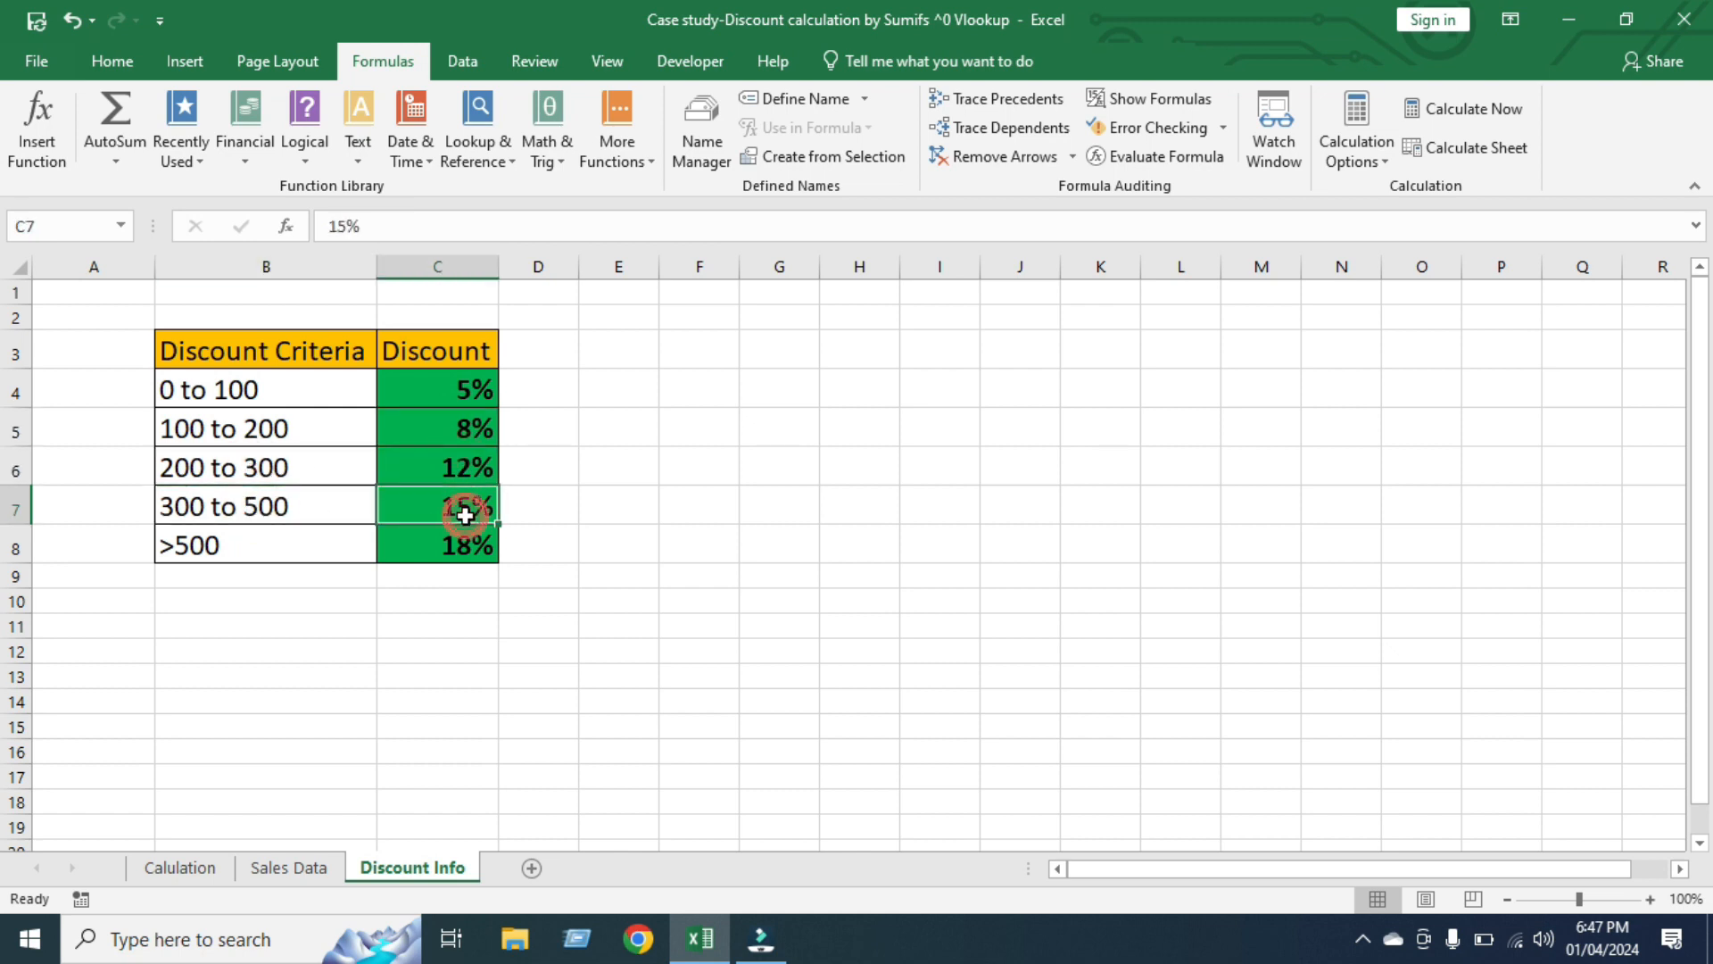
pyautogui.click(256, 543)
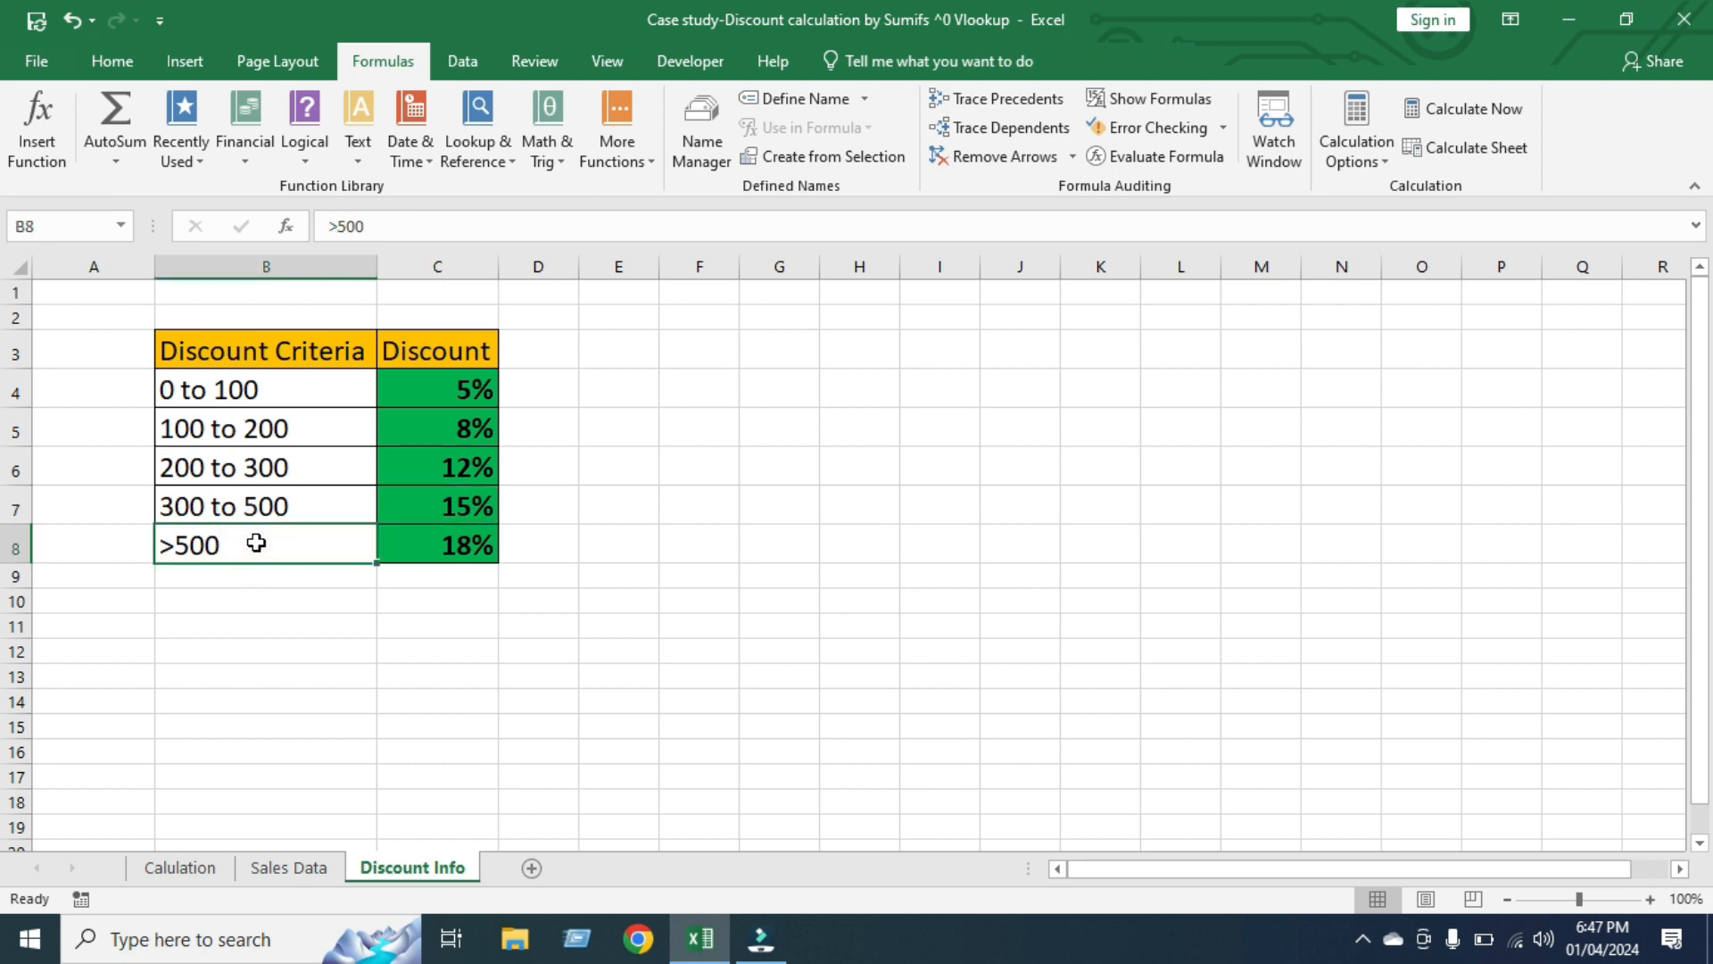
pyautogui.click(463, 546)
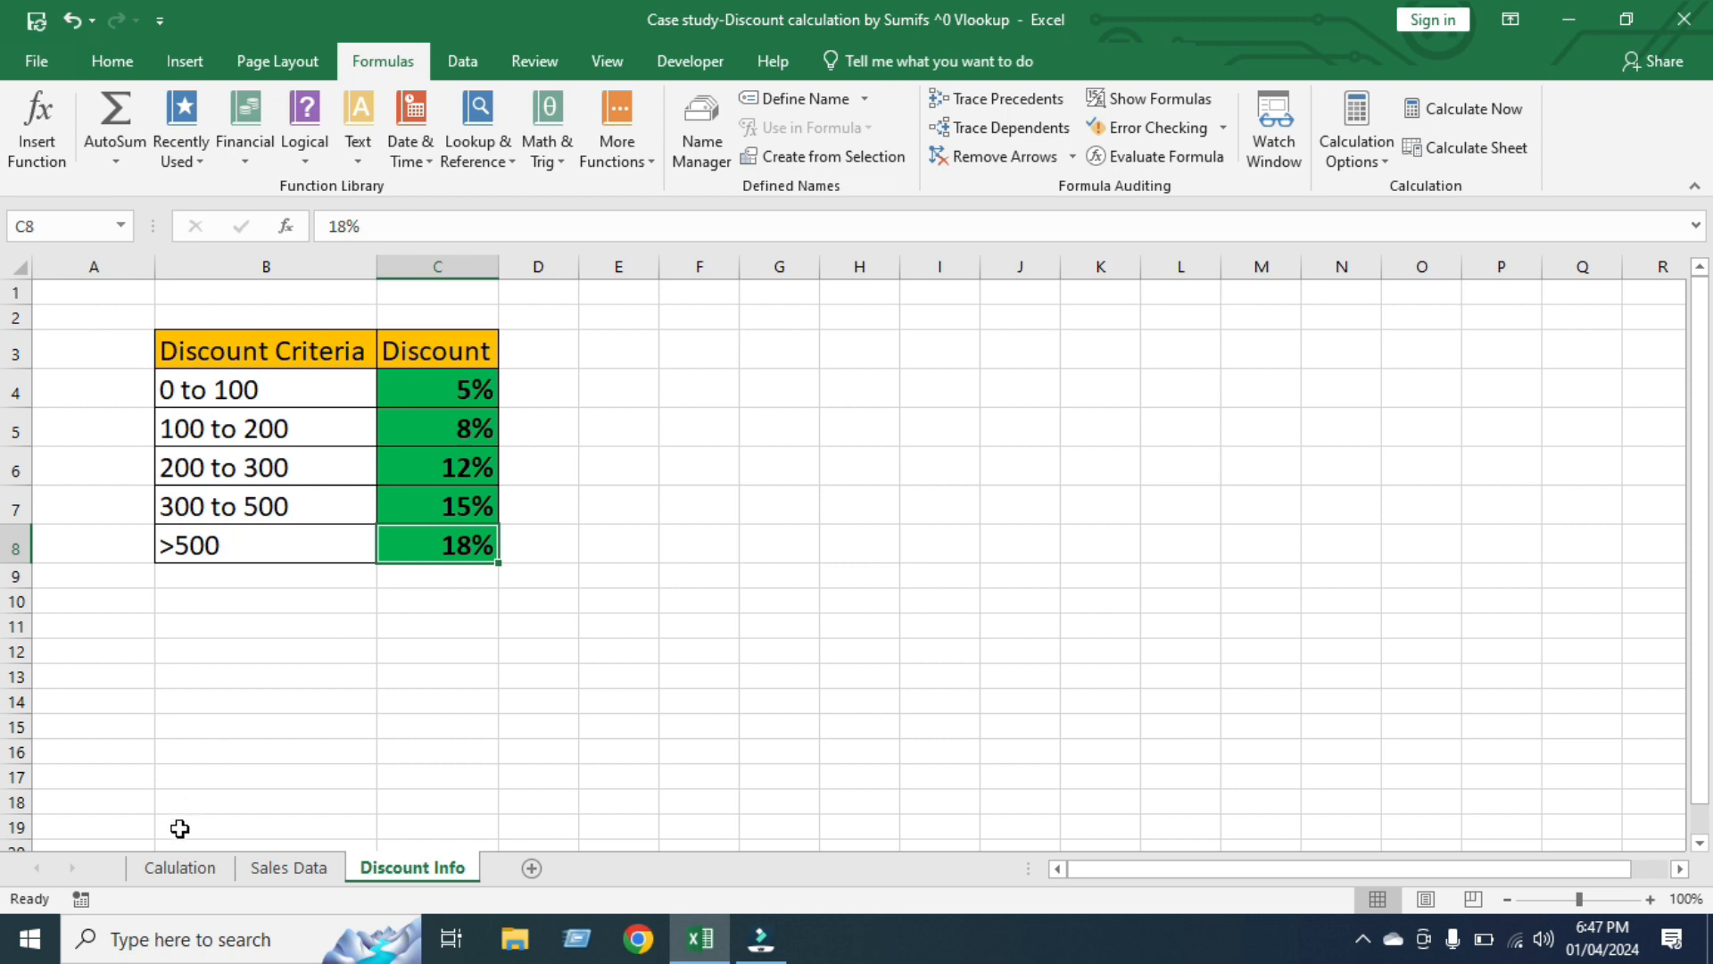
# Review the Discount column, the green-bucket total header and the green and red date ranges on the Calulation sheet, ending at cell C5
pyautogui.click(179, 867)
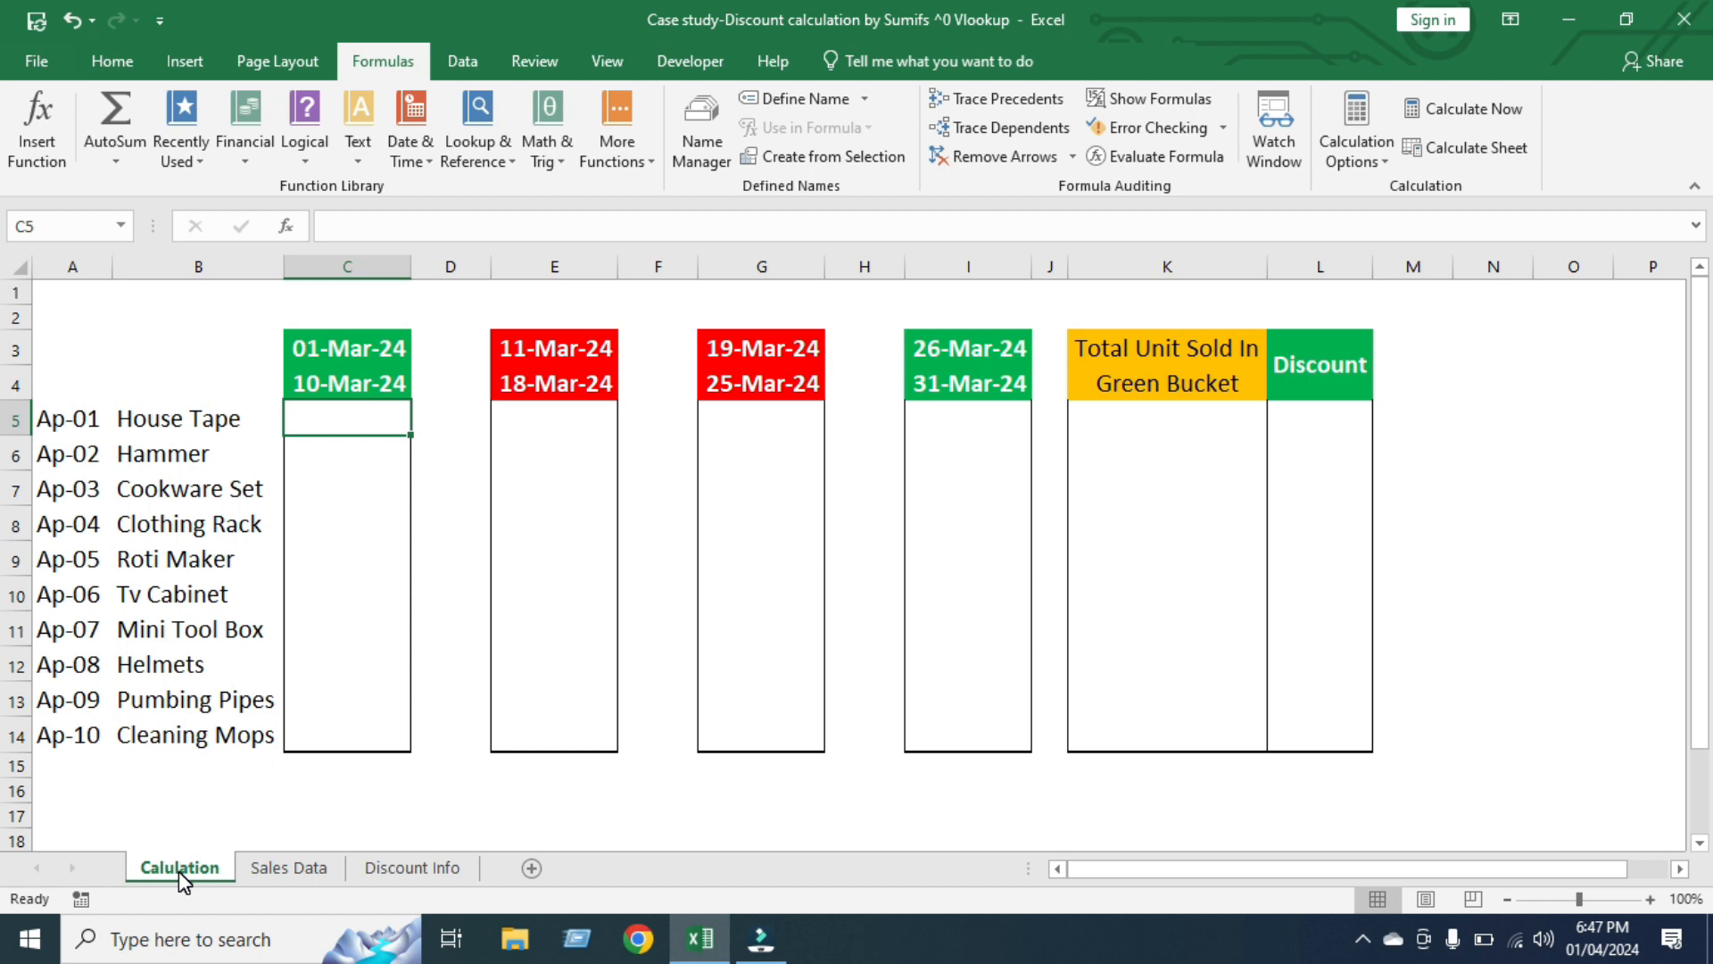
pyautogui.moveTo(1320, 415); pyautogui.dragTo(1313, 727)
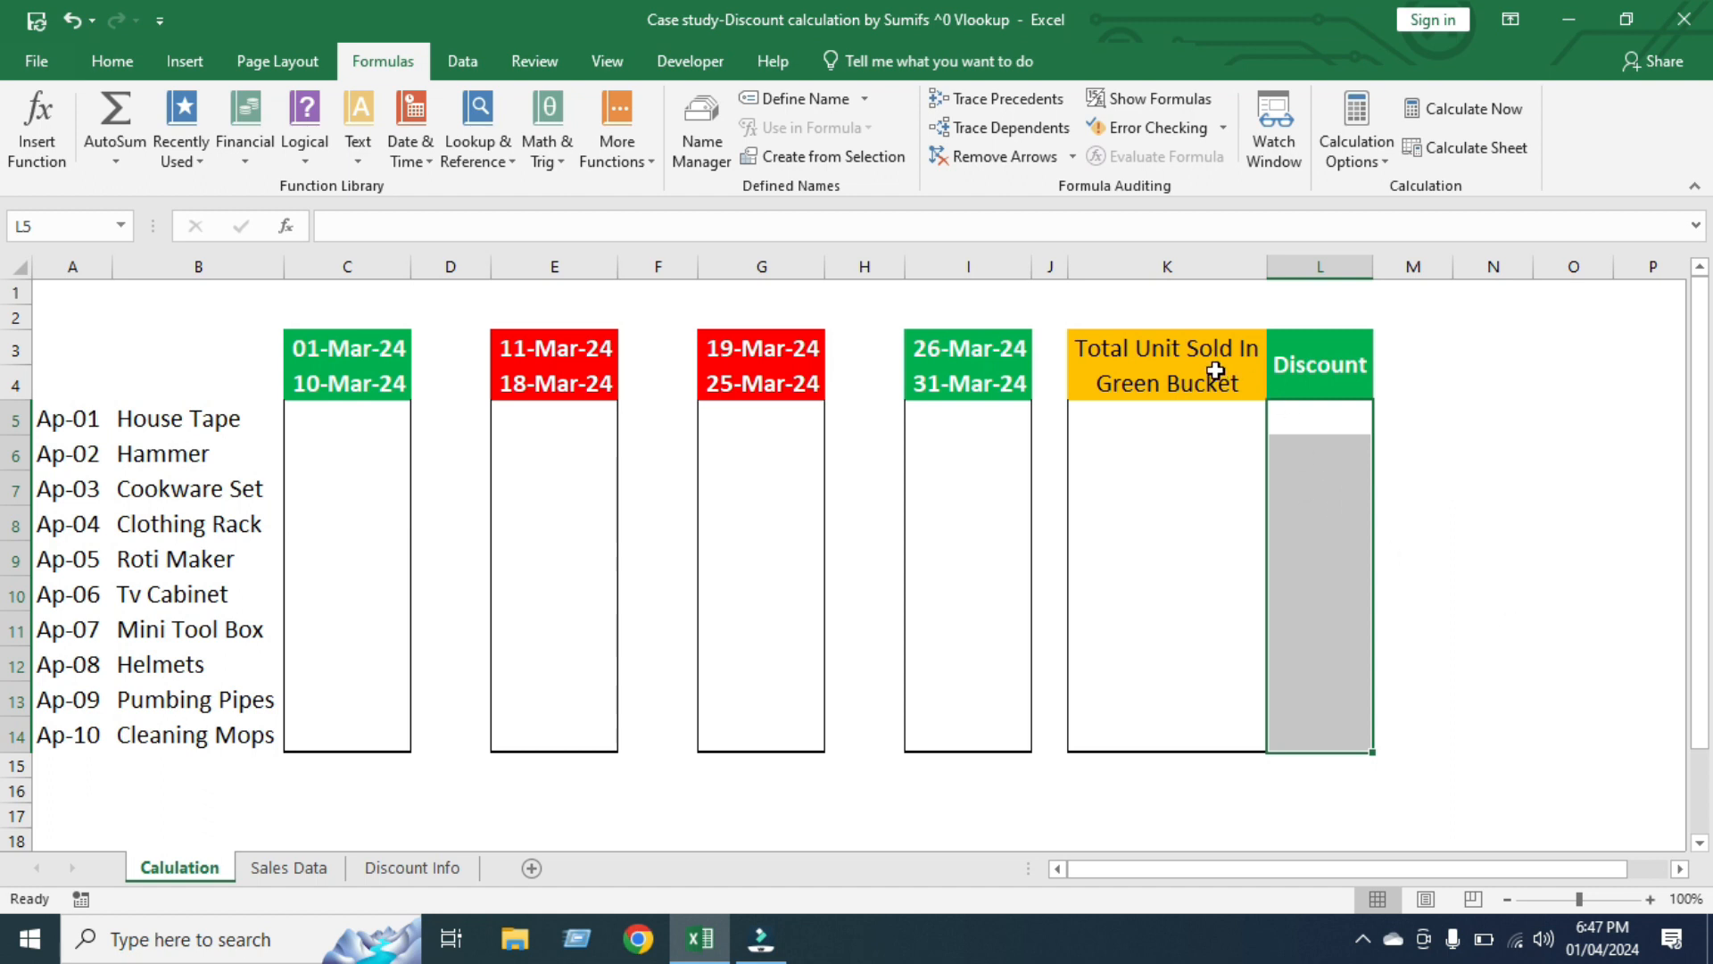
pyautogui.click(1174, 363)
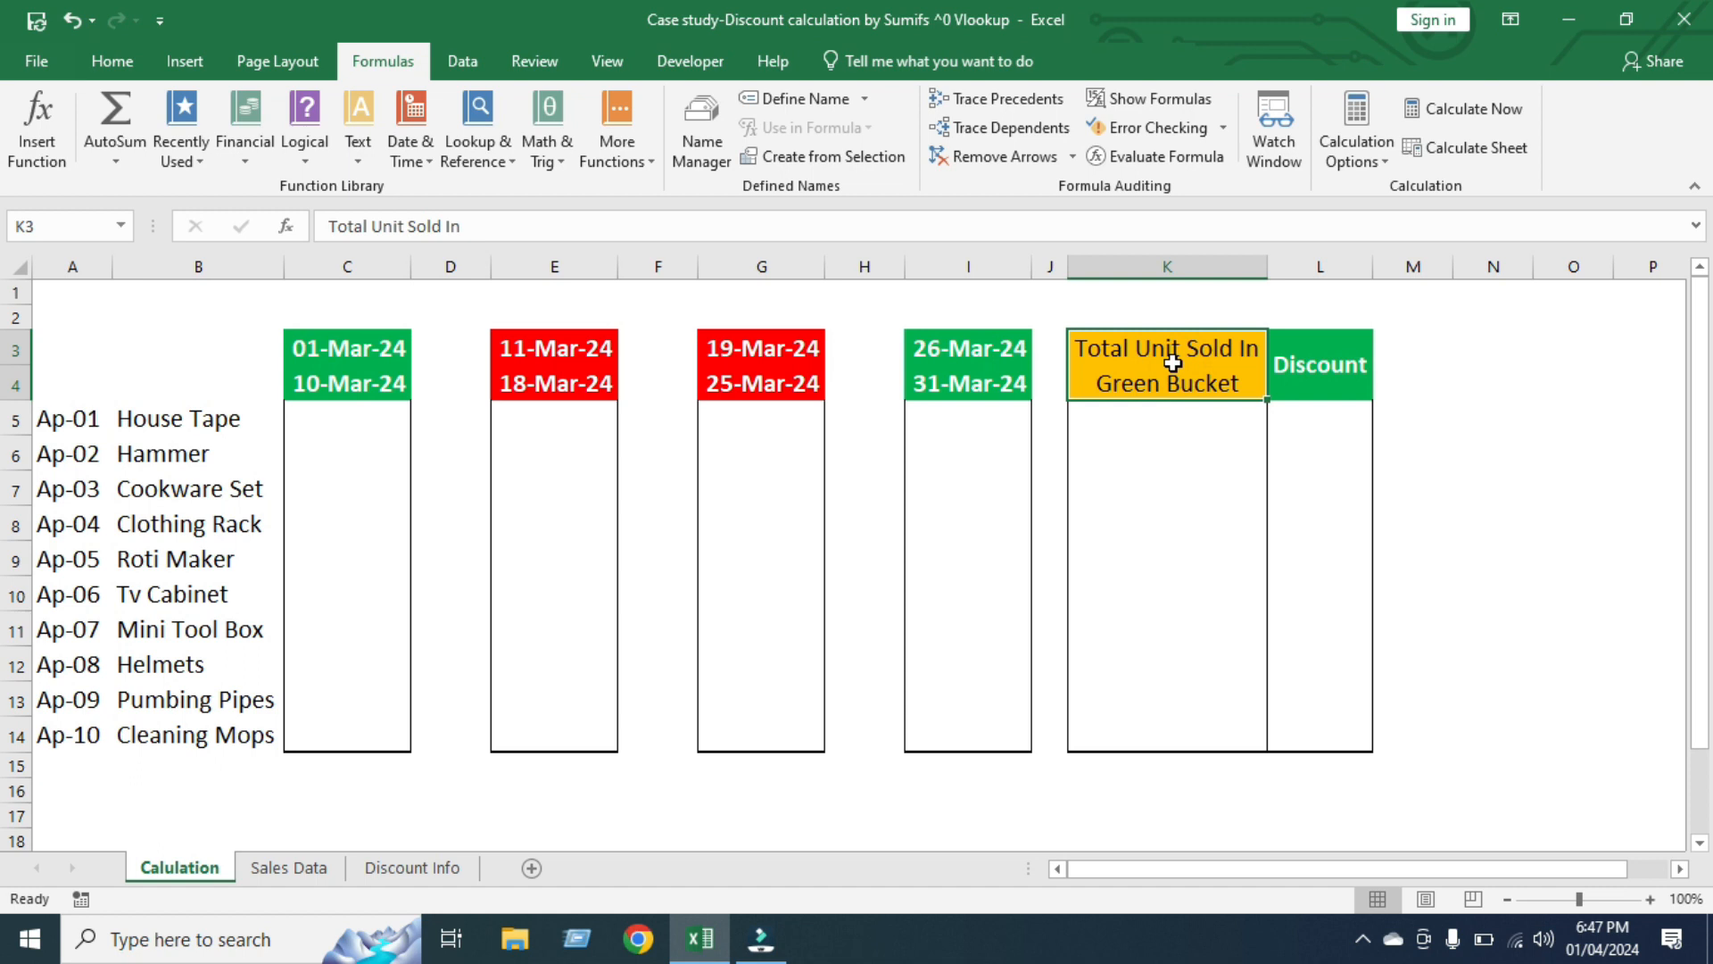
pyautogui.click(366, 353)
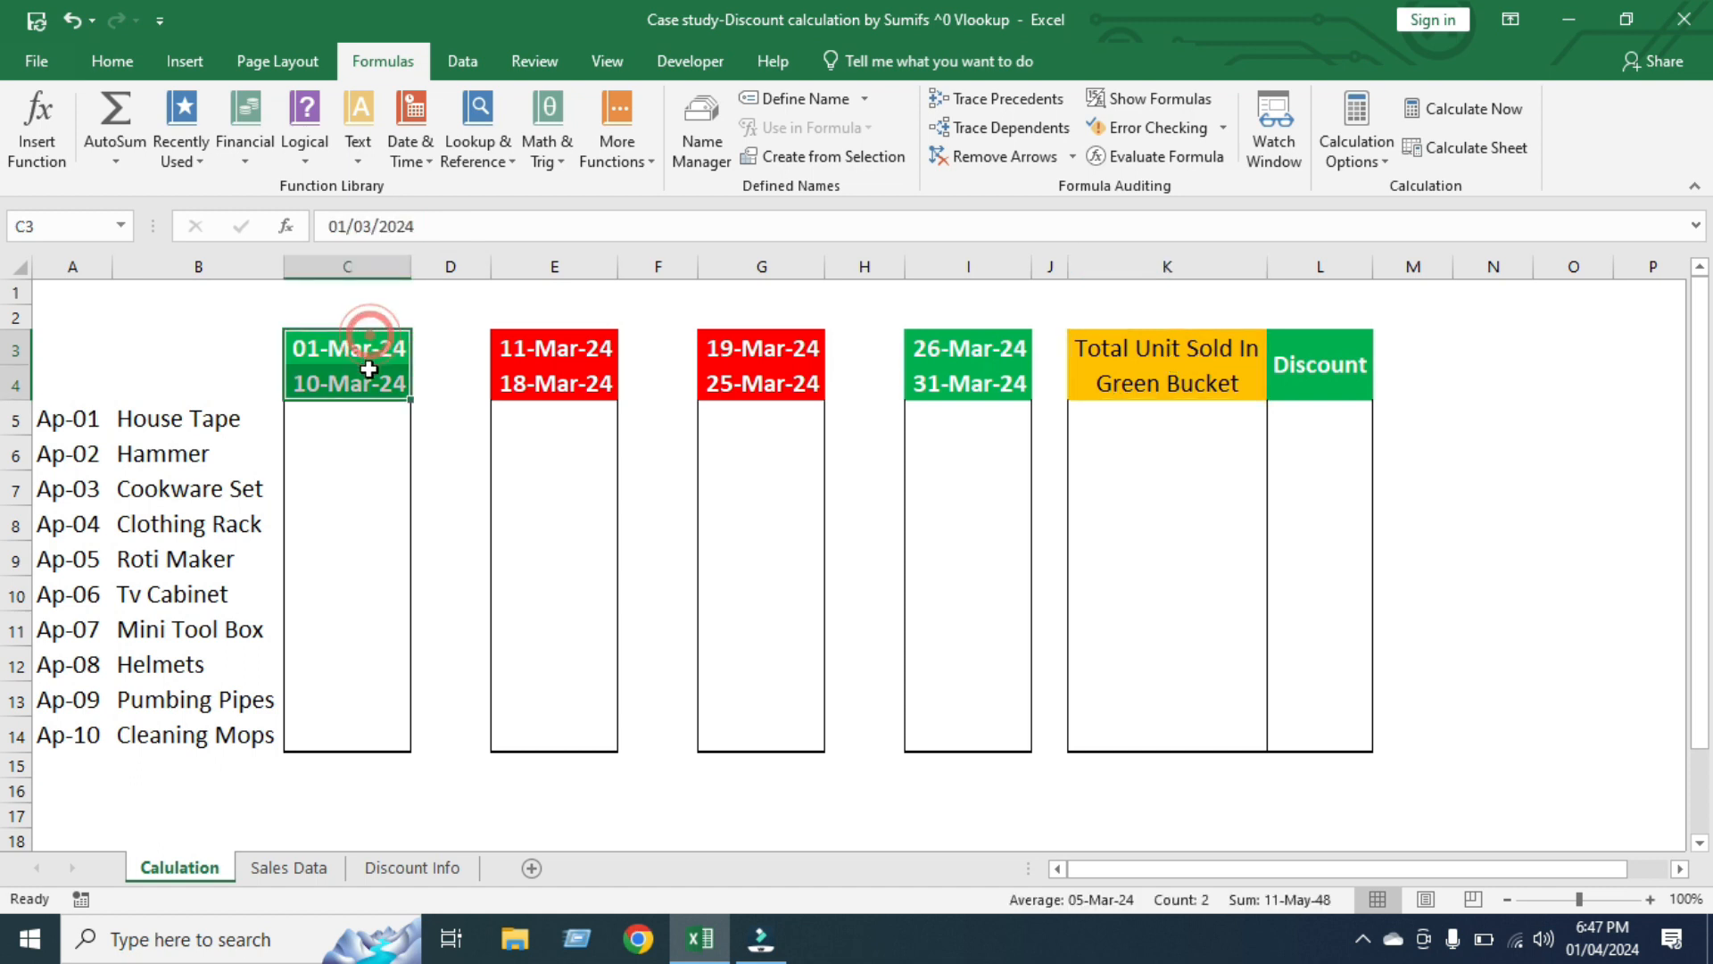
pyautogui.moveTo(986, 334); pyautogui.dragTo(988, 387)
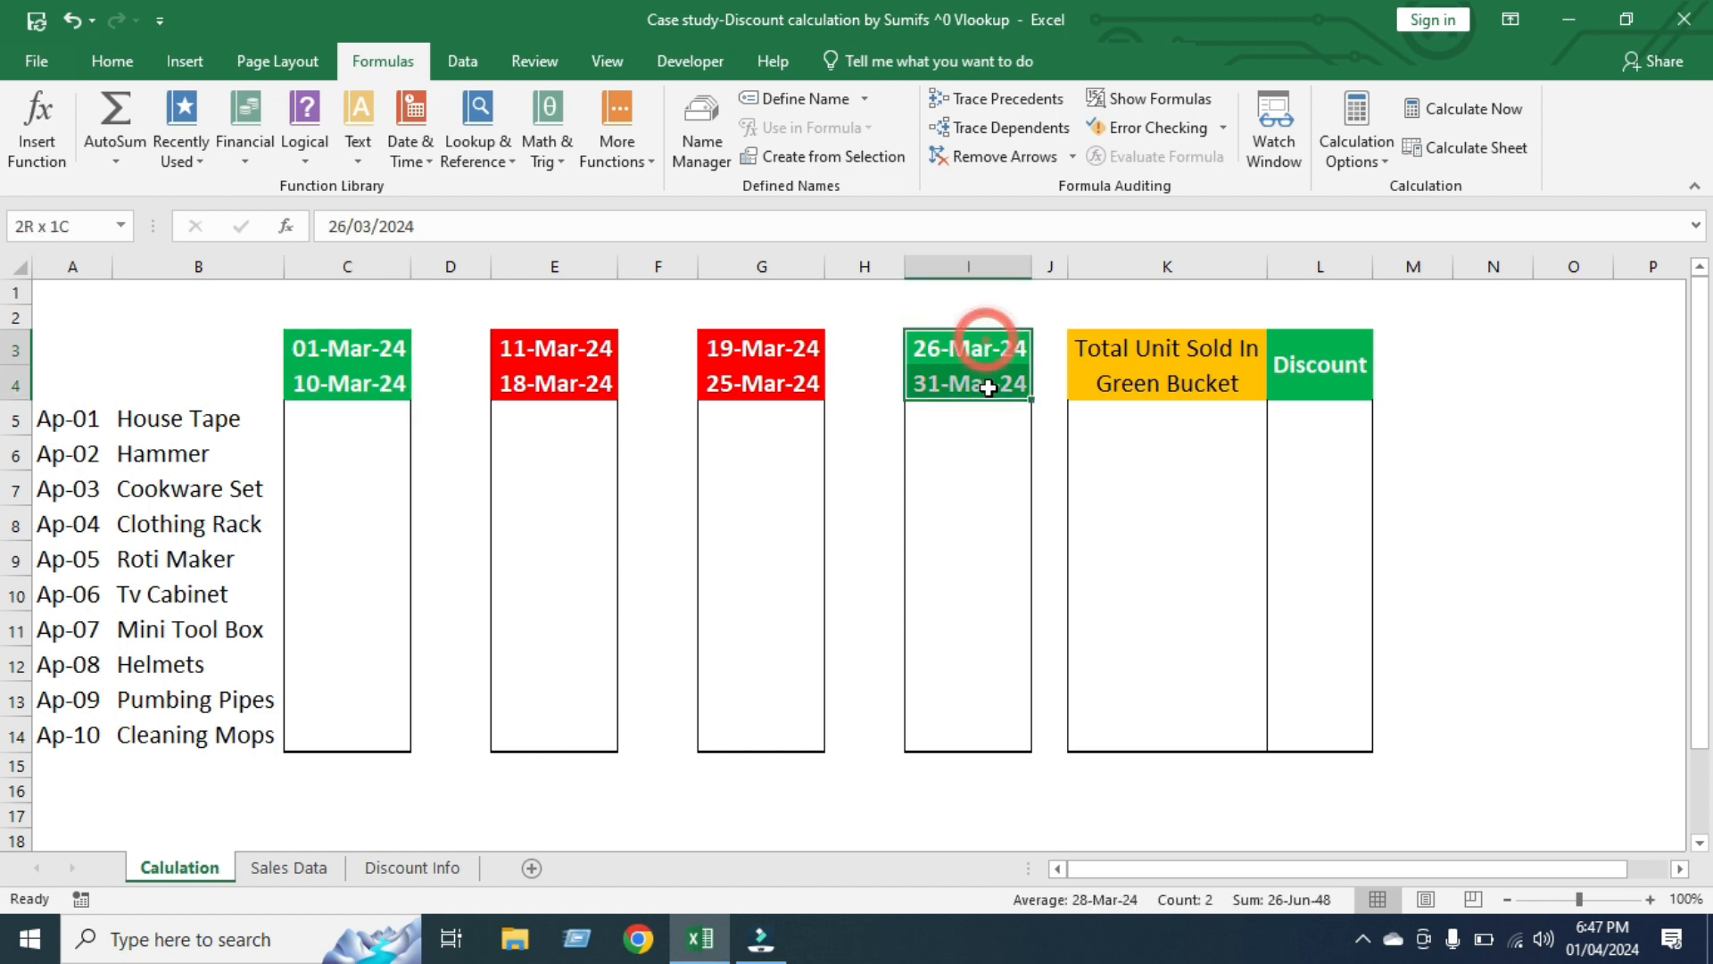
pyautogui.click(351, 345)
pyautogui.click(321, 381)
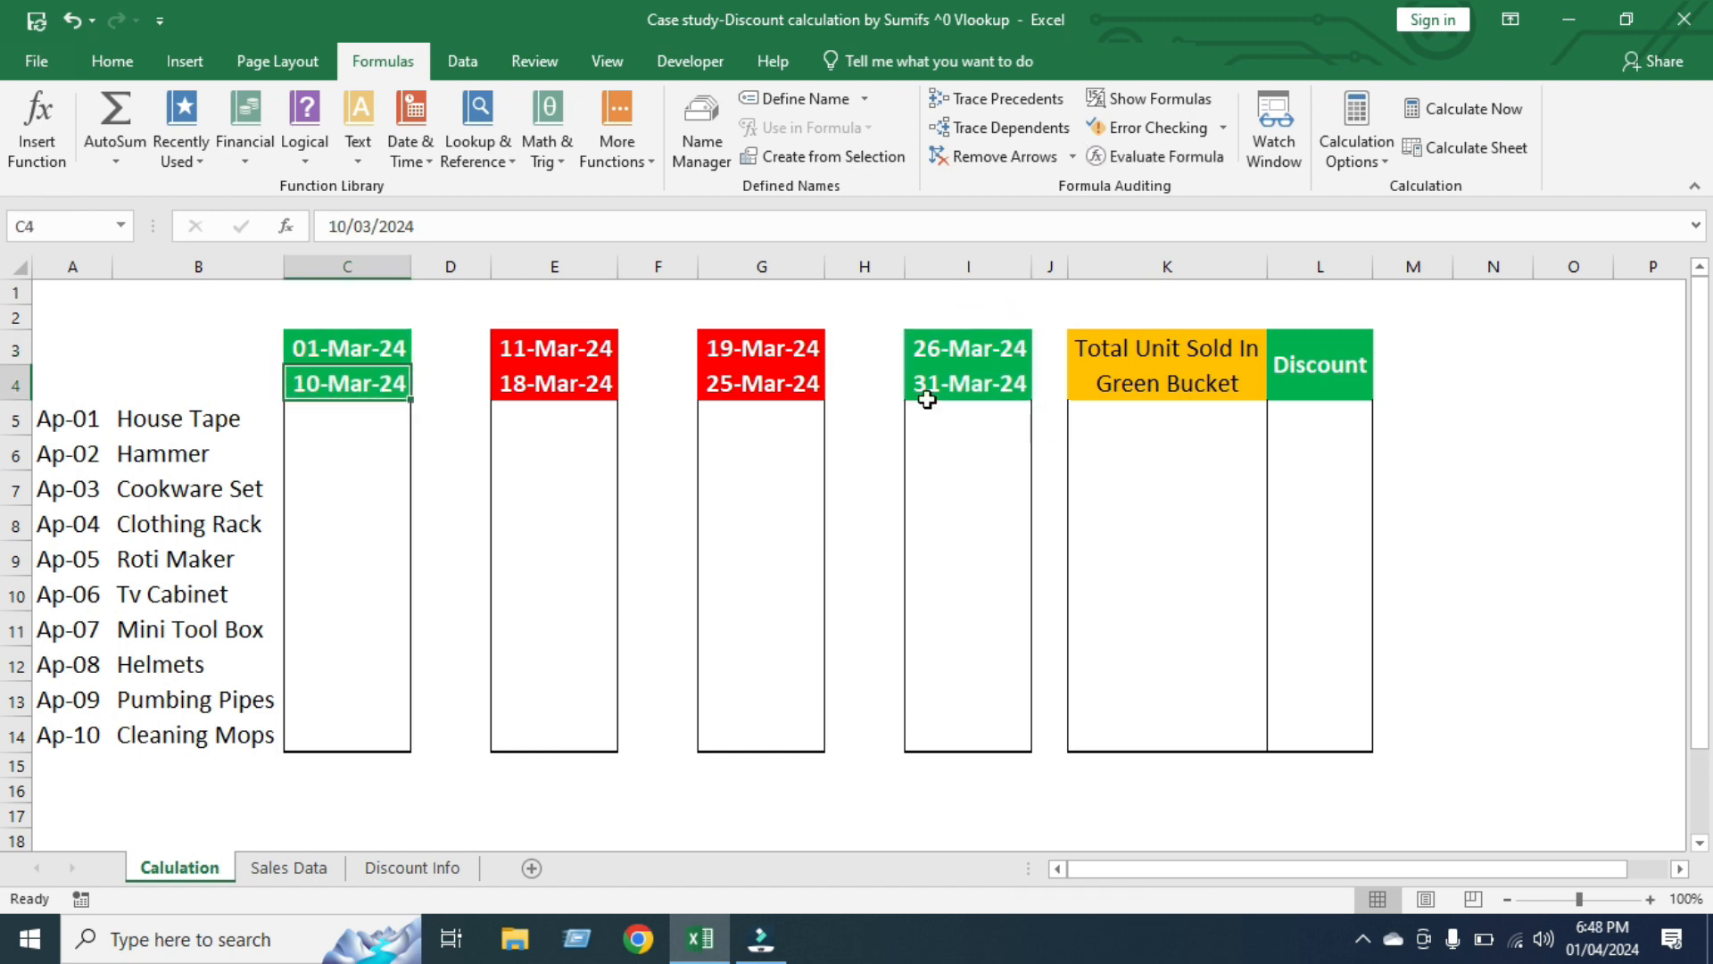
pyautogui.click(994, 350)
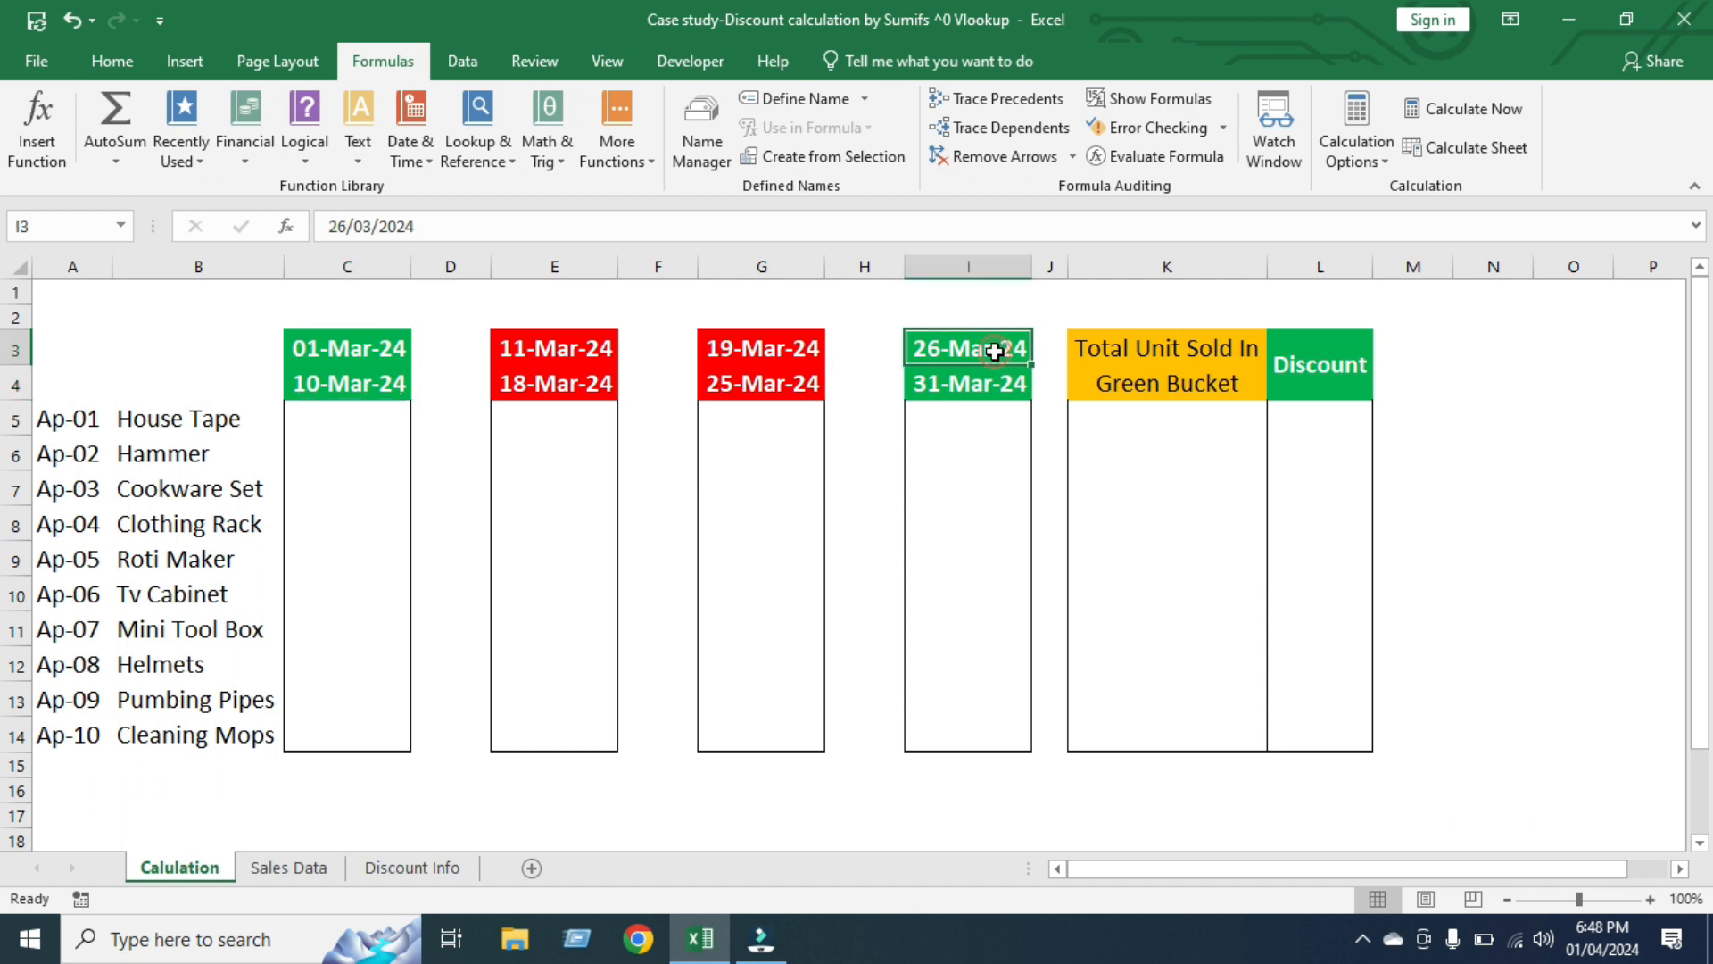
pyautogui.click(954, 389)
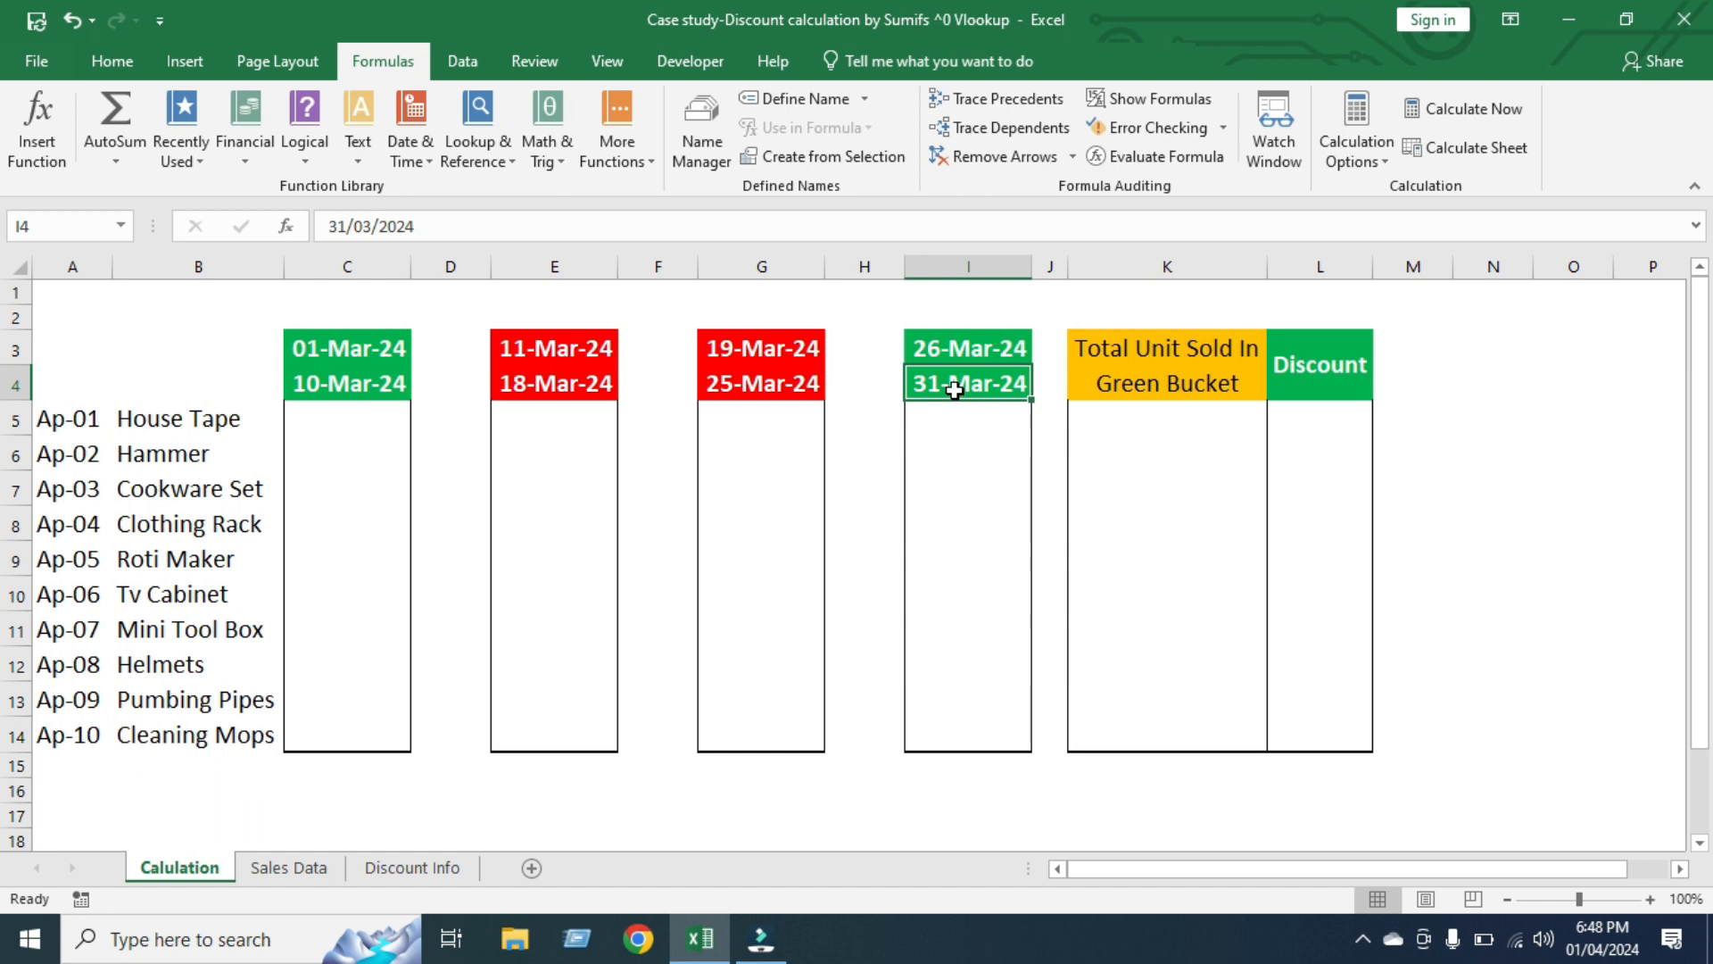
pyautogui.moveTo(546, 346); pyautogui.dragTo(558, 385)
pyautogui.moveTo(753, 348); pyautogui.dragTo(754, 383)
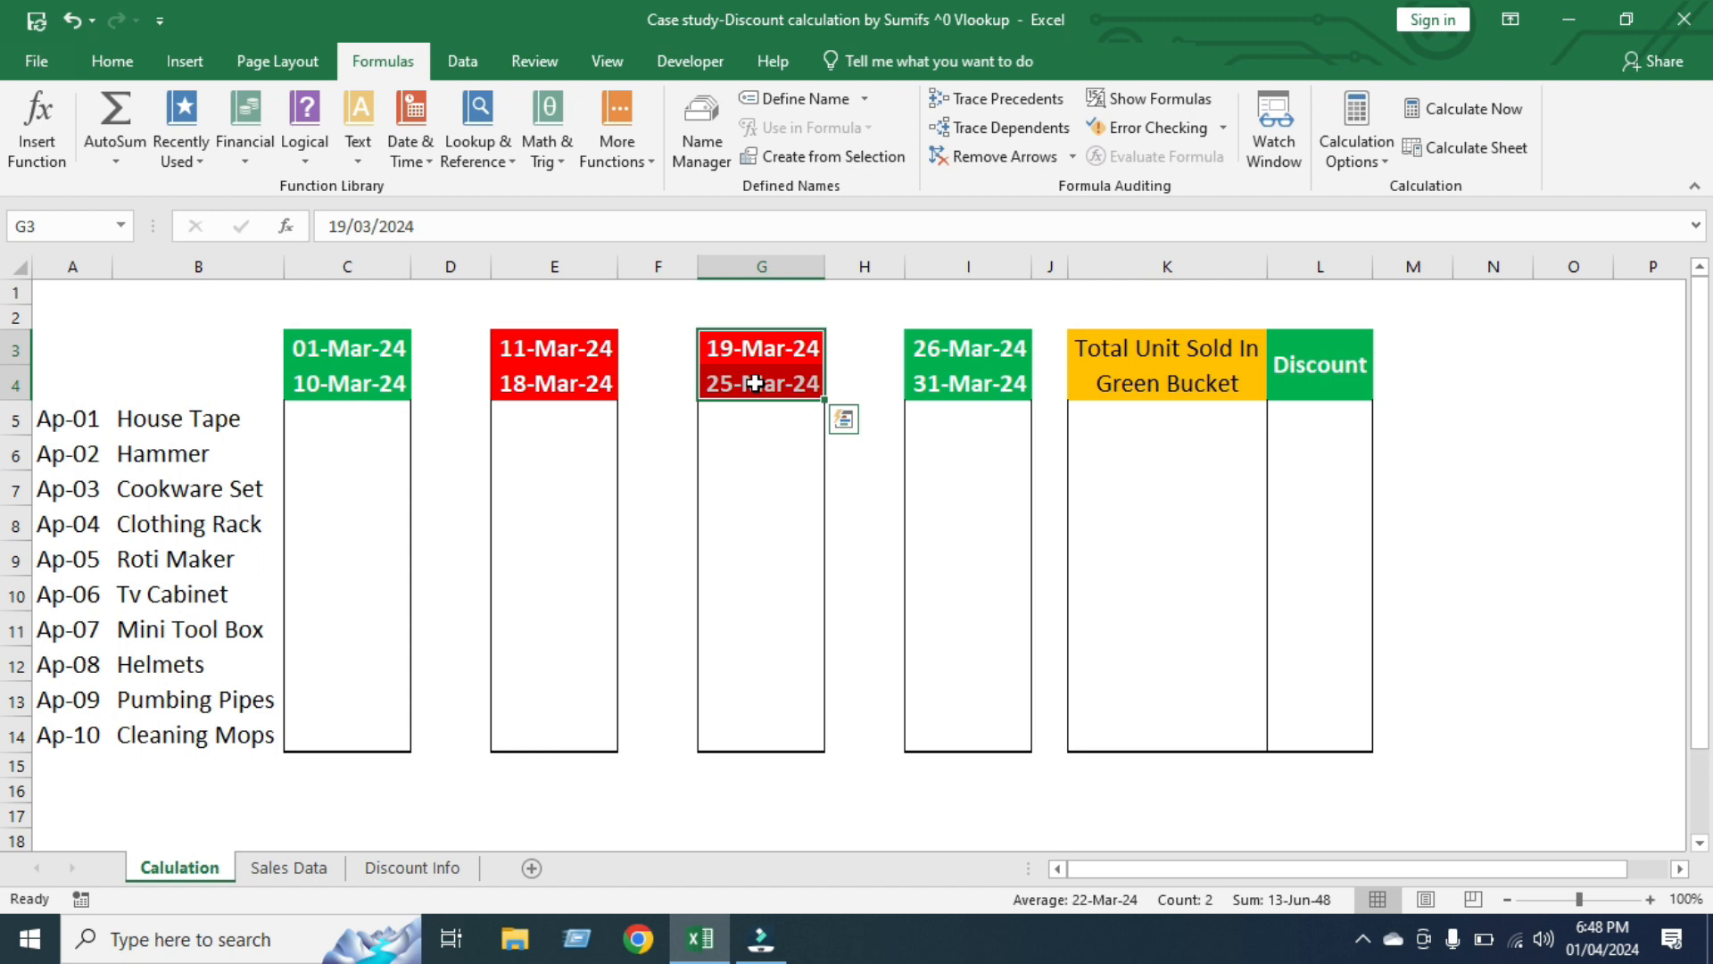
pyautogui.moveTo(369, 348); pyautogui.dragTo(371, 368)
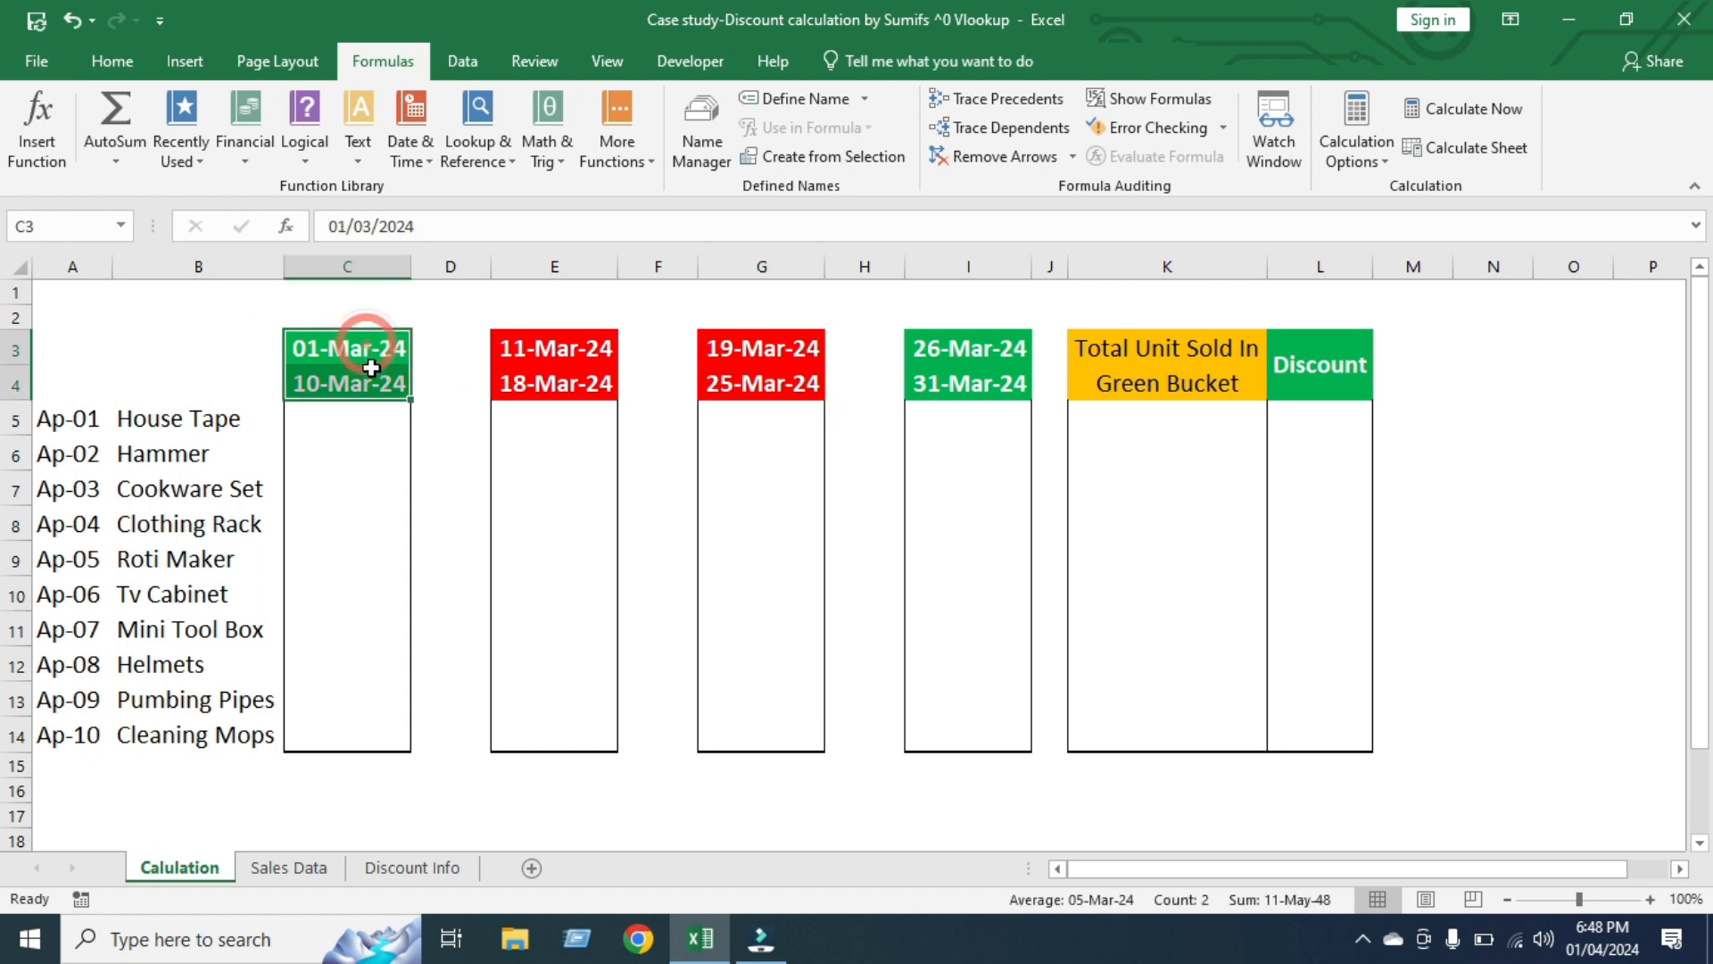
pyautogui.moveTo(982, 343); pyautogui.dragTo(986, 386)
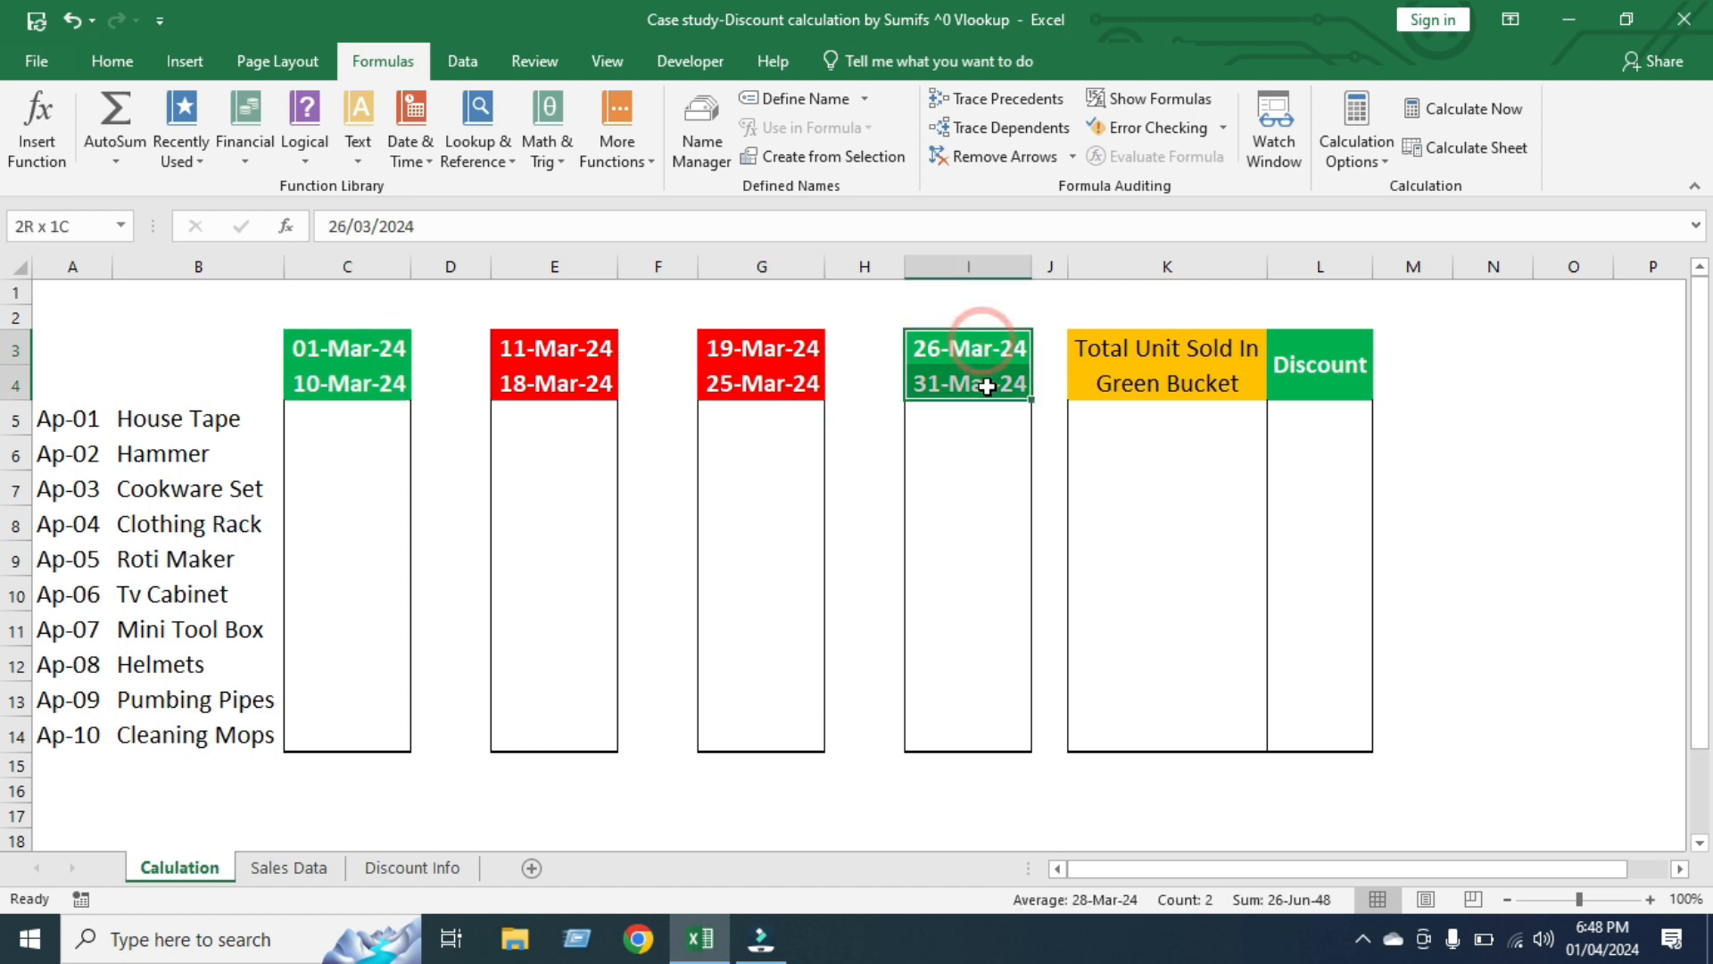
pyautogui.click(344, 418)
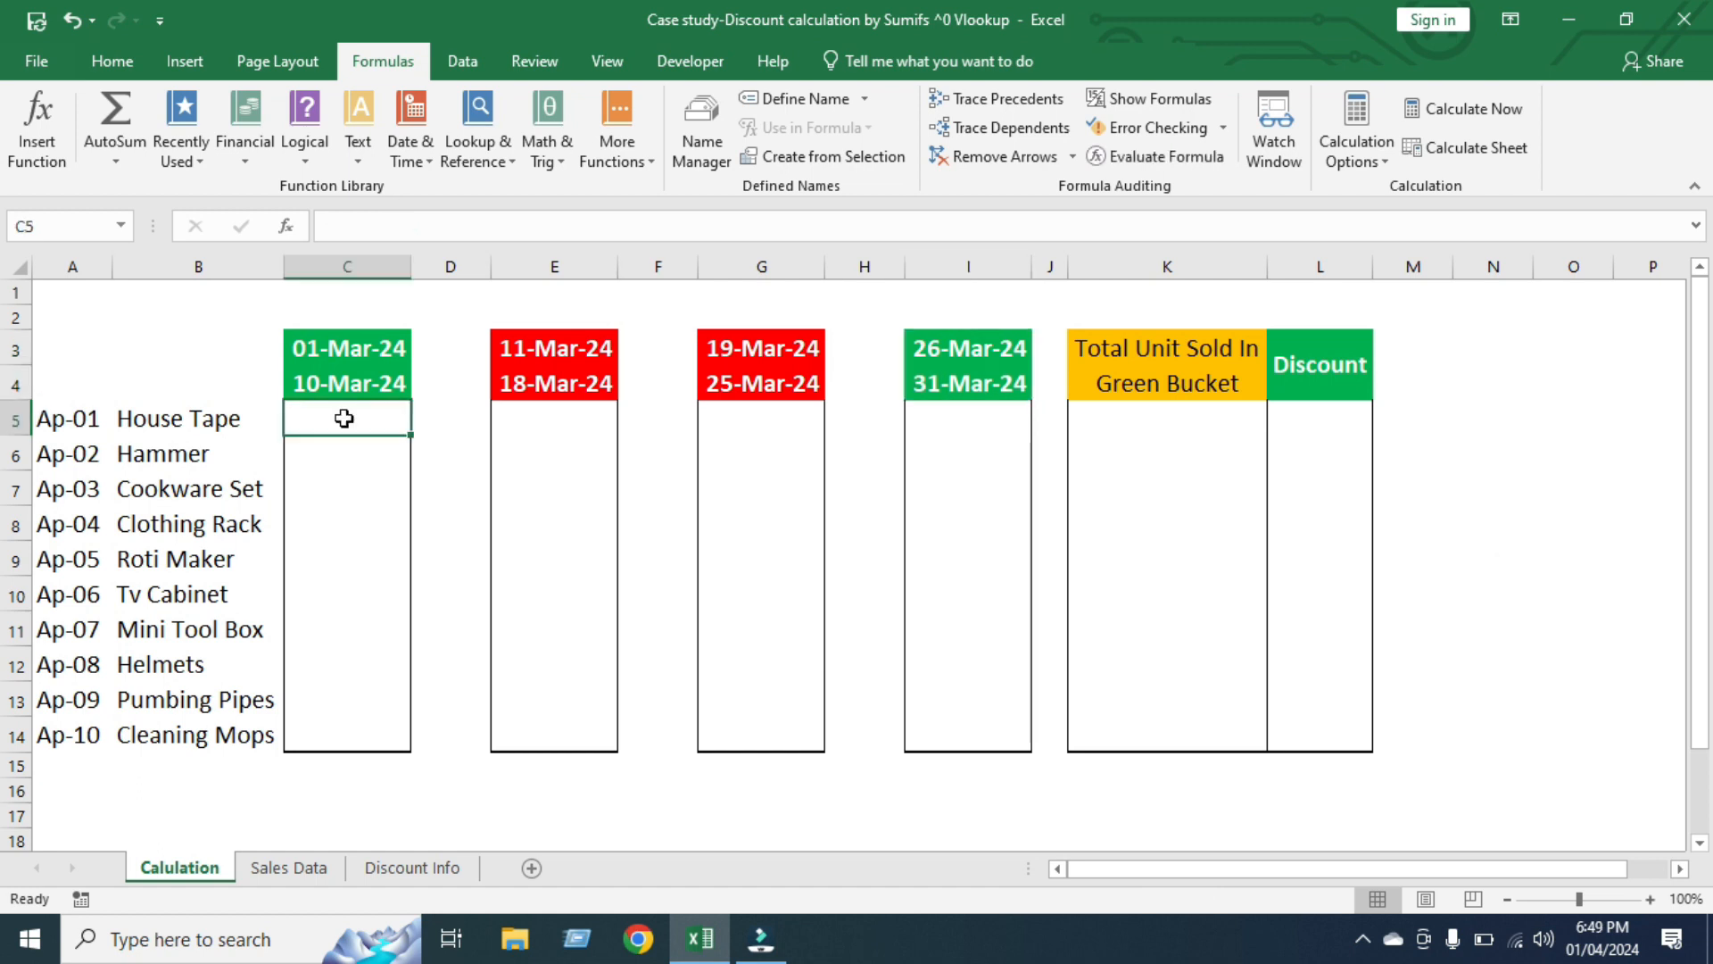
# Review the product list and the empty unit columns under each green and red date range on the Calulation sheet
pyautogui.moveTo(343, 418); pyautogui.dragTo(340, 732)
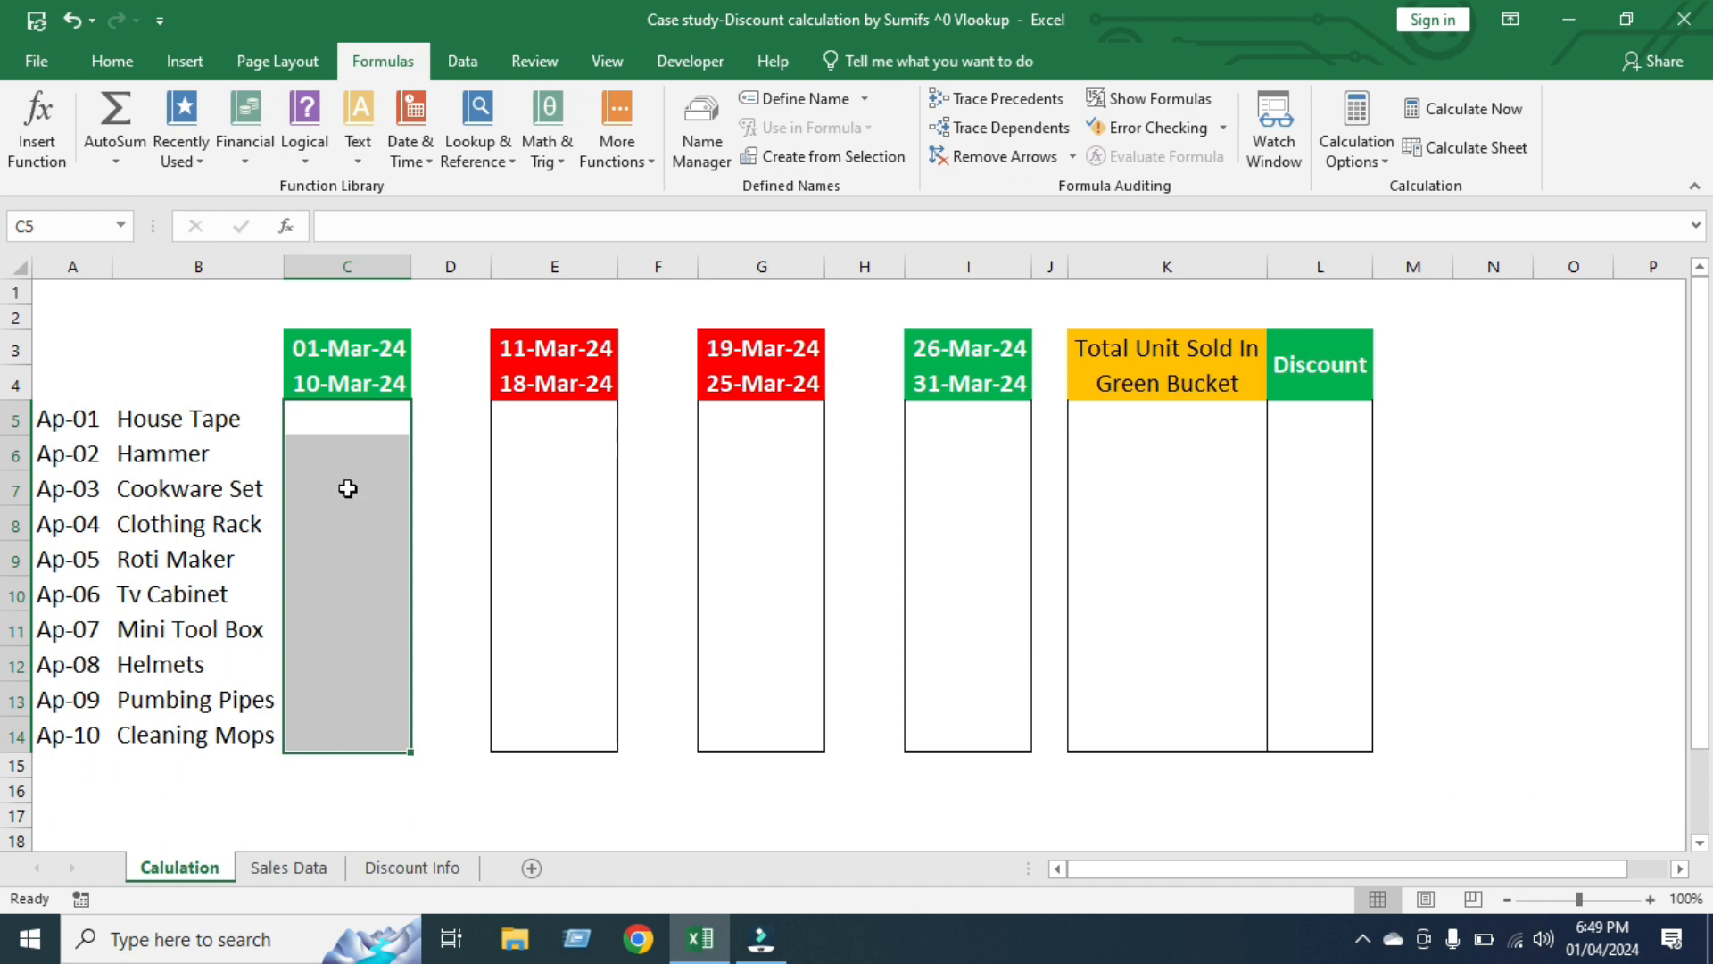
pyautogui.click(337, 380)
pyautogui.click(340, 386)
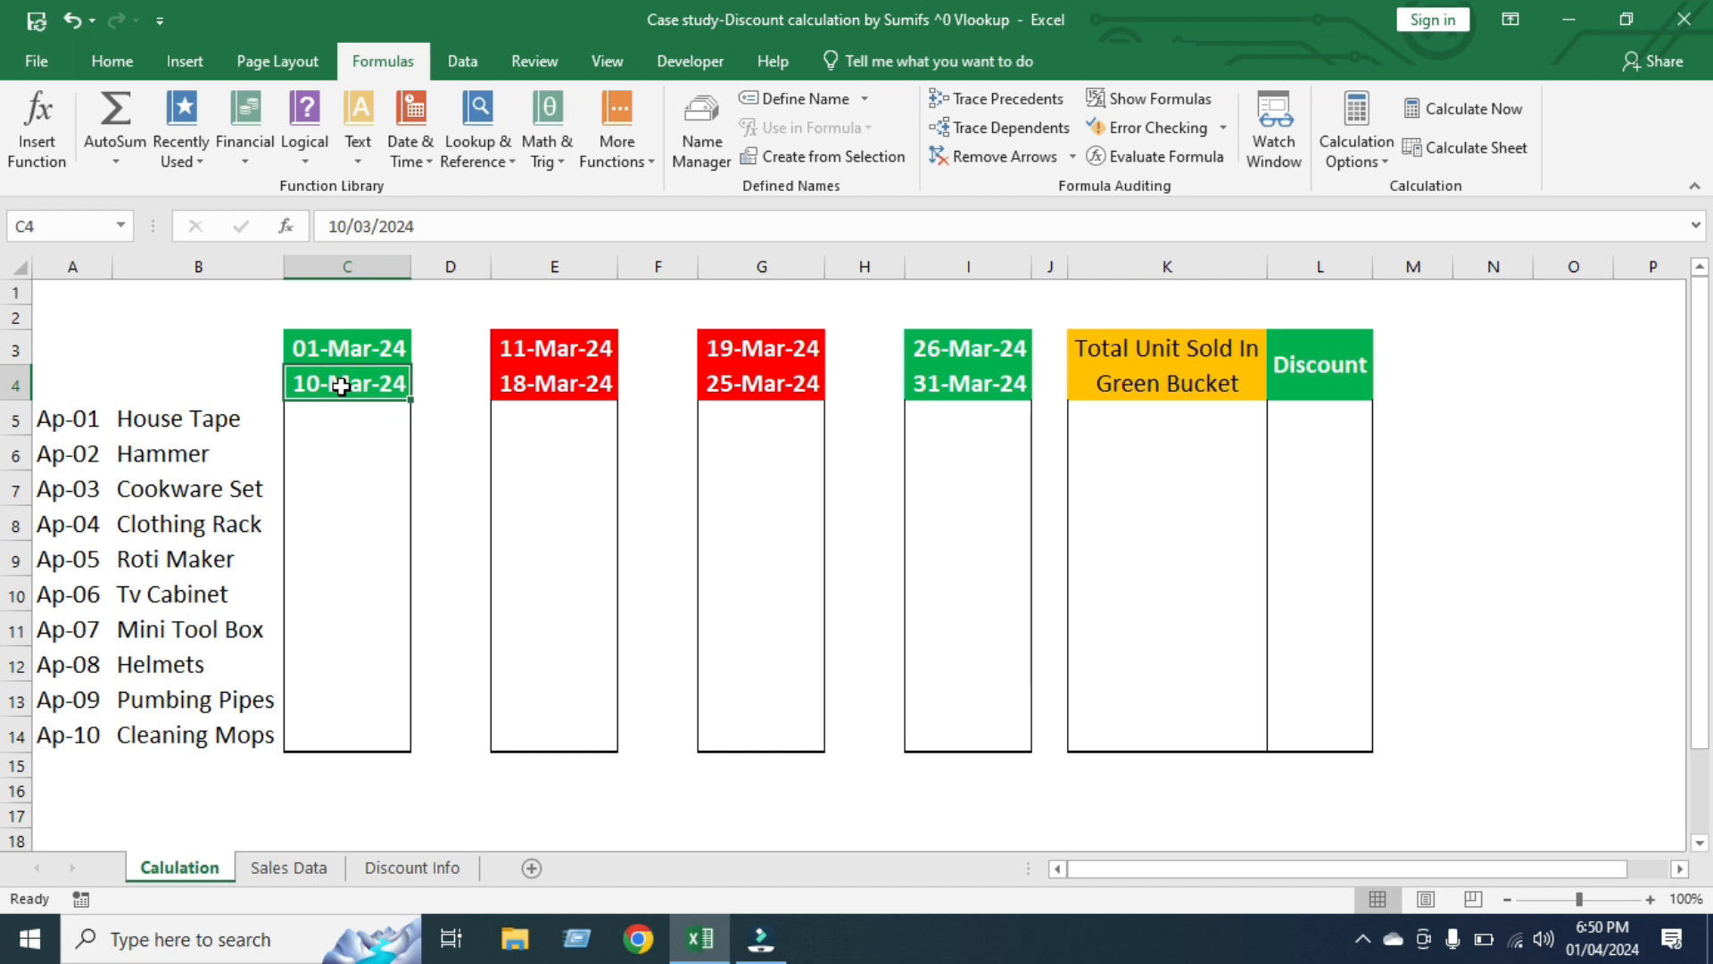
pyautogui.moveTo(52, 423); pyautogui.dragTo(239, 730)
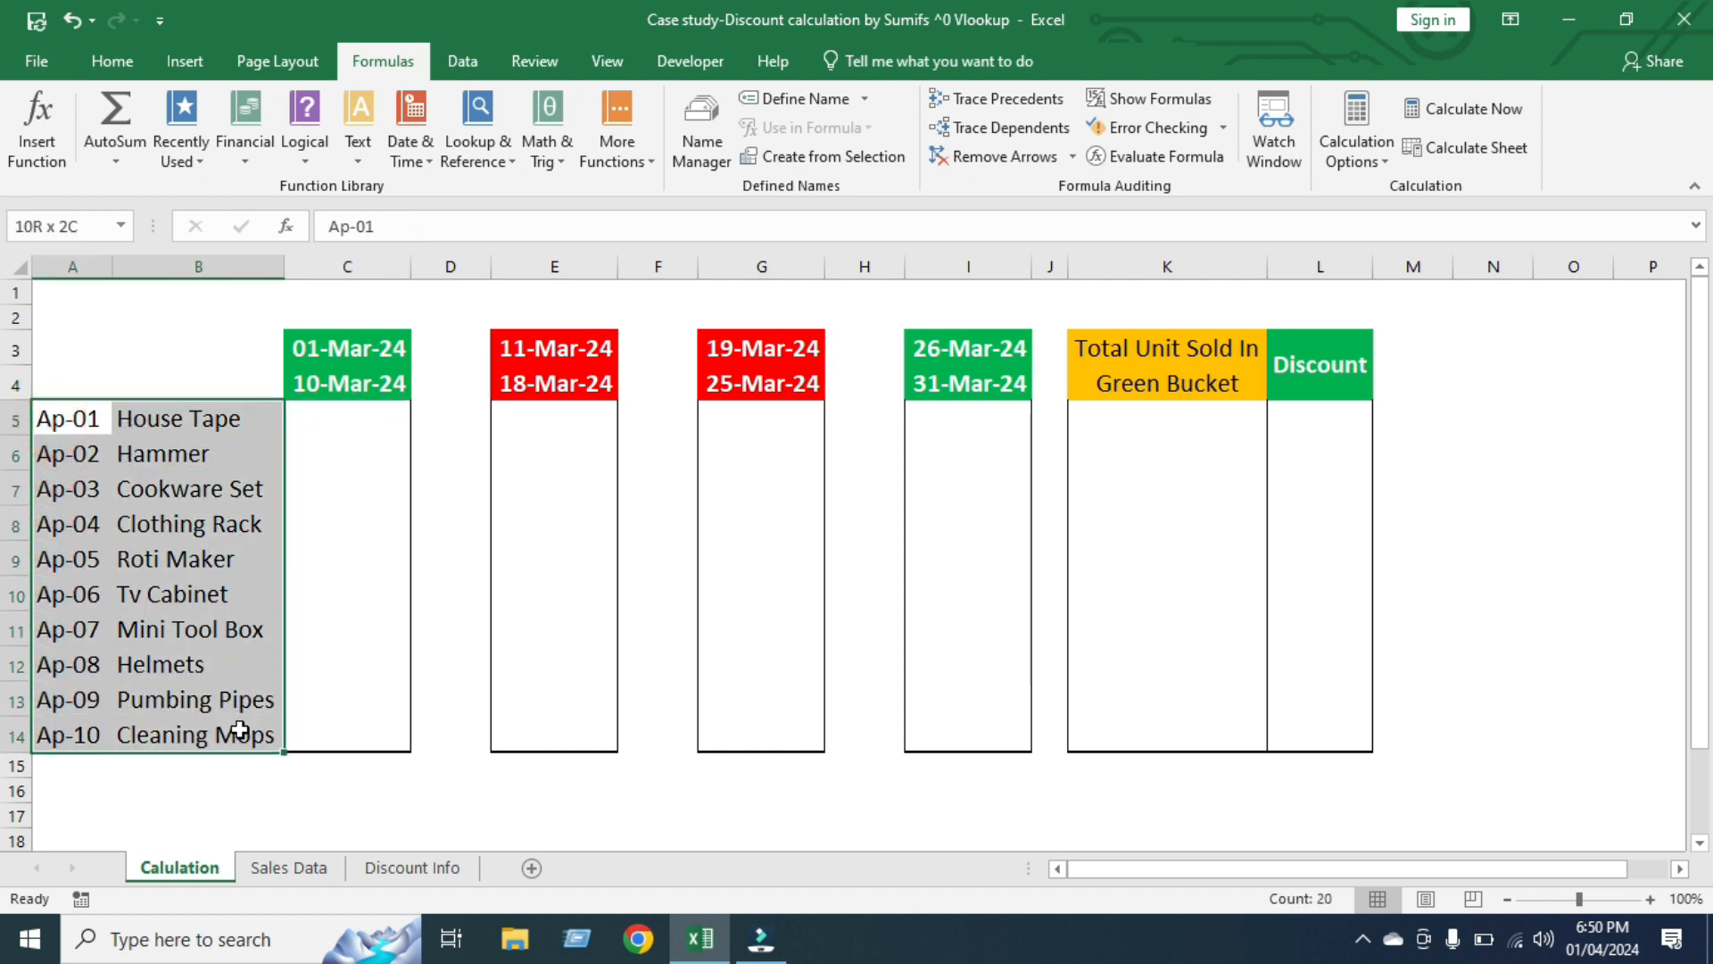
pyautogui.moveTo(535, 420); pyautogui.dragTo(552, 725)
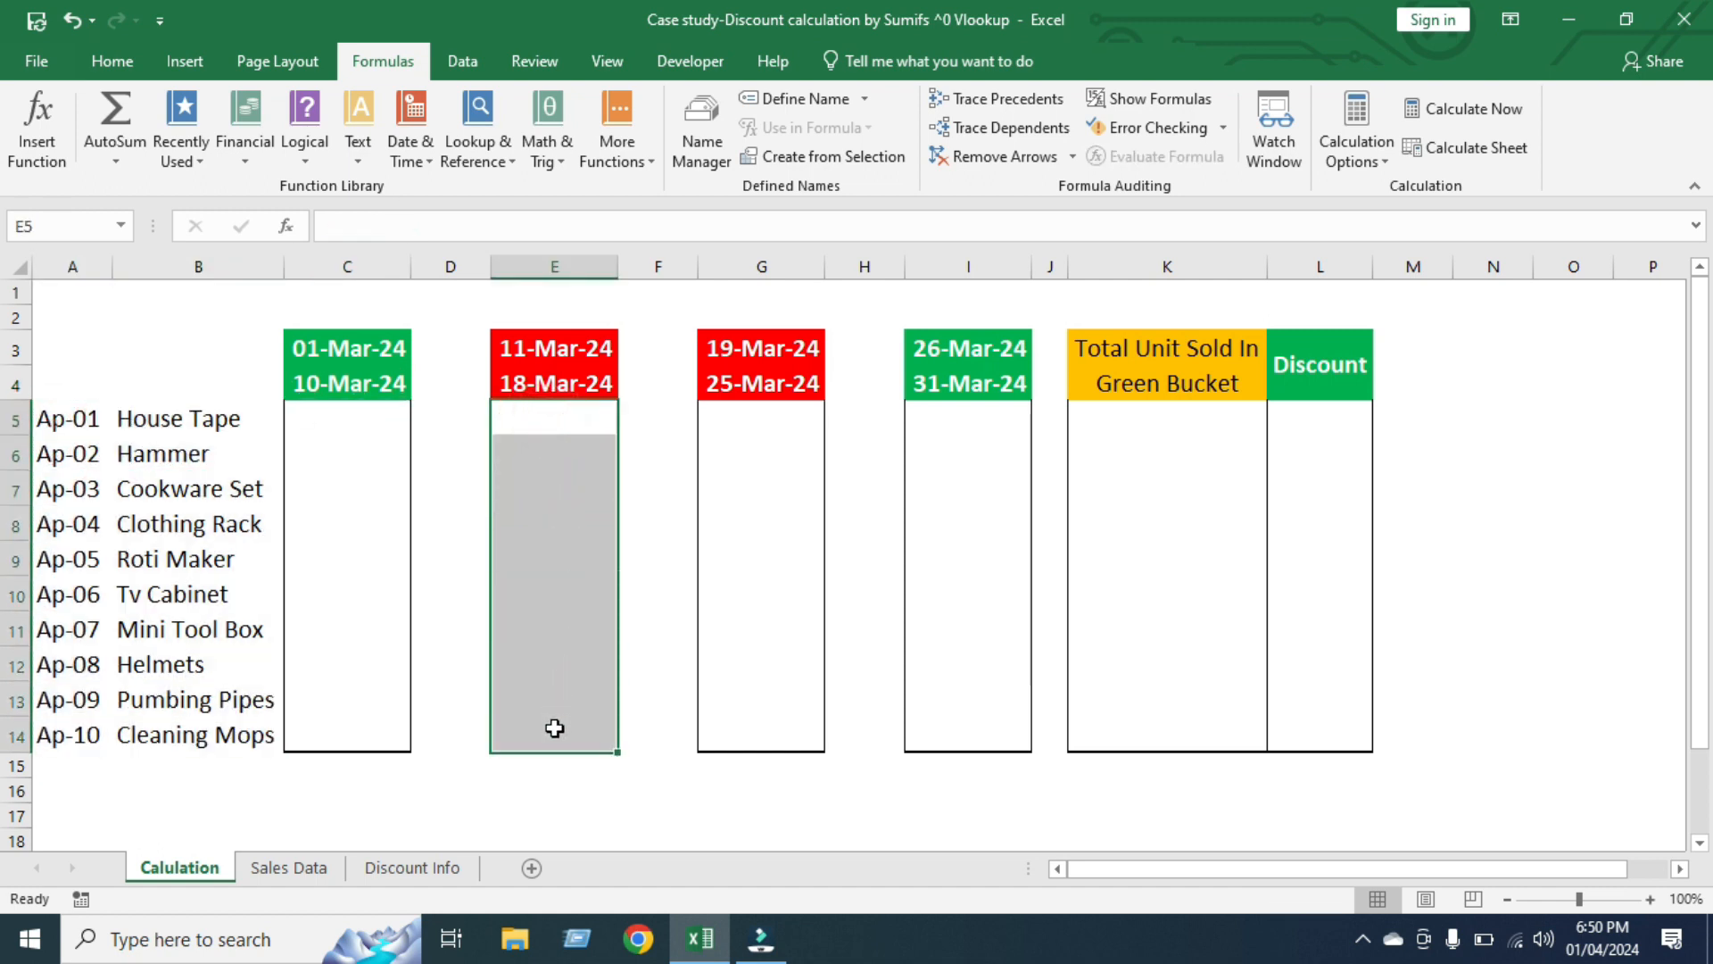
pyautogui.click(557, 353)
pyautogui.click(555, 376)
pyautogui.moveTo(764, 413); pyautogui.dragTo(775, 737)
pyautogui.moveTo(959, 426); pyautogui.dragTo(943, 741)
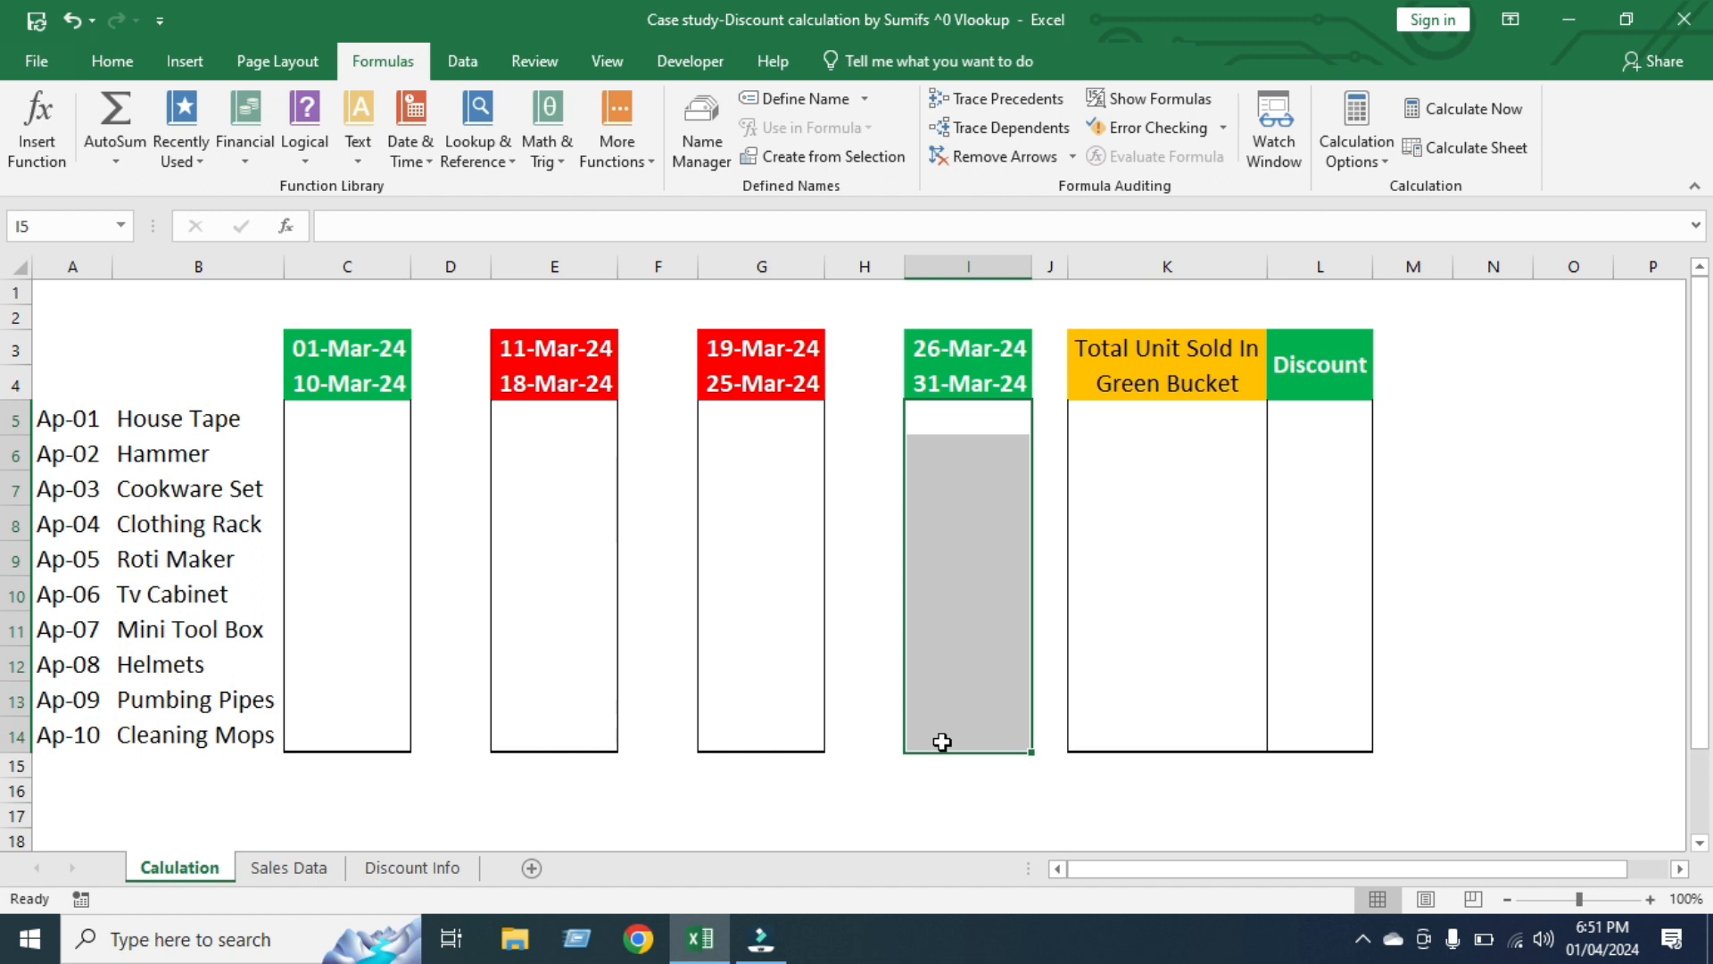
# Create named ranges from the whole Sales Data table, using only the top row as the source of the names
pyautogui.click(299, 868)
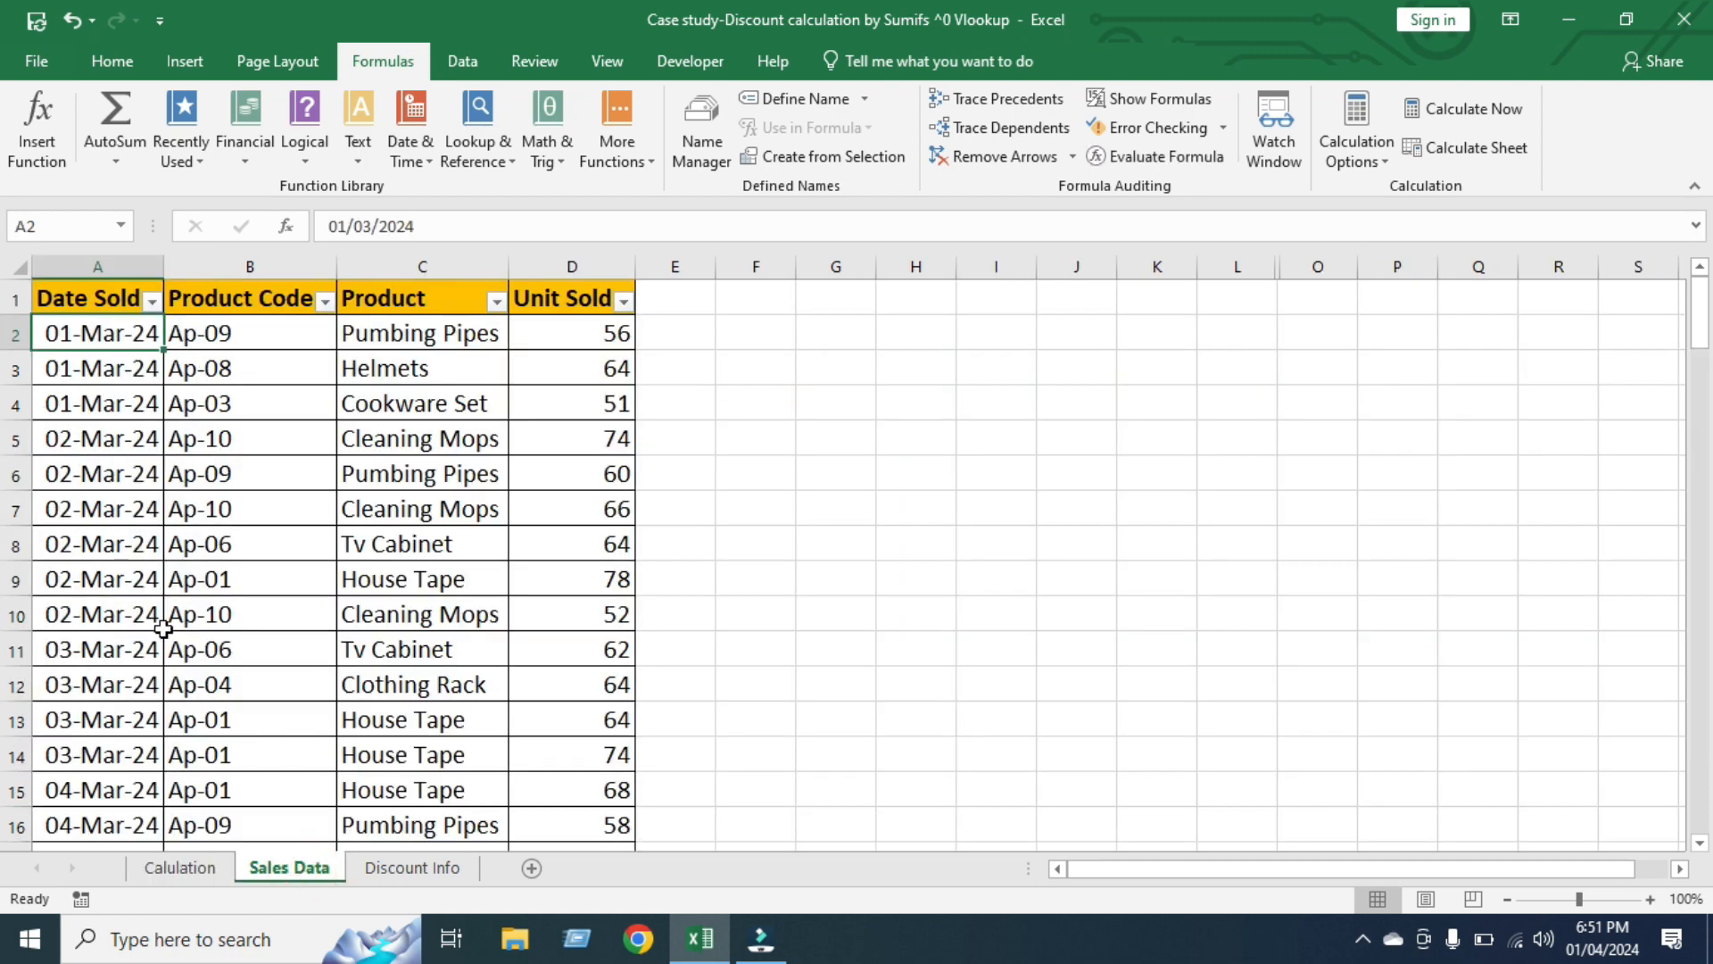
pyautogui.click(280, 509)
pyautogui.hotkey('ctrl', 'a')
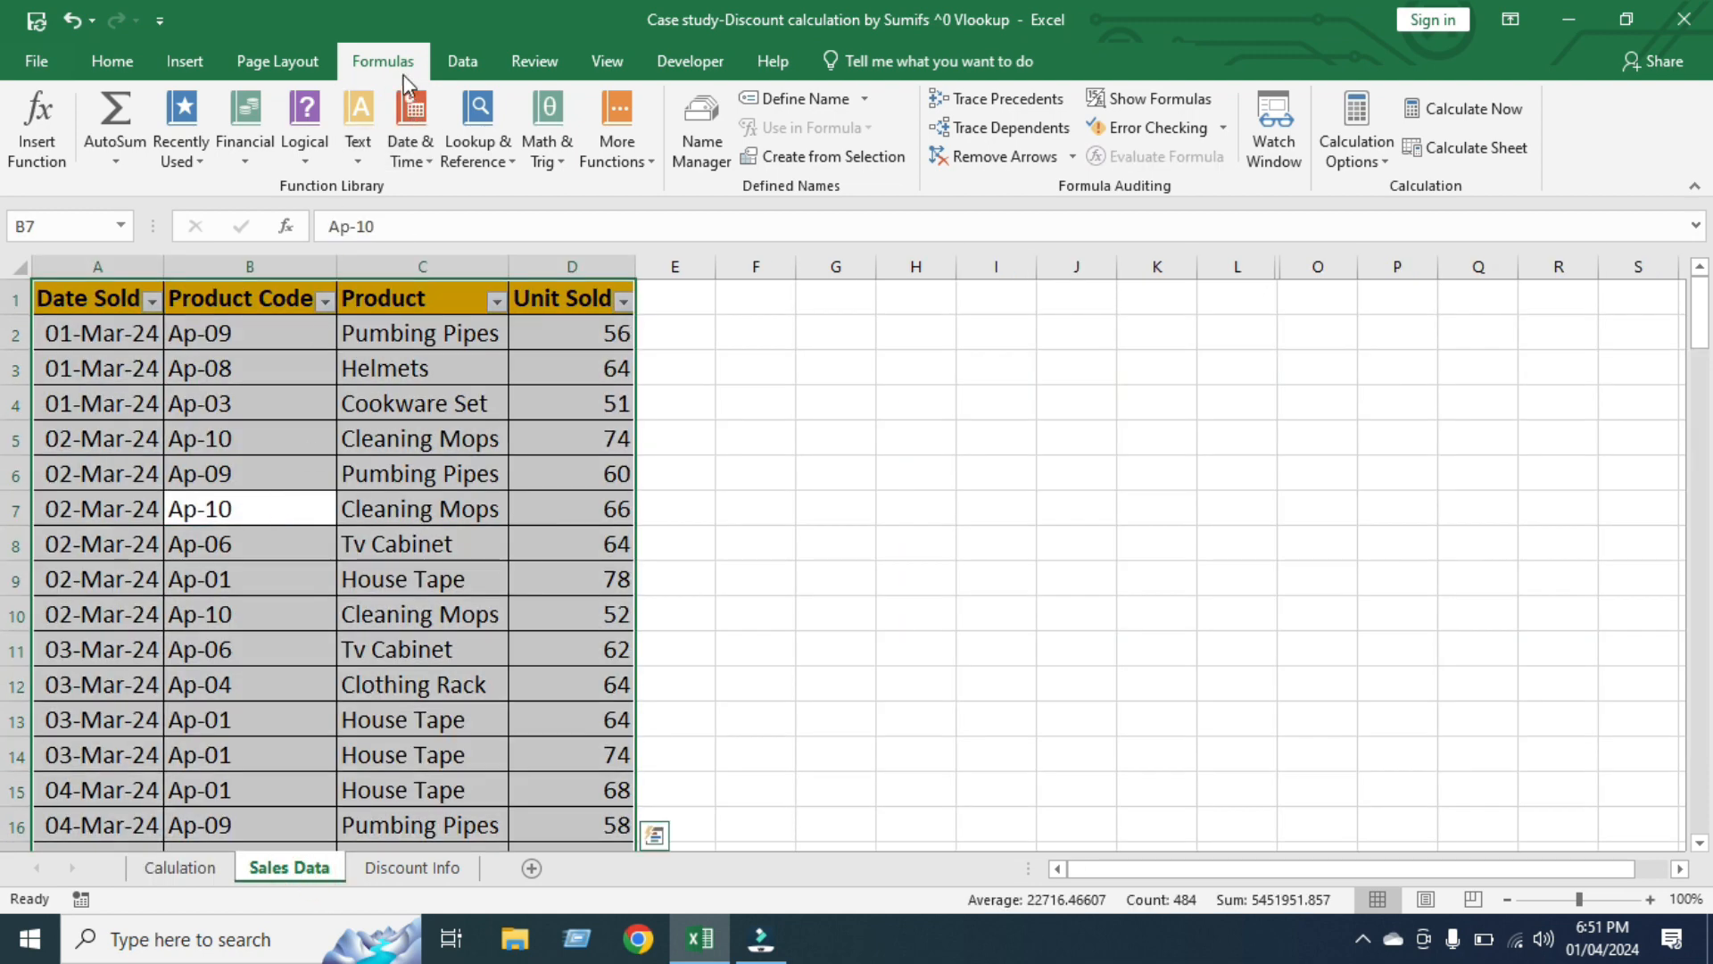
pyautogui.click(832, 158)
pyautogui.moveTo(1007, 412); pyautogui.dragTo(831, 361)
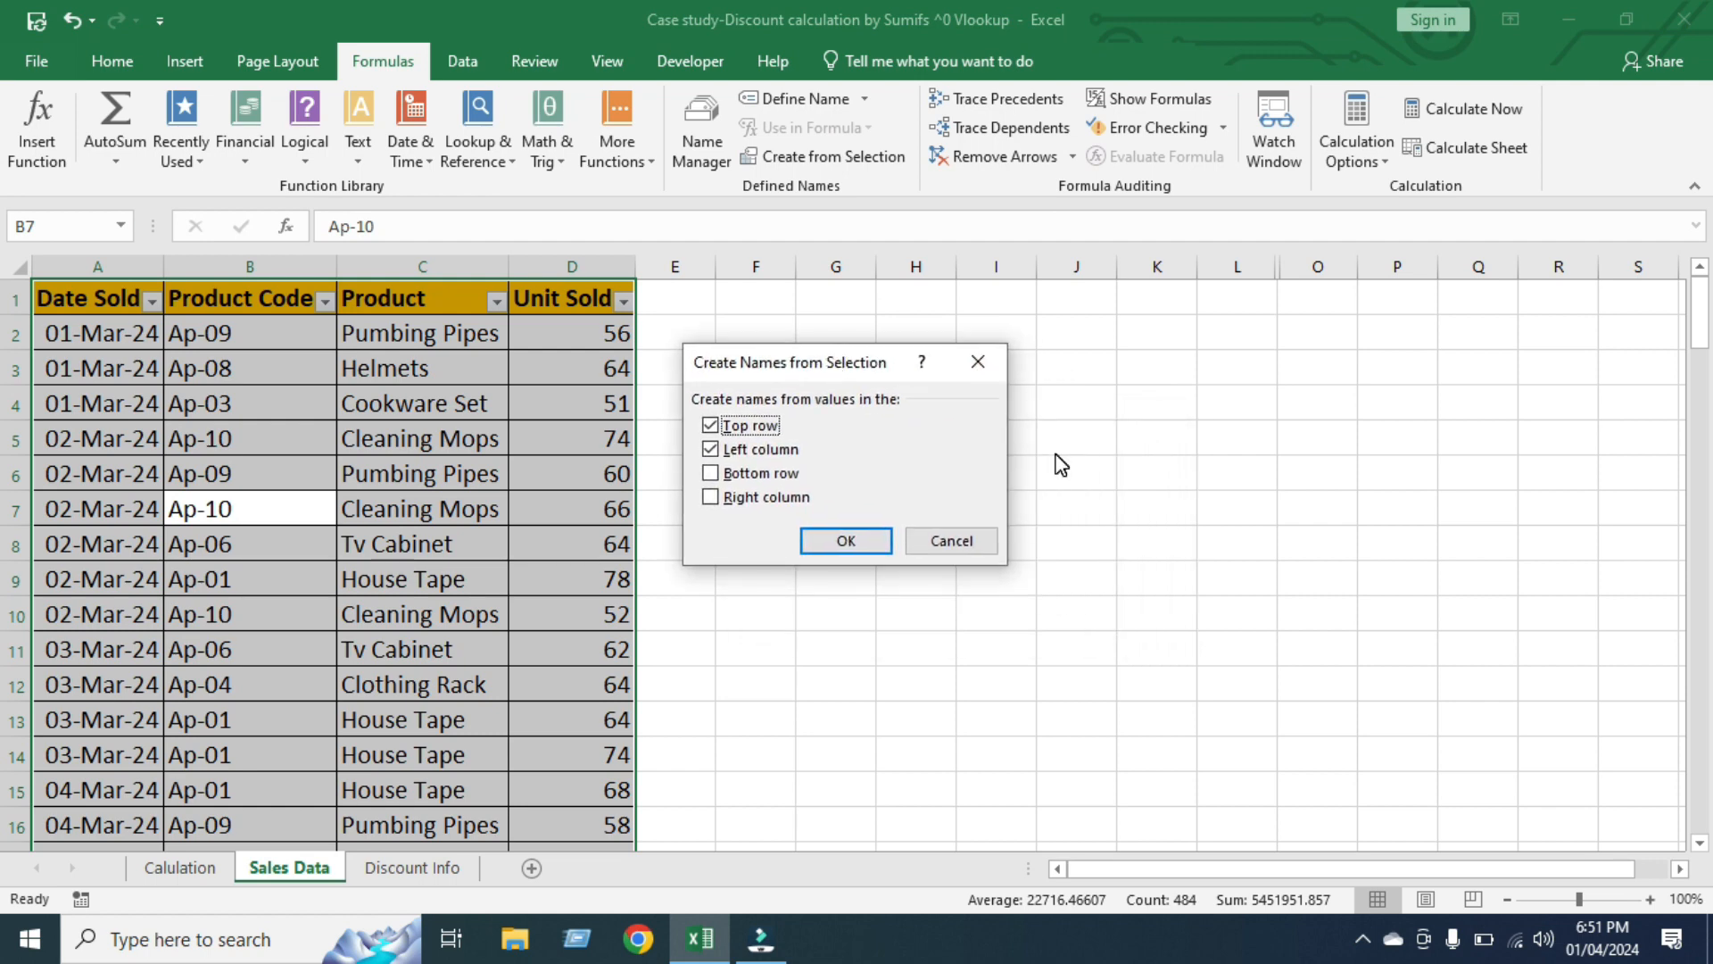
pyautogui.click(709, 450)
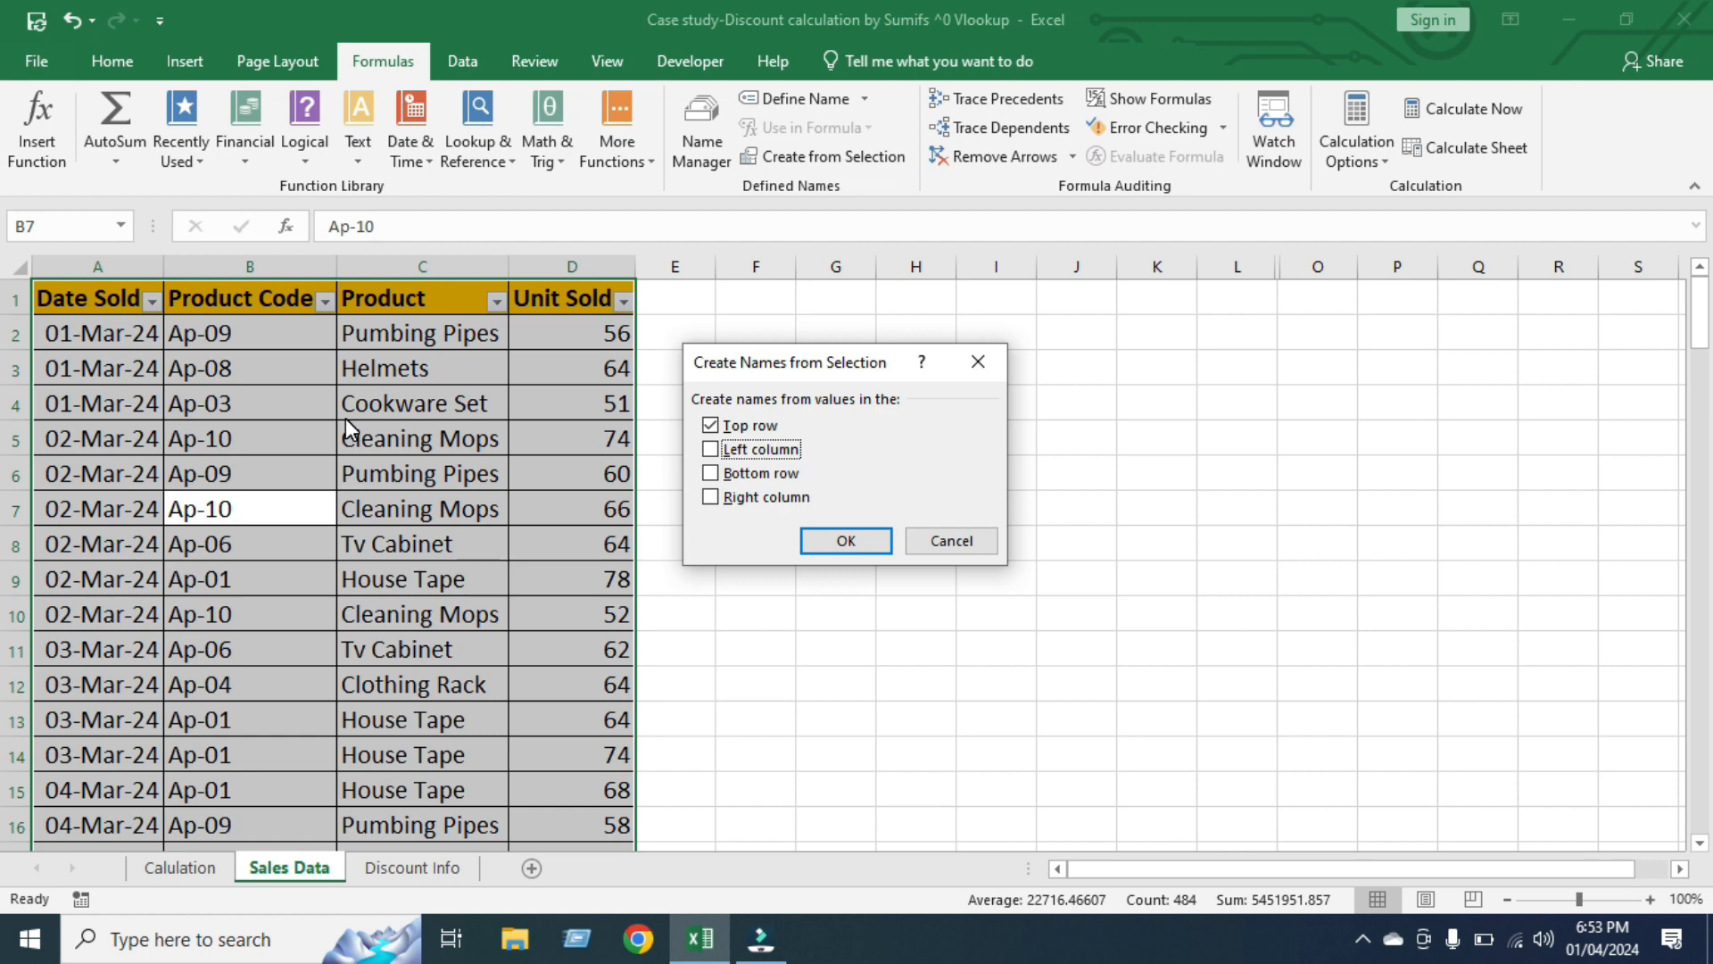
pyautogui.click(837, 544)
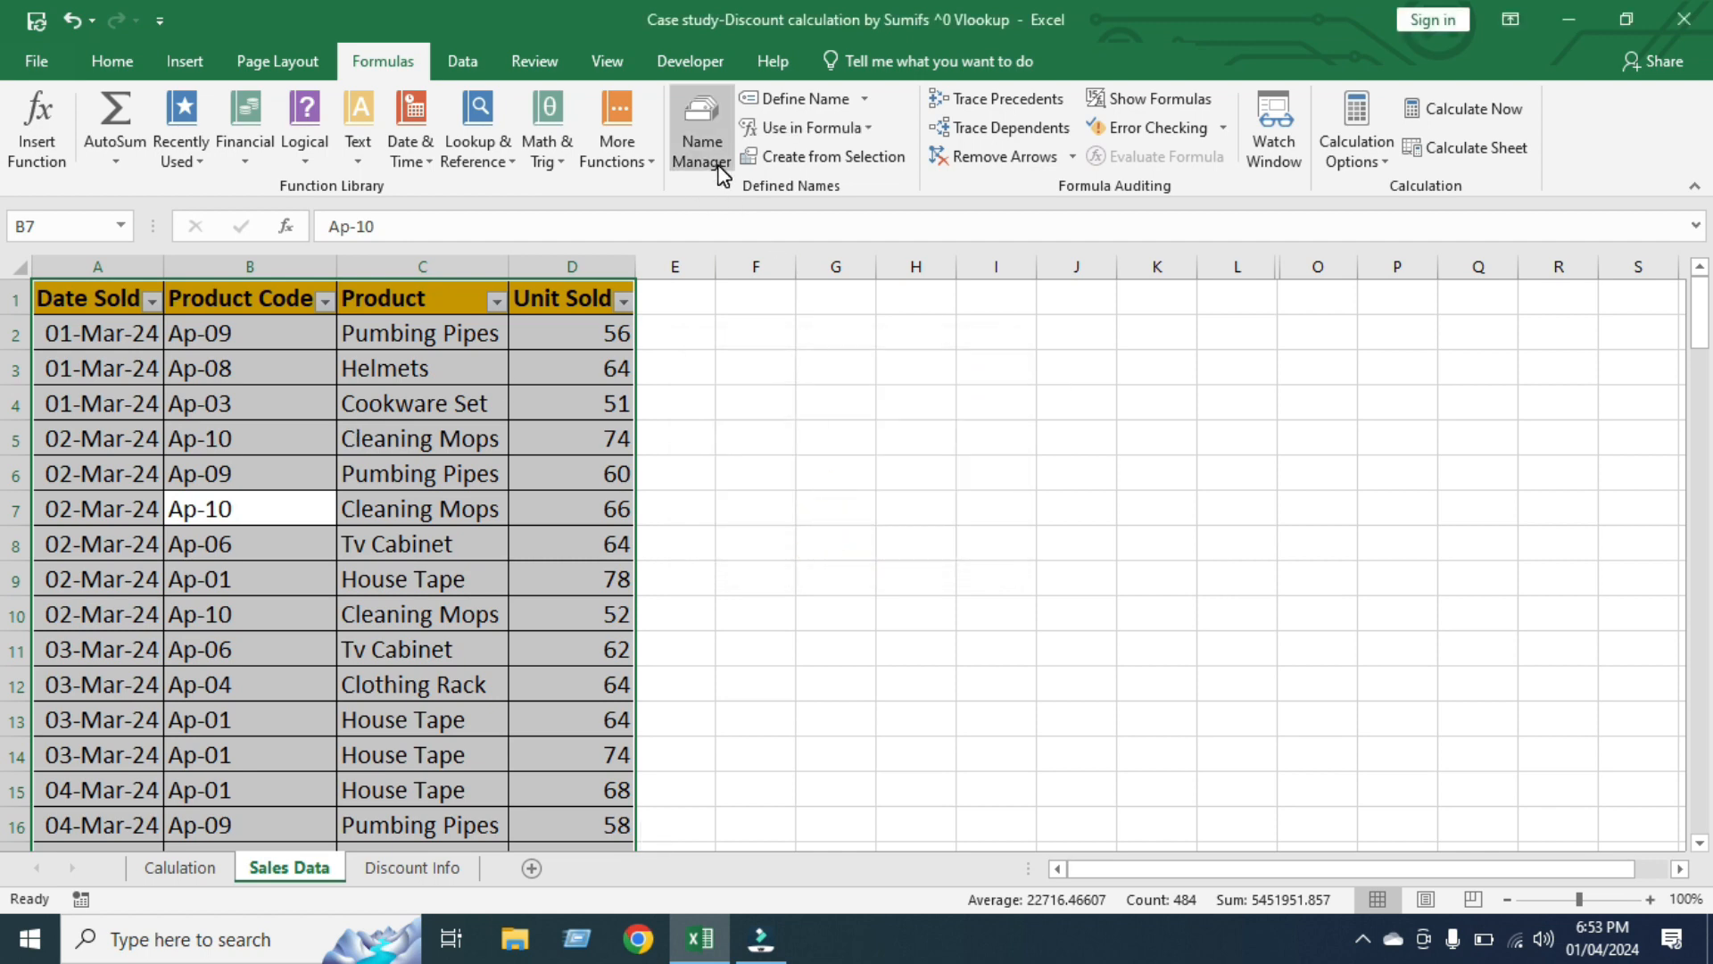
# Check the Date_Sold, Product_Code and Unit_Sold named ranges and the cells they refer to in the Name Manager
pyautogui.click(703, 142)
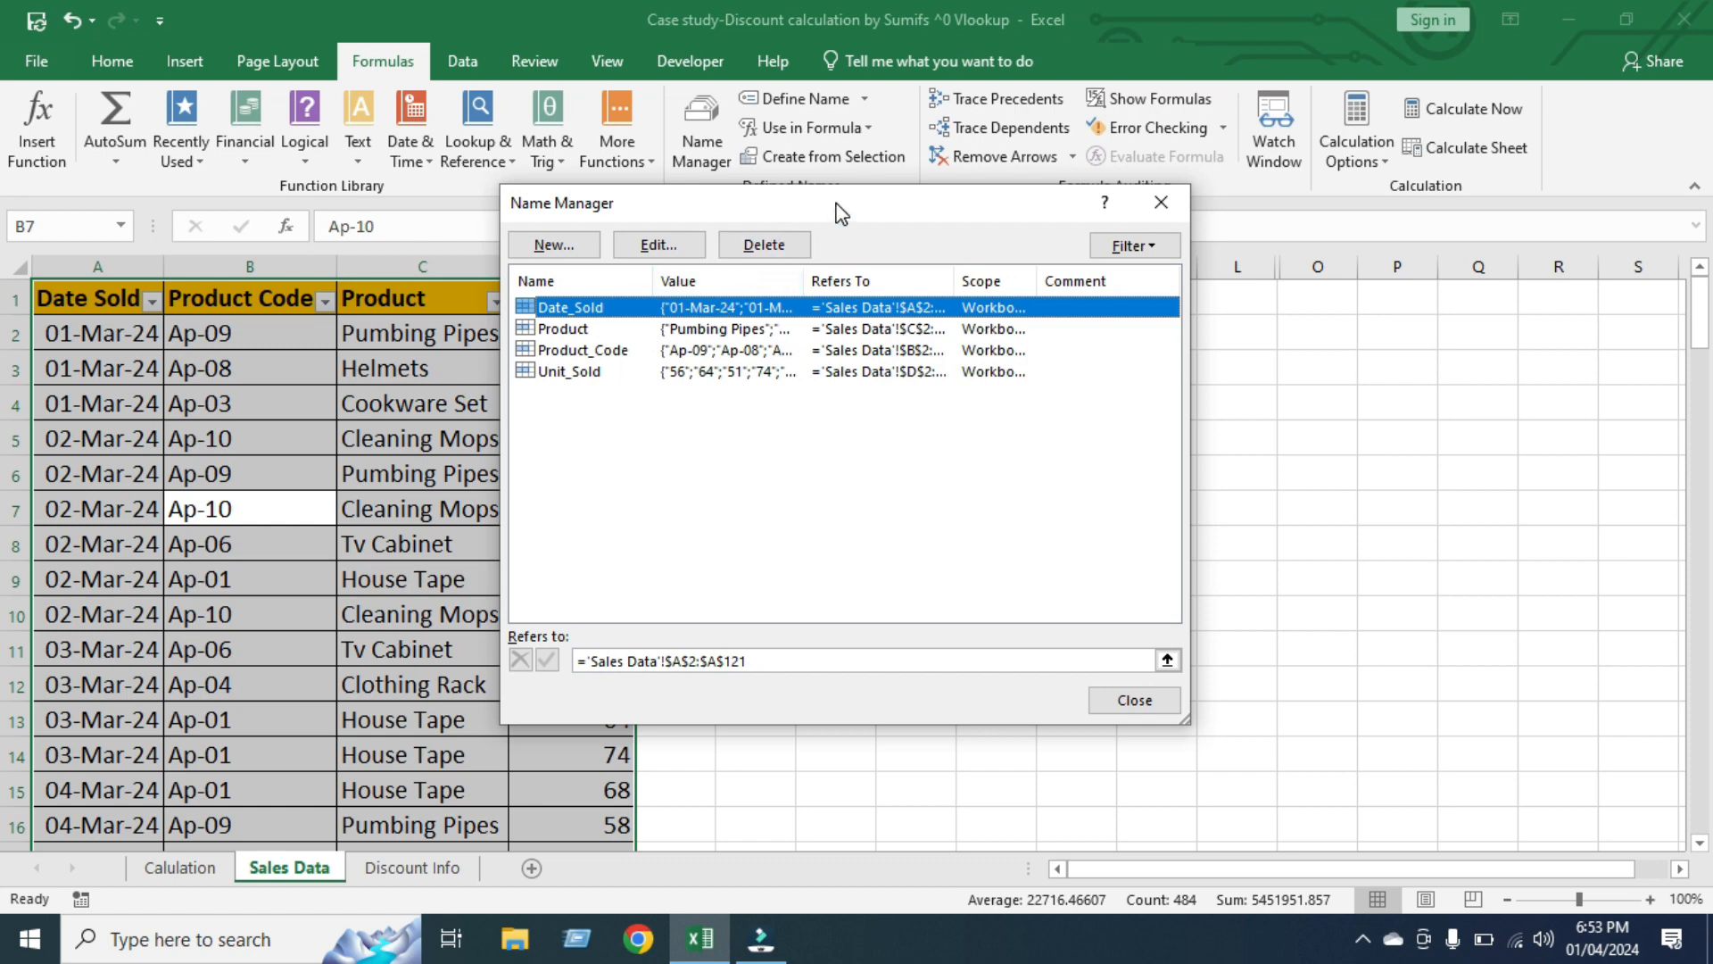
pyautogui.moveTo(839, 210); pyautogui.dragTo(1044, 286)
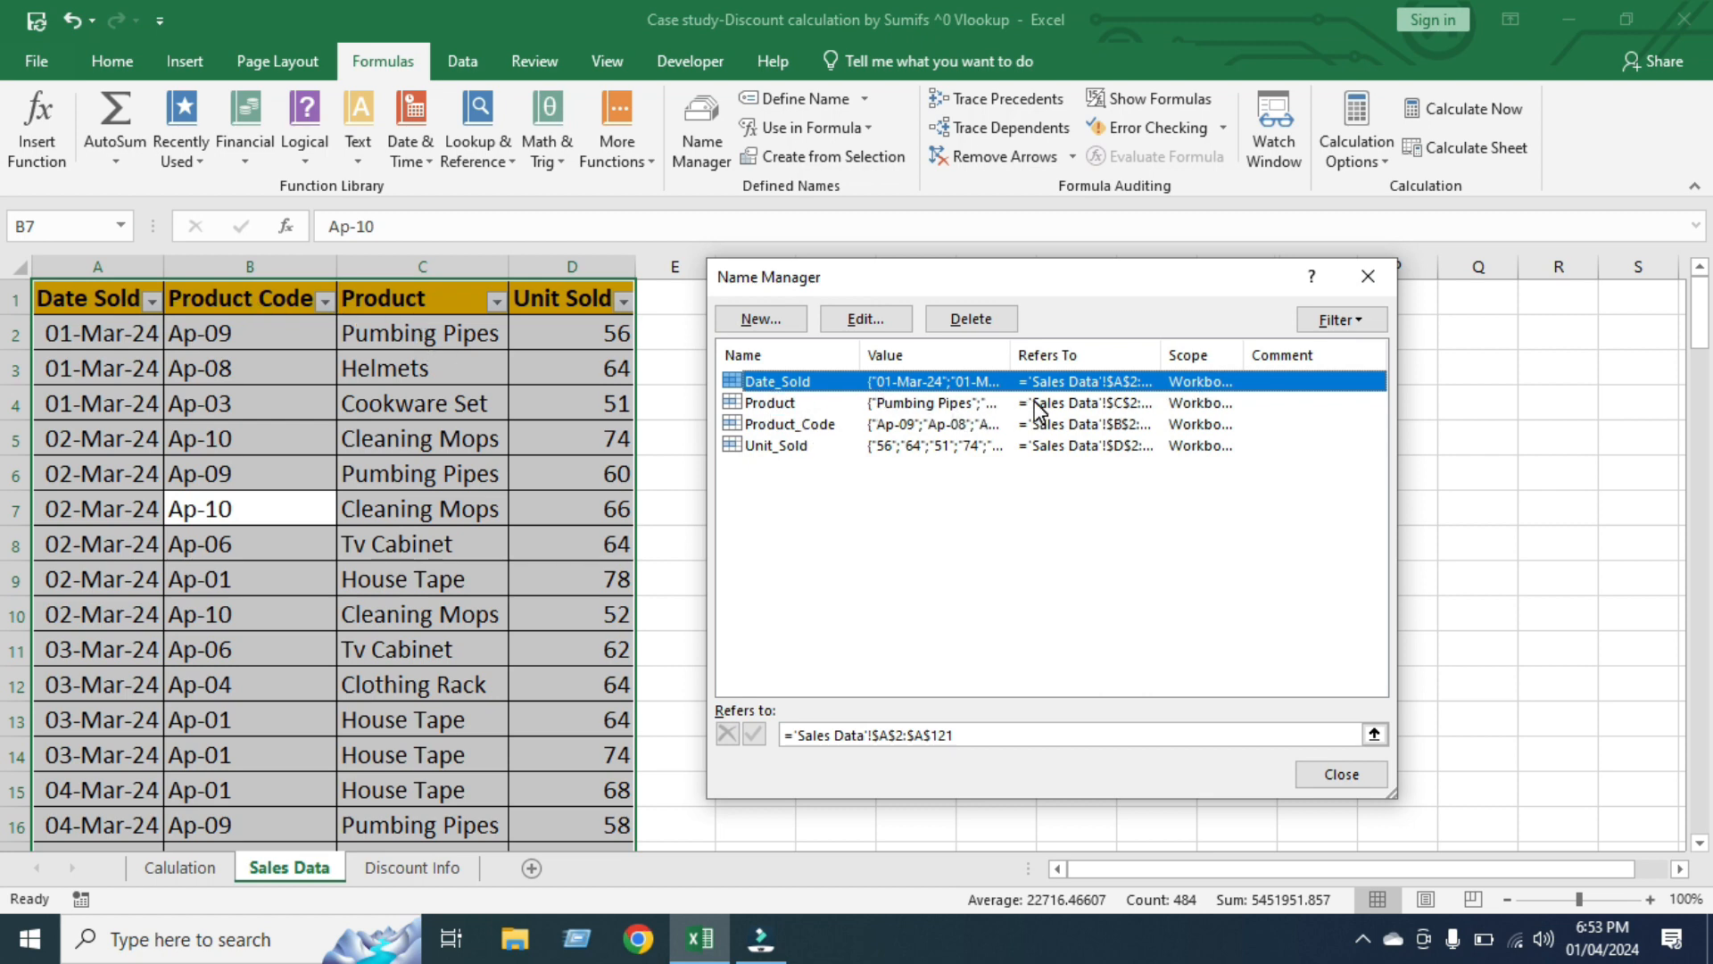
pyautogui.click(790, 426)
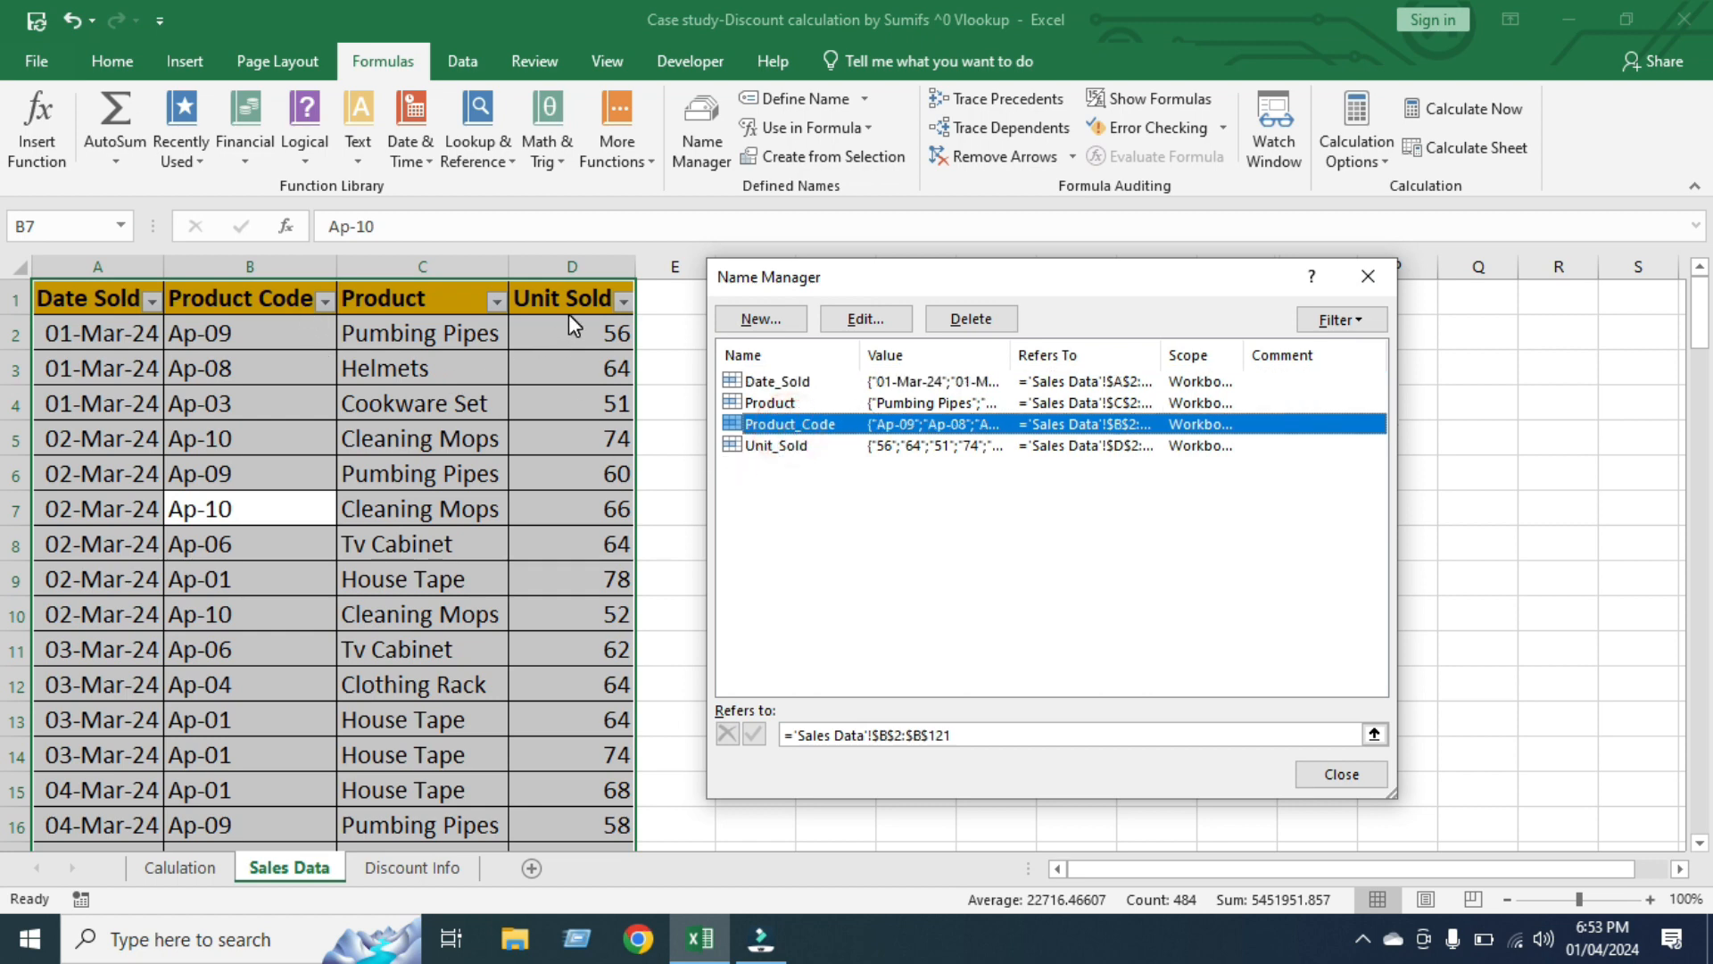
pyautogui.click(790, 448)
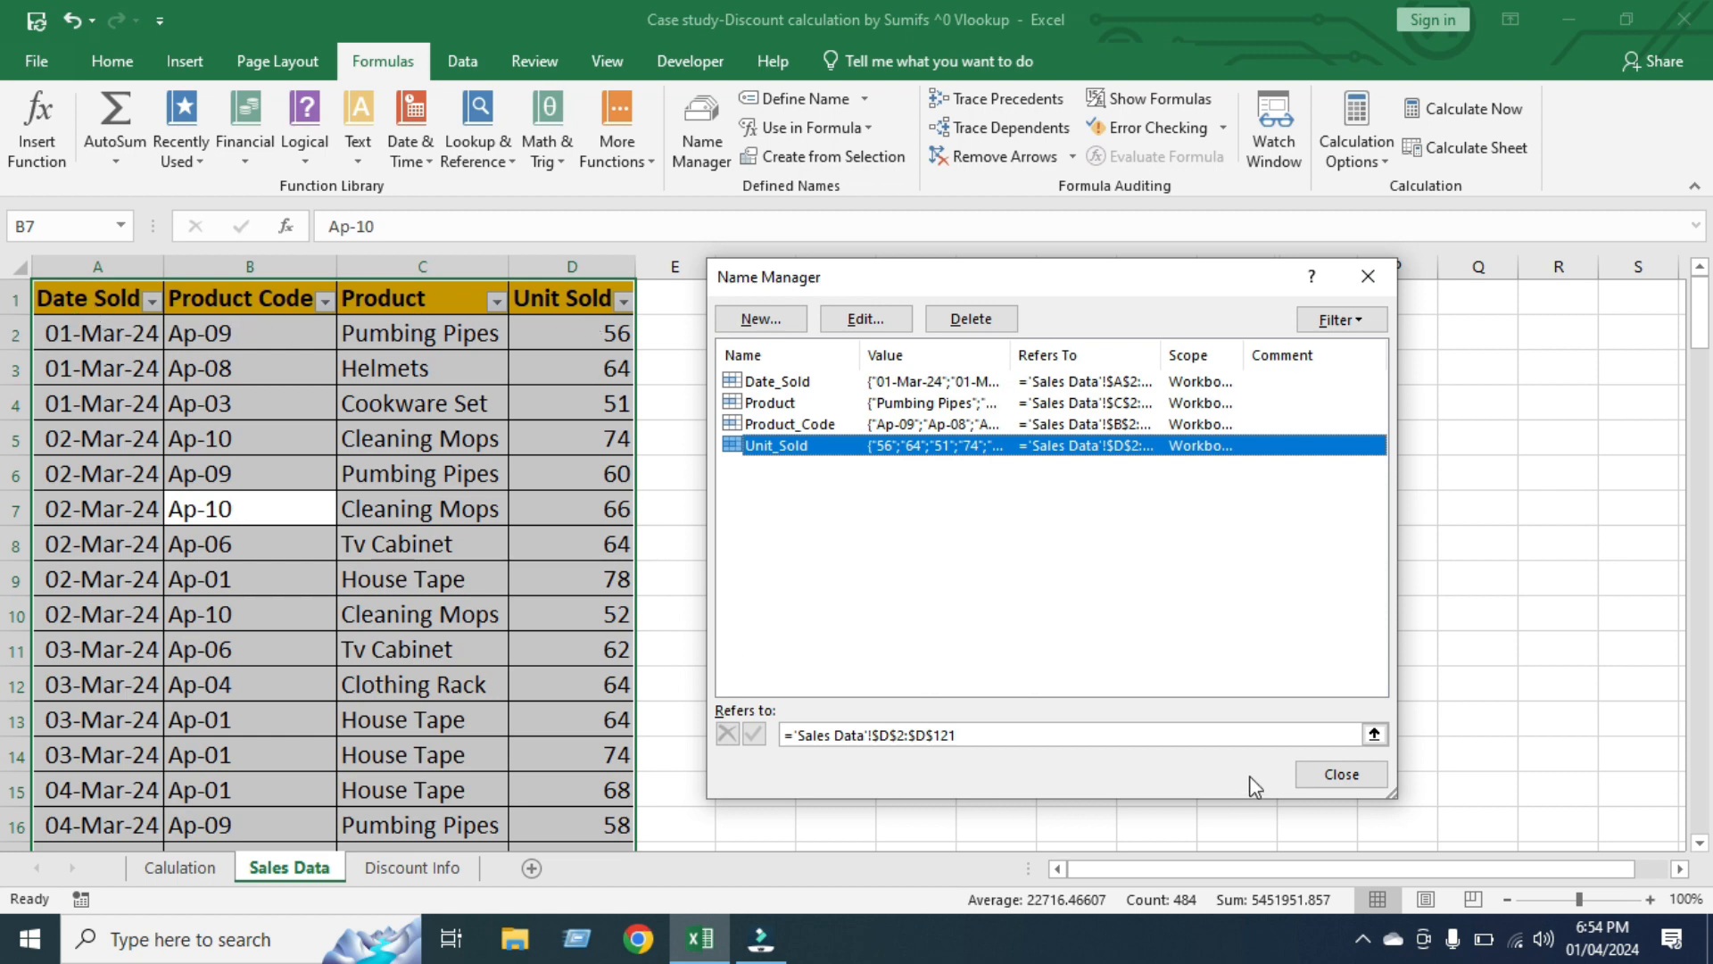
pyautogui.click(1336, 774)
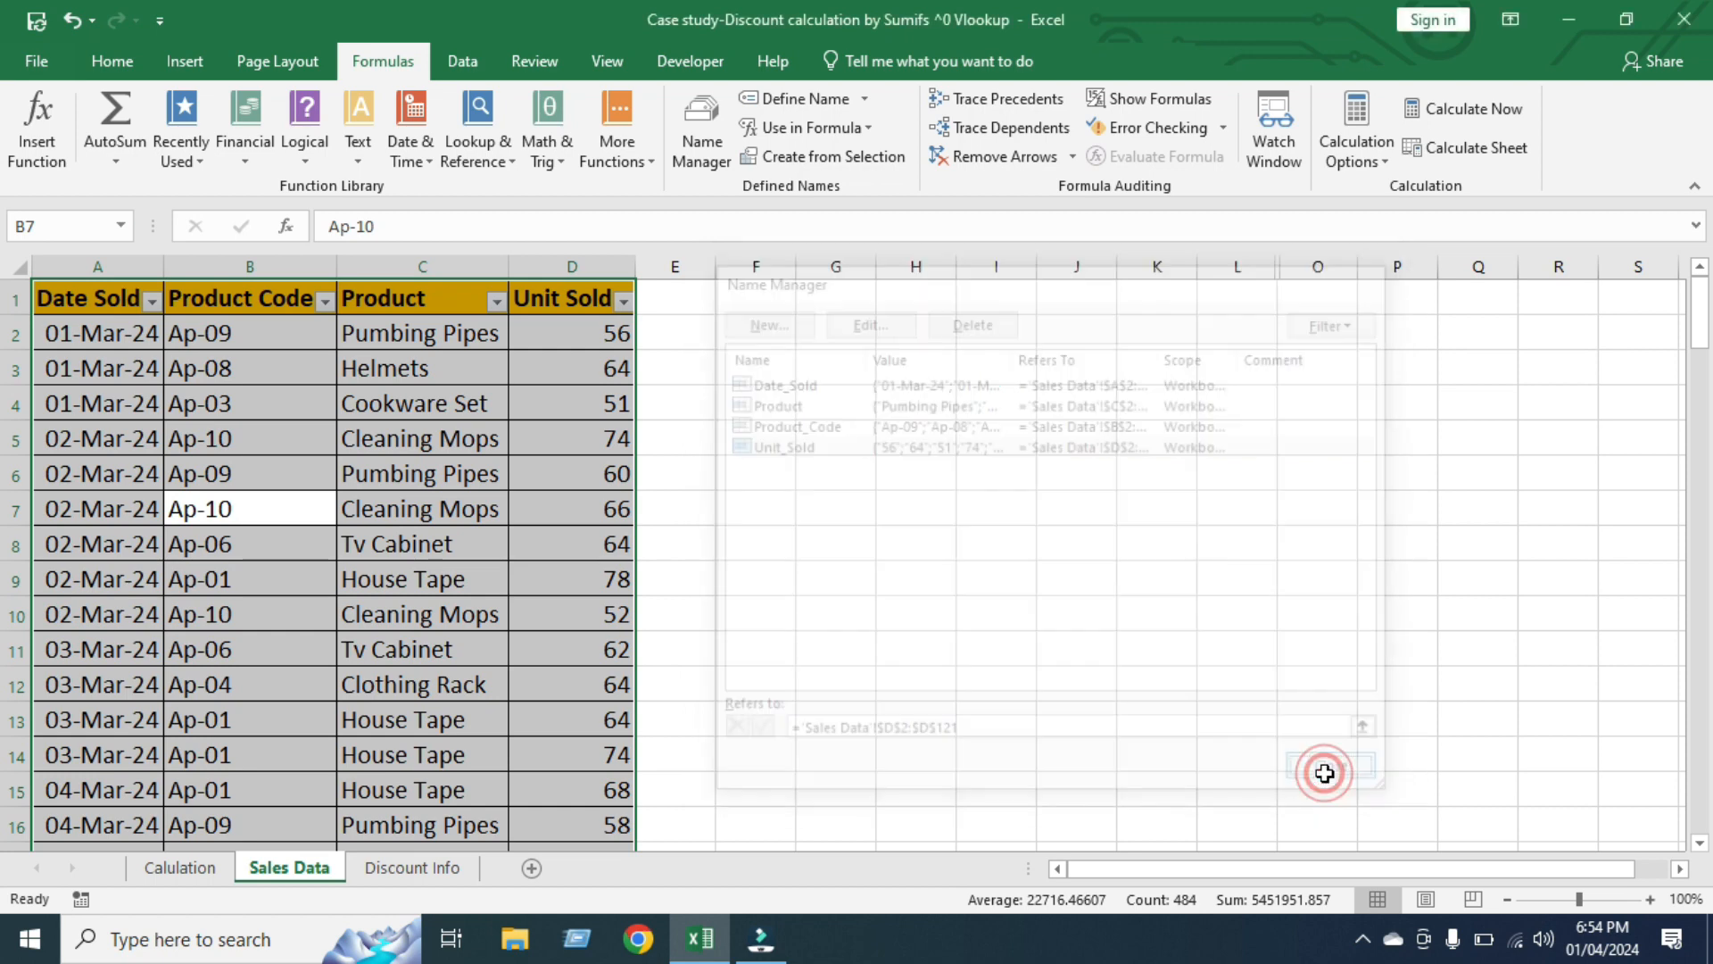
# Start a SUMIFS formula in cell C5 of the Calulation sheet with Unit_Sold as the sum range
pyautogui.click(179, 867)
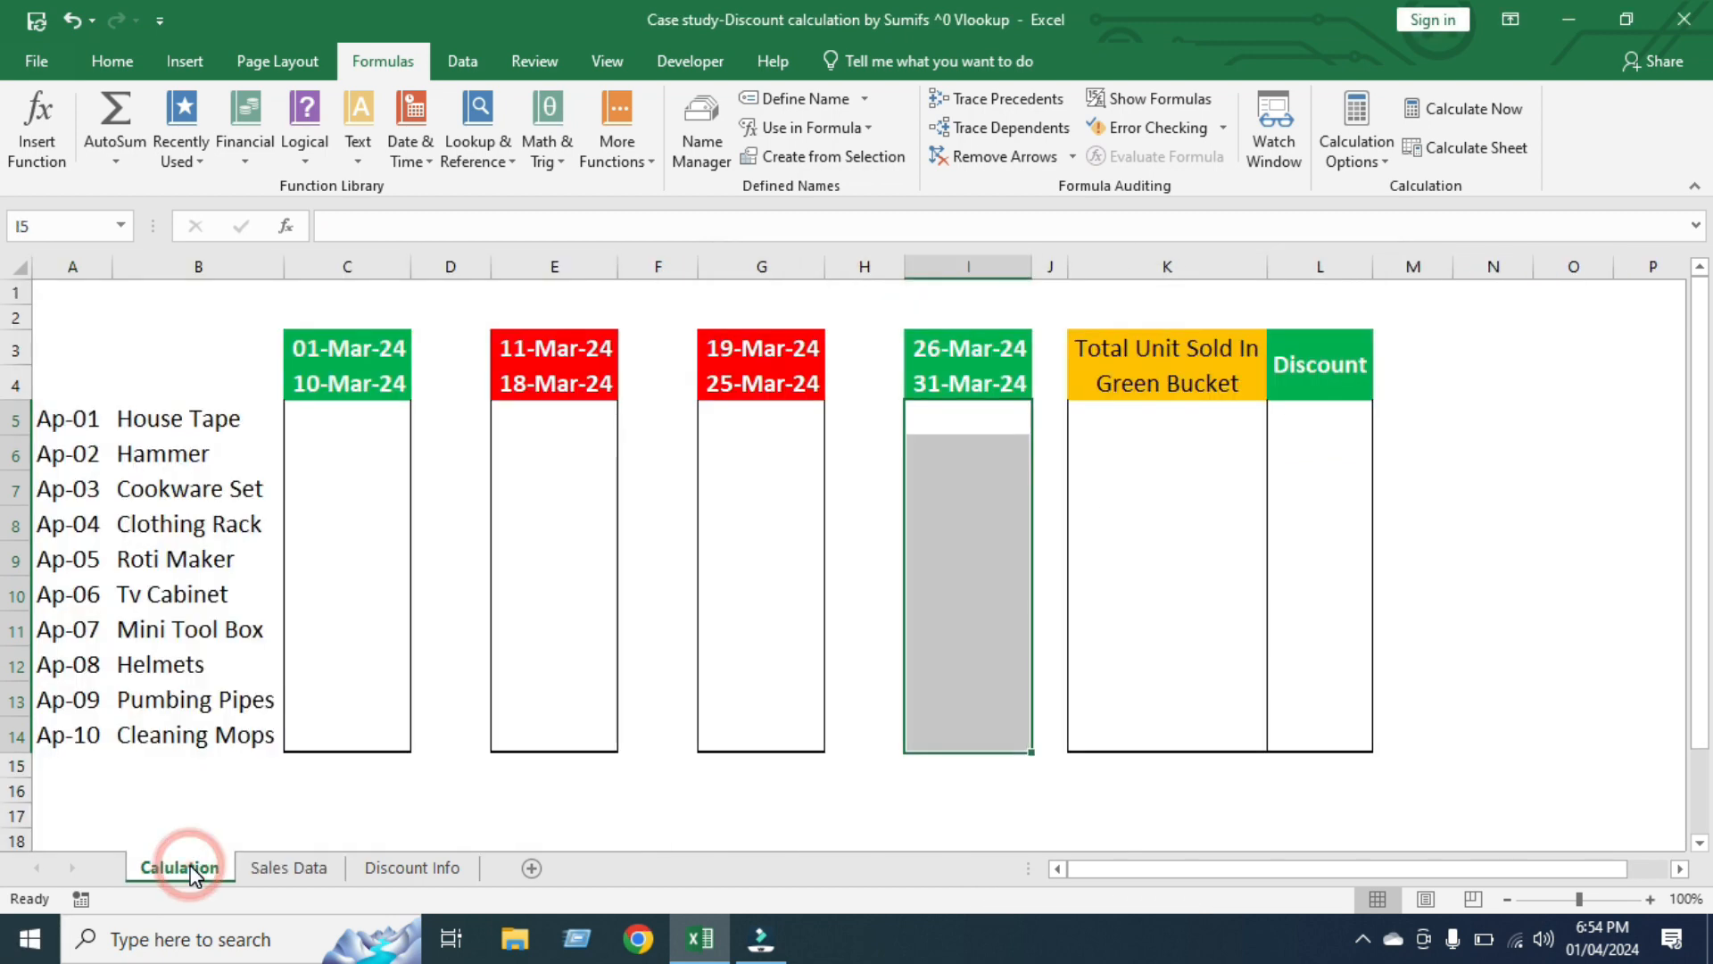
pyautogui.click(330, 422)
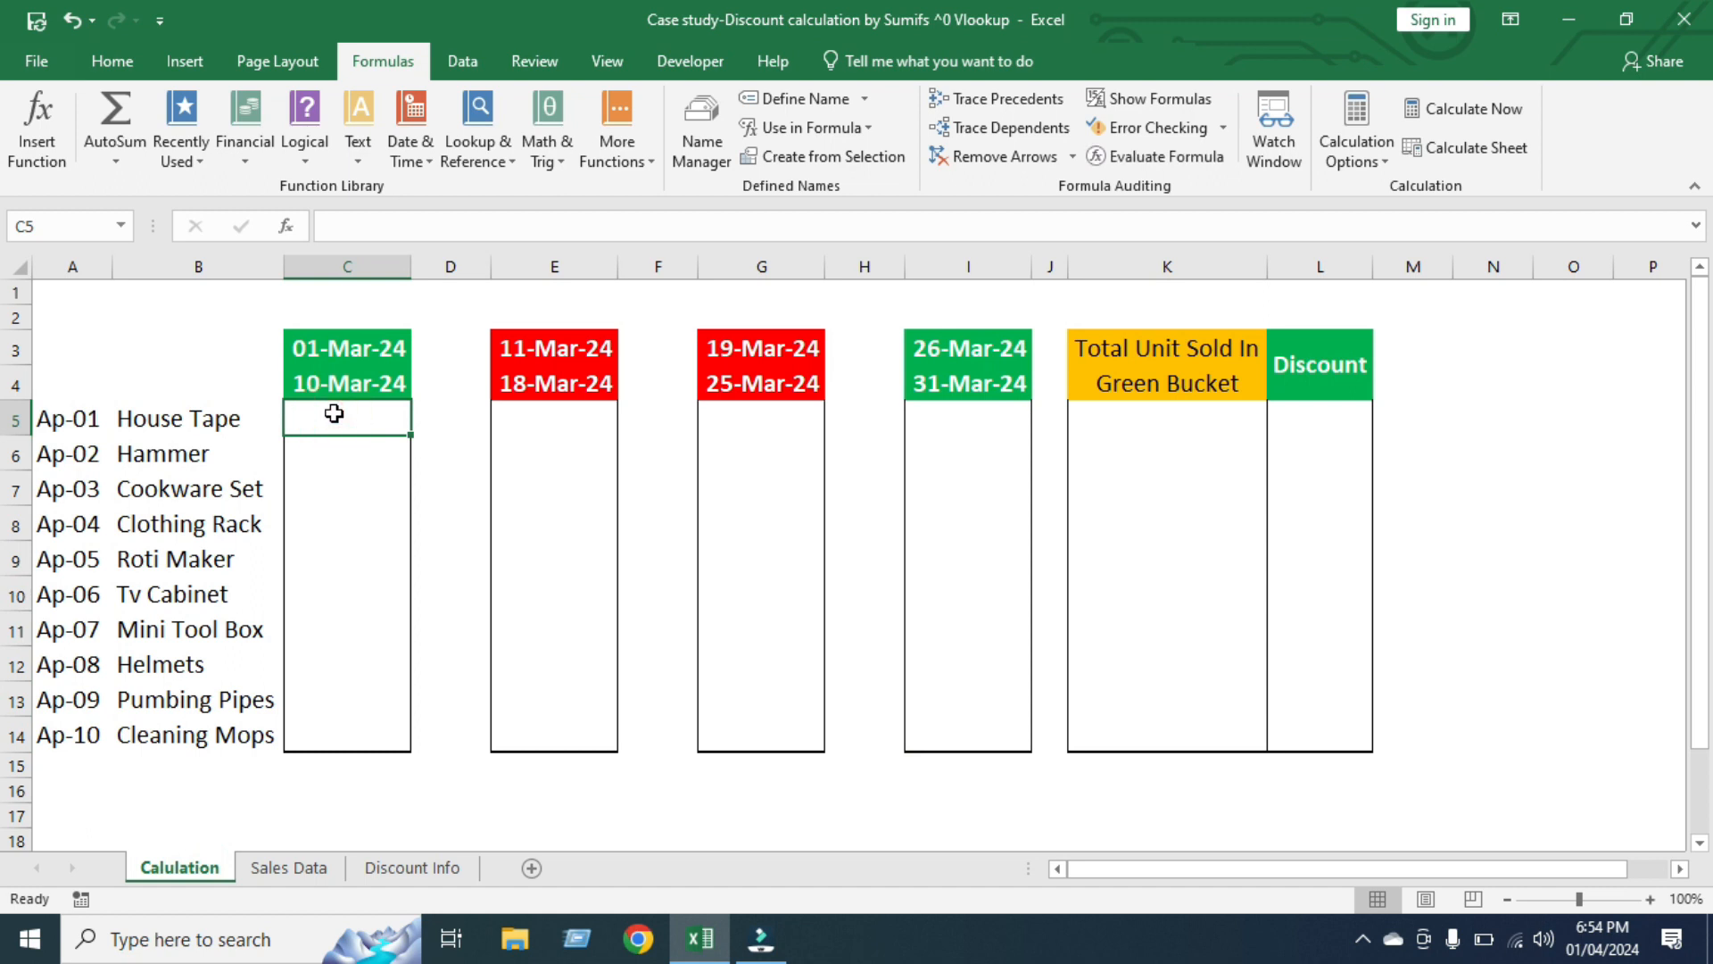
pyautogui.write('=sumif')
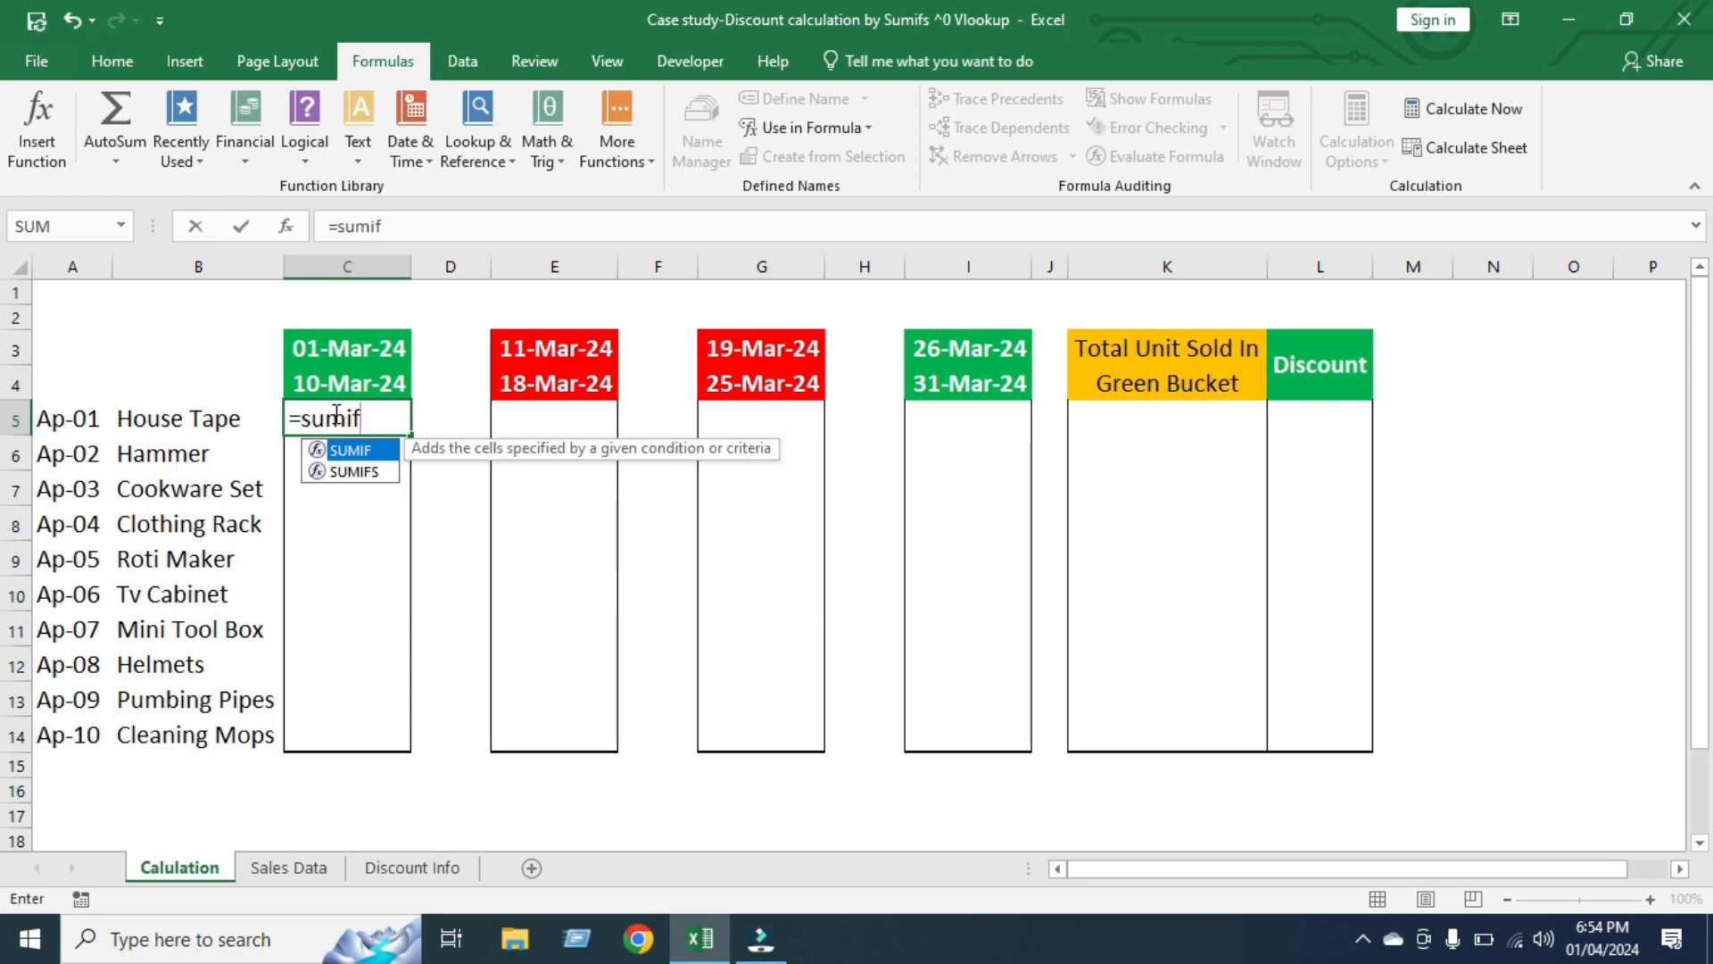
pyautogui.press('Down')
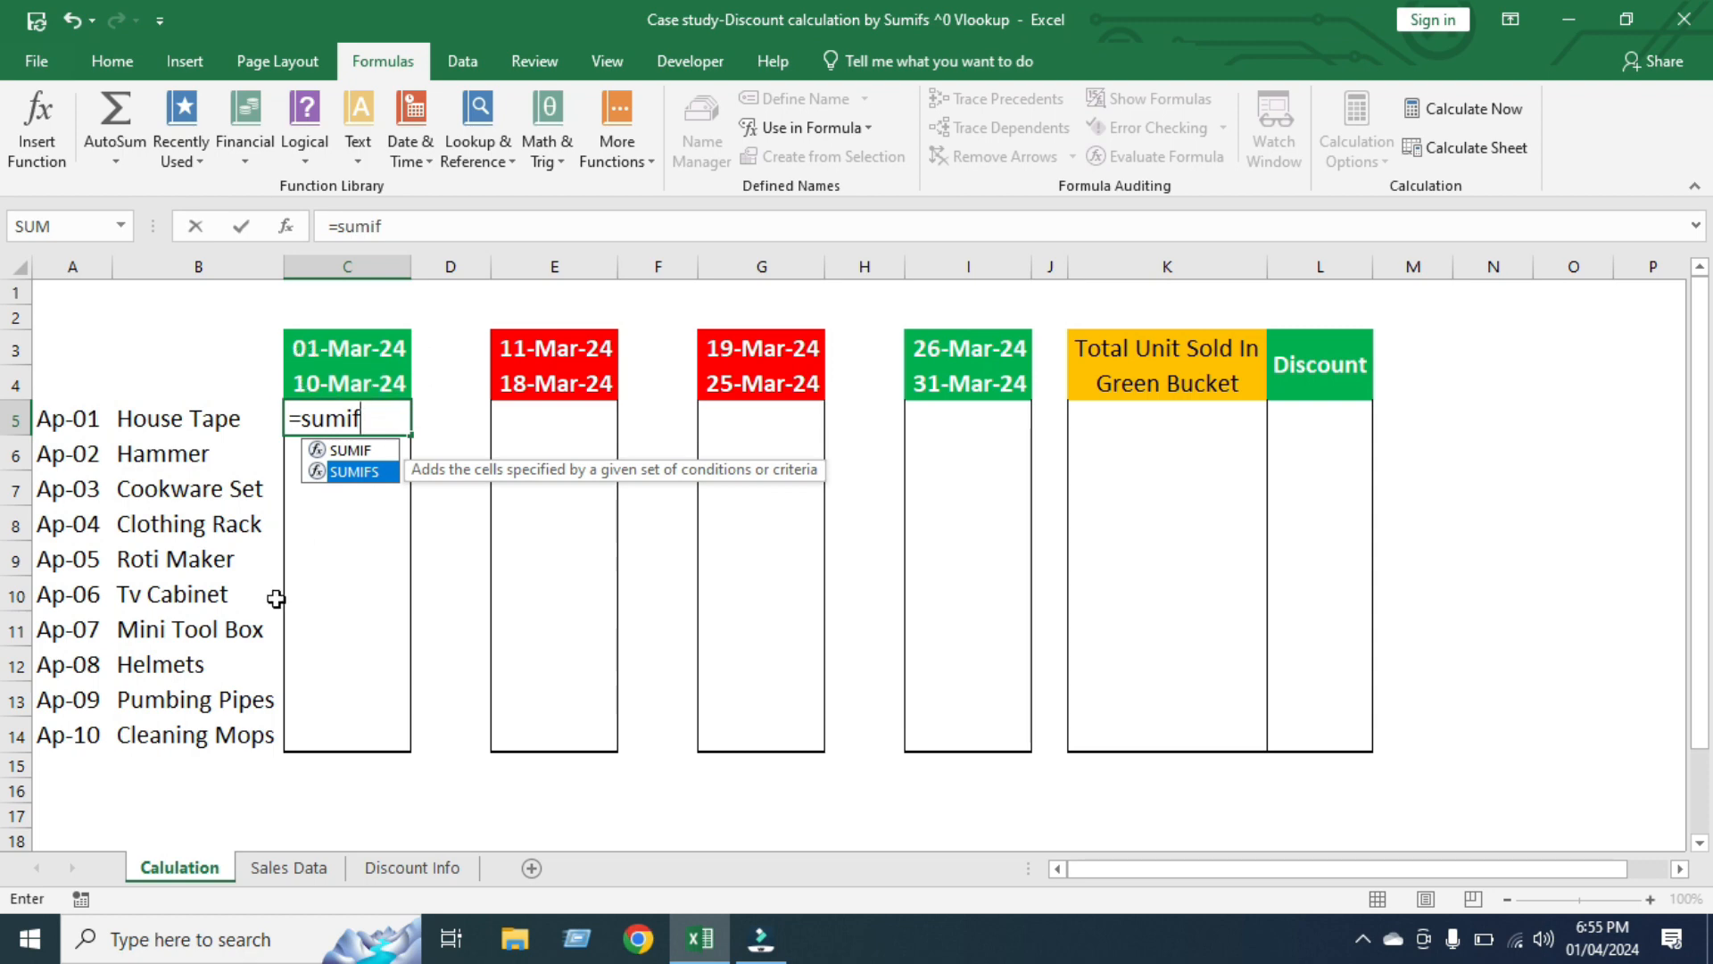
pyautogui.press('Tab')
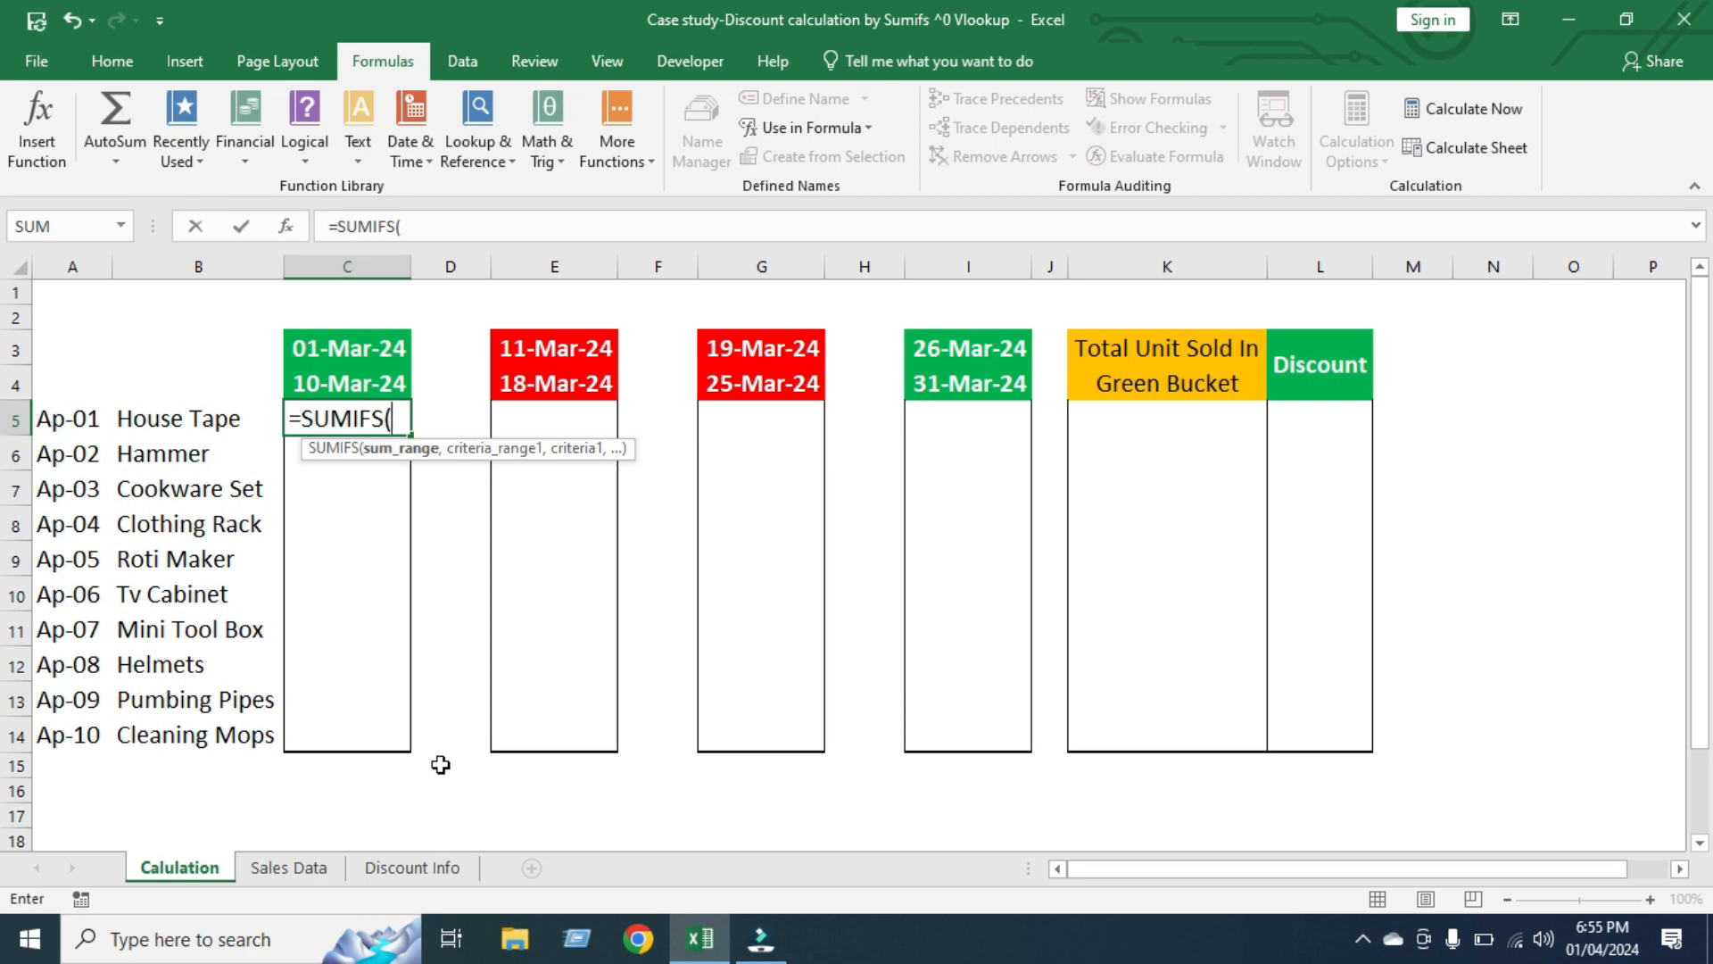
pyautogui.write('unit')
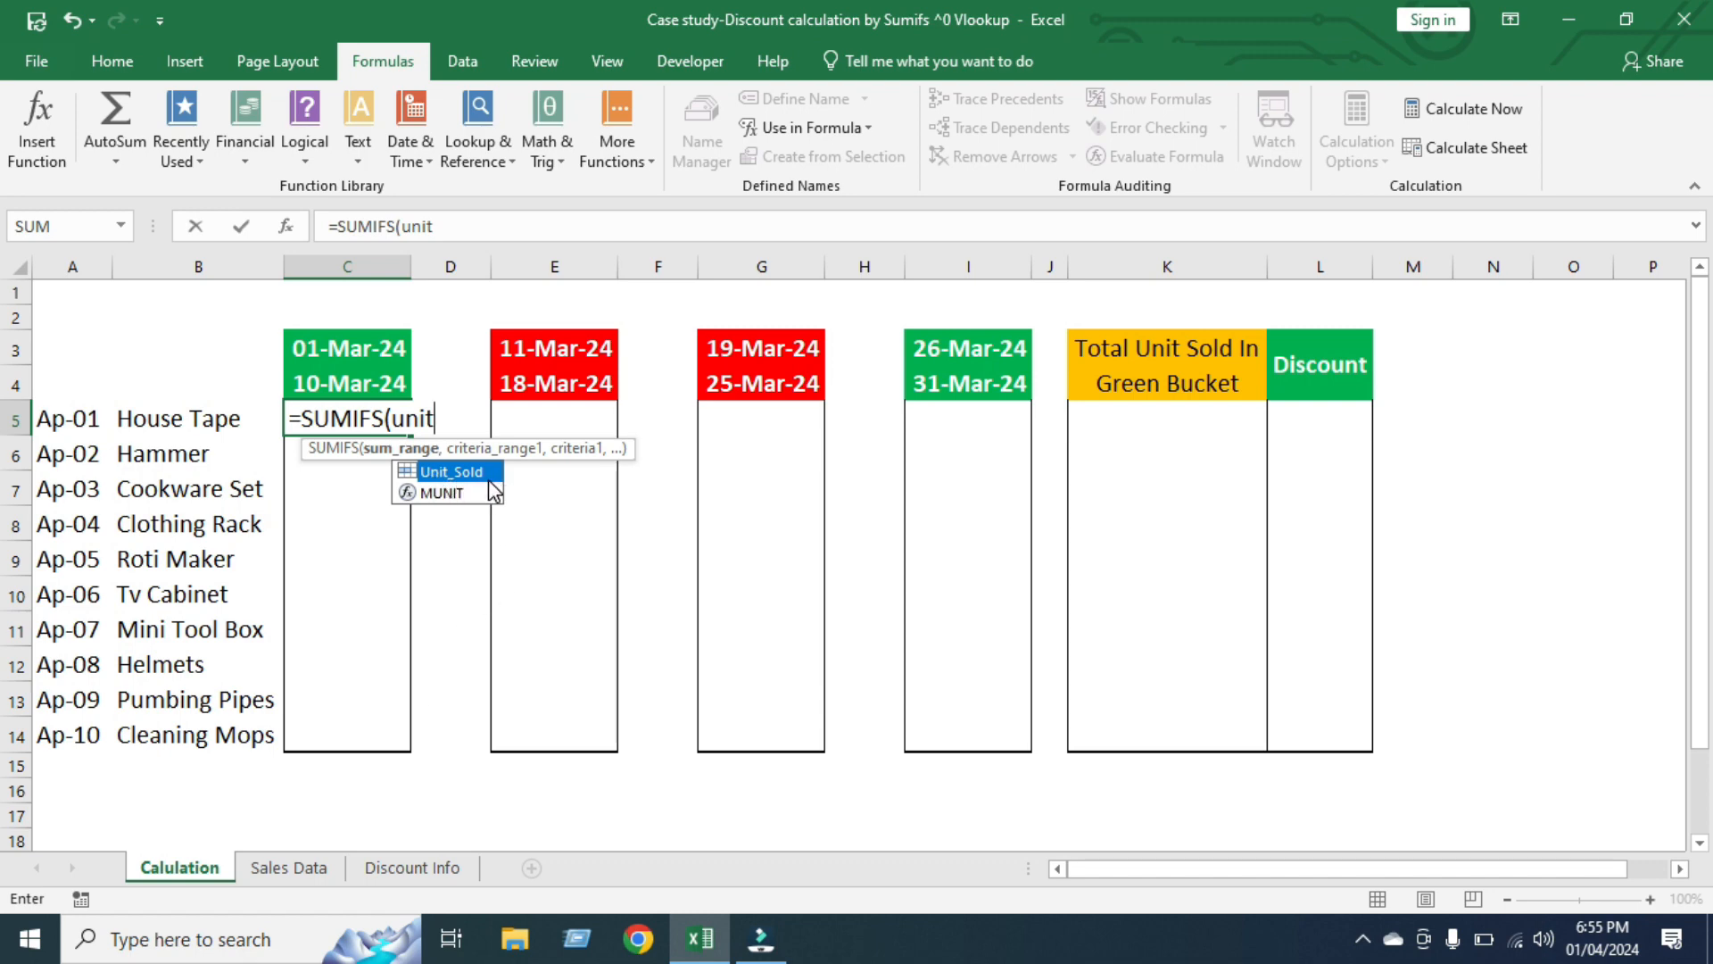
pyautogui.press('Tab')
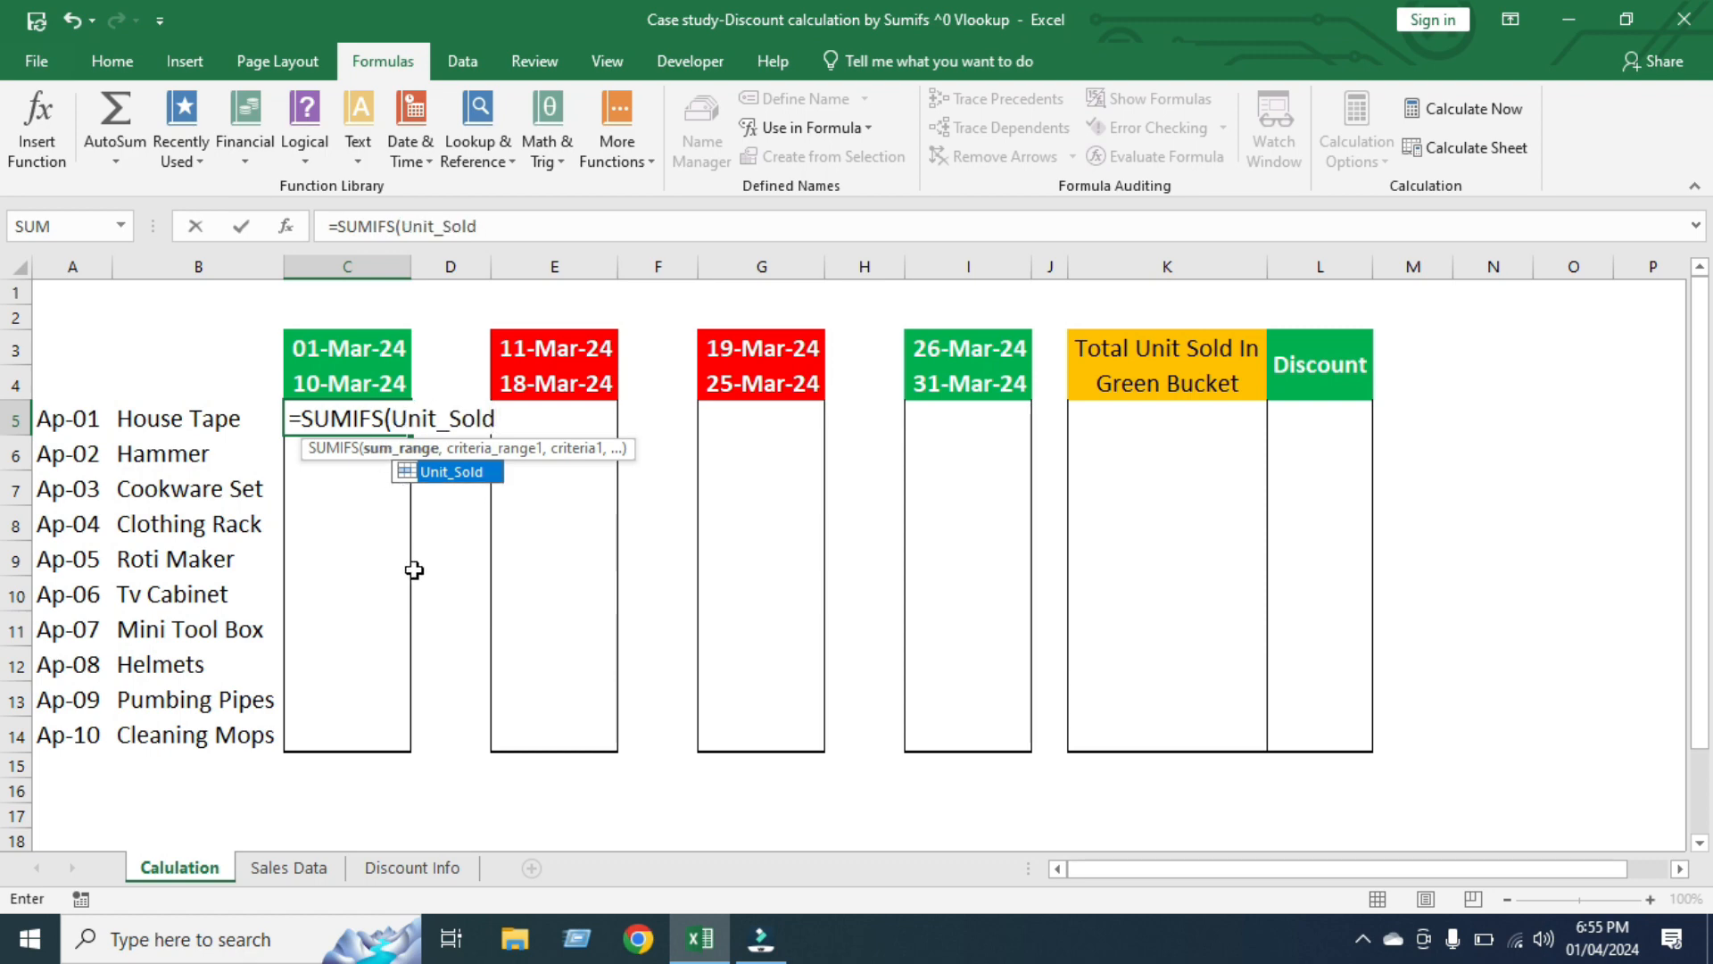
pyautogui.write(',')
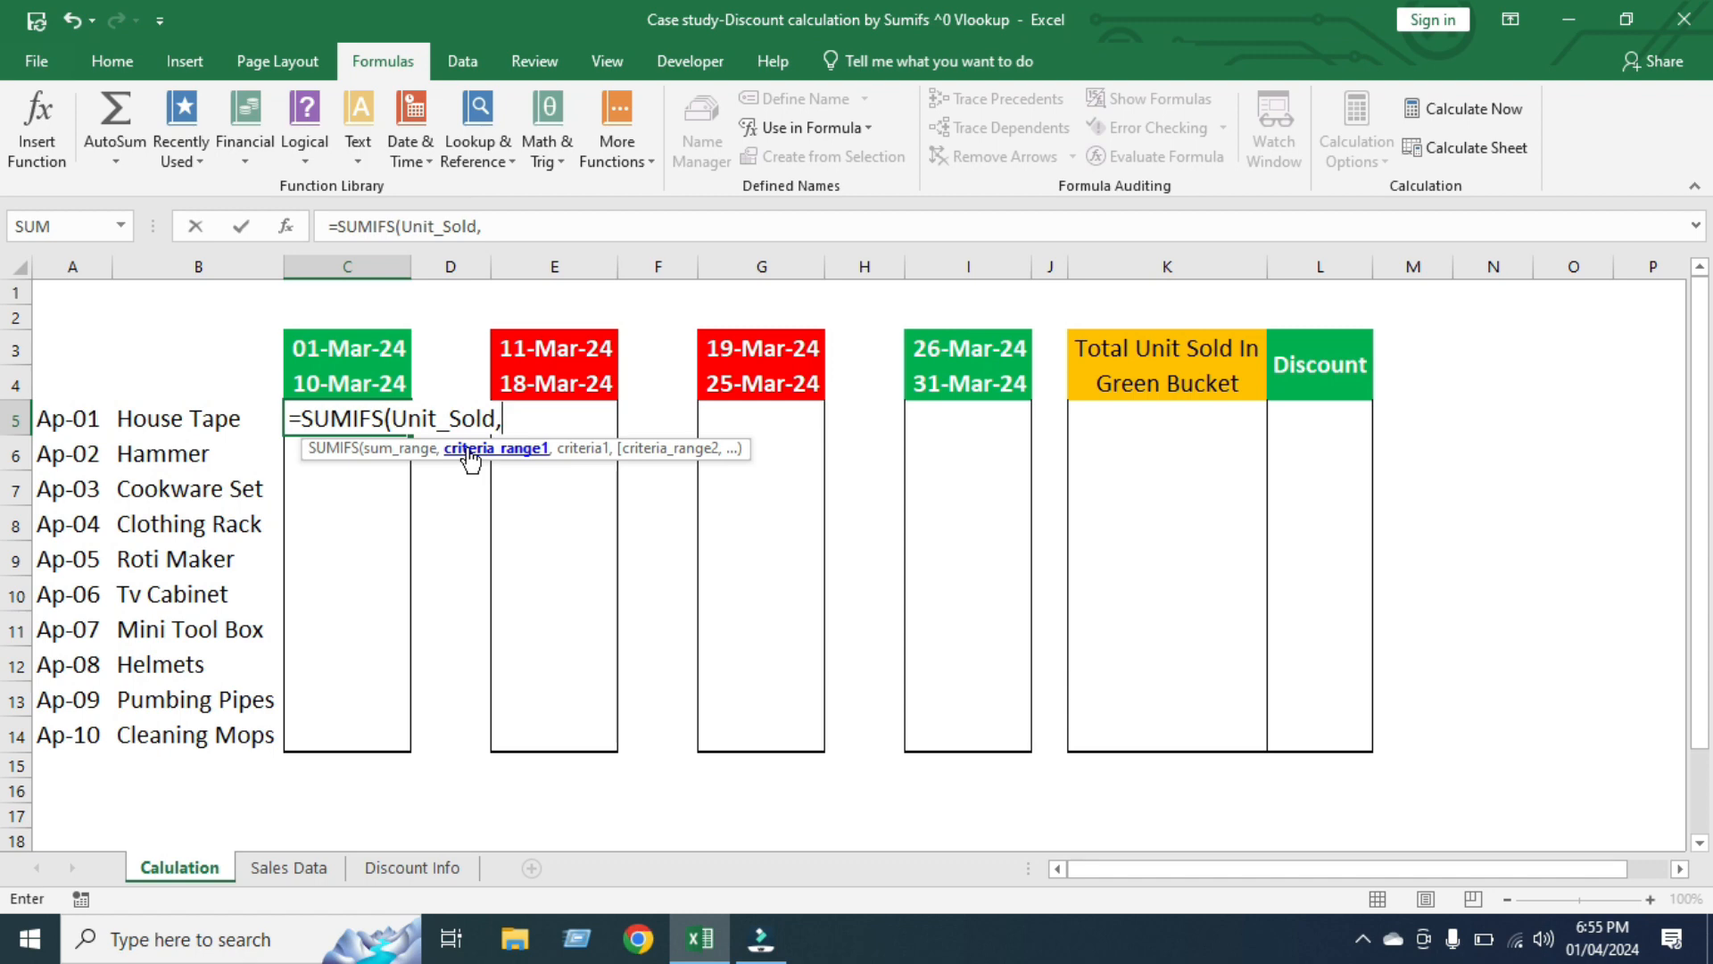
# Add Product_Code as the first criteria range, with the column-locked reference $A5 as its criterion
pyautogui.write('pro')
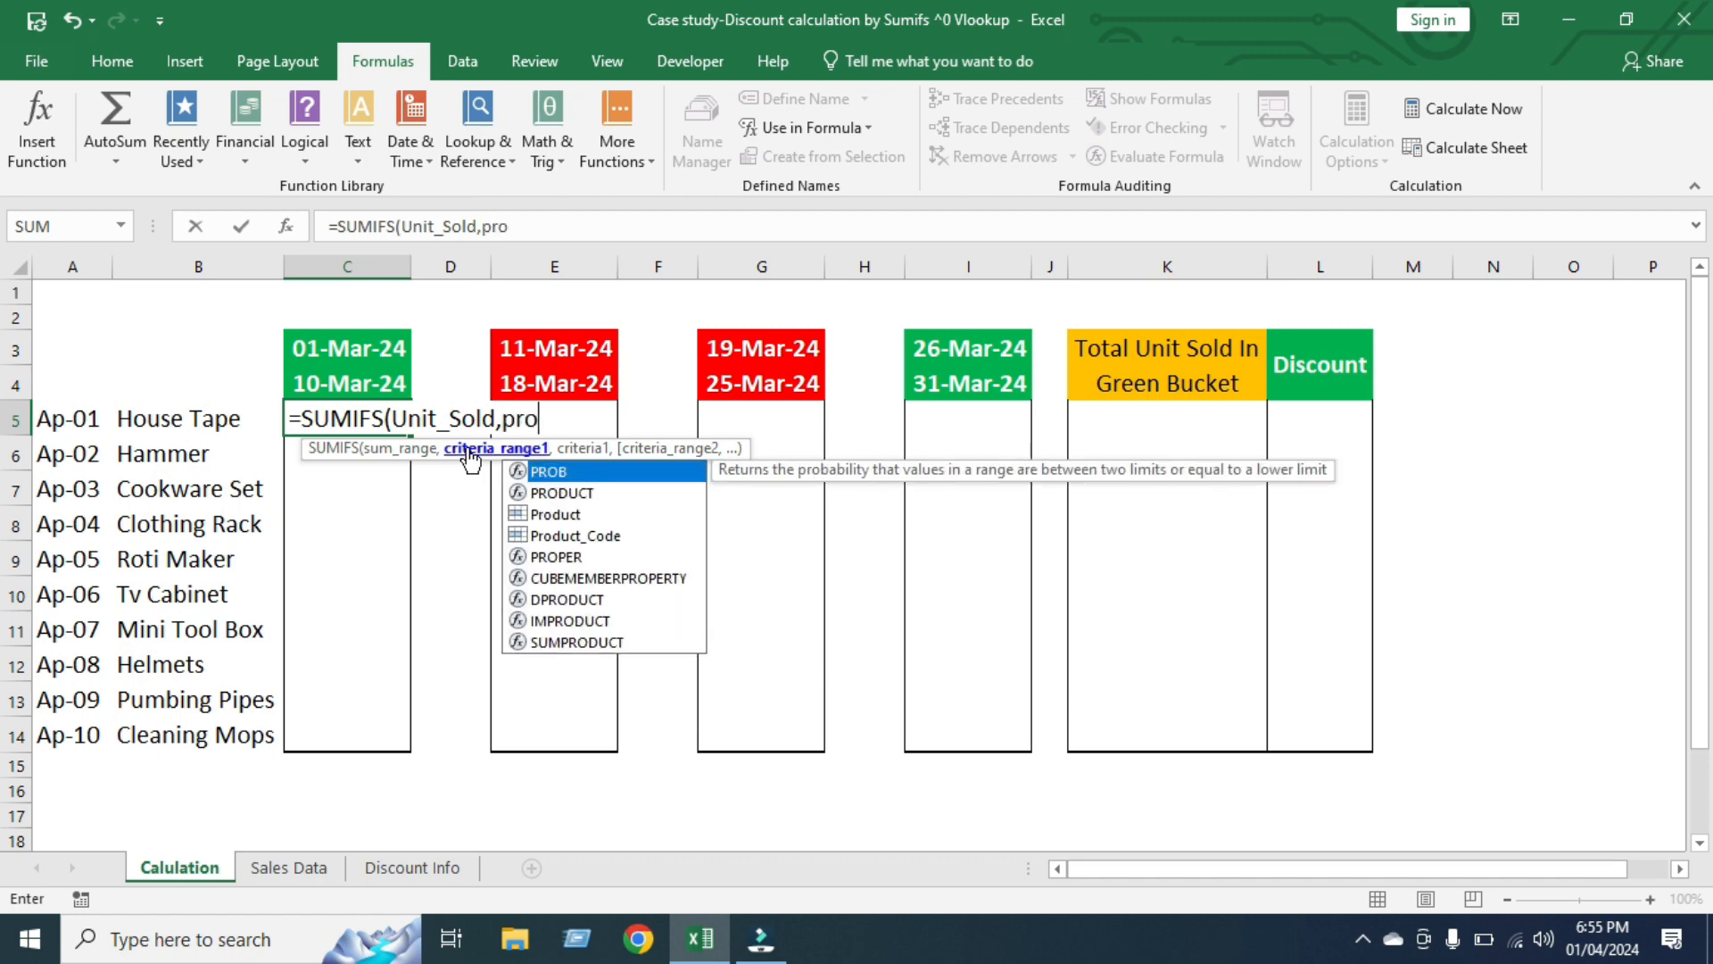
pyautogui.press('Down')
pyautogui.press('Down')
pyautogui.press('Down')
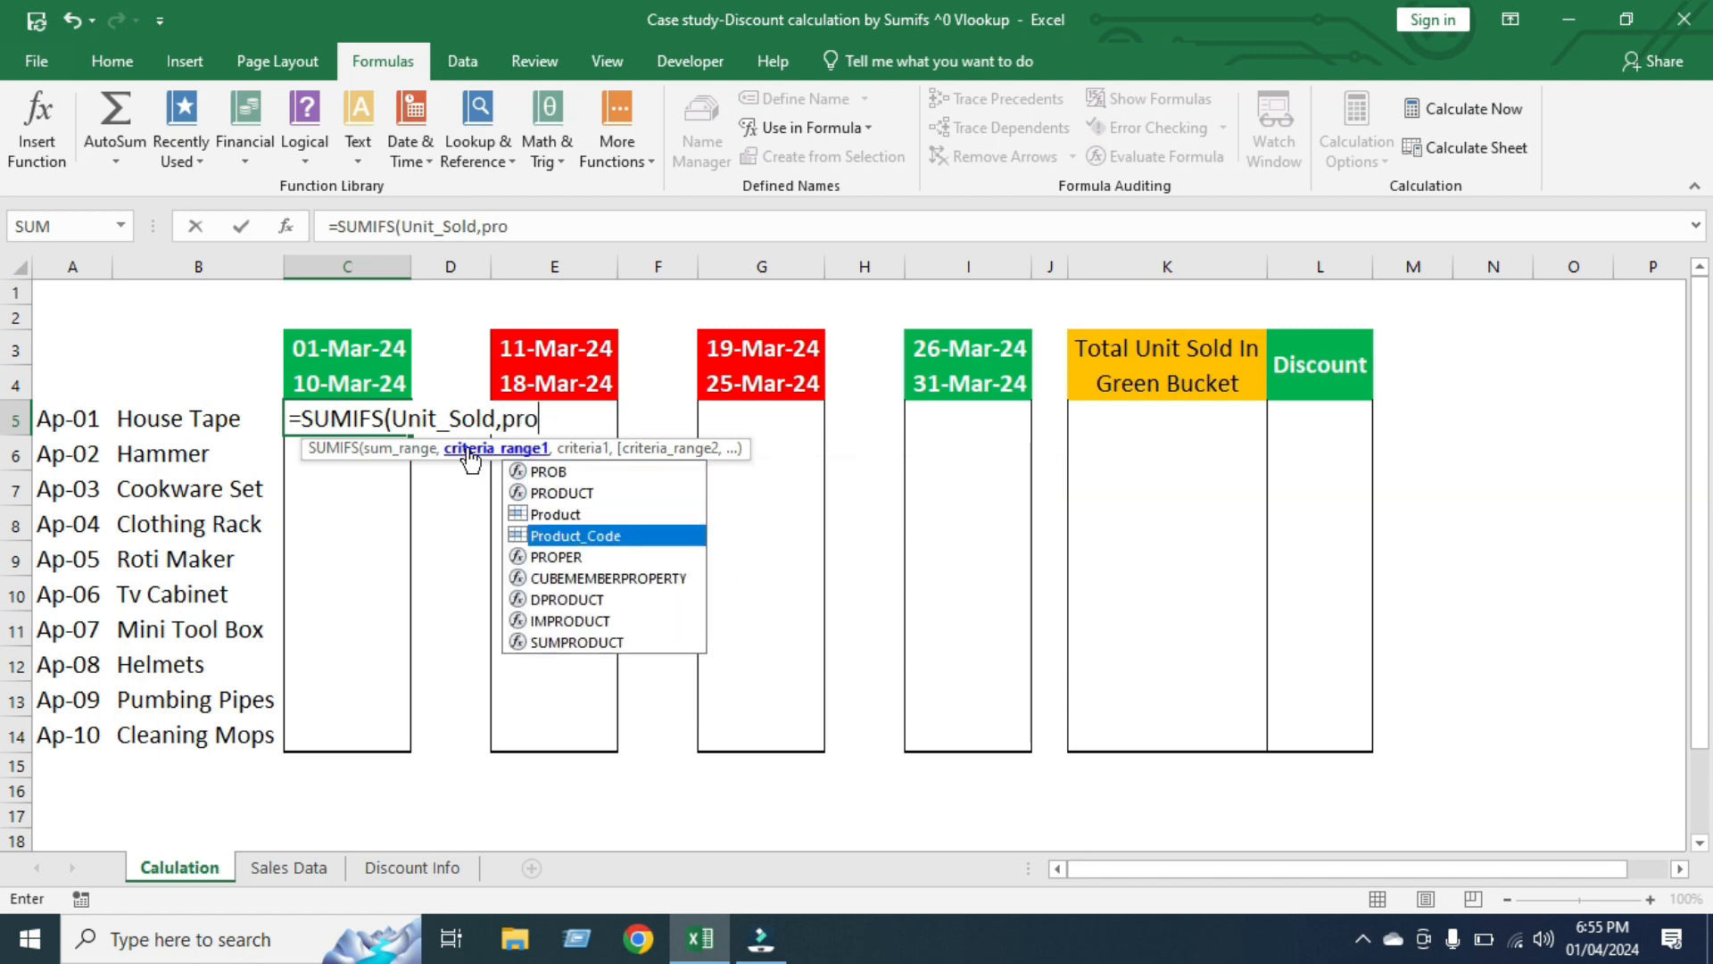
pyautogui.press('Tab')
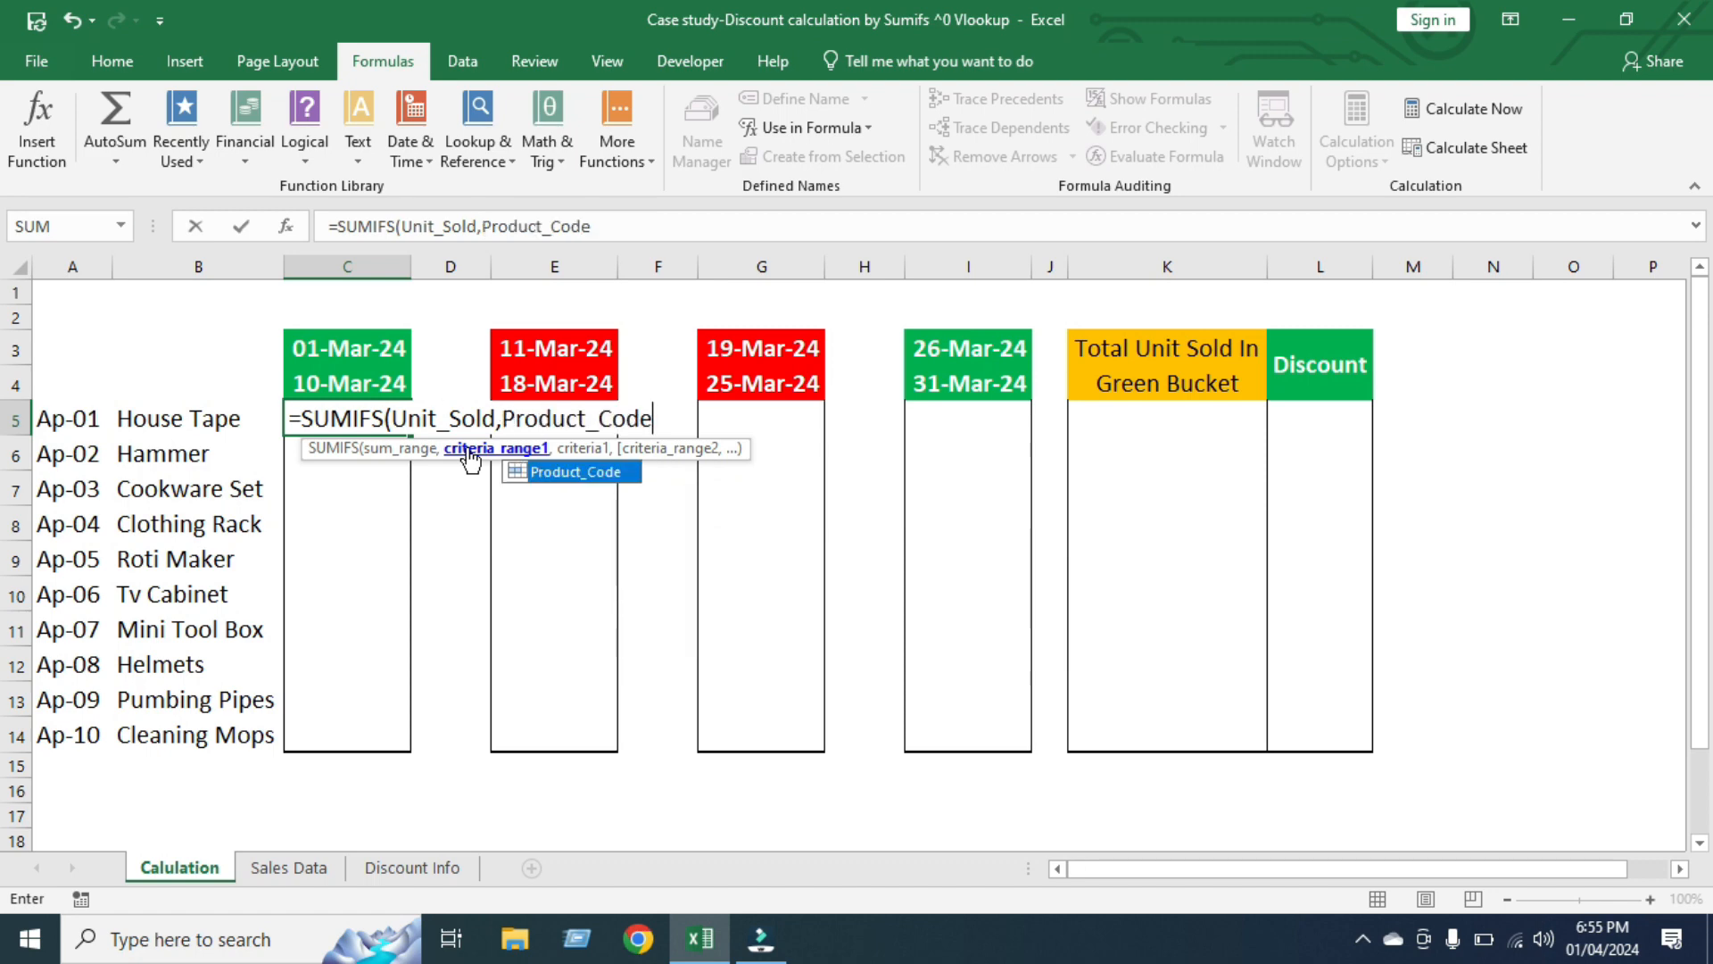
pyautogui.write(',')
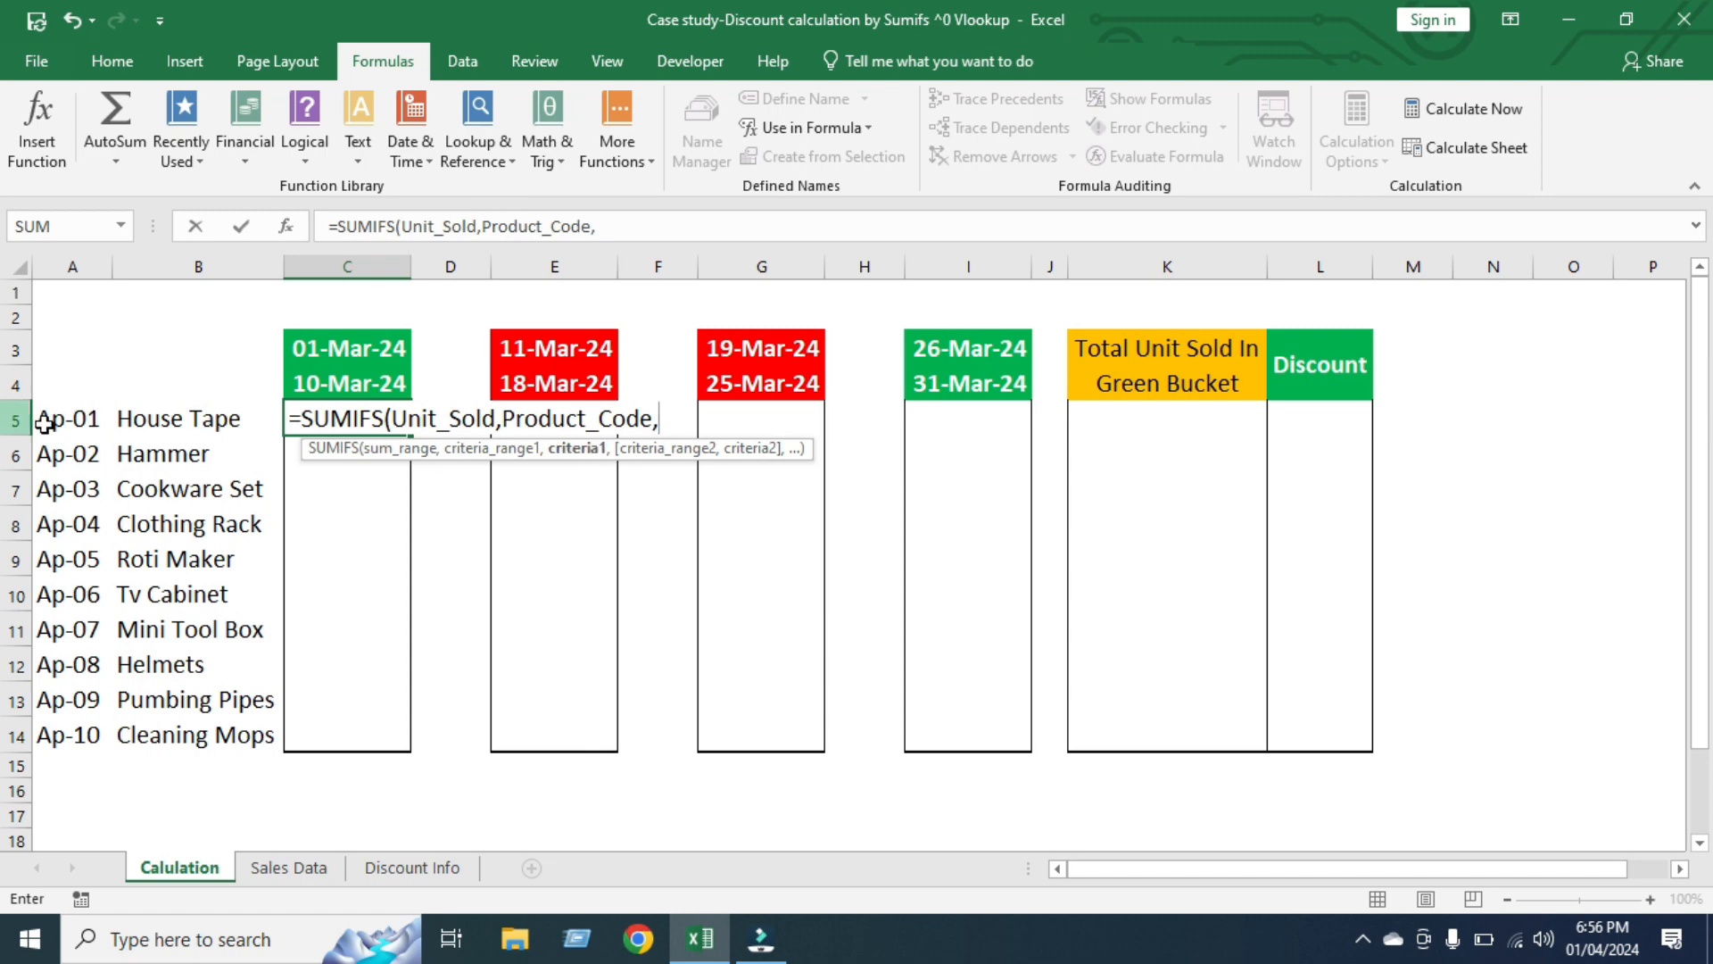
pyautogui.click(77, 420)
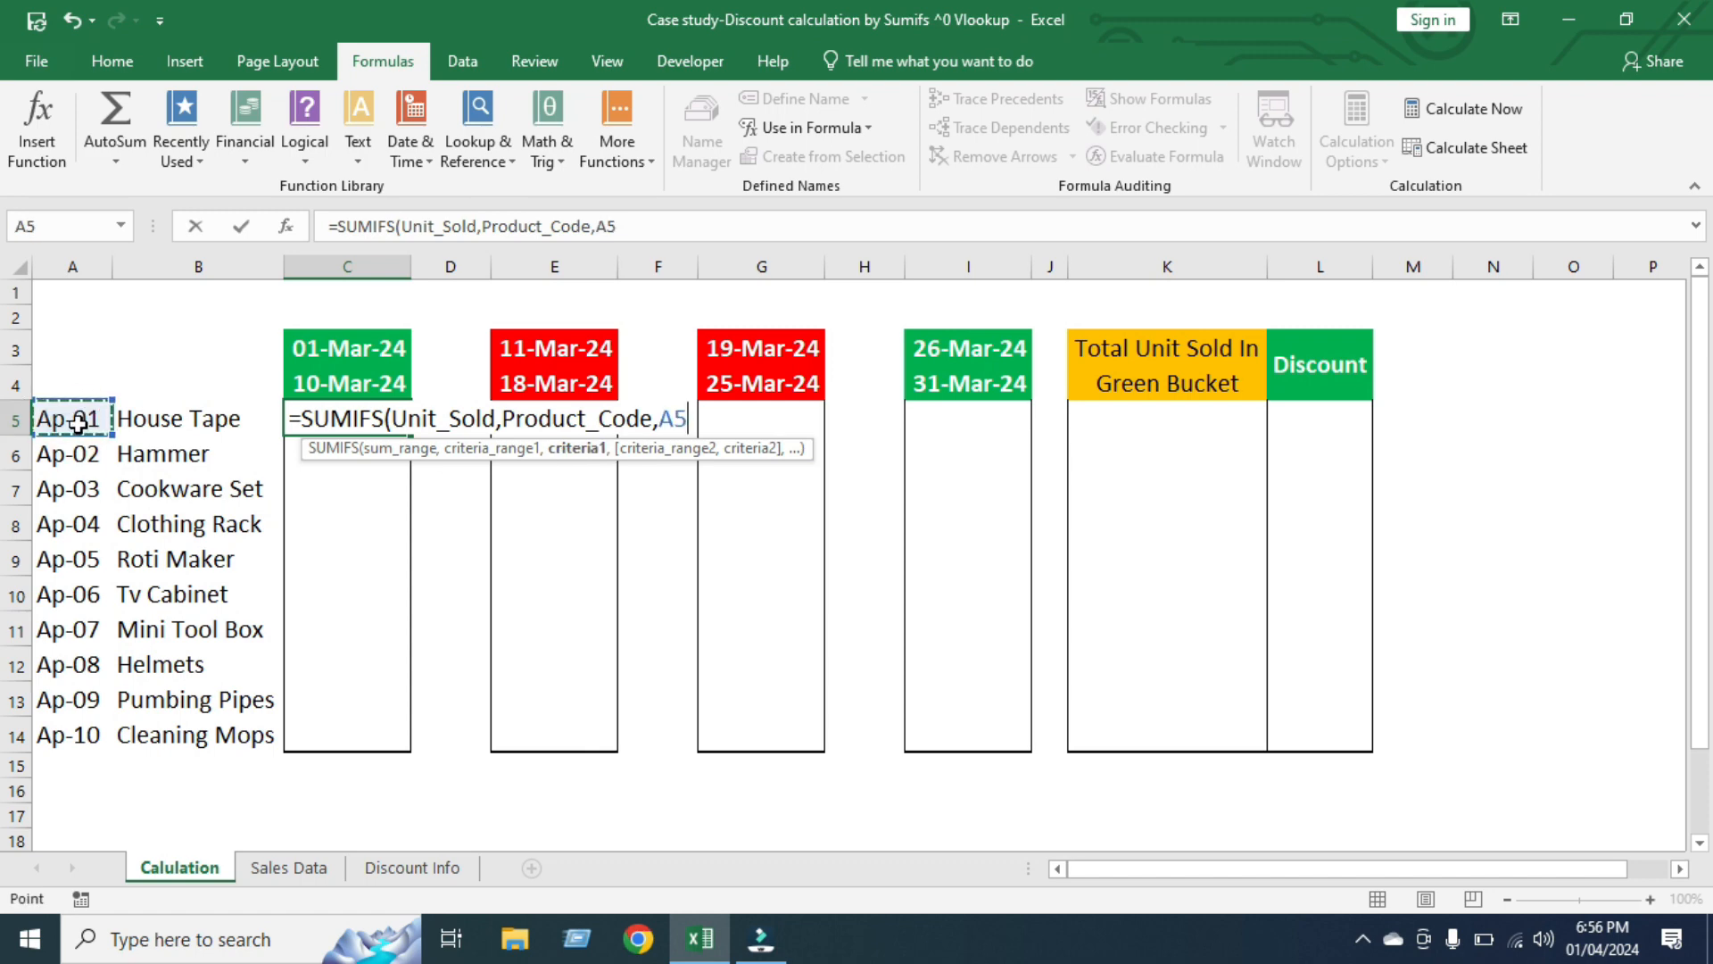
pyautogui.press('F4')
pyautogui.press('F4')
pyautogui.press('F4')
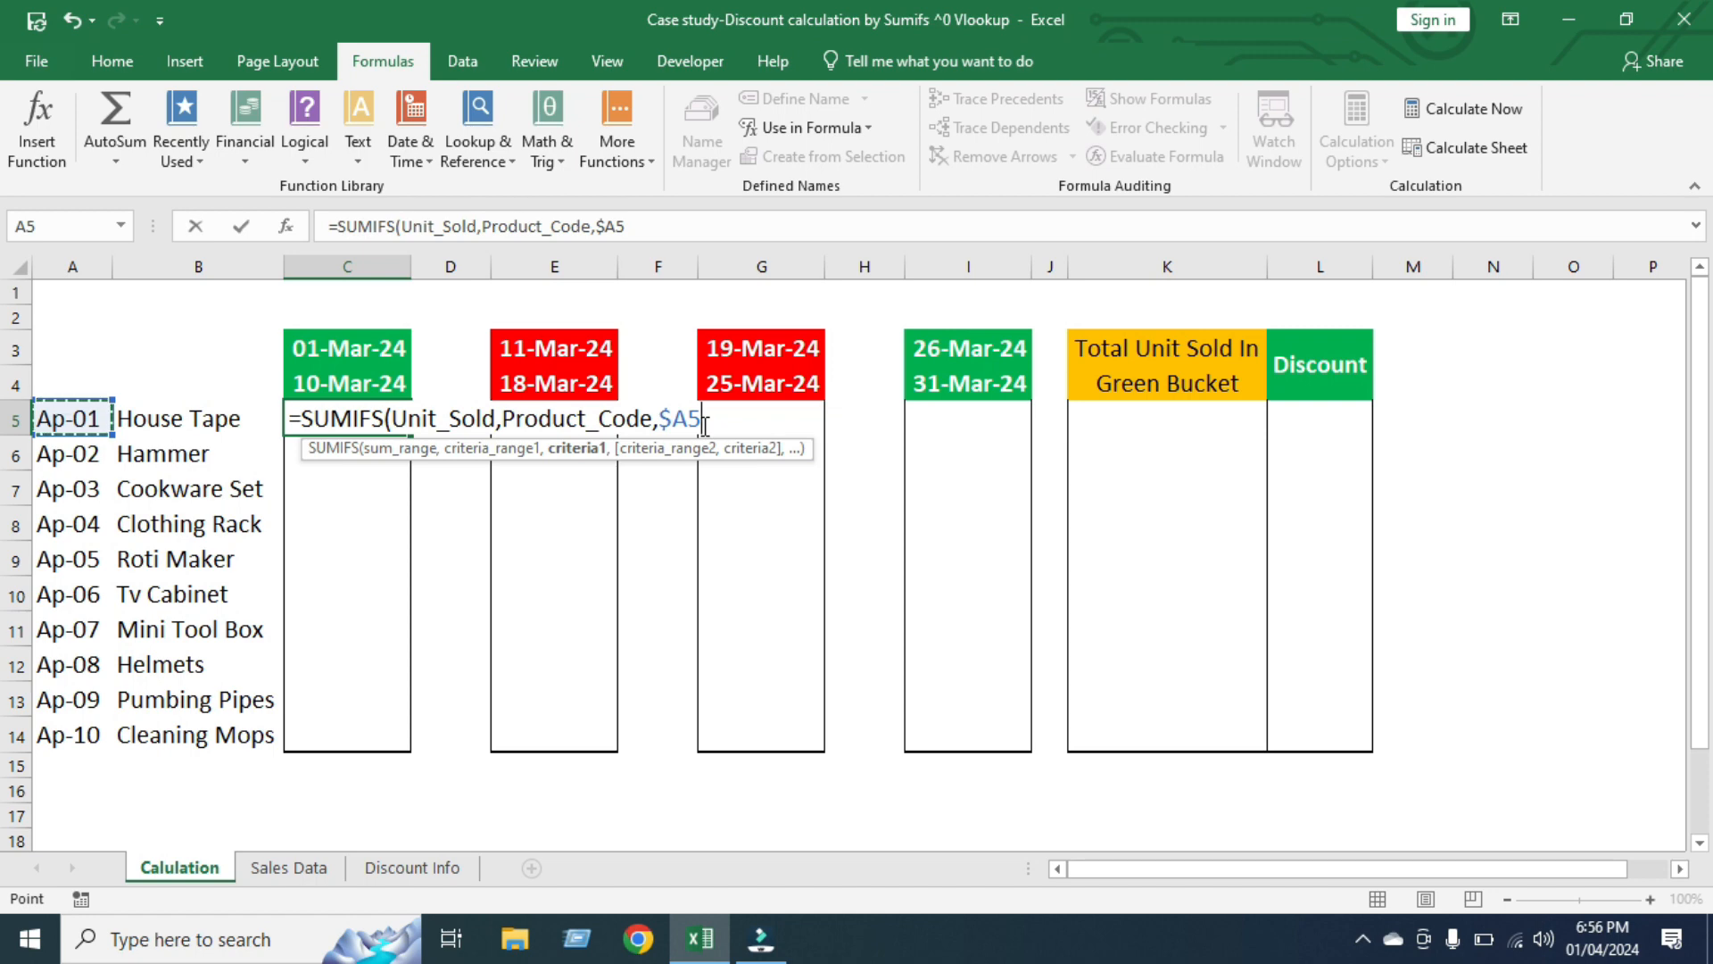
pyautogui.write(',')
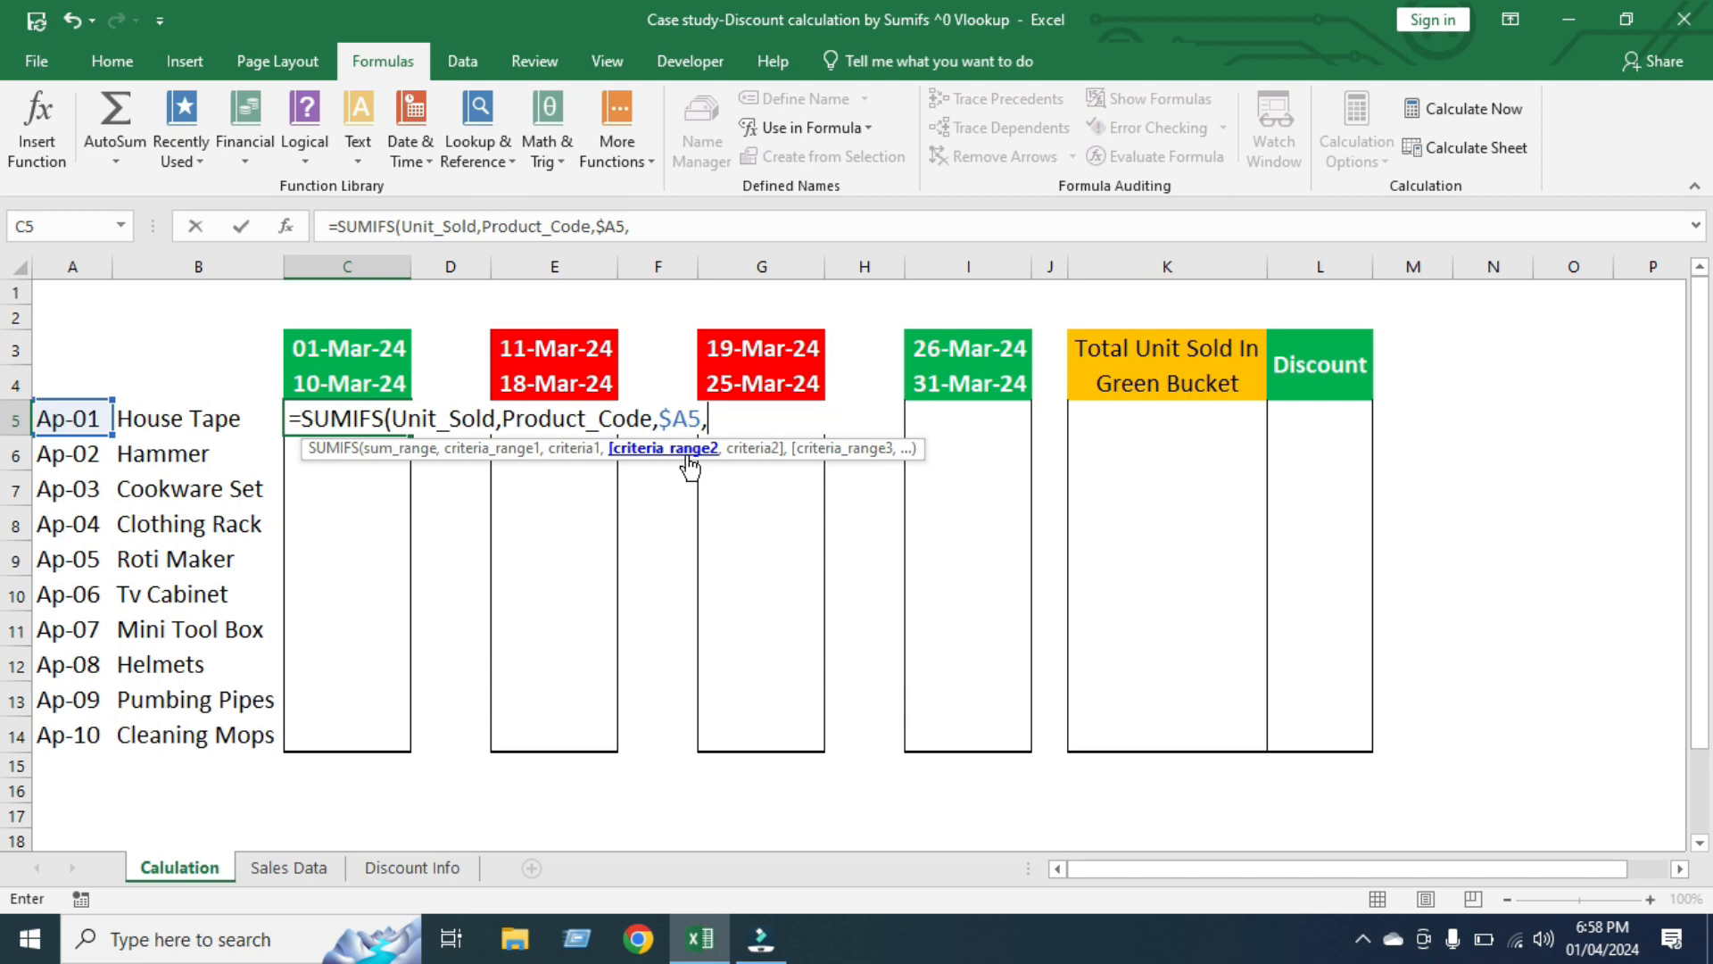
# Add Date_Sold as the second criteria range, with the criterion ">="&C$3 locked to the start-date row
pyautogui.write('date')
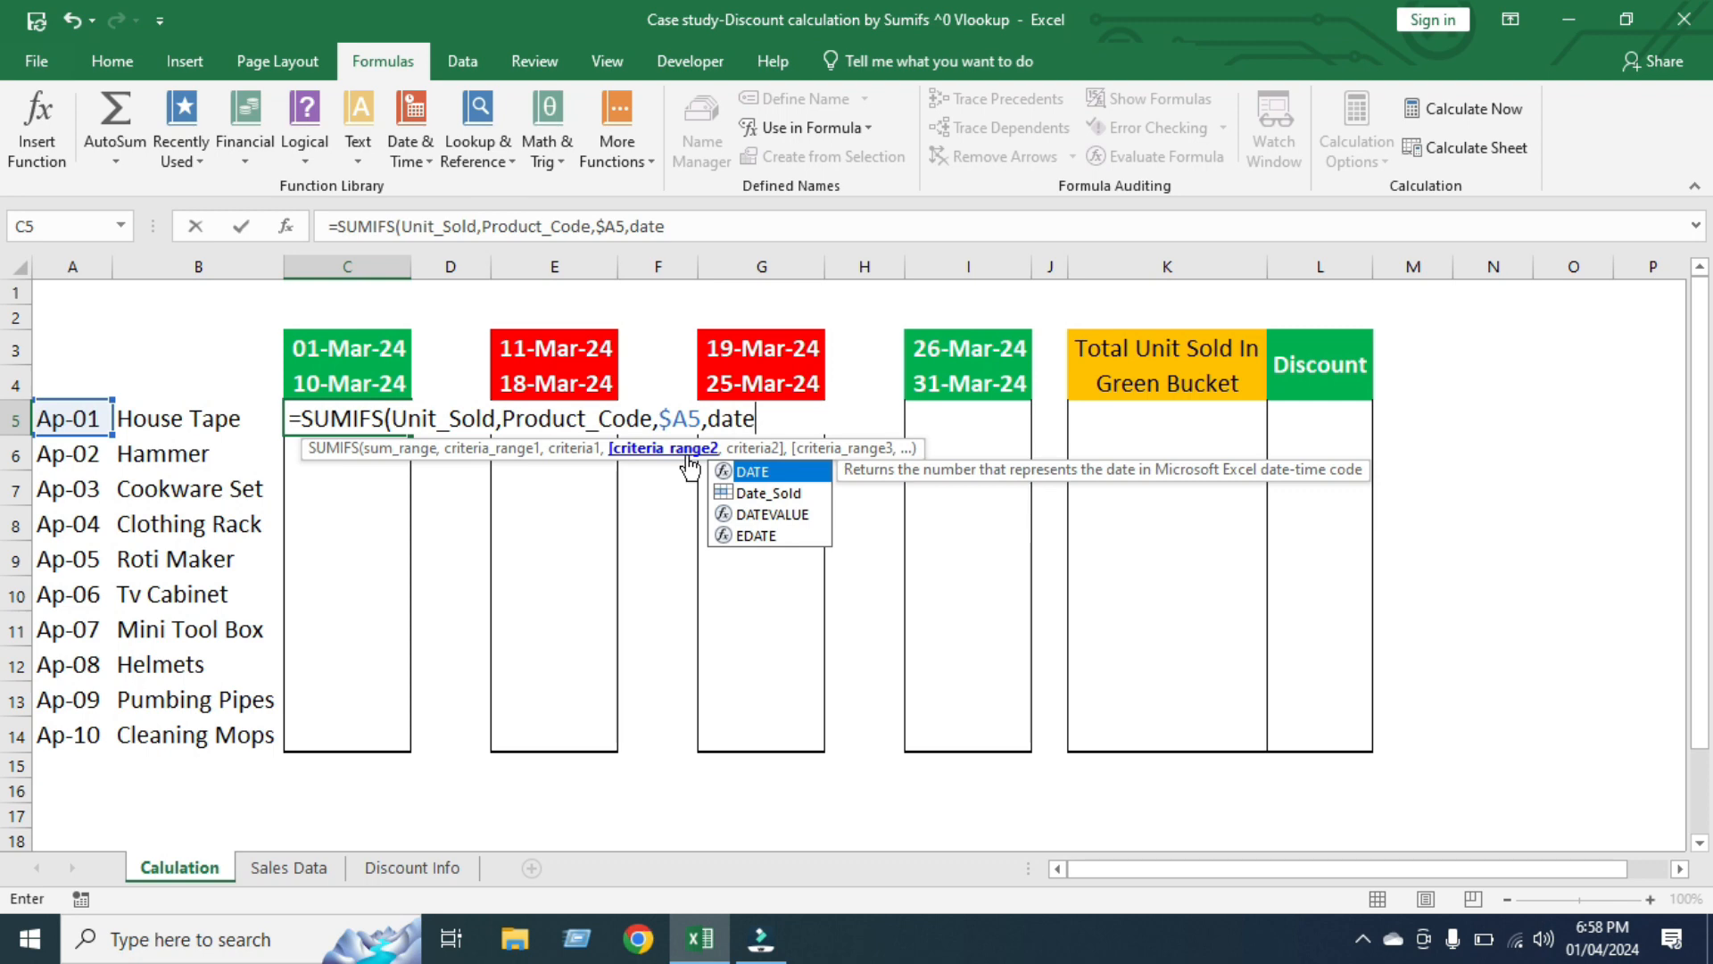
pyautogui.press('Down')
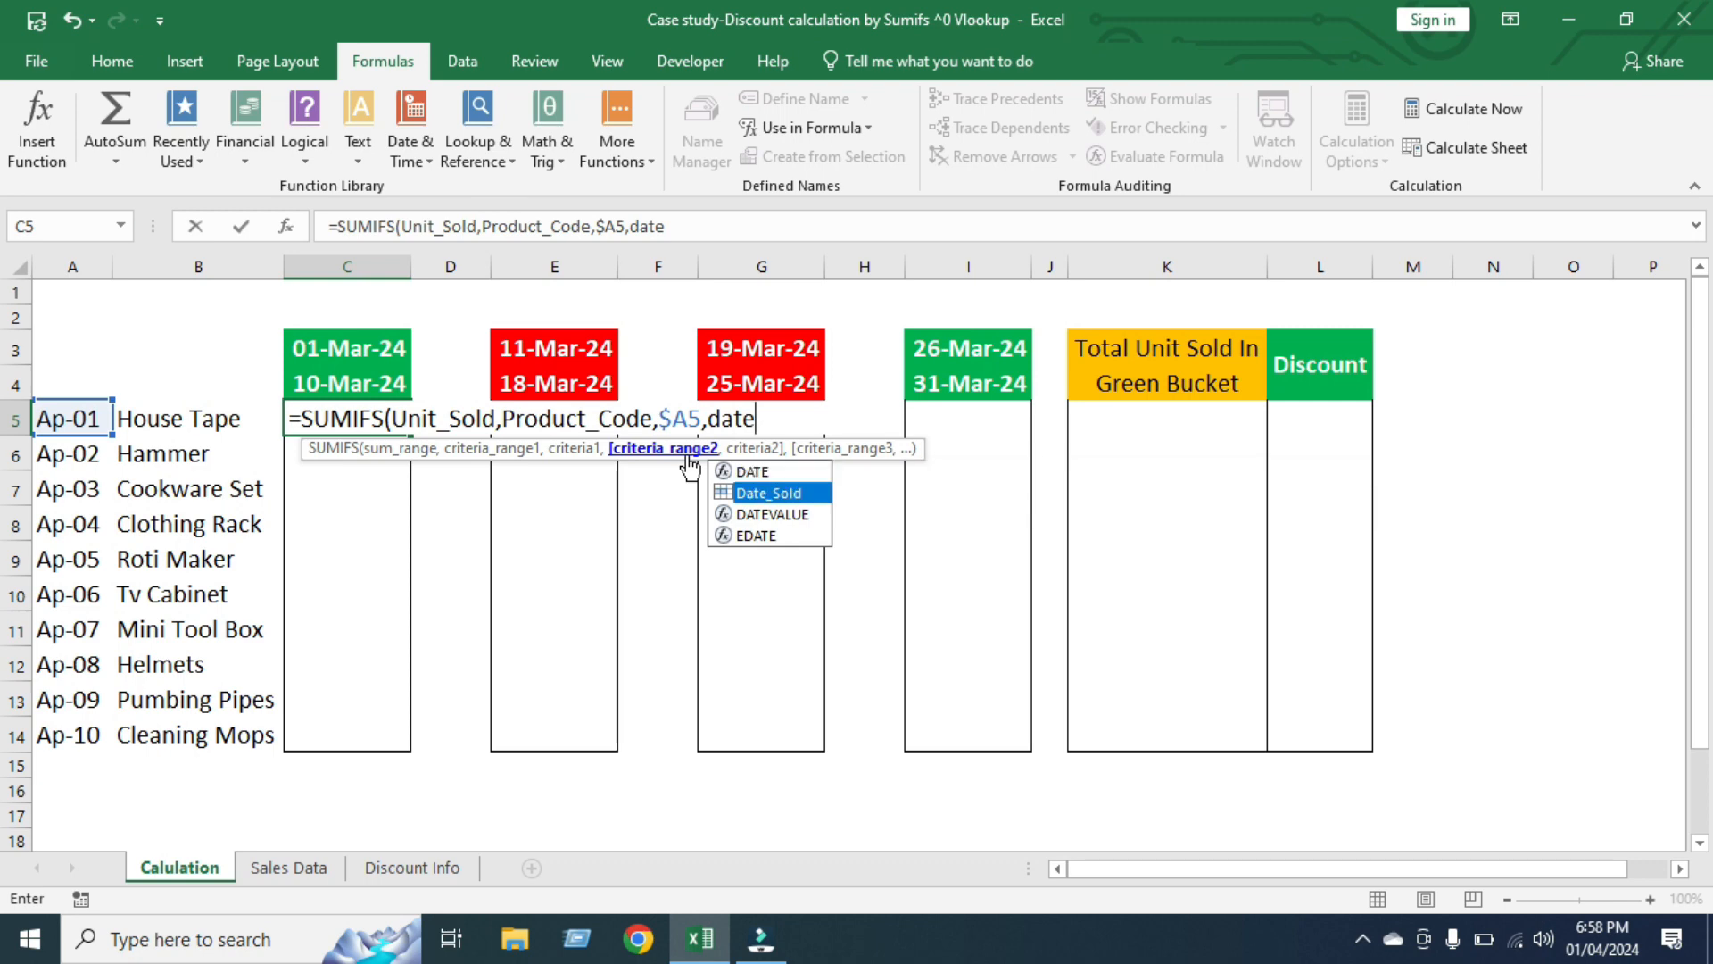
pyautogui.press('Tab')
pyautogui.write(',')
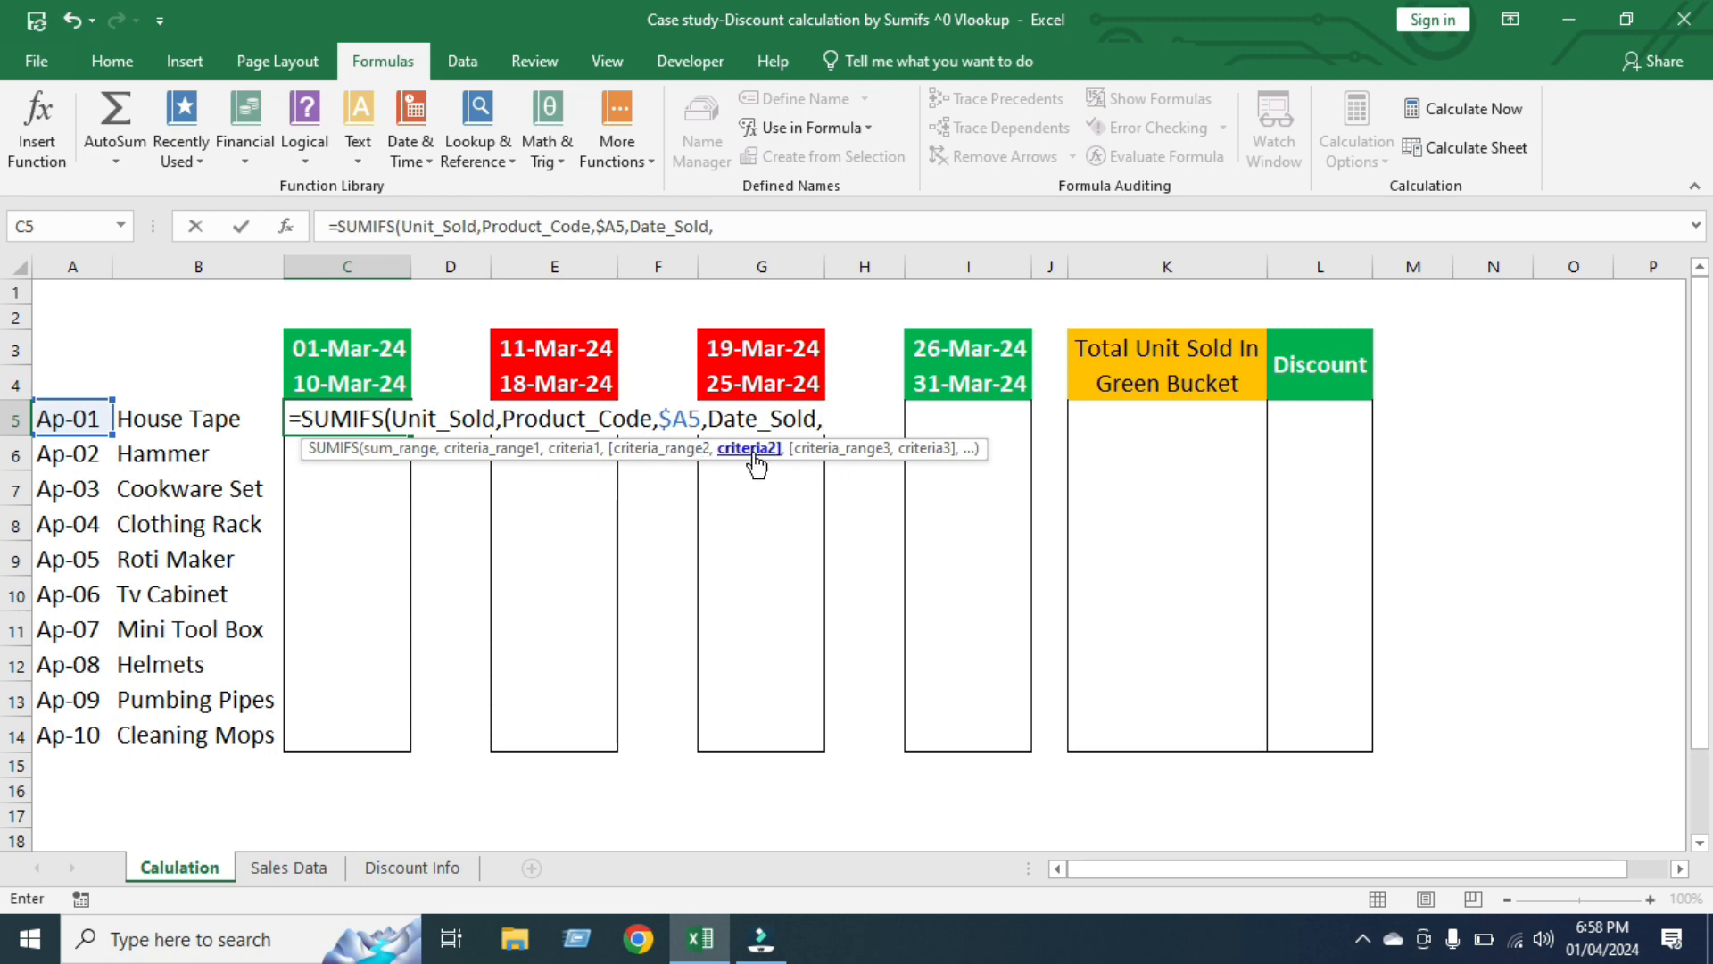
pyautogui.write('">="&')
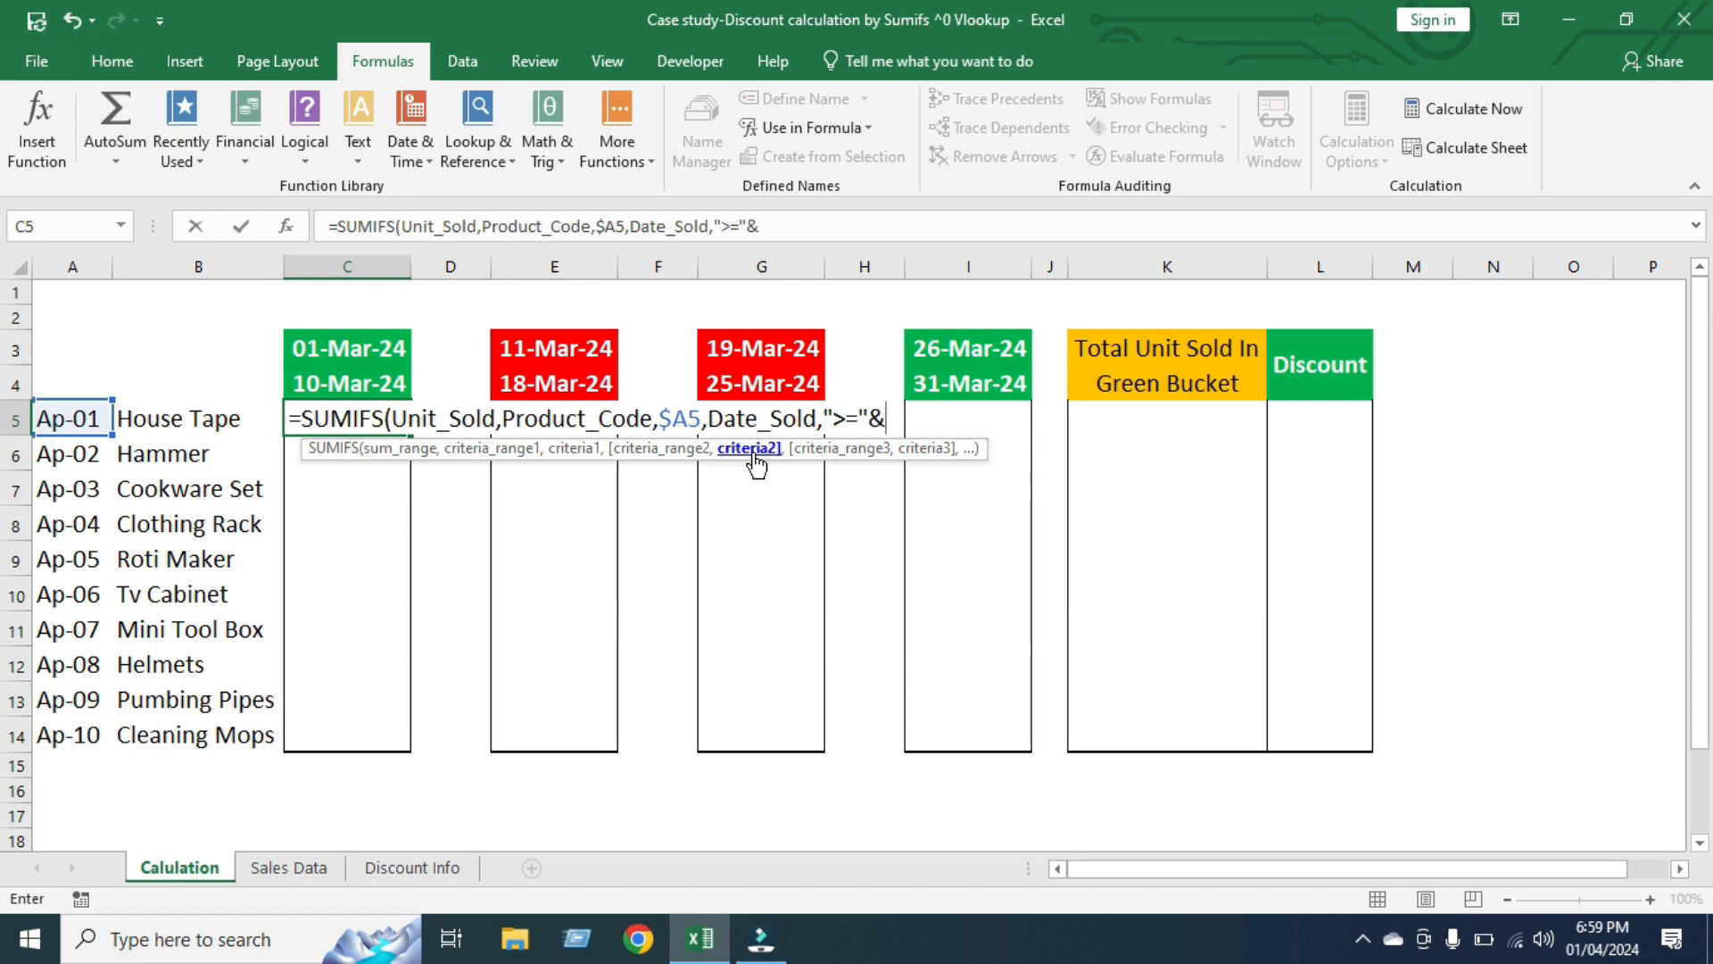
pyautogui.click(324, 351)
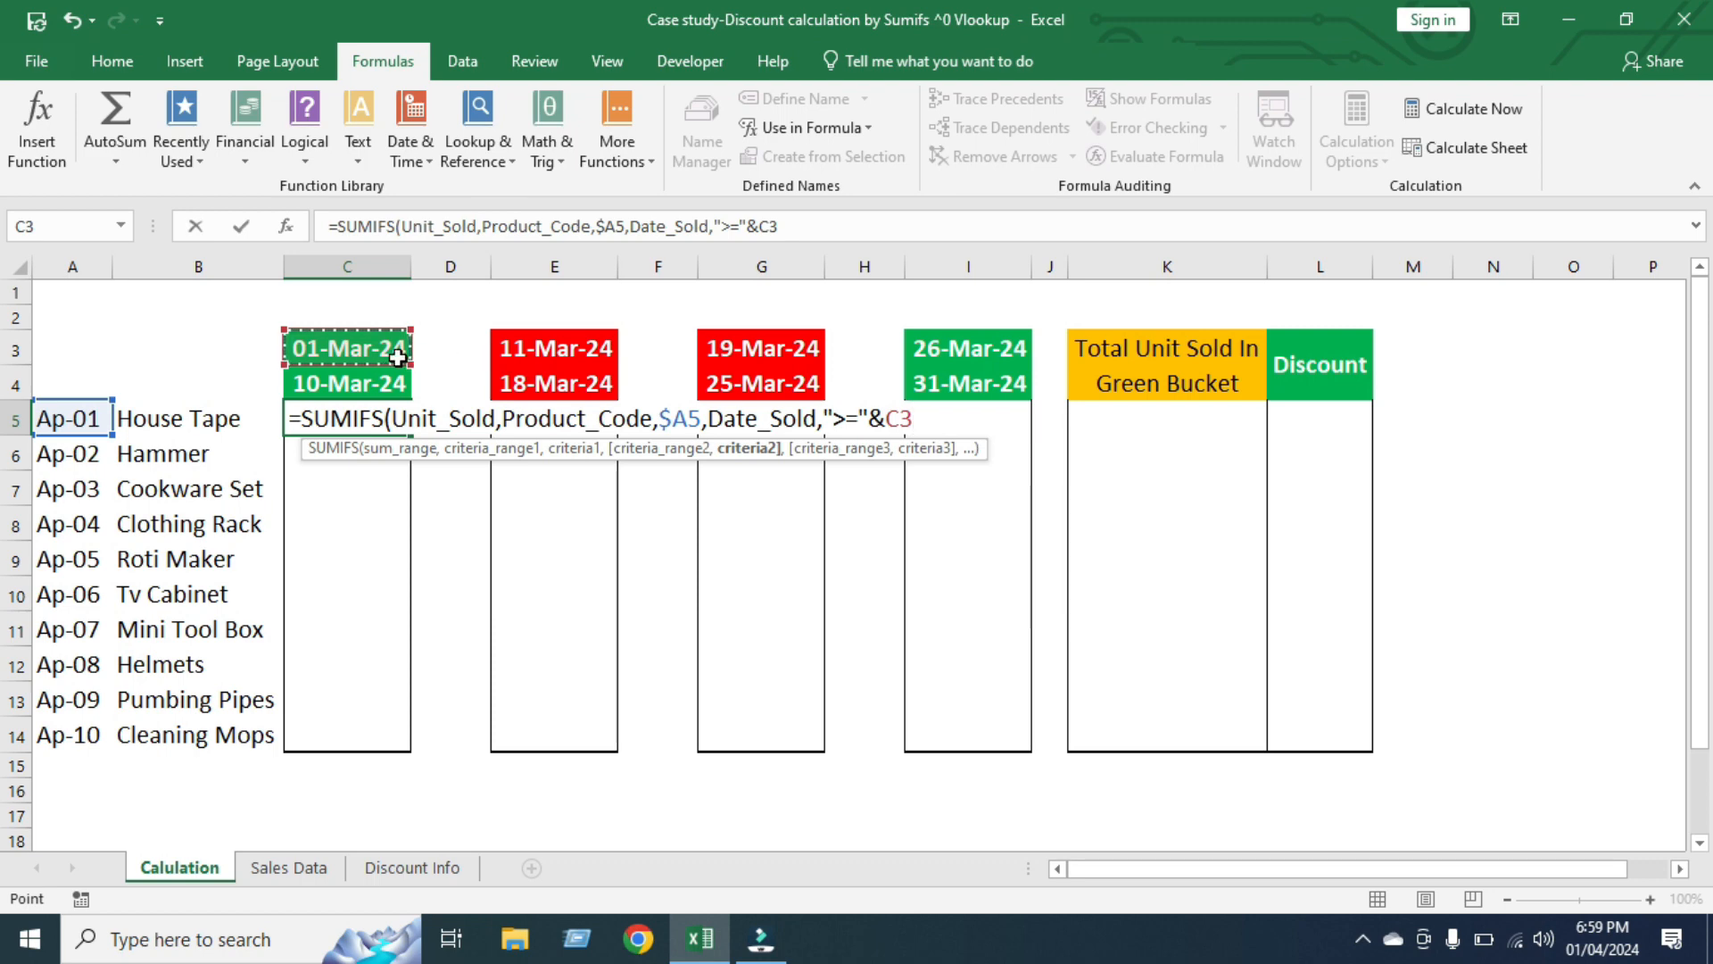
pyautogui.press('F4')
pyautogui.press('F4')
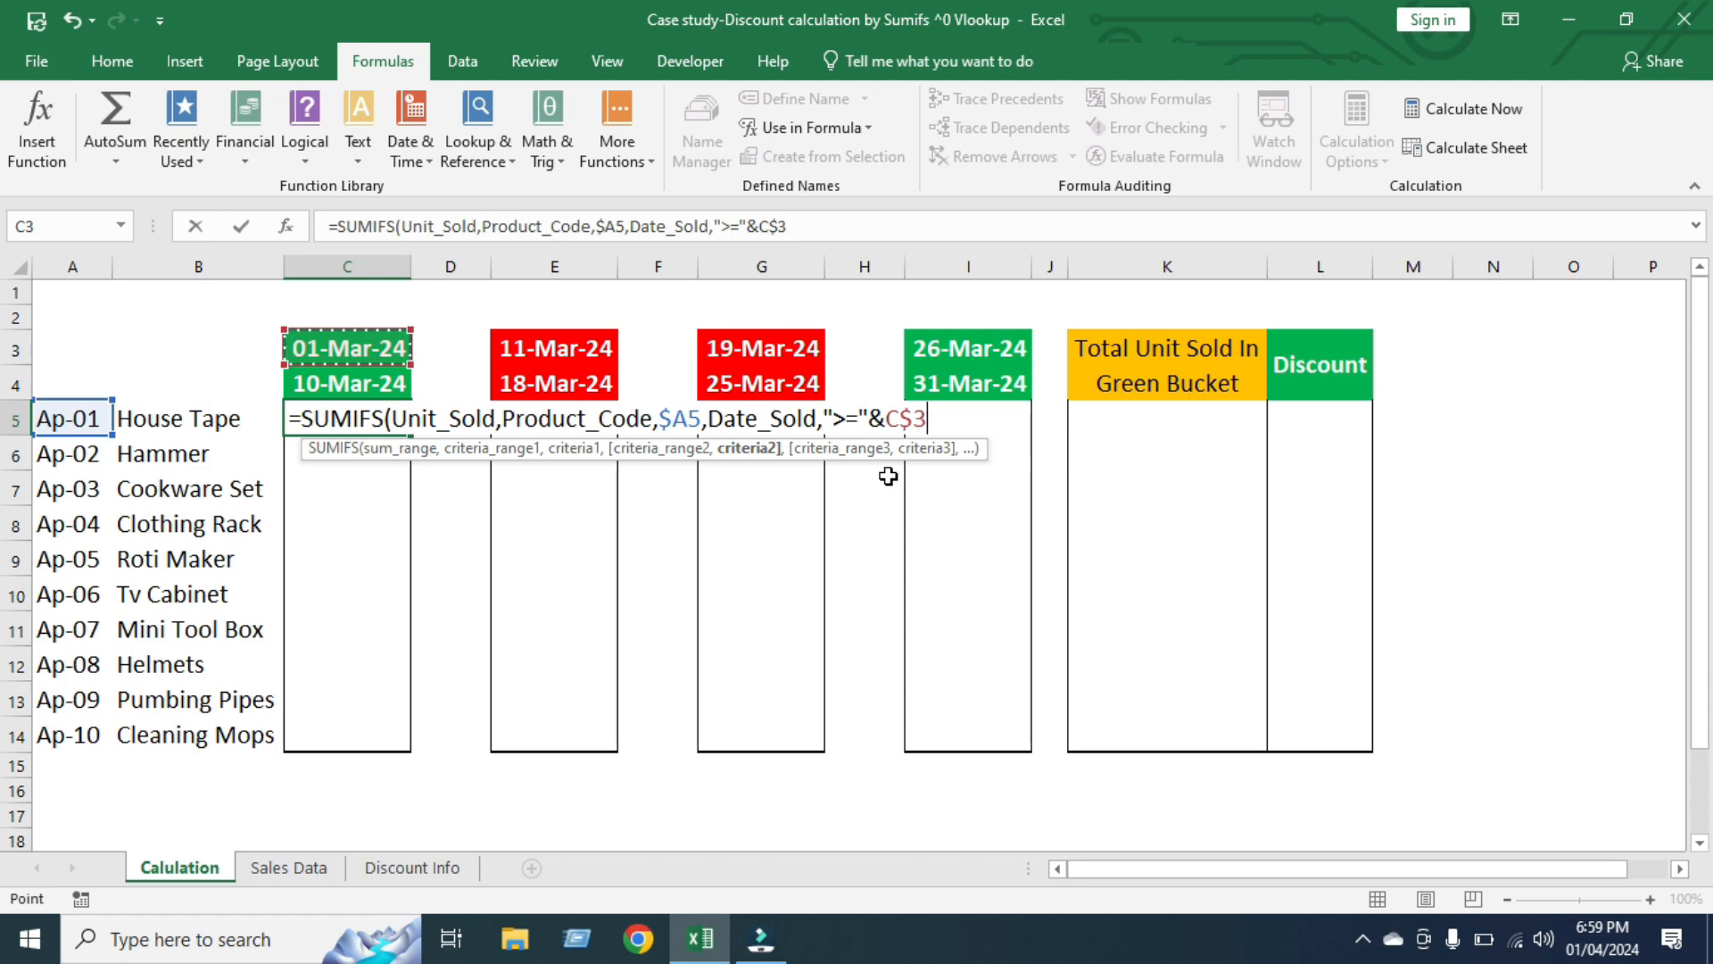
pyautogui.write(',')
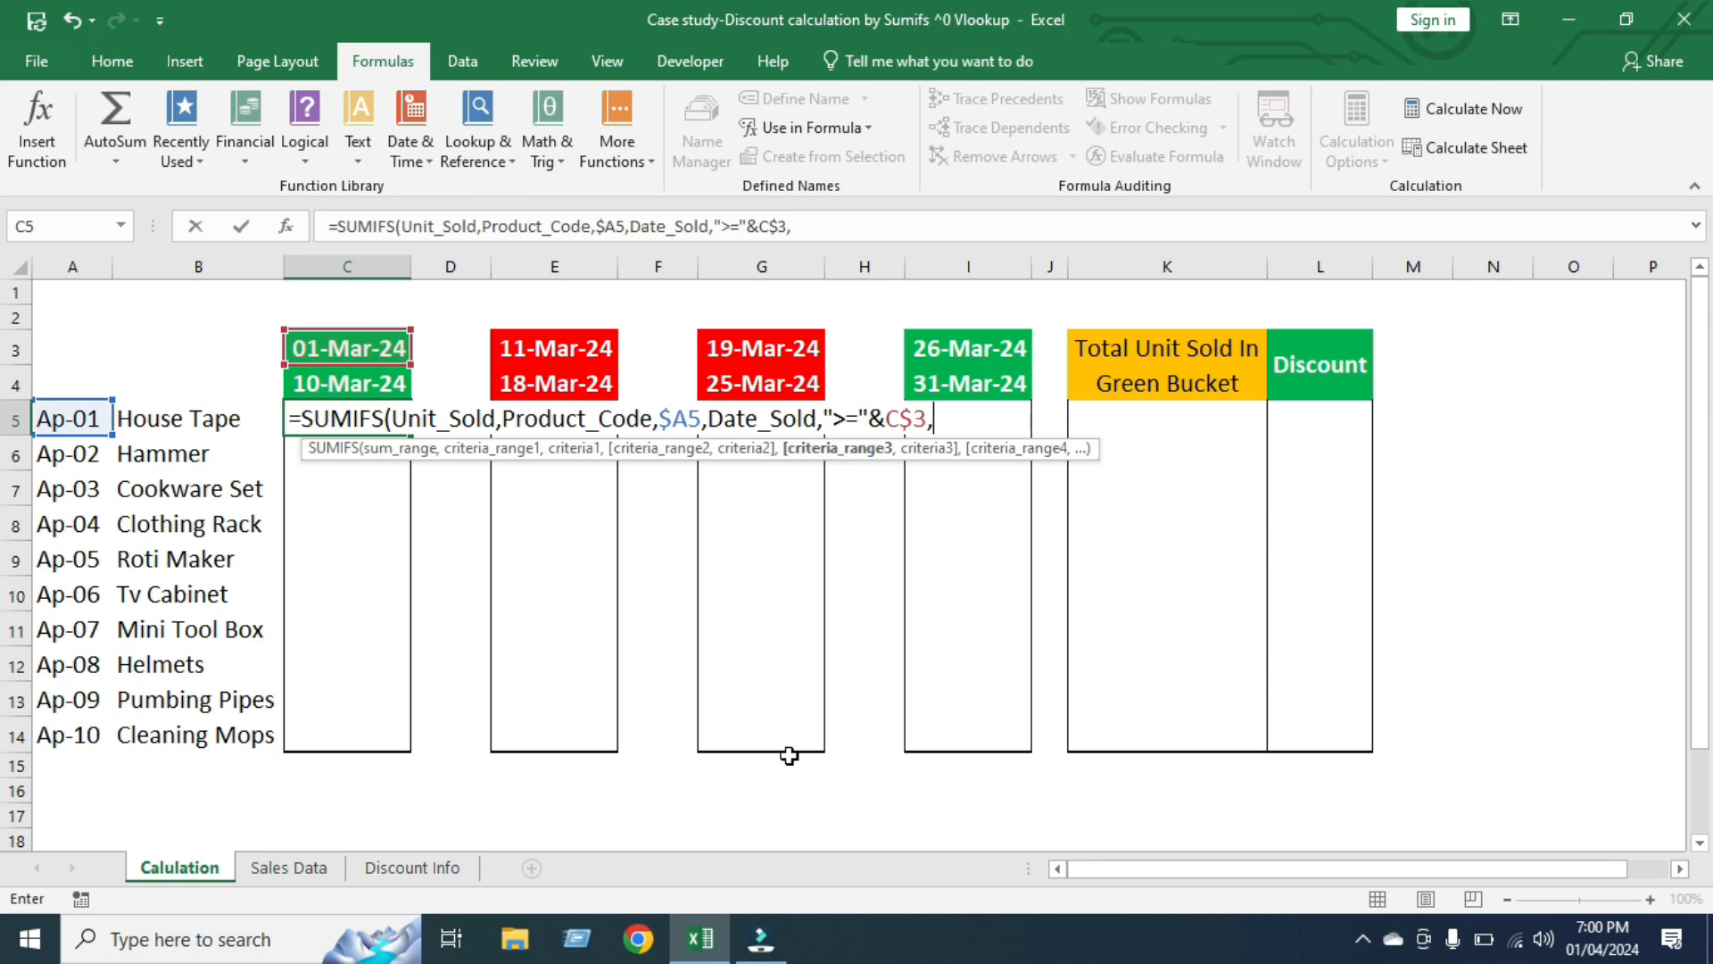
# Add Date_Sold again as the third criteria range, with the criterion "<="&C$4 locked to the end-date row
pyautogui.write('date')
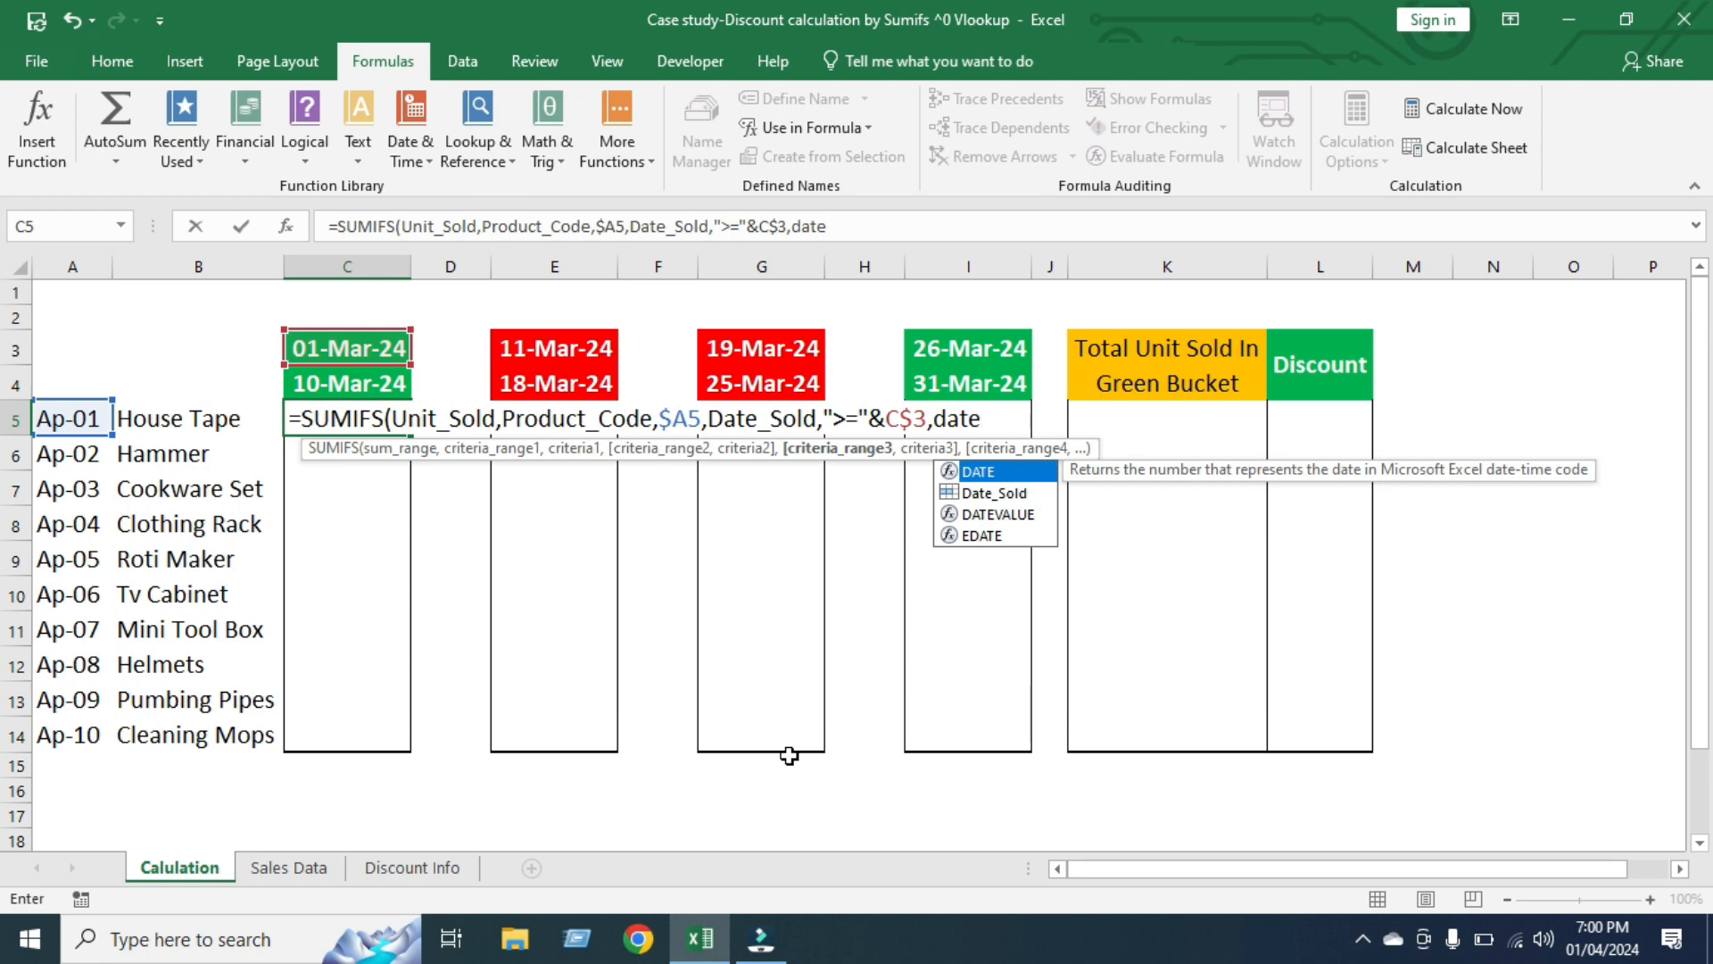
pyautogui.press('Down')
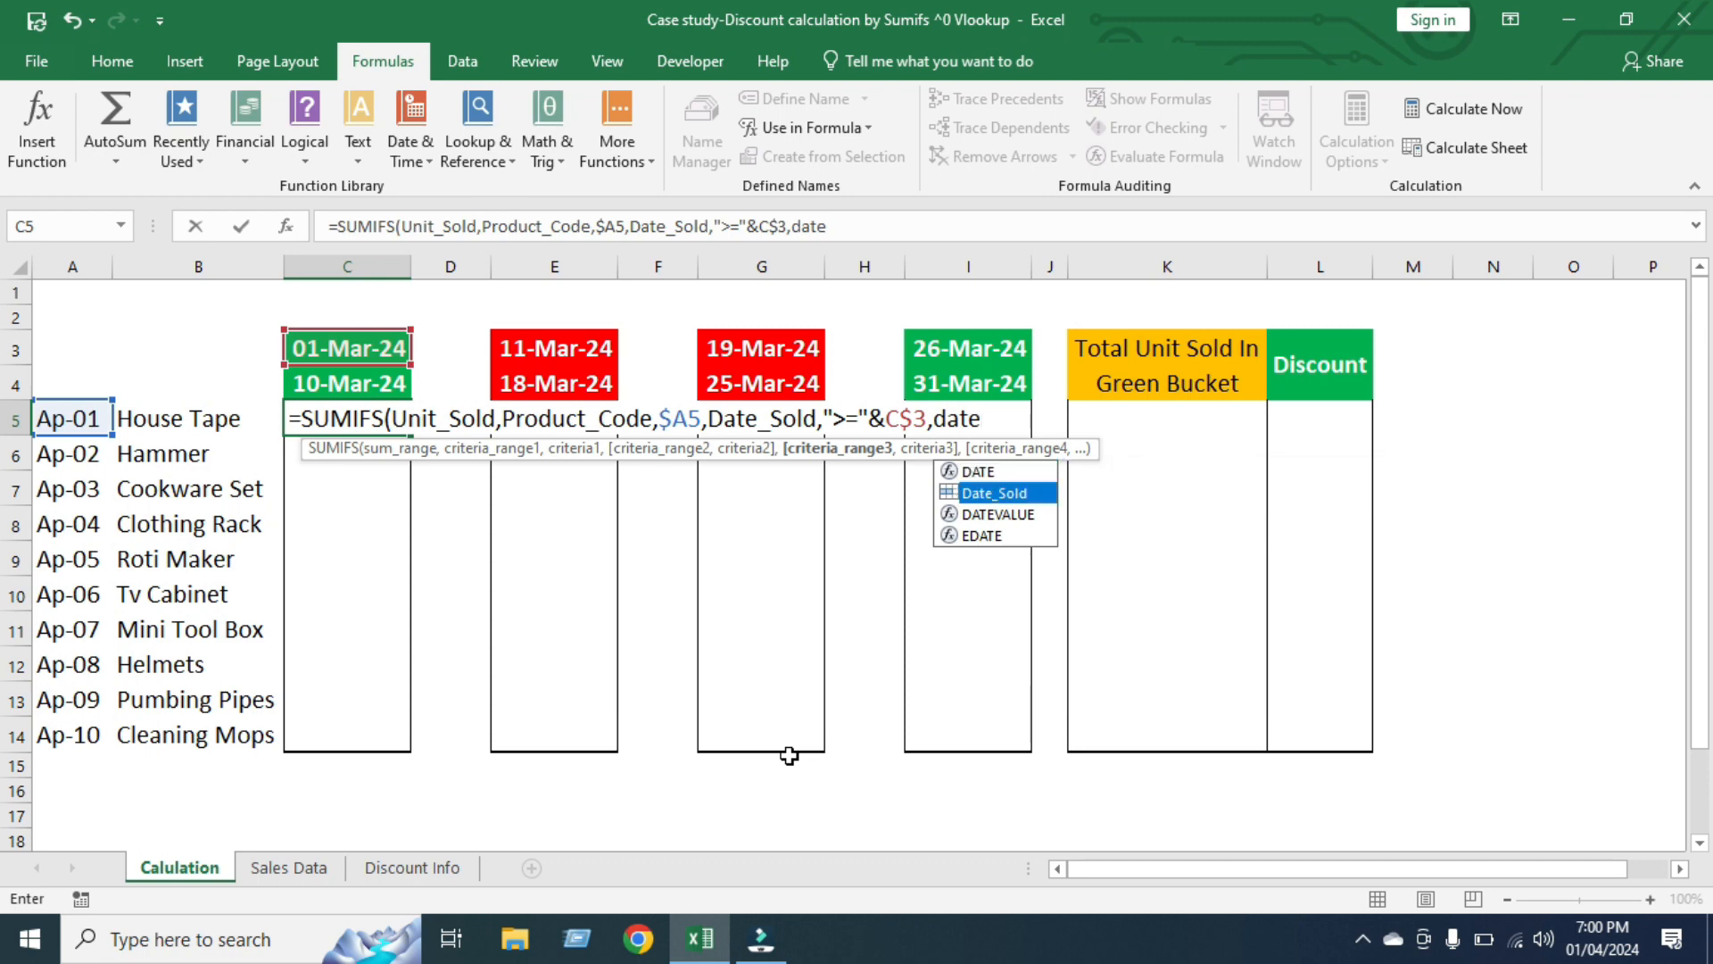
pyautogui.press('Tab')
pyautogui.write(',')
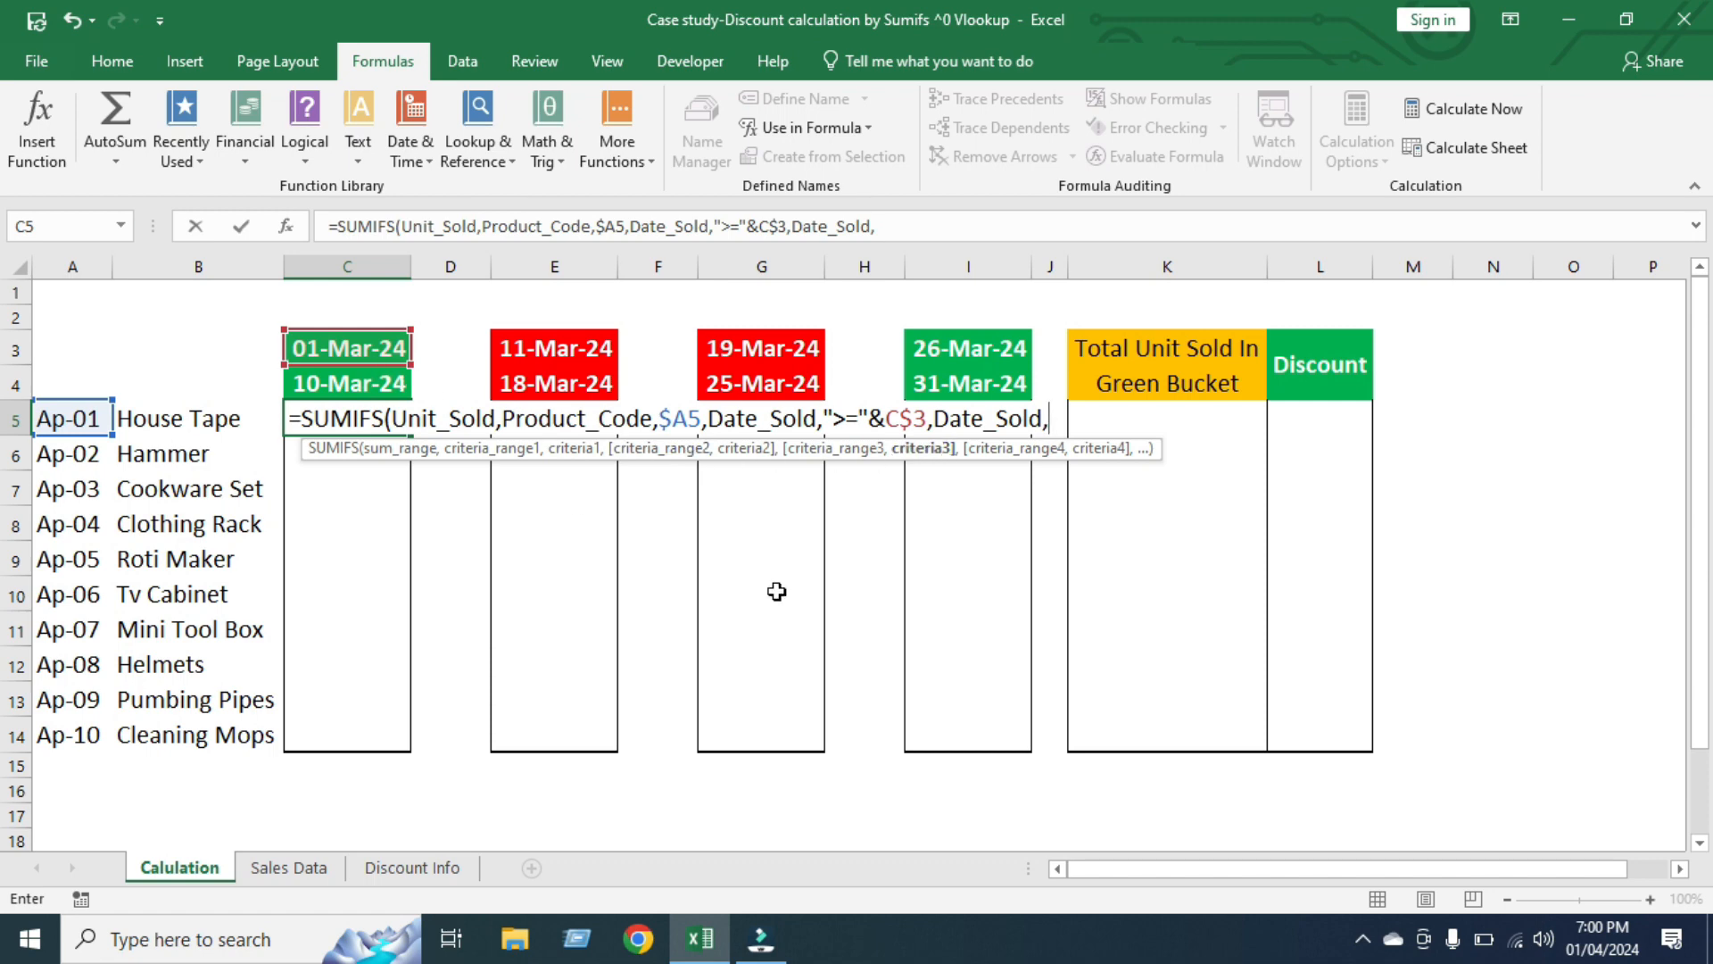
pyautogui.write('"<="&')
pyautogui.click(352, 381)
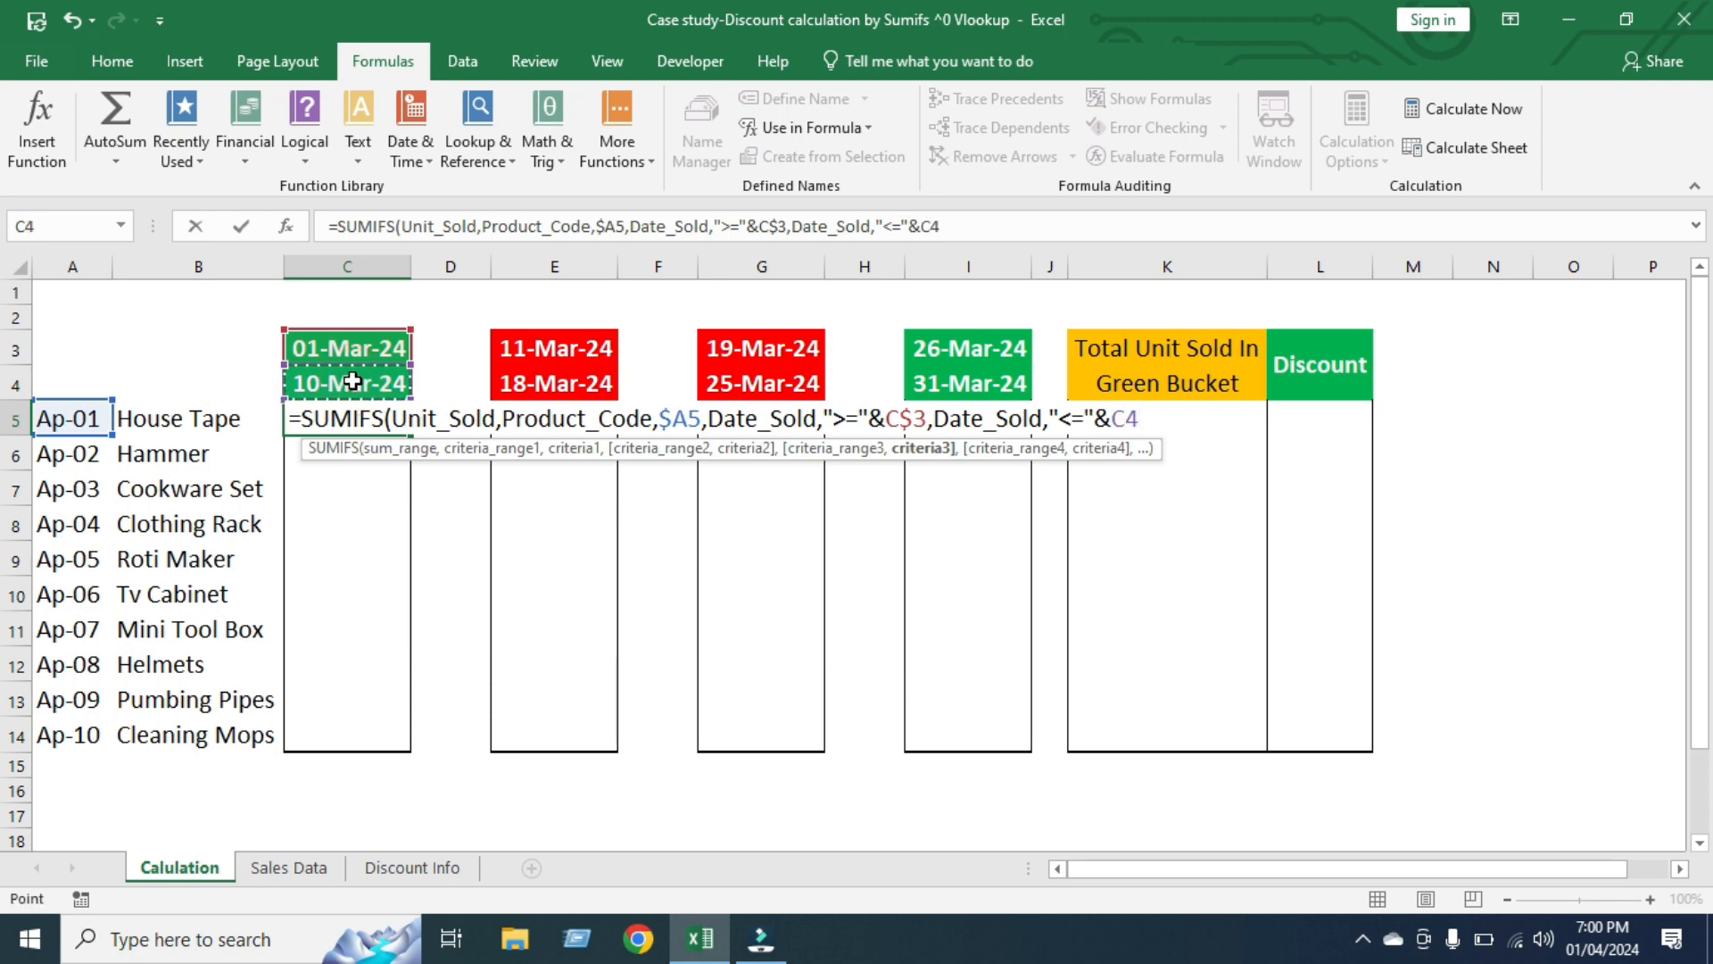
pyautogui.press('F4')
pyautogui.press('F4')
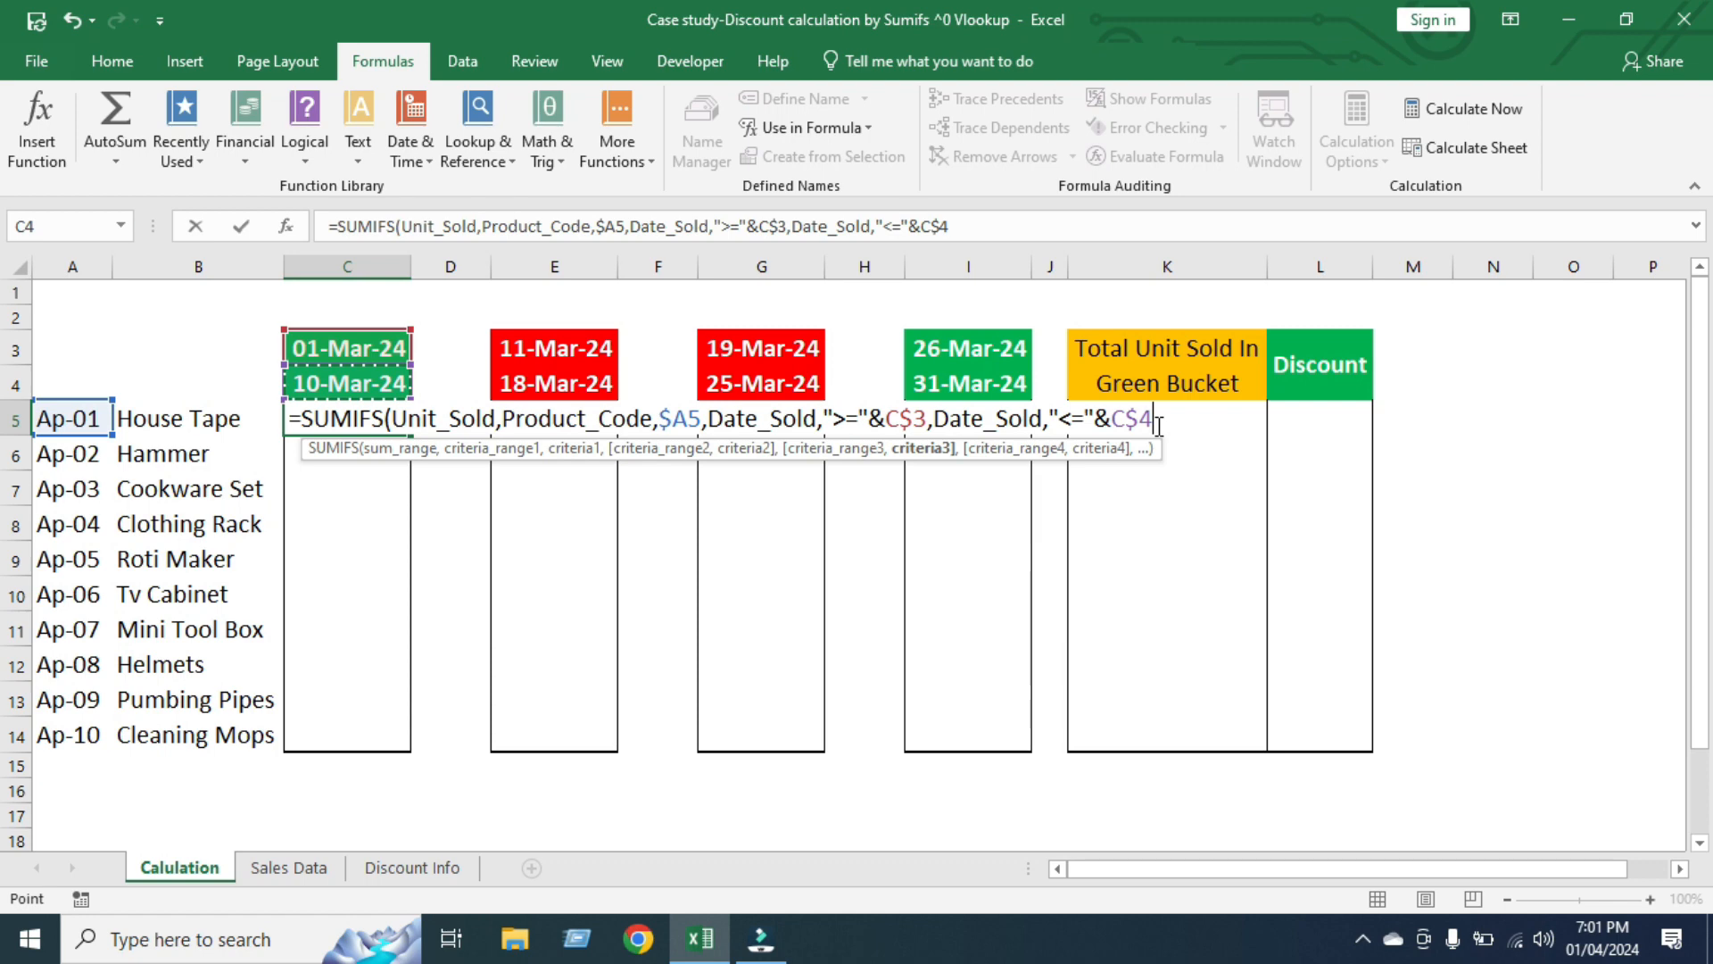
# Complete the SUMIFS formula in C5 and fill it down through C14 for all products
pyautogui.write(')')
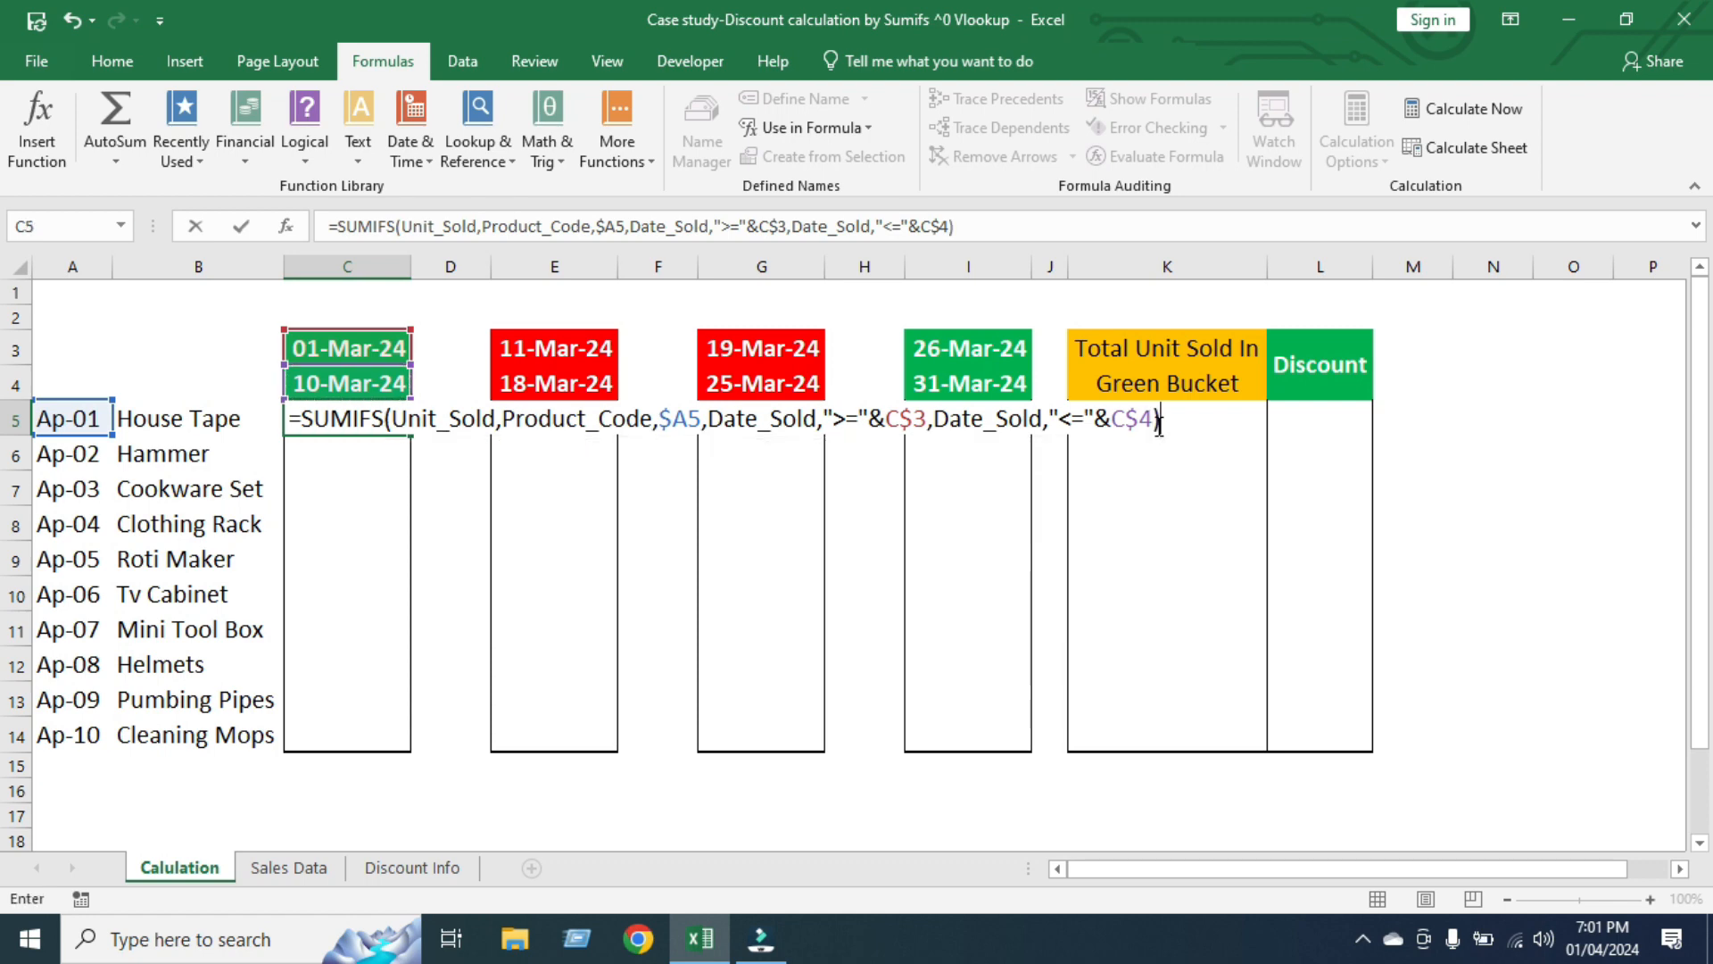
pyautogui.press('Return')
pyautogui.click(379, 420)
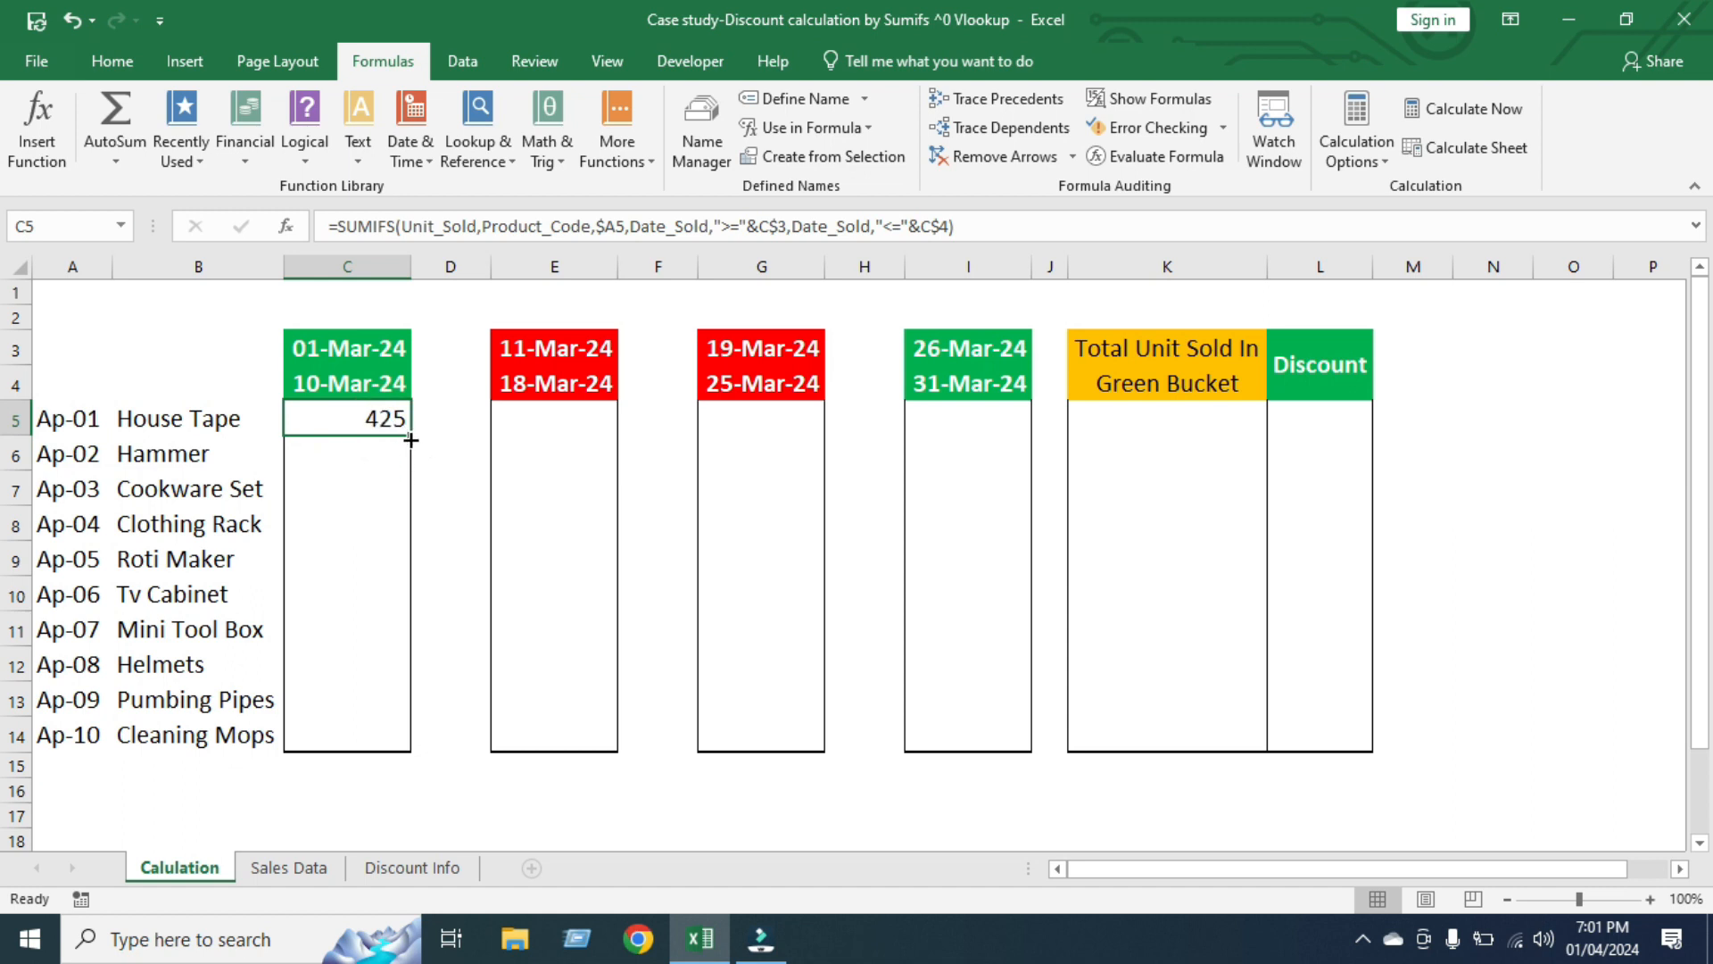
pyautogui.doubleClick(411, 435)
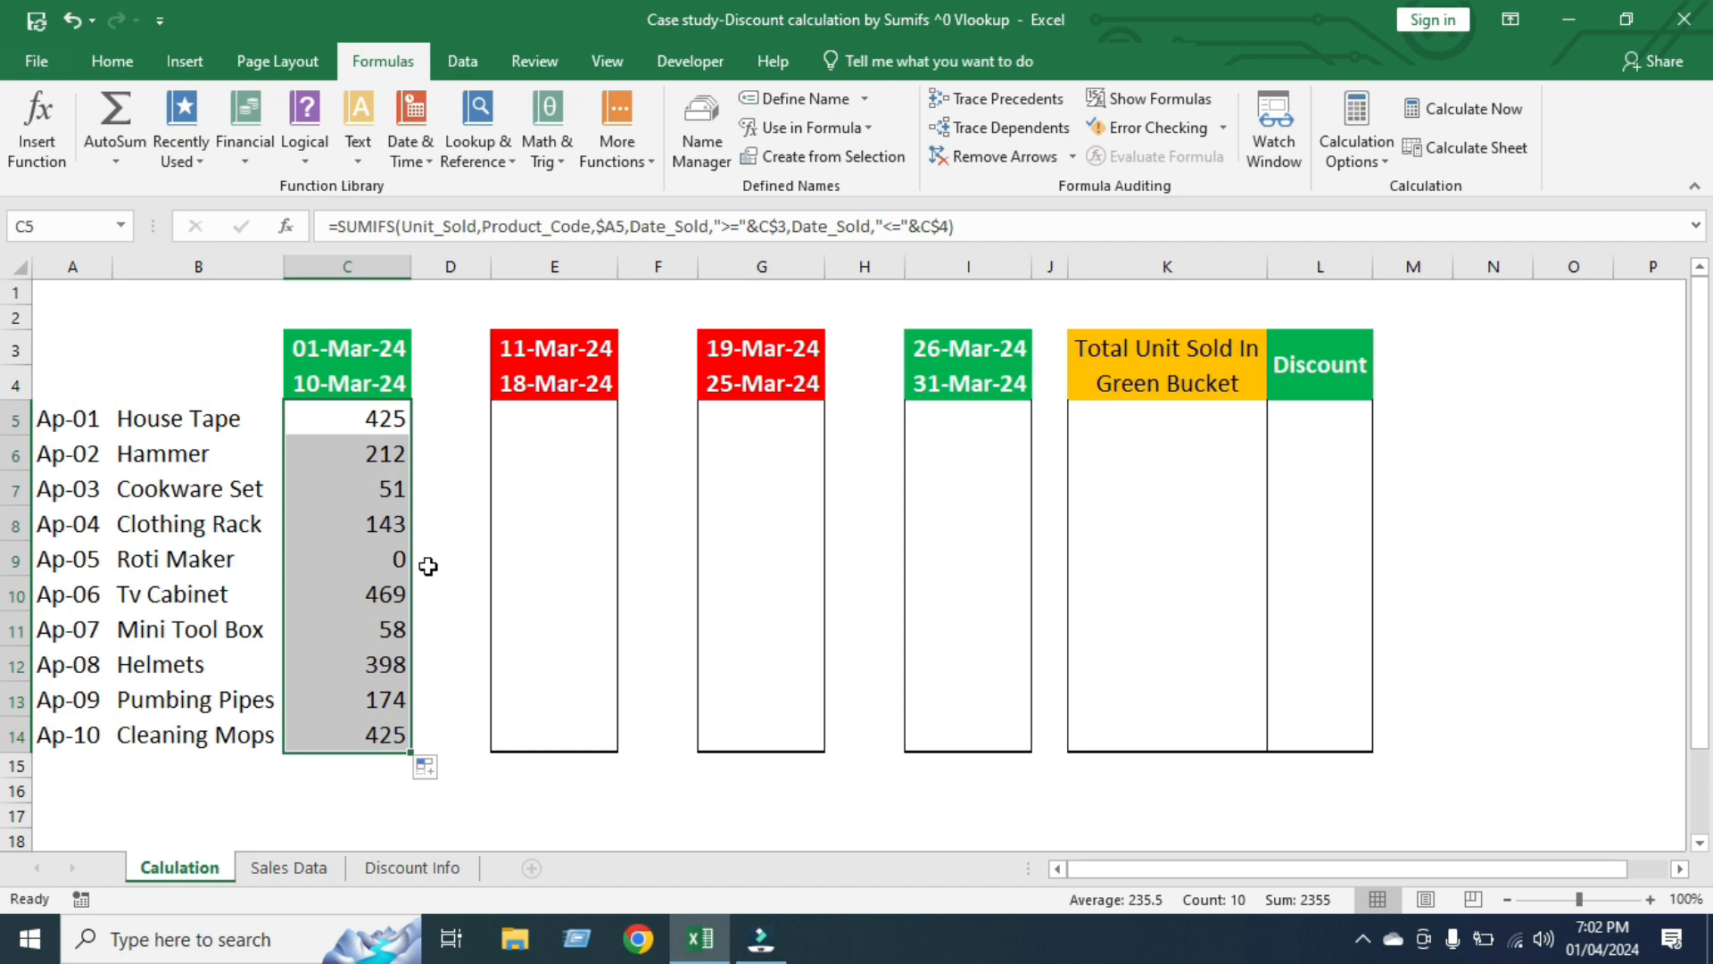
# Copy the SUMIFS formulas from C5:C14 into the other three date buckets, starting at E5, G5 and I5
pyautogui.hotkey('ctrl', 'c')
pyautogui.click(558, 423)
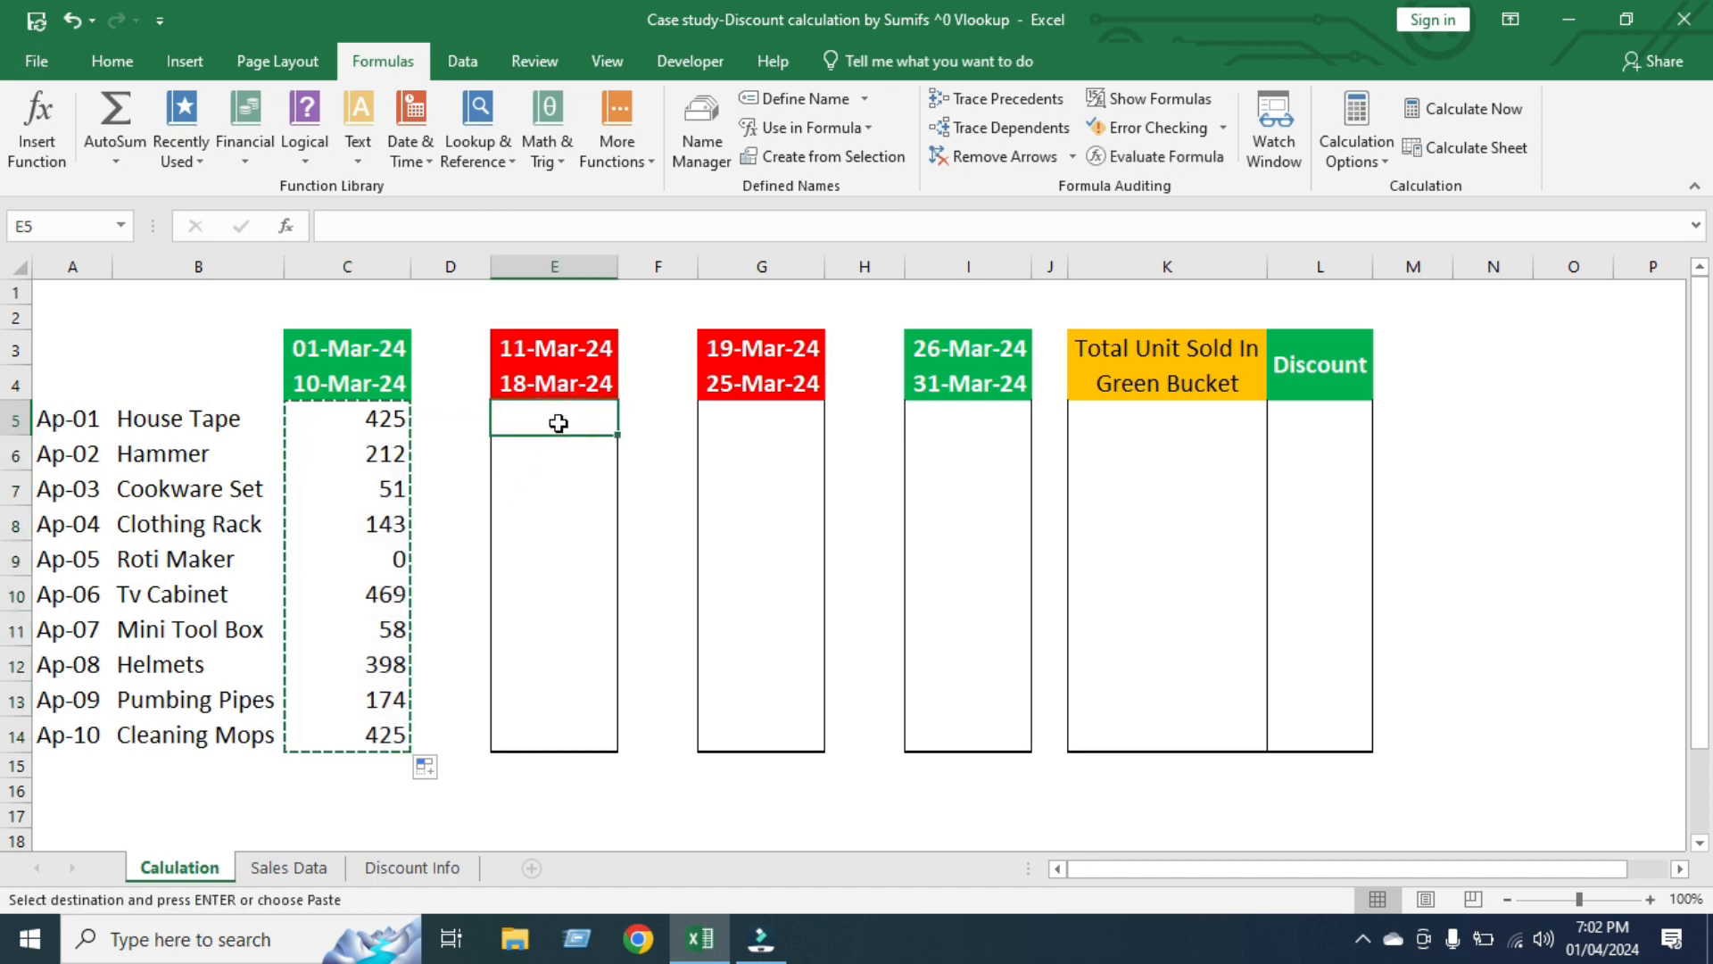
pyautogui.hotkey('ctrl', 'v')
pyautogui.click(765, 417)
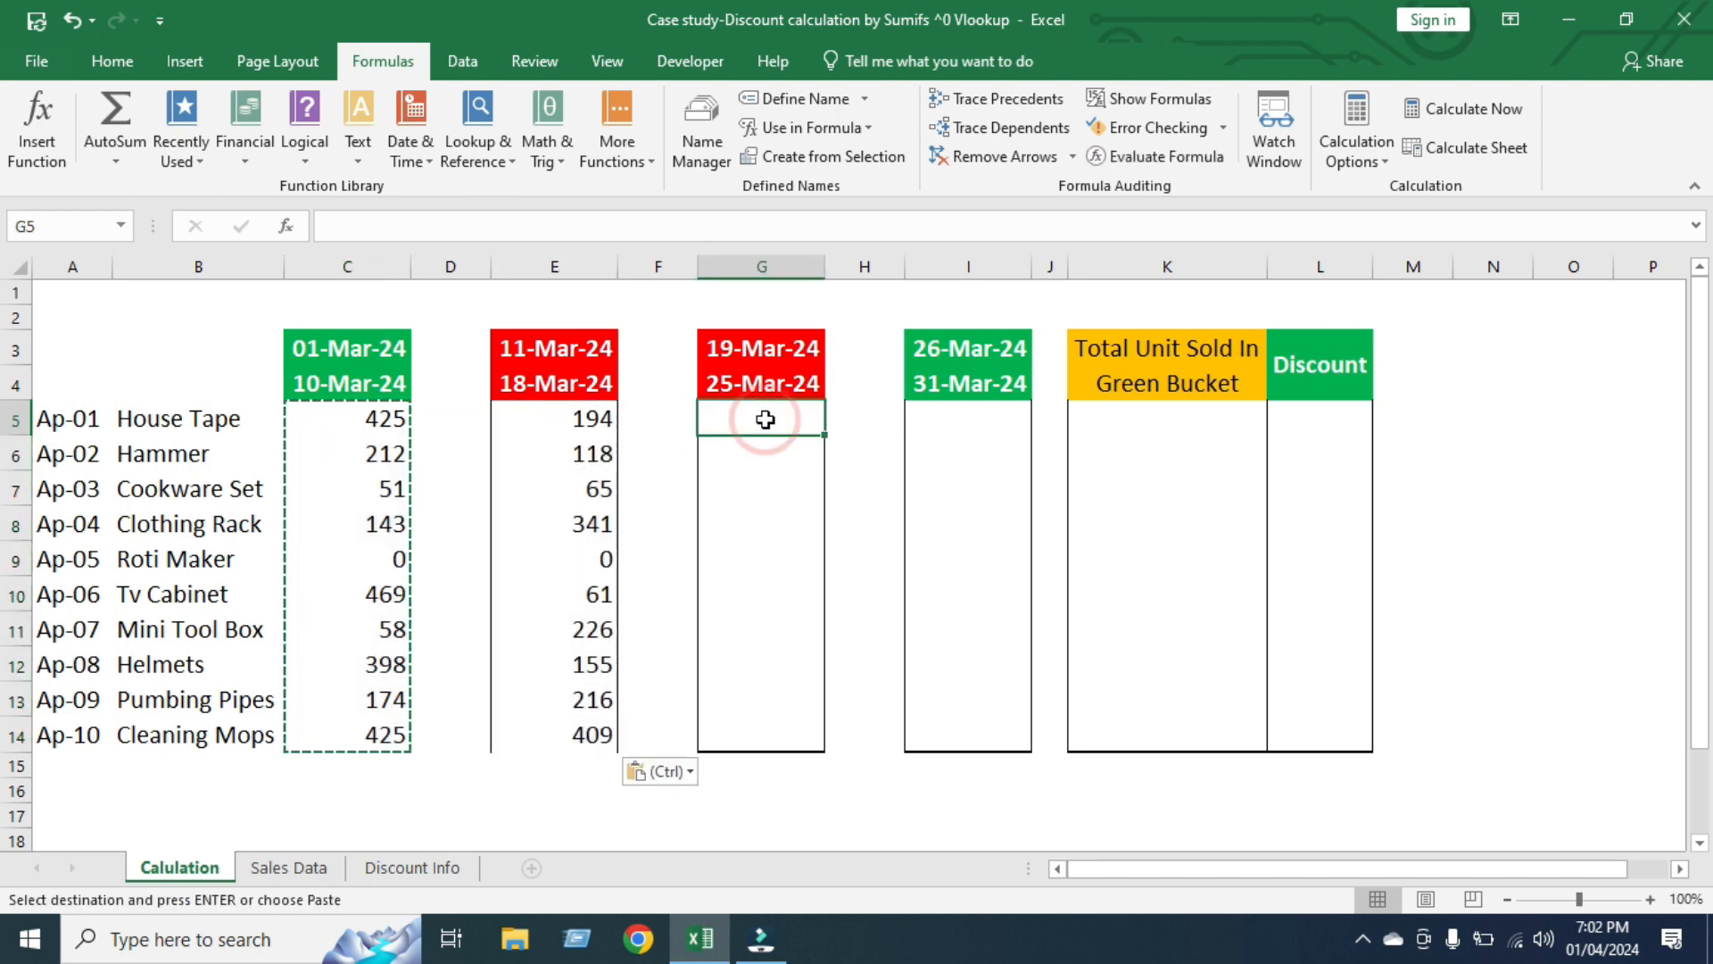
pyautogui.press('Return')
pyautogui.click(980, 413)
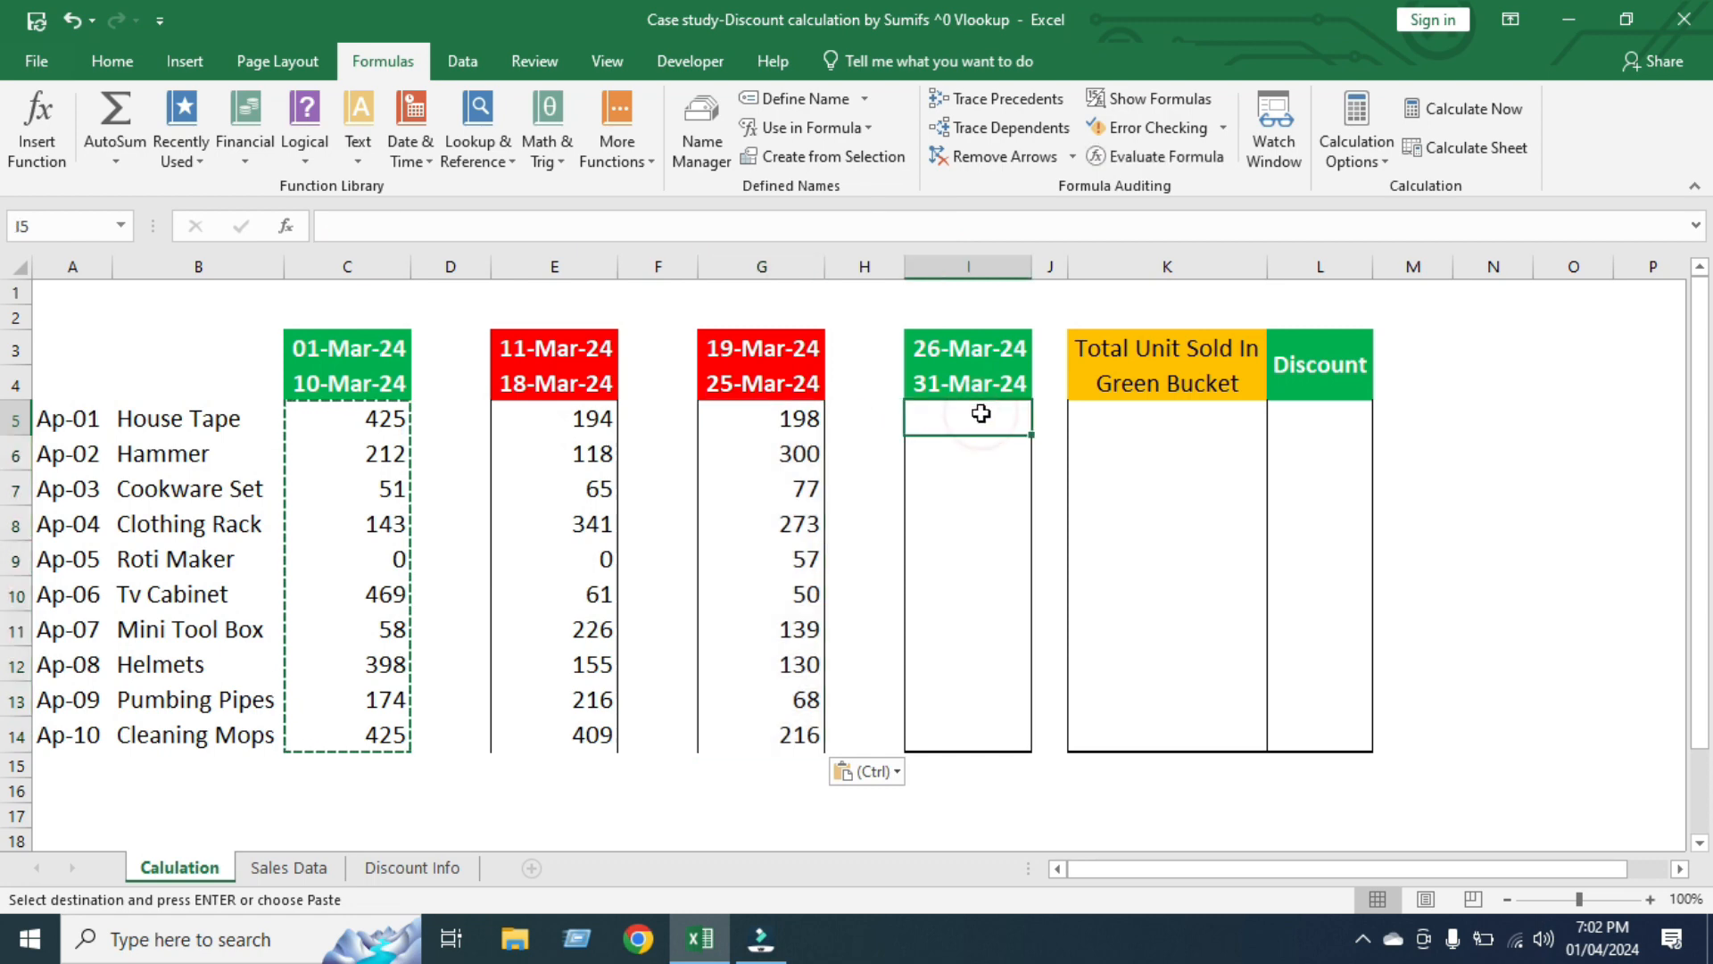
pyautogui.hotkey('ctrl', 'v')
pyautogui.press('Escape')
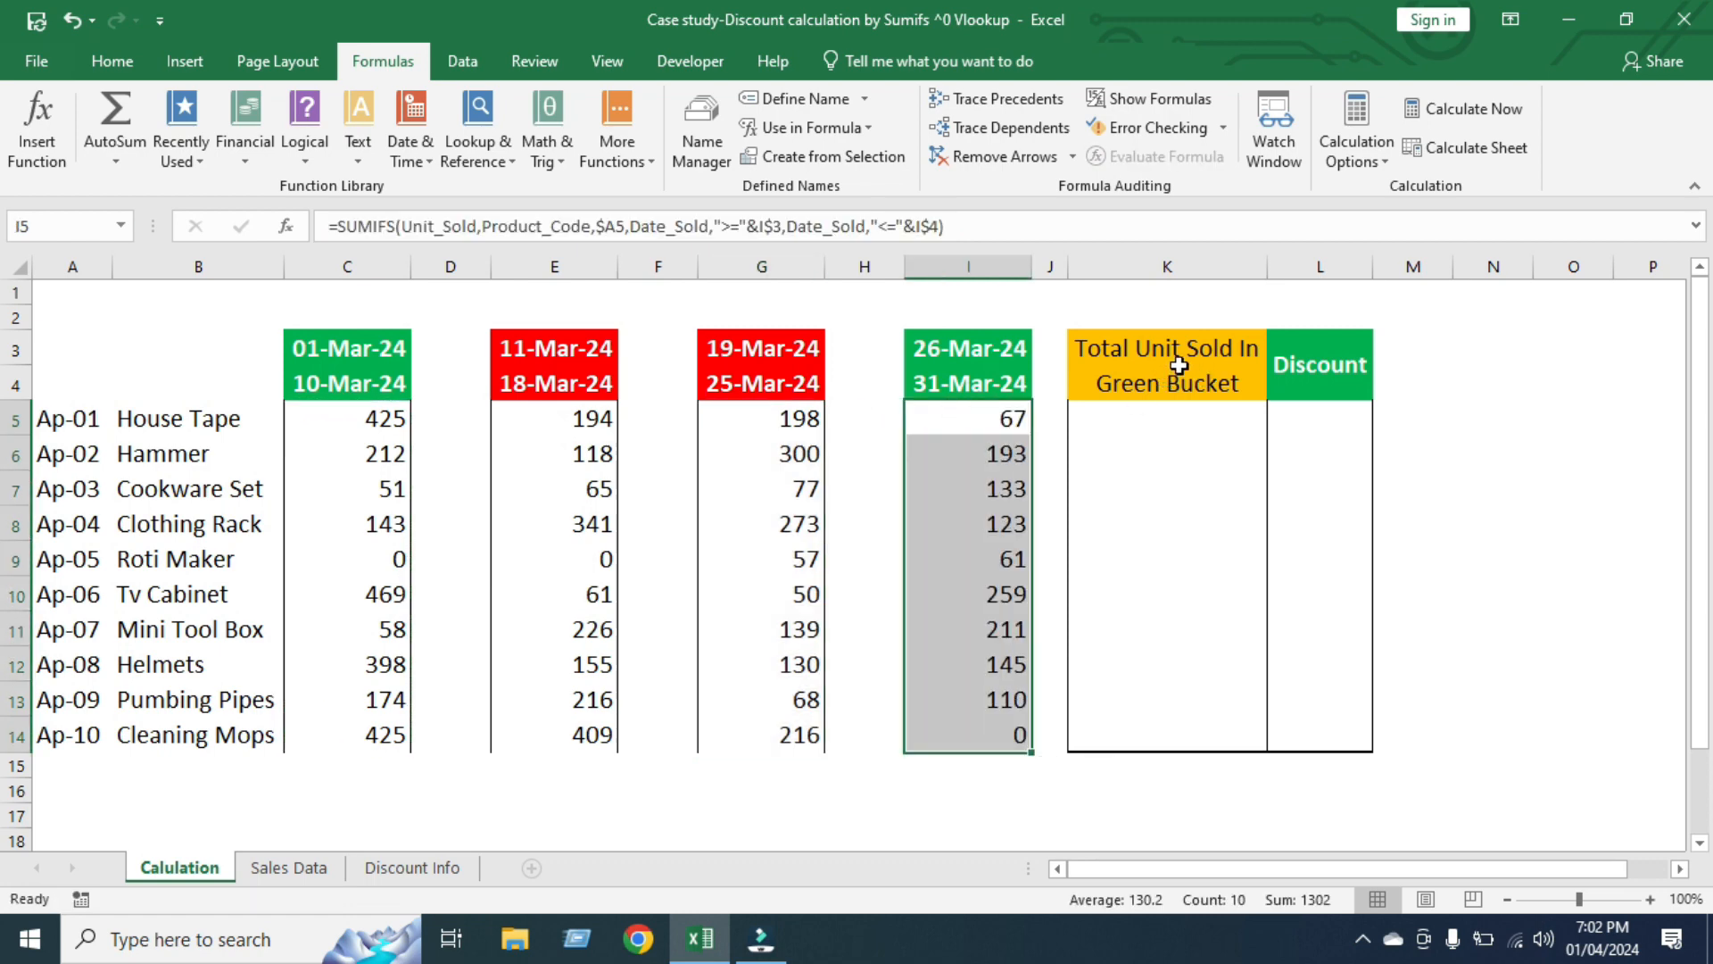
# Total the green-bucket units in K5 with =C5+I5 and fill the formula down through K14
pyautogui.click(1179, 365)
pyautogui.click(1150, 417)
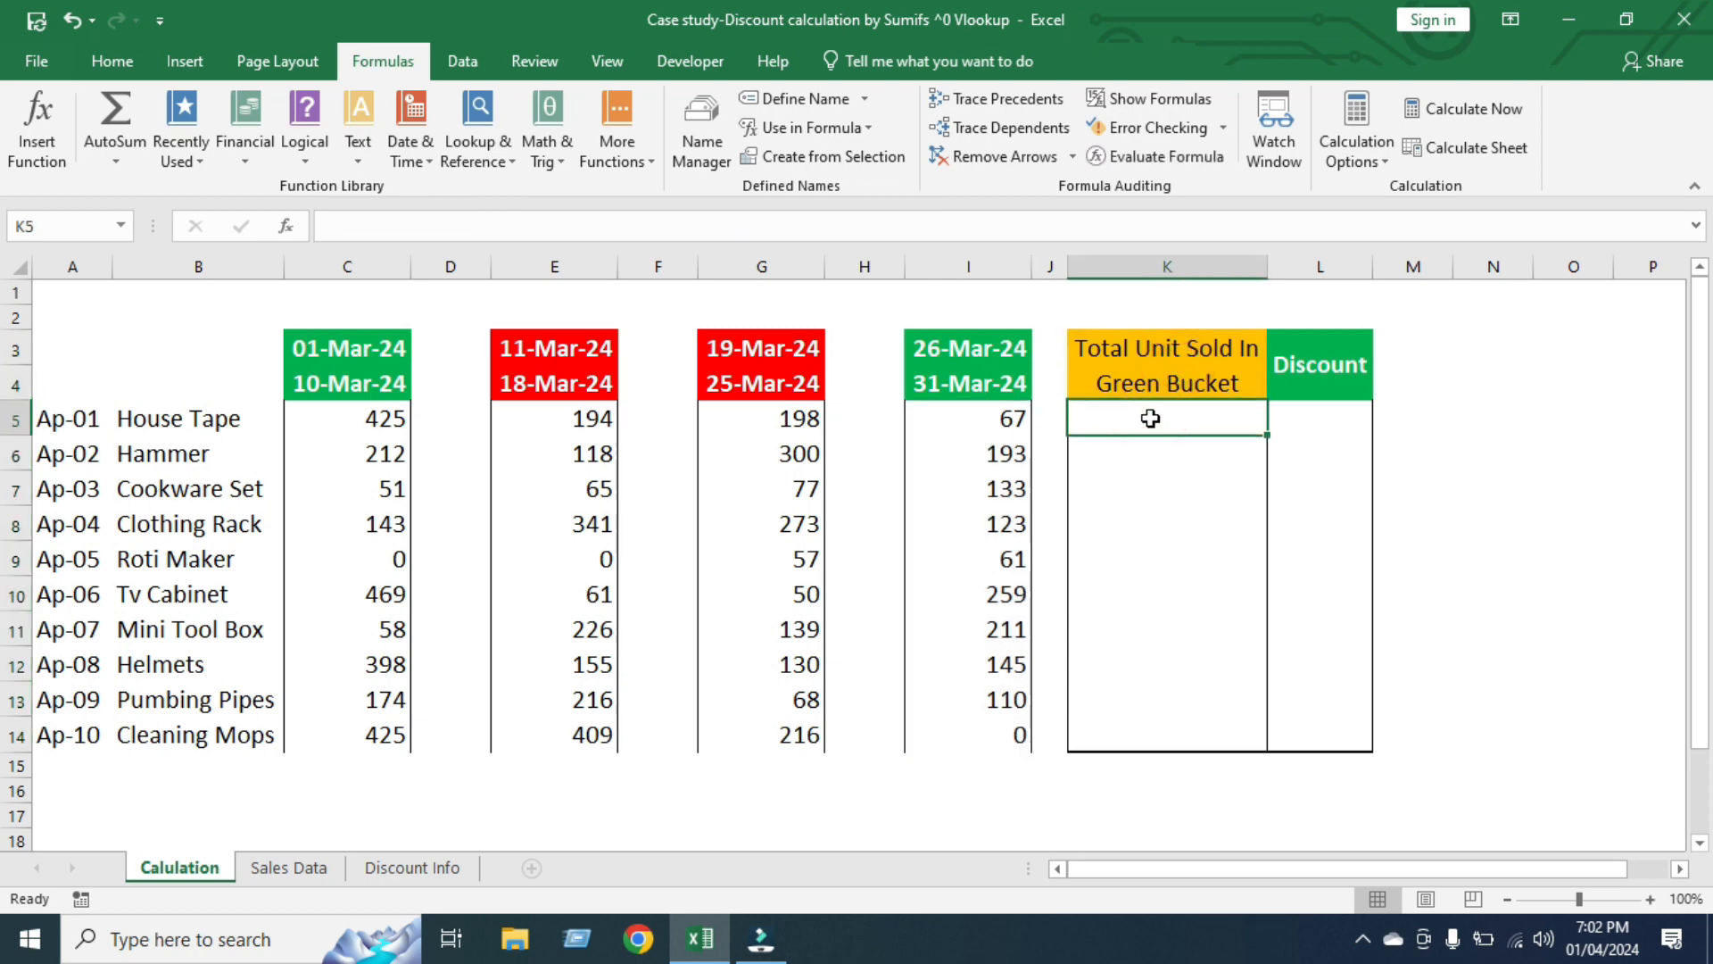
pyautogui.write('=')
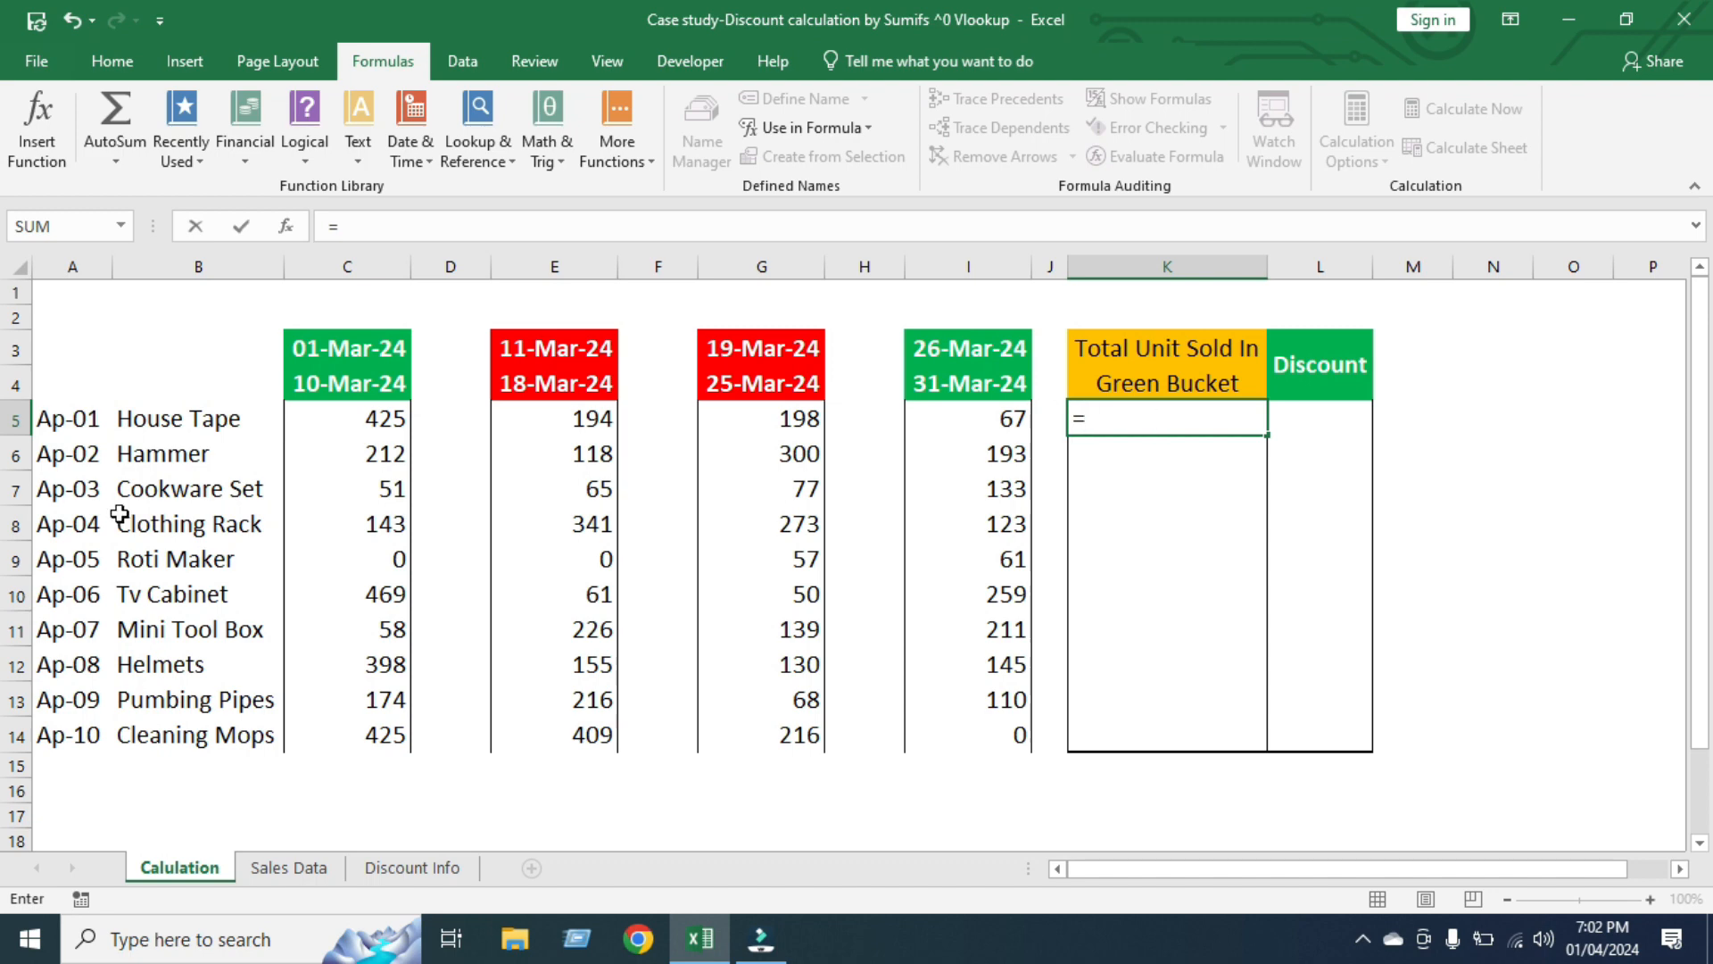
pyautogui.click(367, 416)
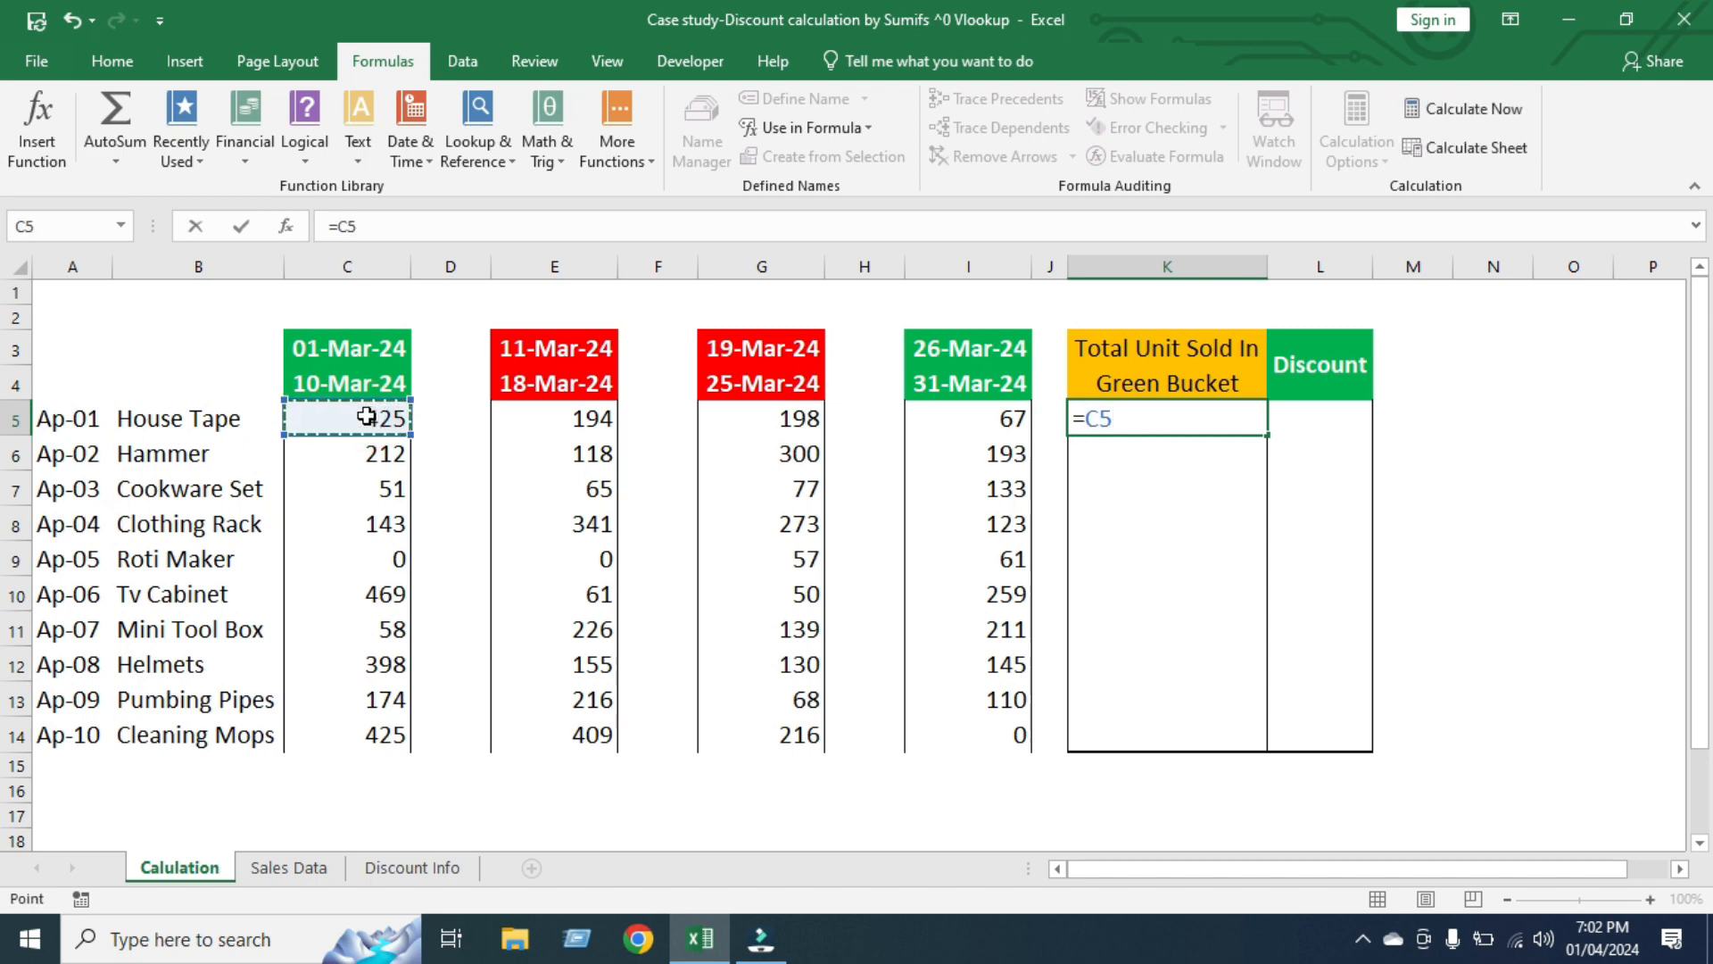
pyautogui.write('+')
pyautogui.click(993, 418)
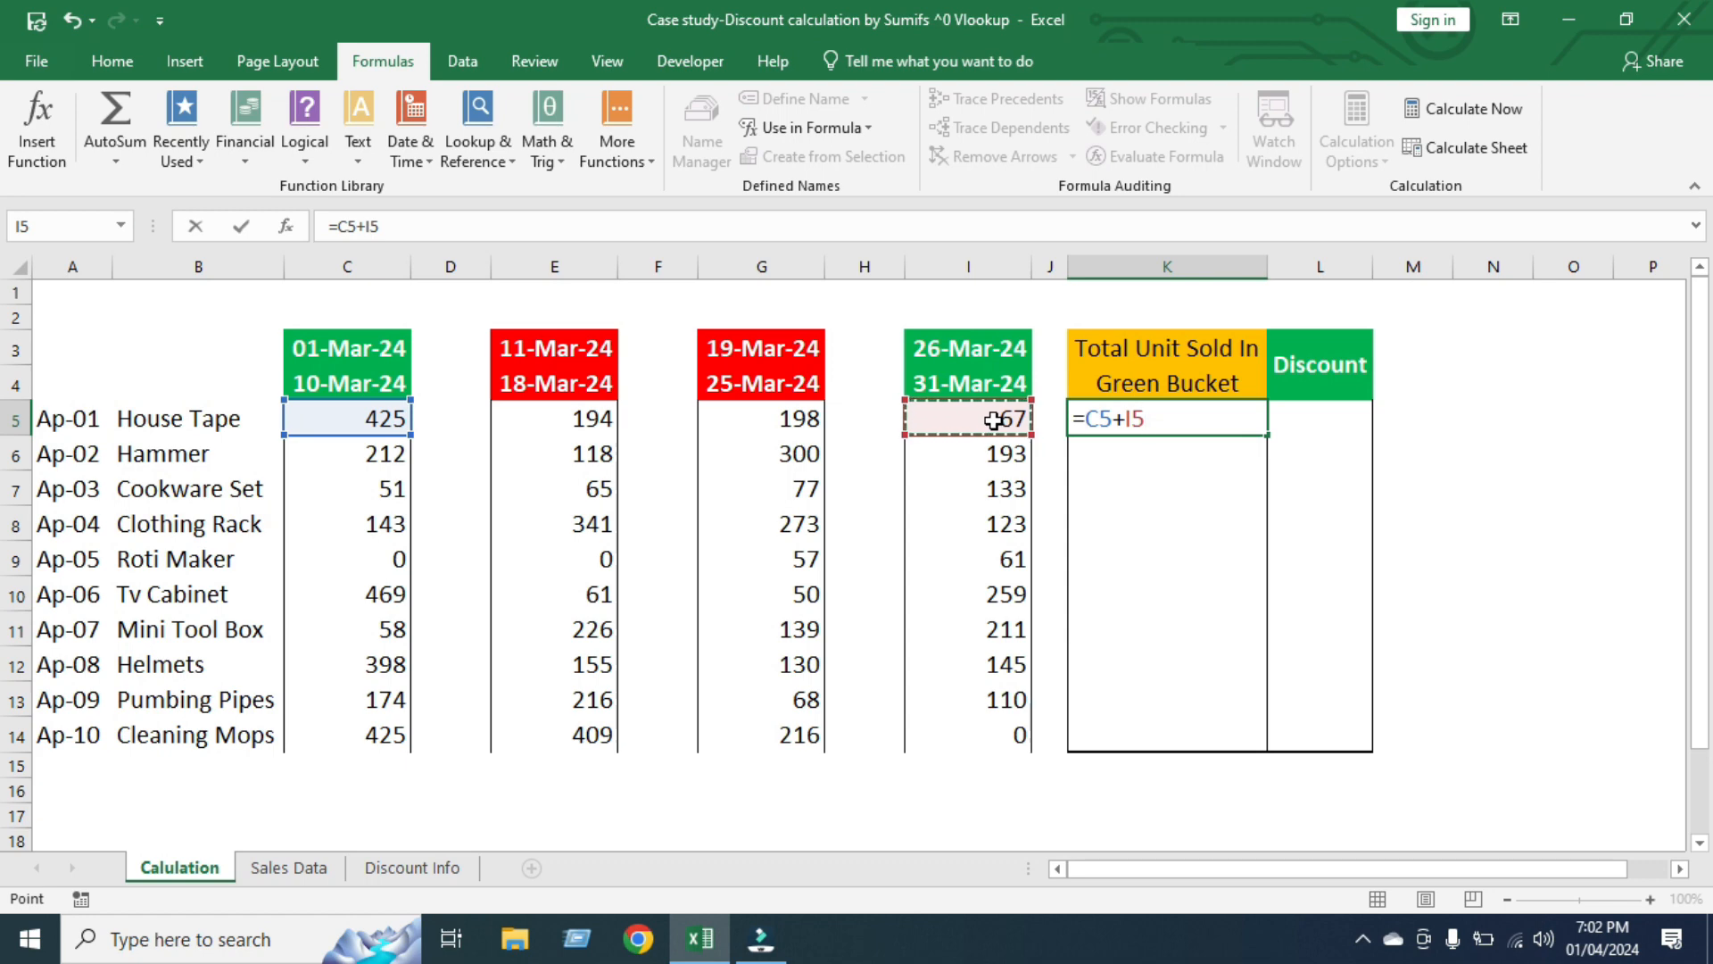
pyautogui.press('Return')
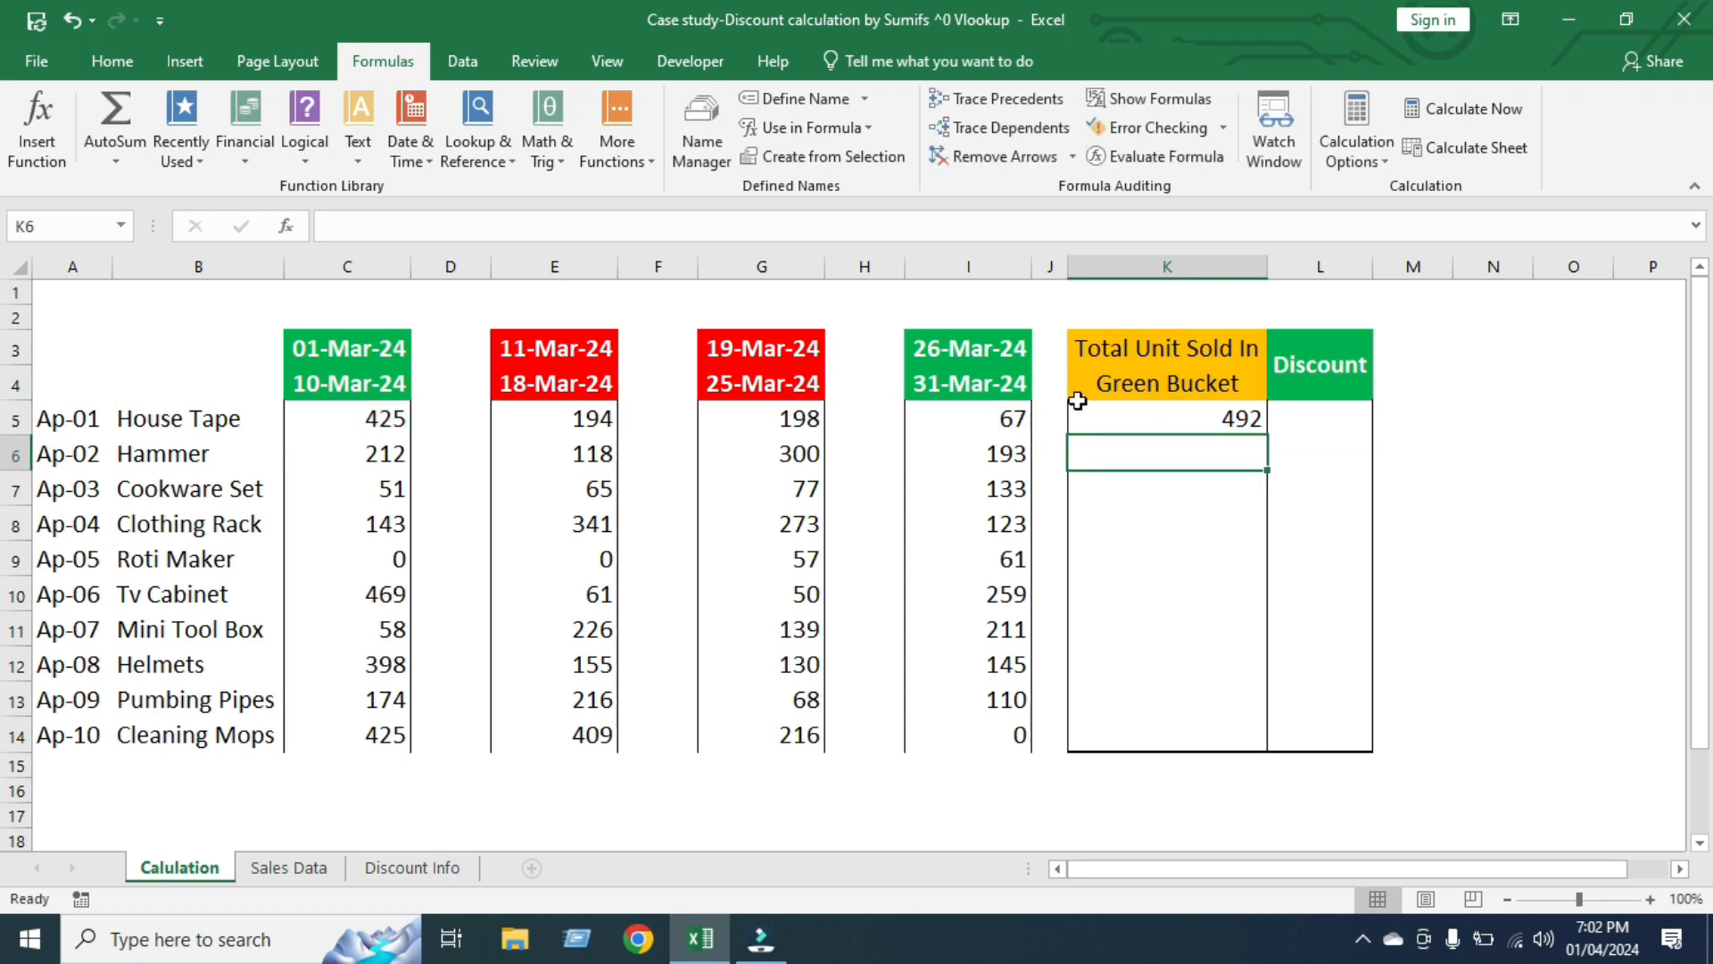
pyautogui.click(1201, 417)
pyautogui.moveTo(1265, 432); pyautogui.dragTo(1274, 741)
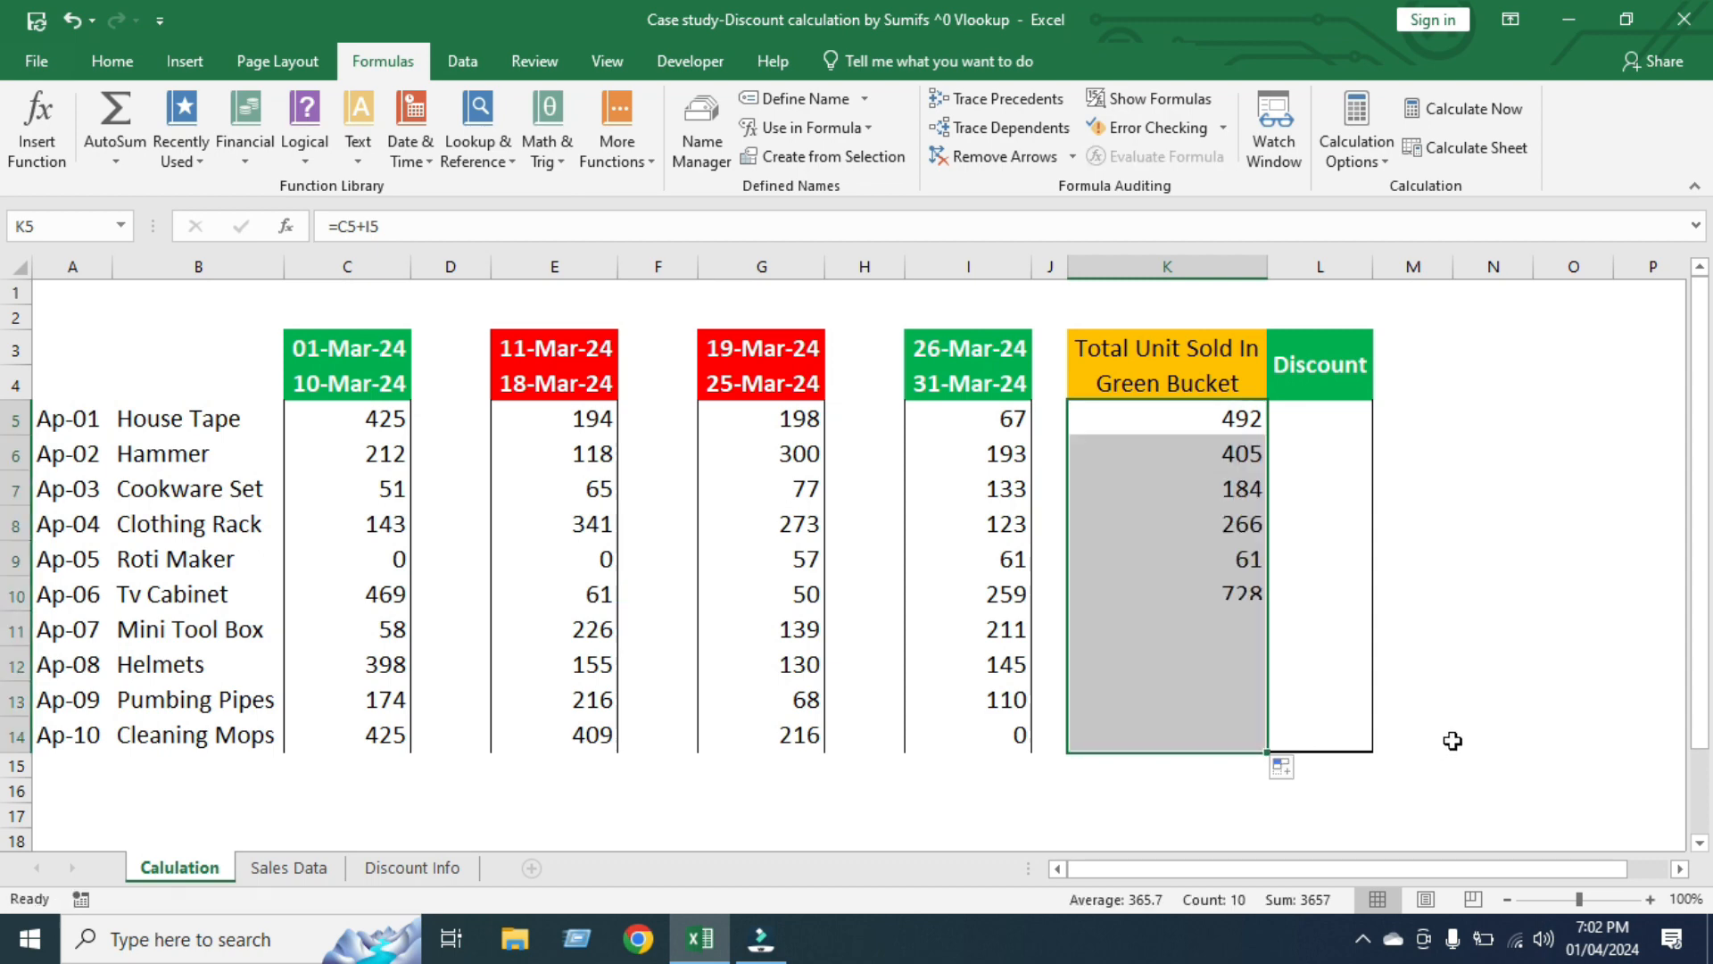
# Compare the green-bucket totals and the empty Discount column with the criteria table on the Discount Info sheet
pyautogui.click(1201, 419)
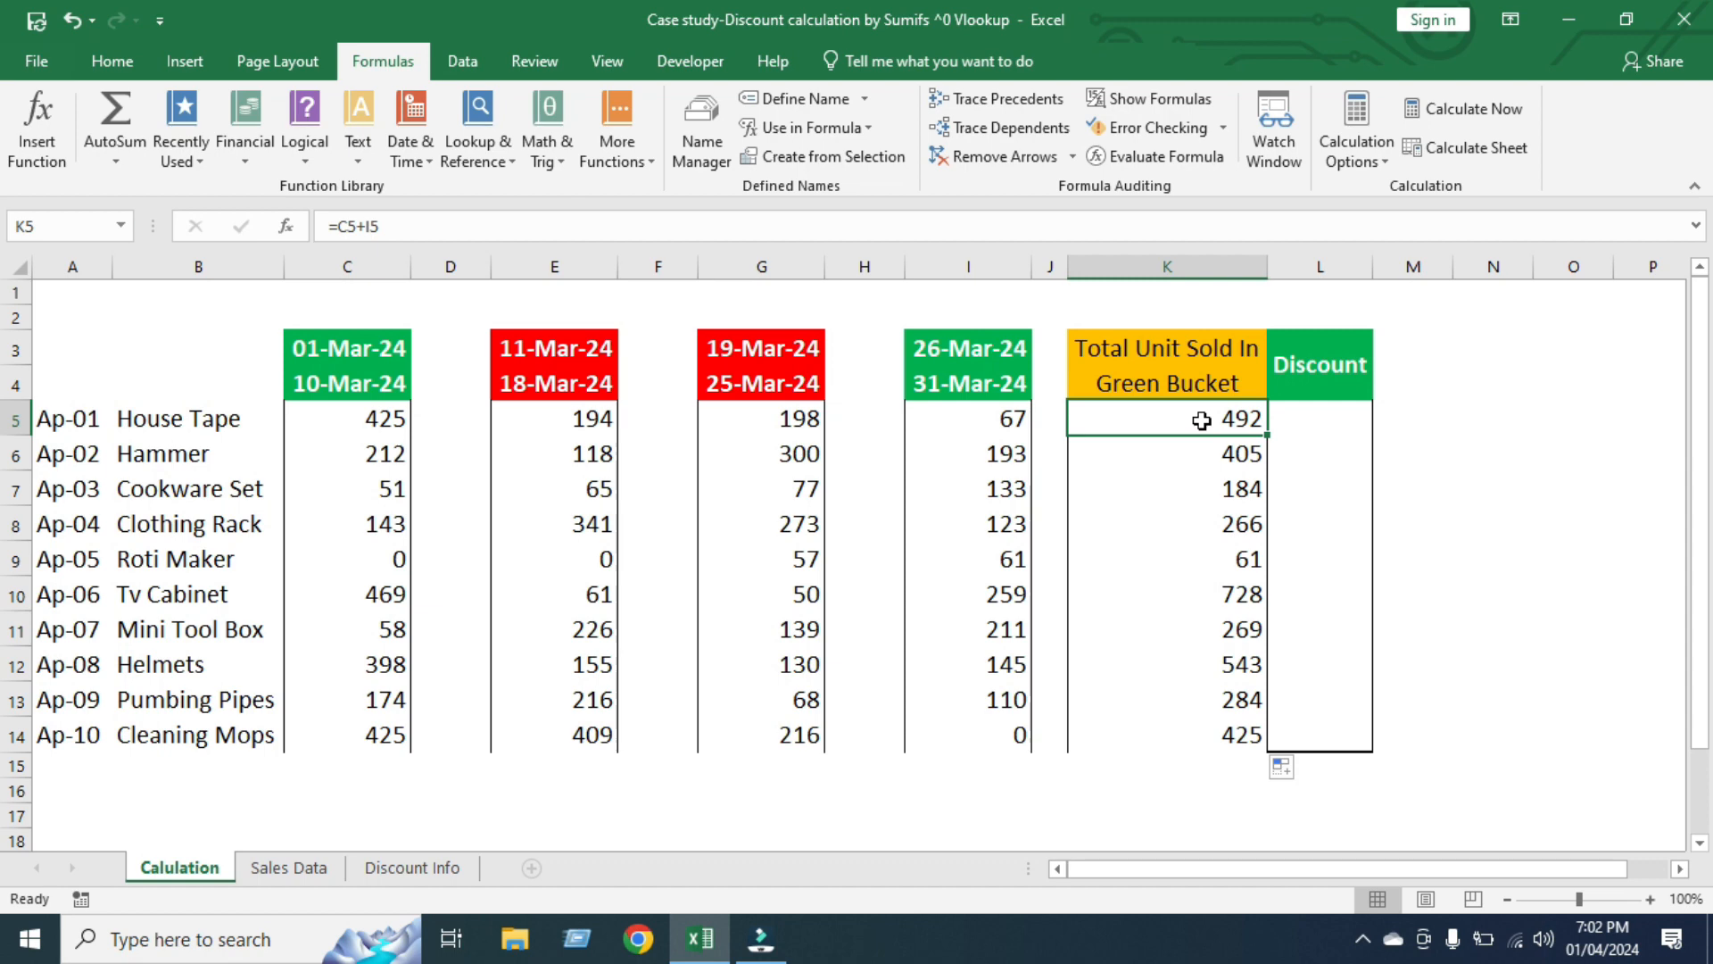
pyautogui.moveTo(1323, 417); pyautogui.dragTo(1321, 741)
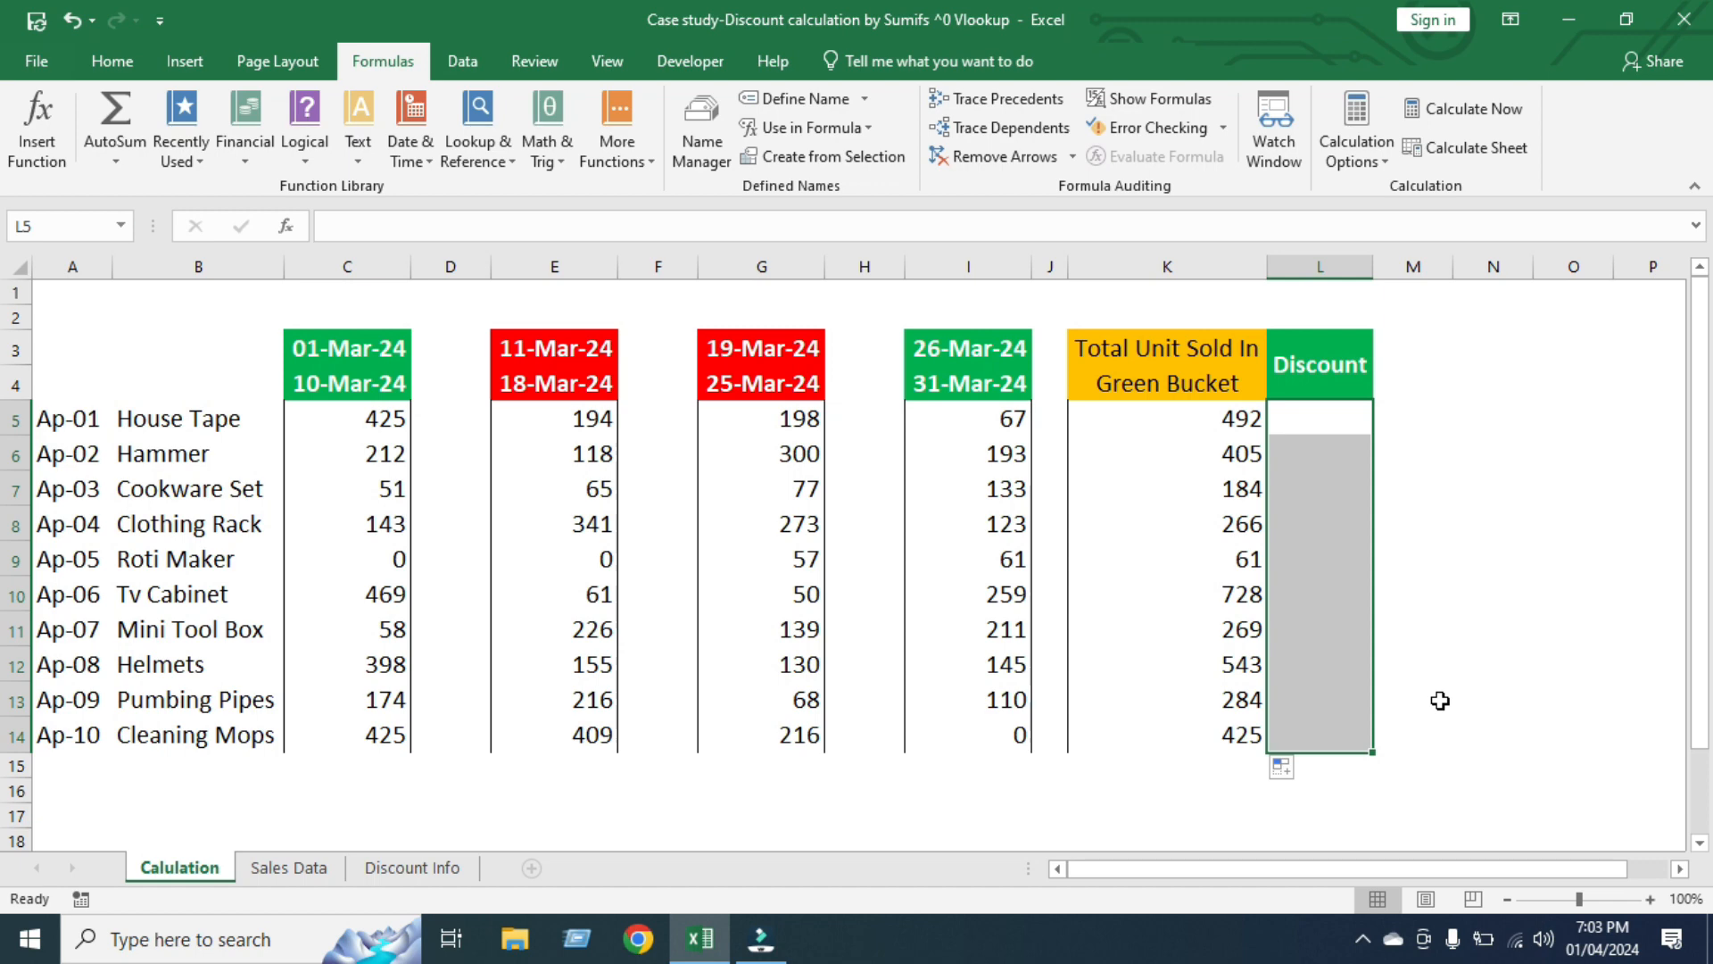
pyautogui.click(435, 865)
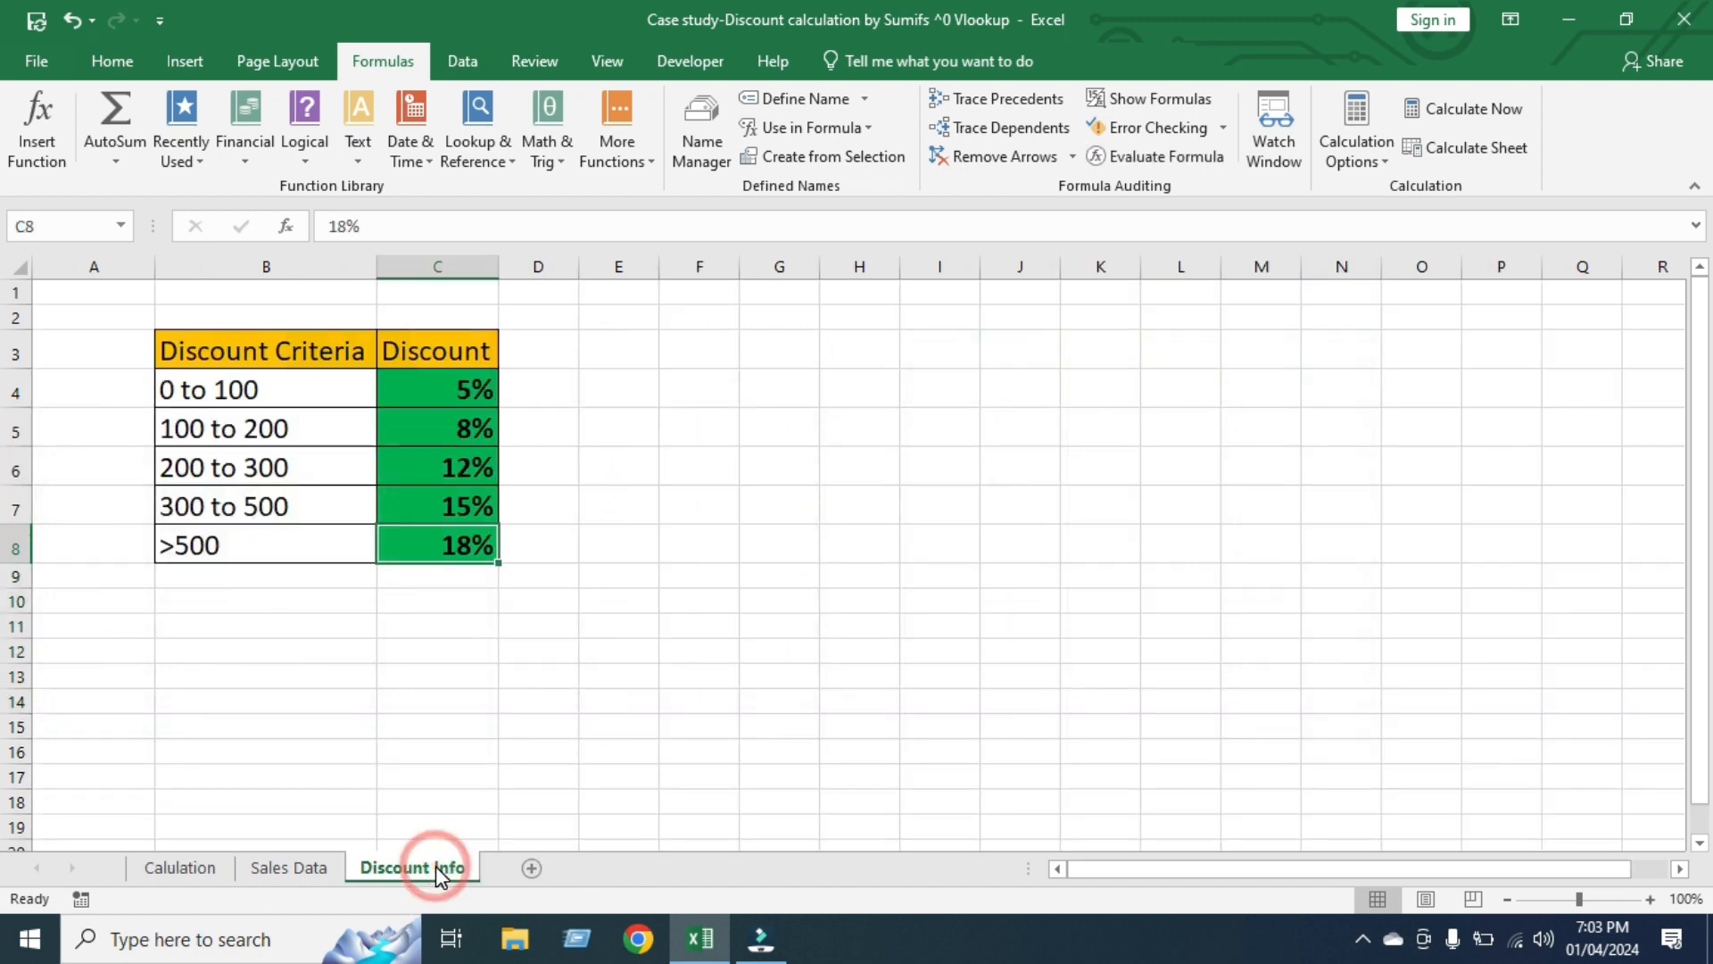
pyautogui.click(174, 867)
pyautogui.click(1313, 431)
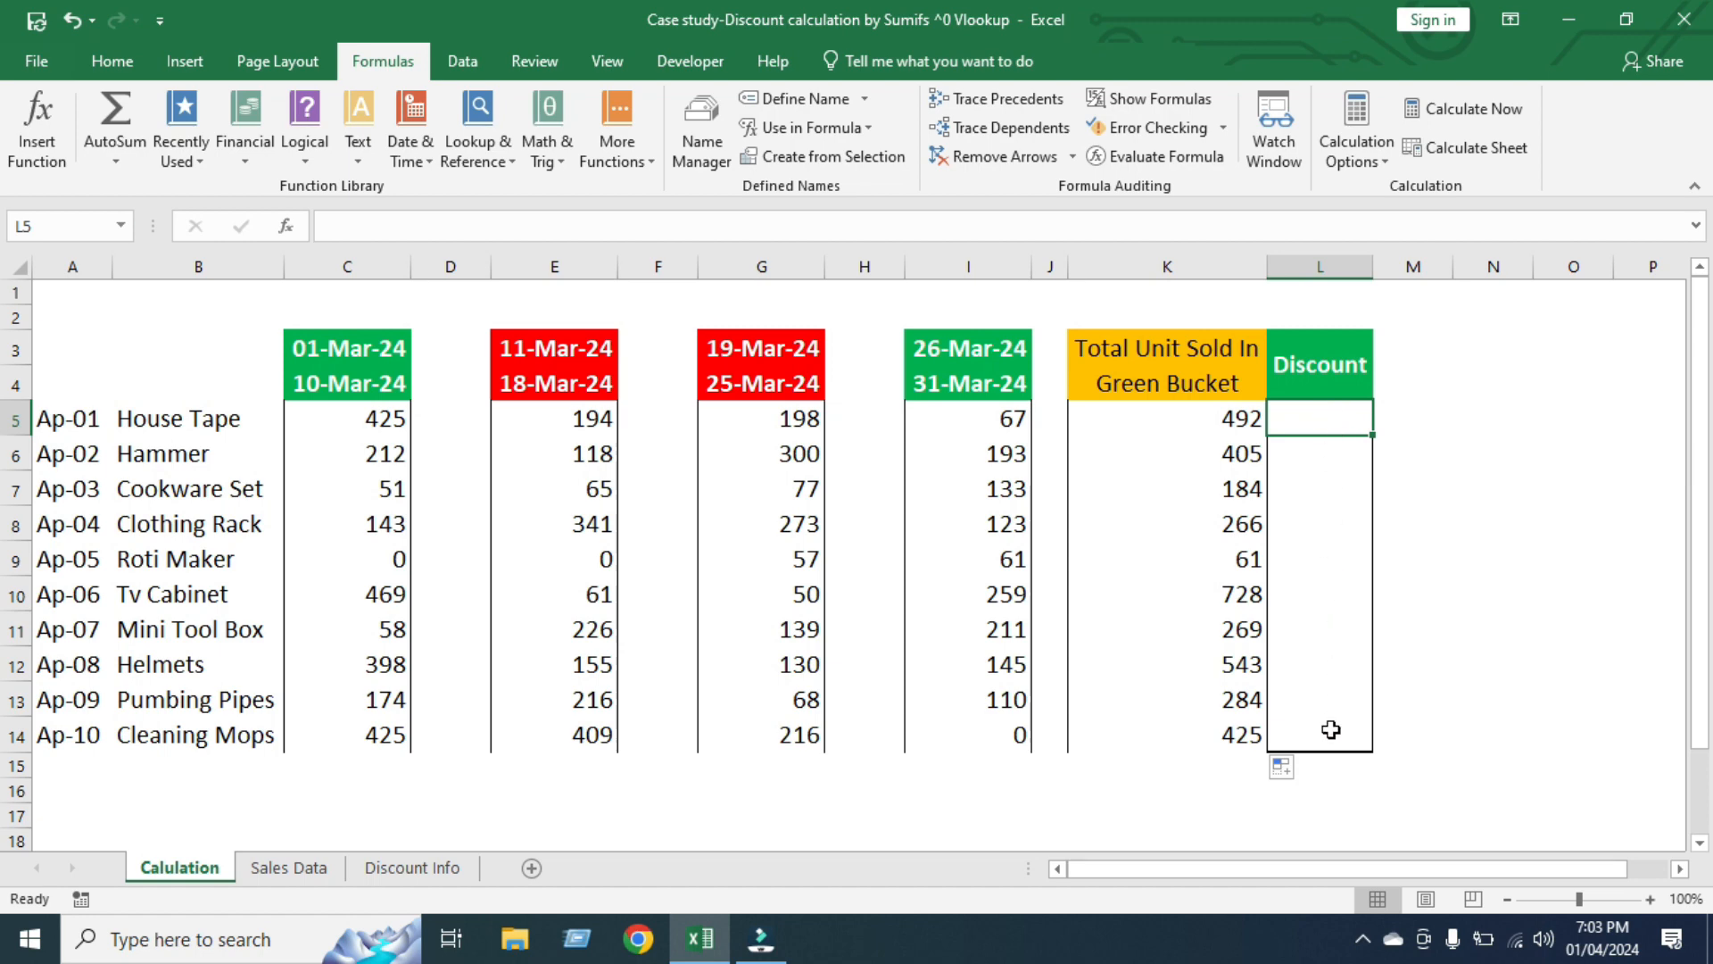
# On the Discount Info sheet, enter the slab lower limits 0, 101, 201, 301 and 501 in A4:A8 beside the discount criteria
pyautogui.click(411, 873)
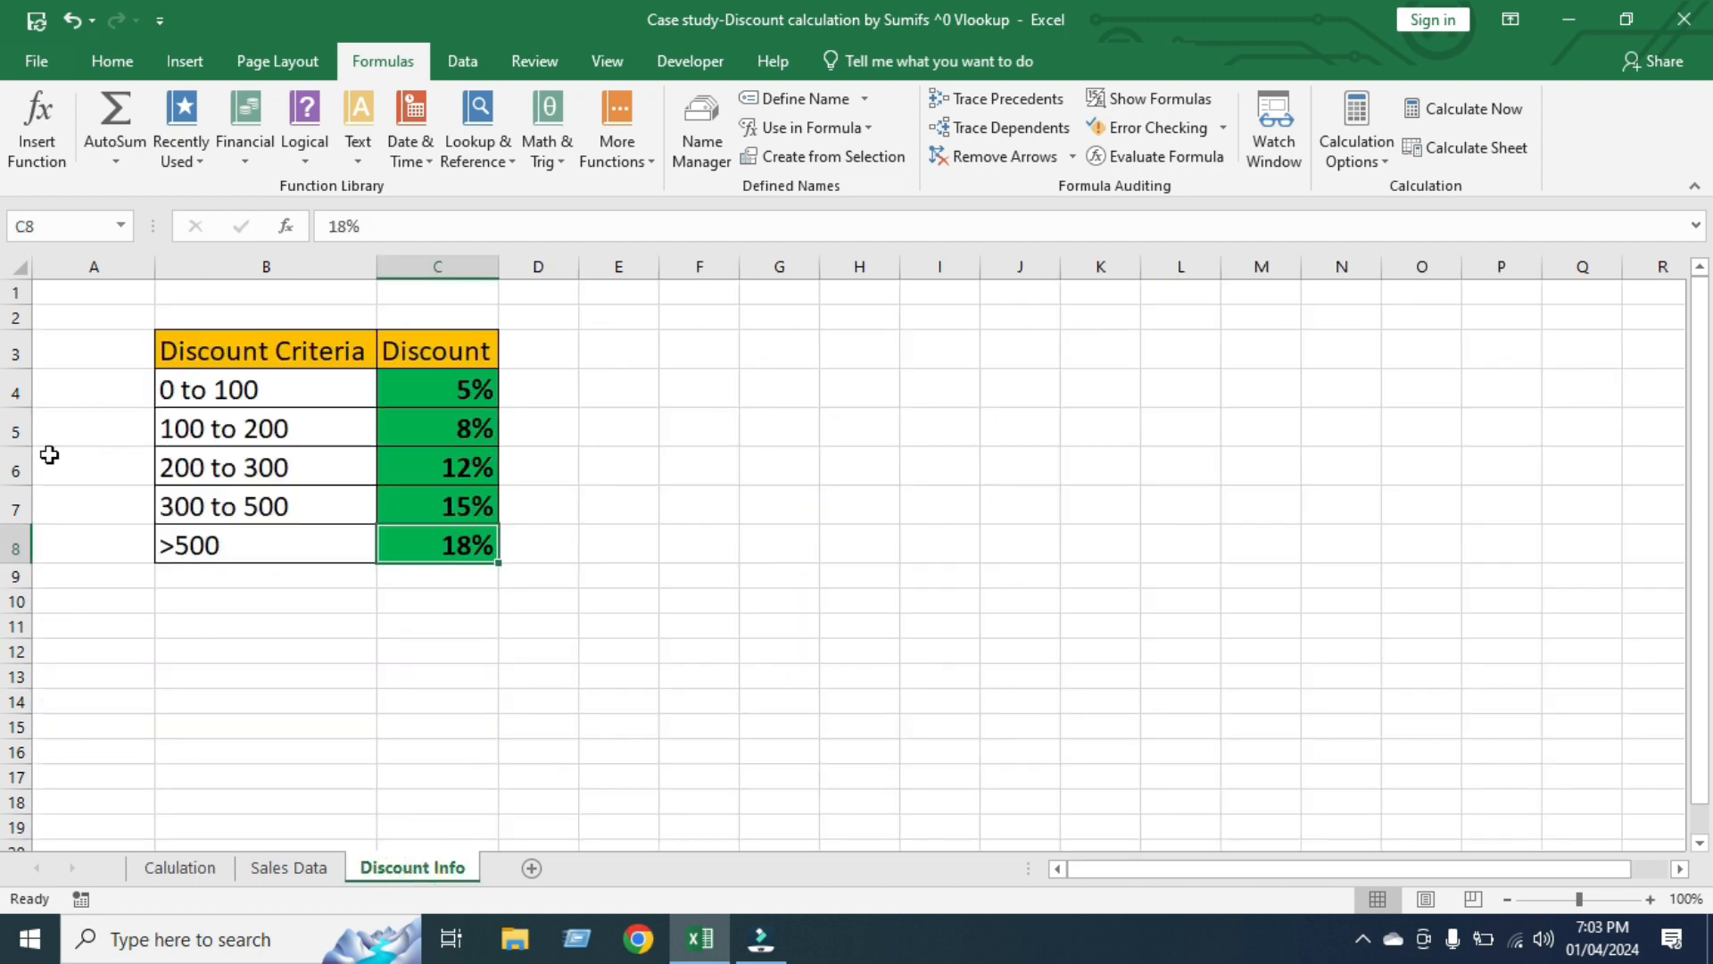
pyautogui.click(96, 398)
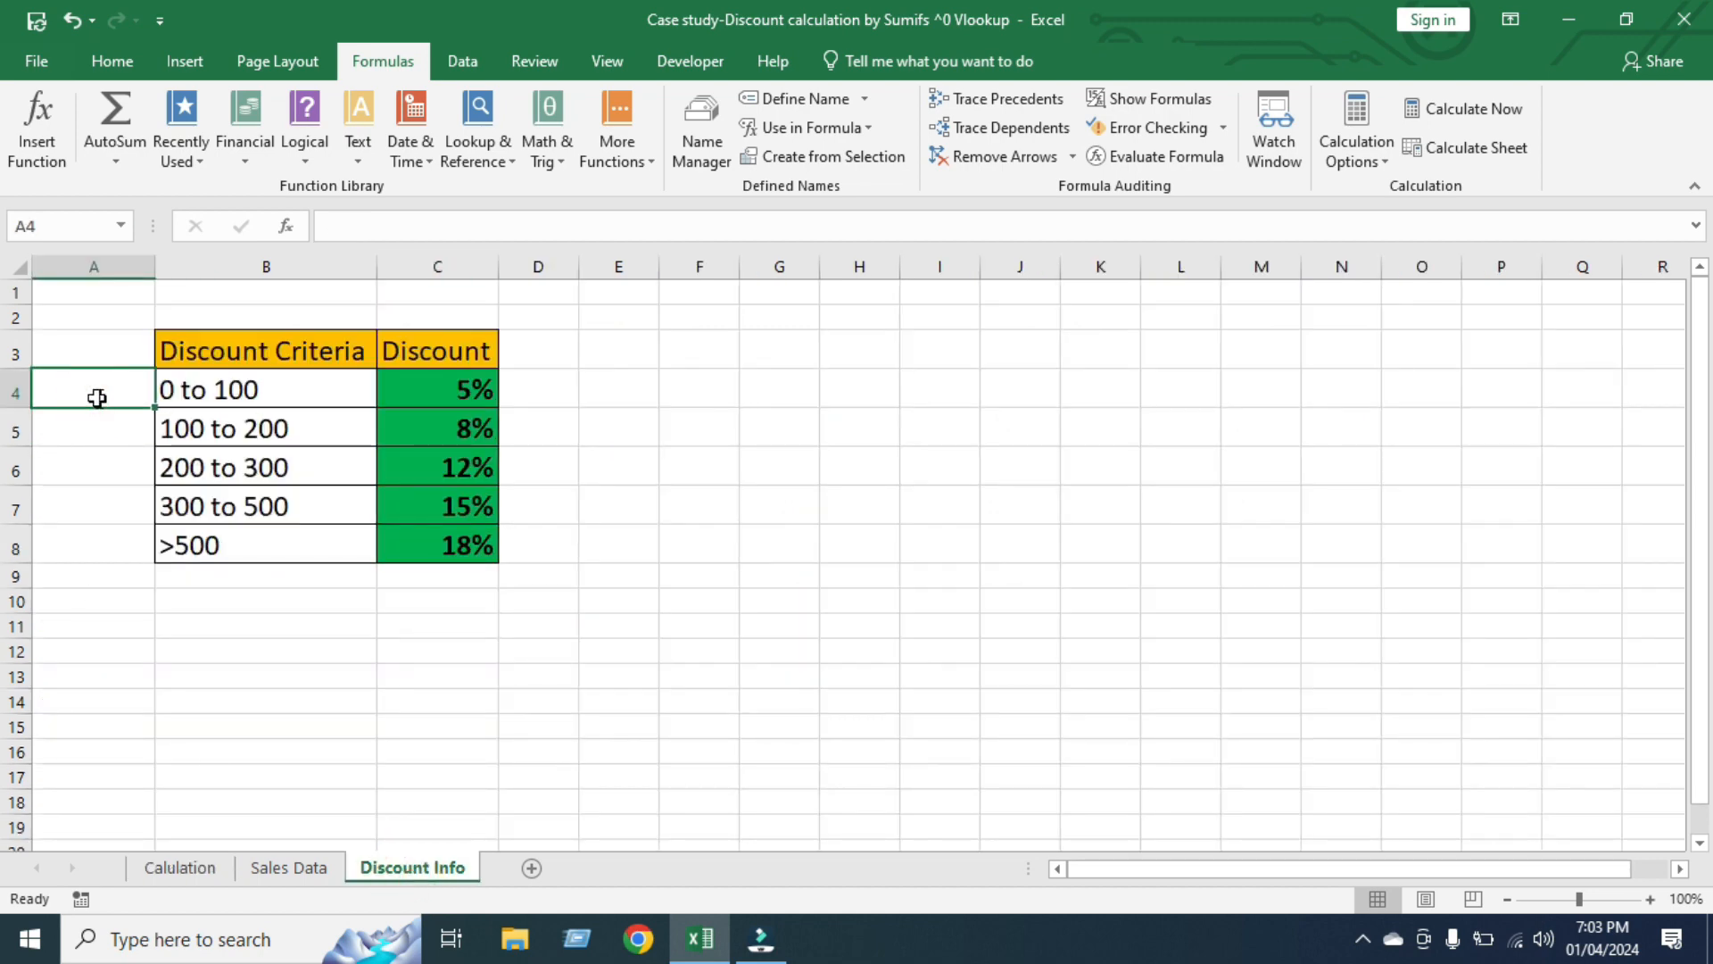
pyautogui.write('0')
pyautogui.press('Return')
pyautogui.write('1')
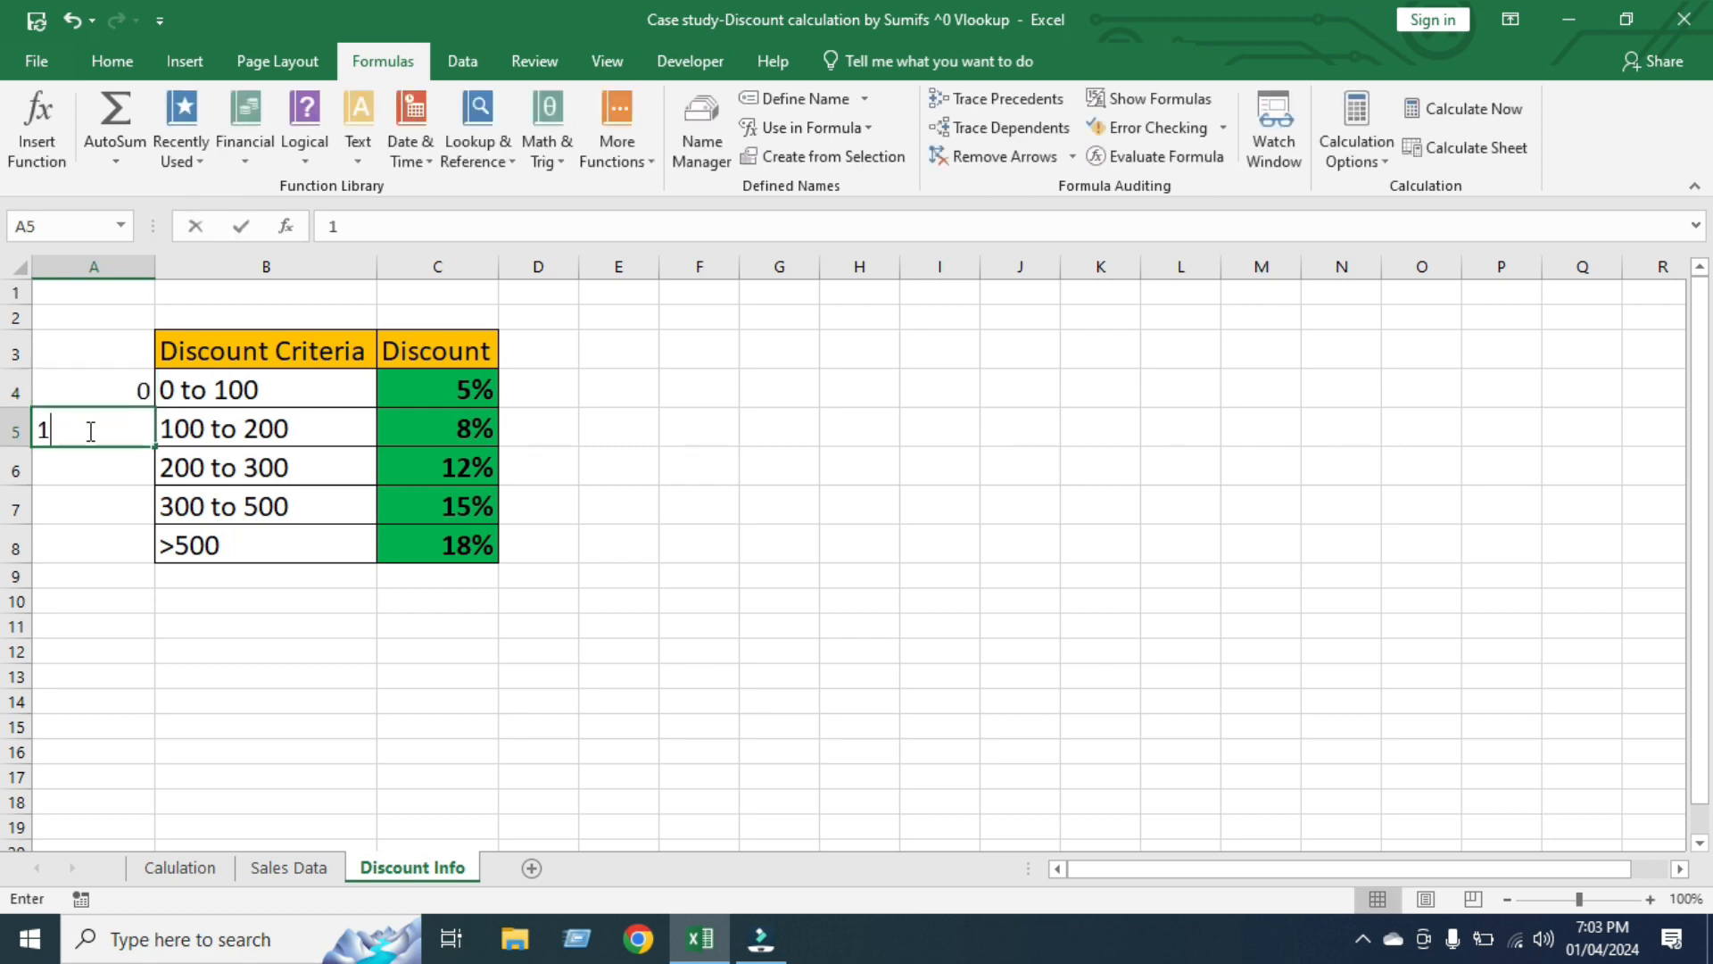
pyautogui.write('01')
pyautogui.click(107, 464)
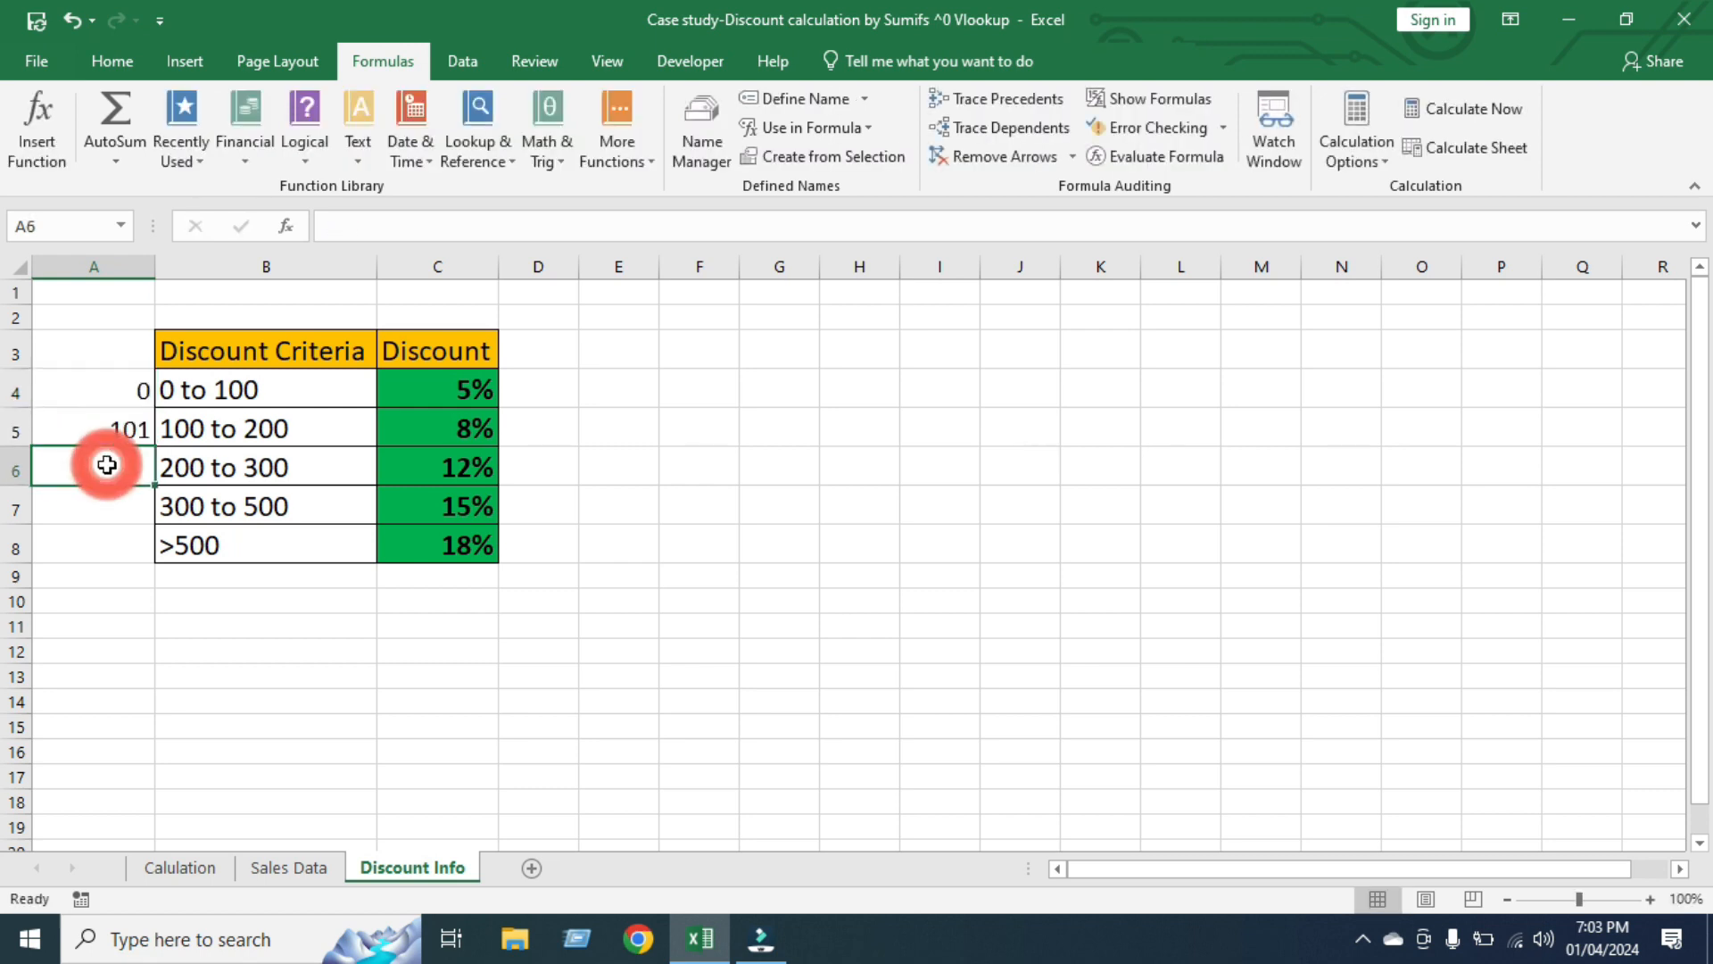
pyautogui.write('201')
pyautogui.click(95, 515)
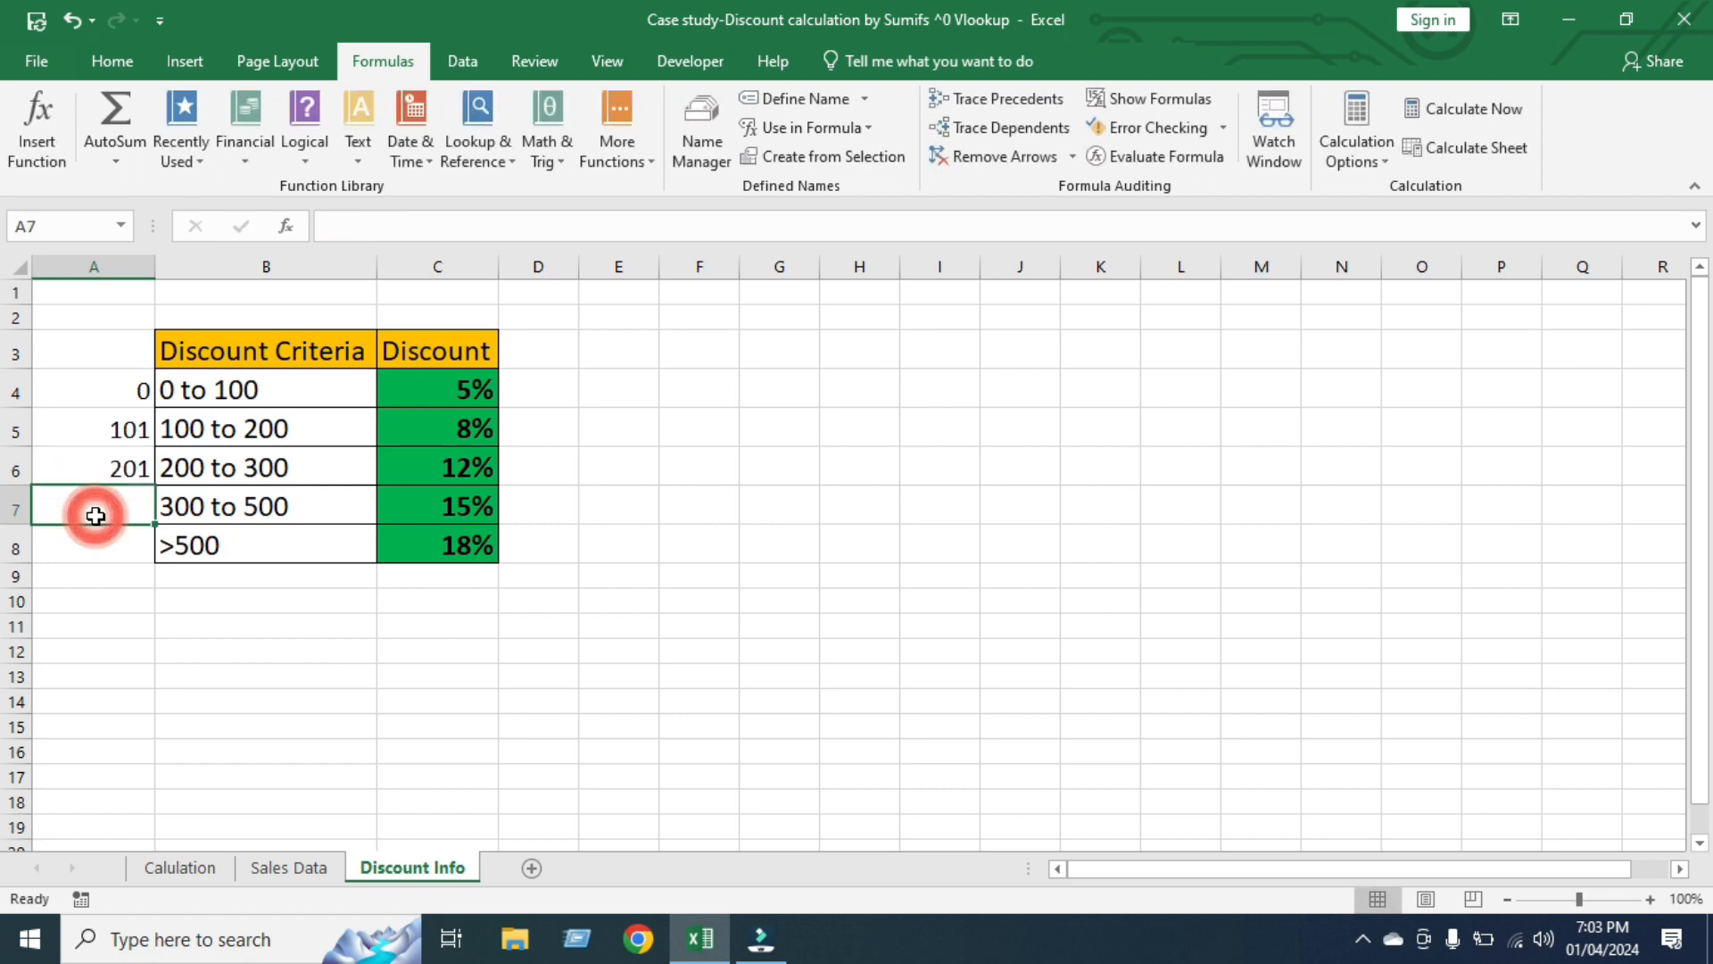
pyautogui.write('301')
pyautogui.click(93, 542)
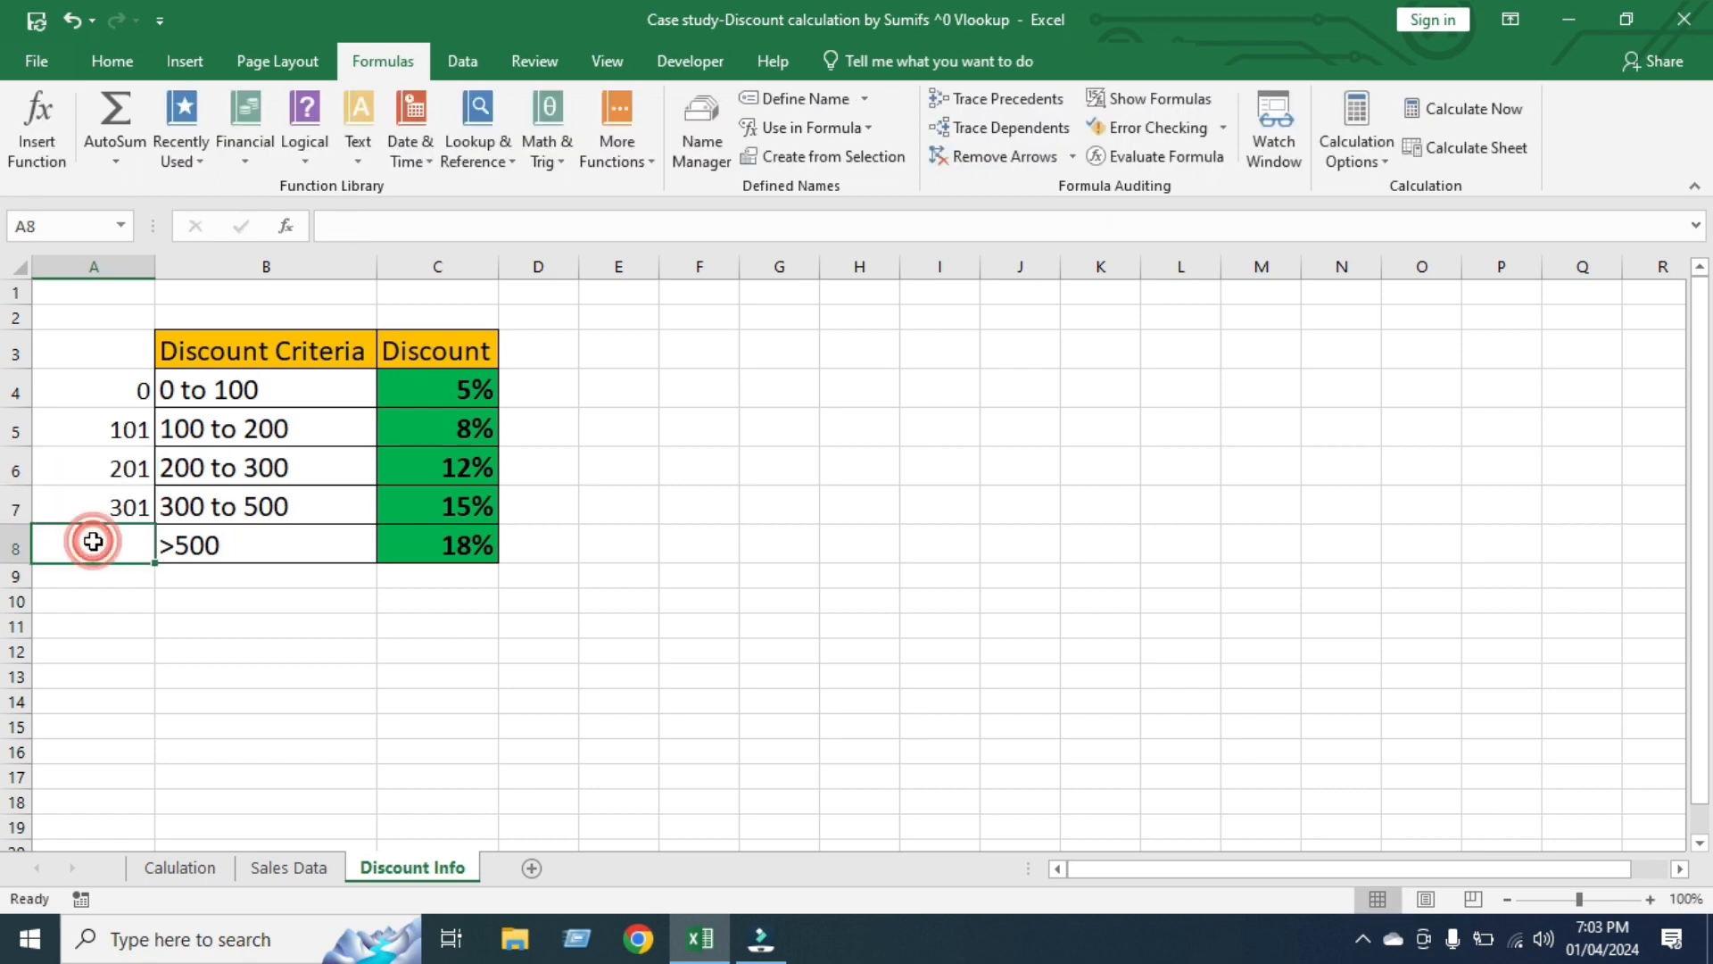
pyautogui.write('501')
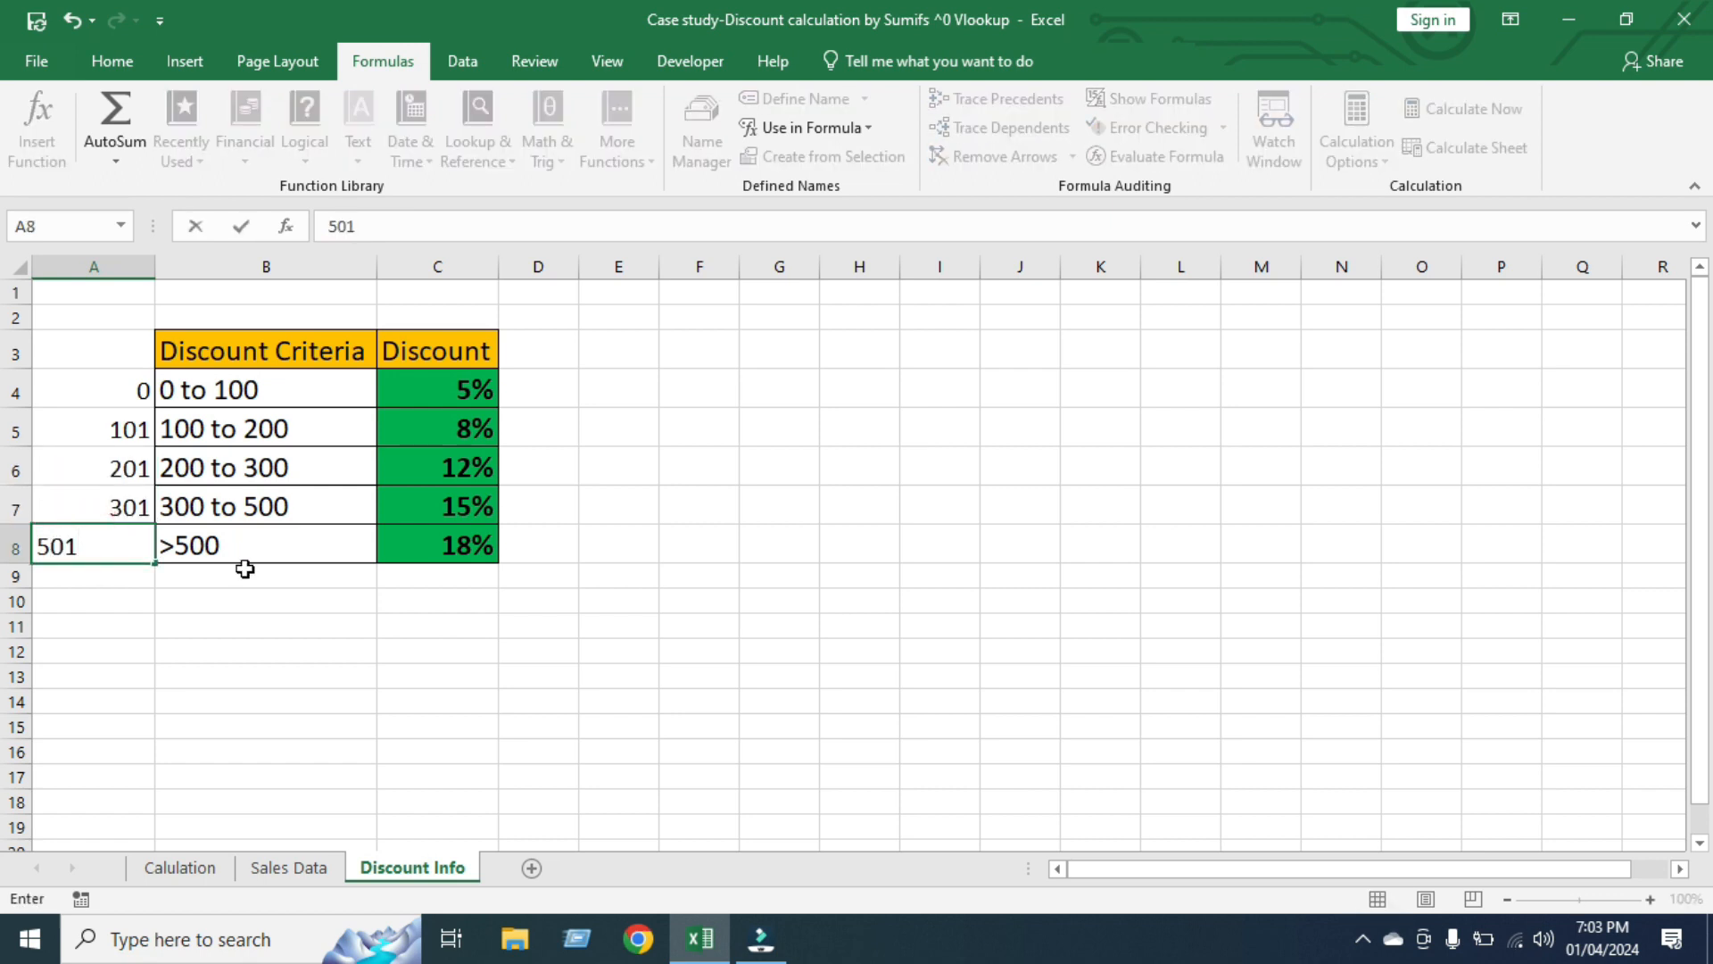
pyautogui.press('Return')
pyautogui.click(424, 627)
# Compare the lower limits in A4:A8 and the criteria text in B4:B8 with the green-bucket totals on the Calulation sheet
pyautogui.moveTo(104, 382); pyautogui.dragTo(114, 539)
pyautogui.click(425, 685)
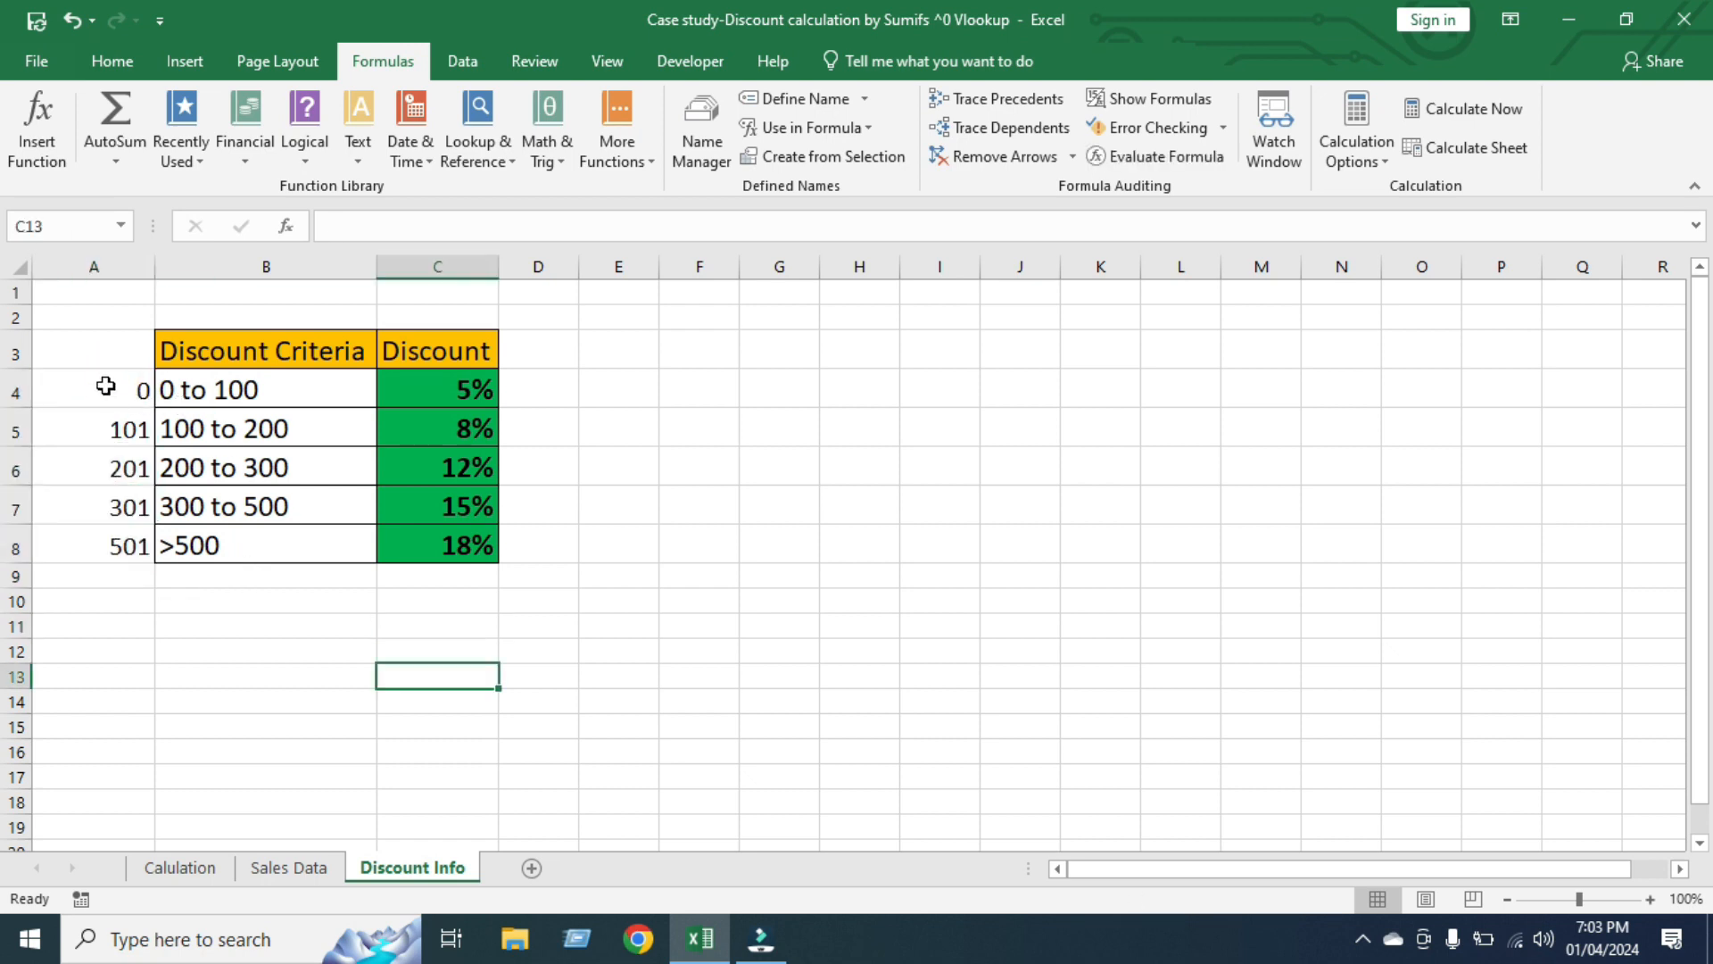
pyautogui.moveTo(103, 384); pyautogui.dragTo(108, 541)
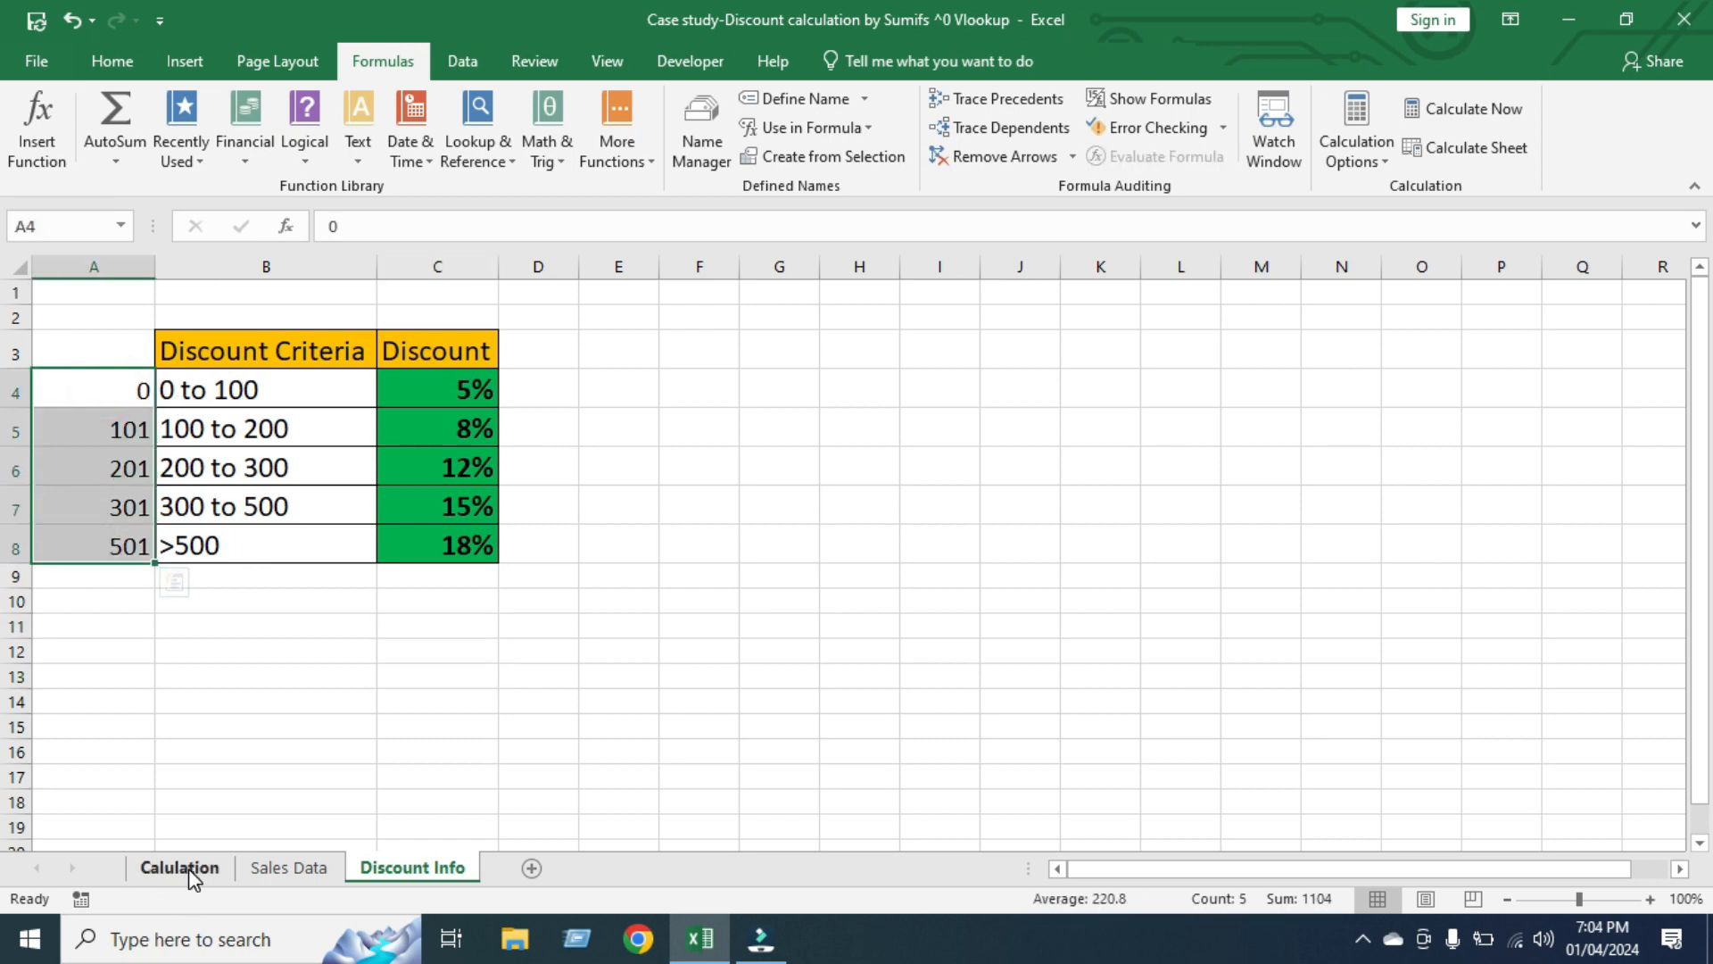
pyautogui.click(191, 873)
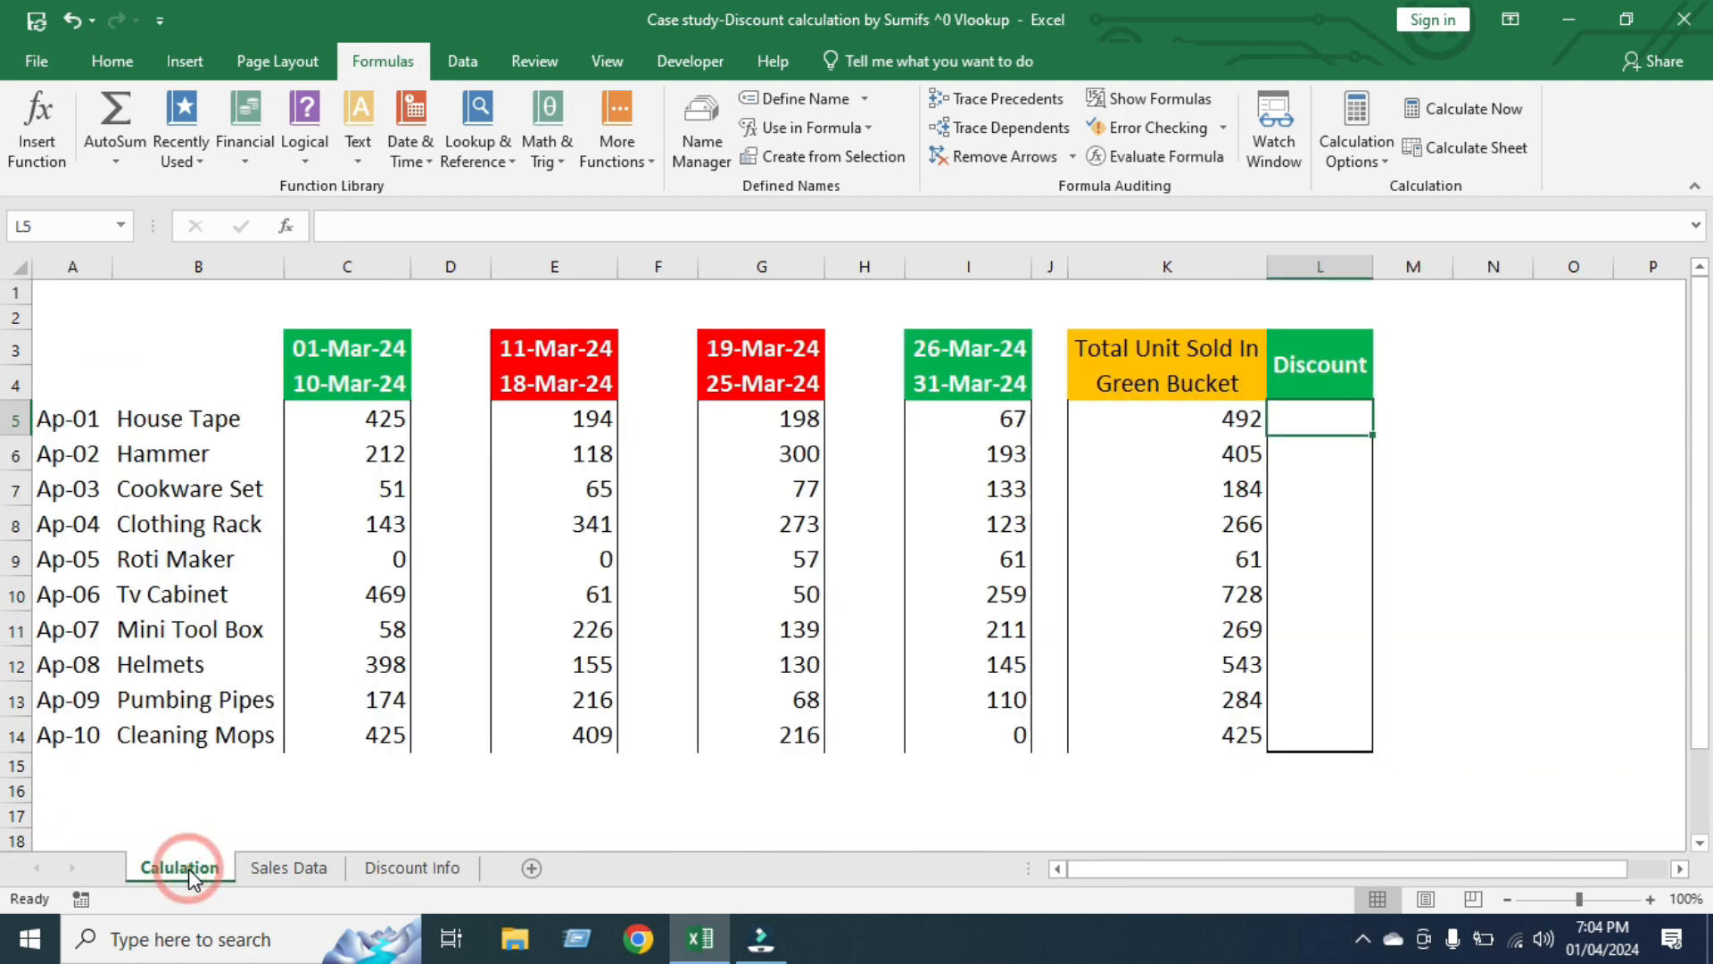
pyautogui.click(1215, 419)
pyautogui.moveTo(1214, 443); pyautogui.dragTo(1232, 727)
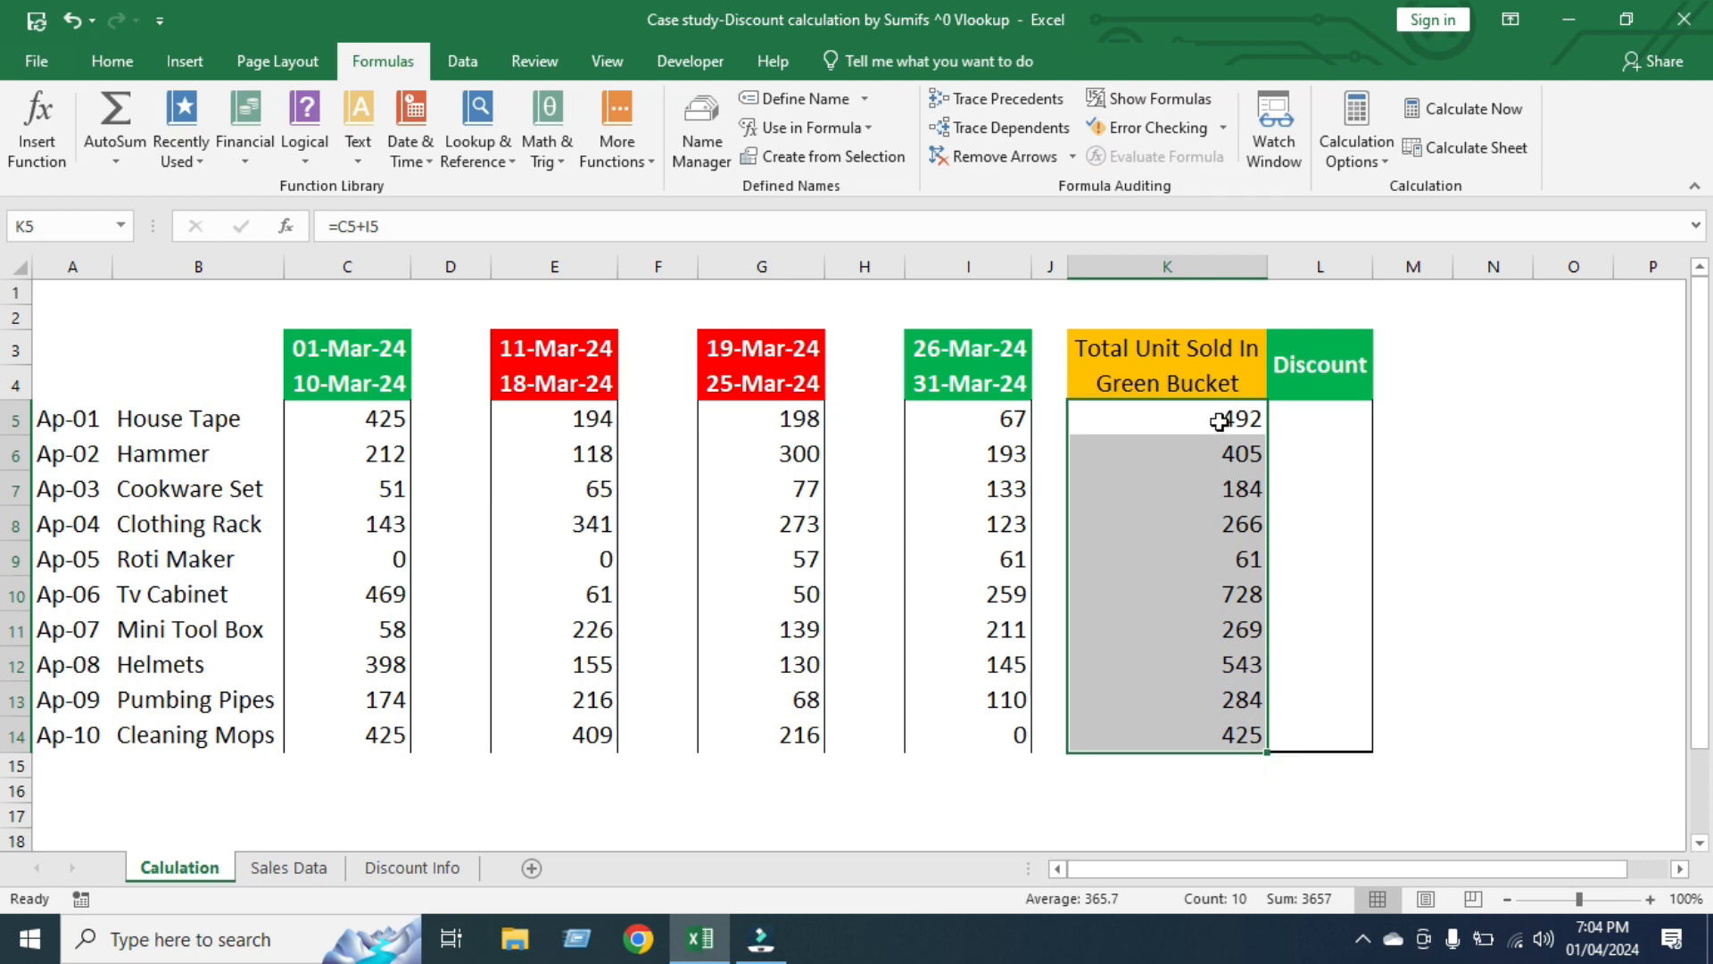
pyautogui.moveTo(1218, 420); pyautogui.dragTo(1221, 727)
pyautogui.click(428, 870)
pyautogui.moveTo(291, 387); pyautogui.dragTo(284, 539)
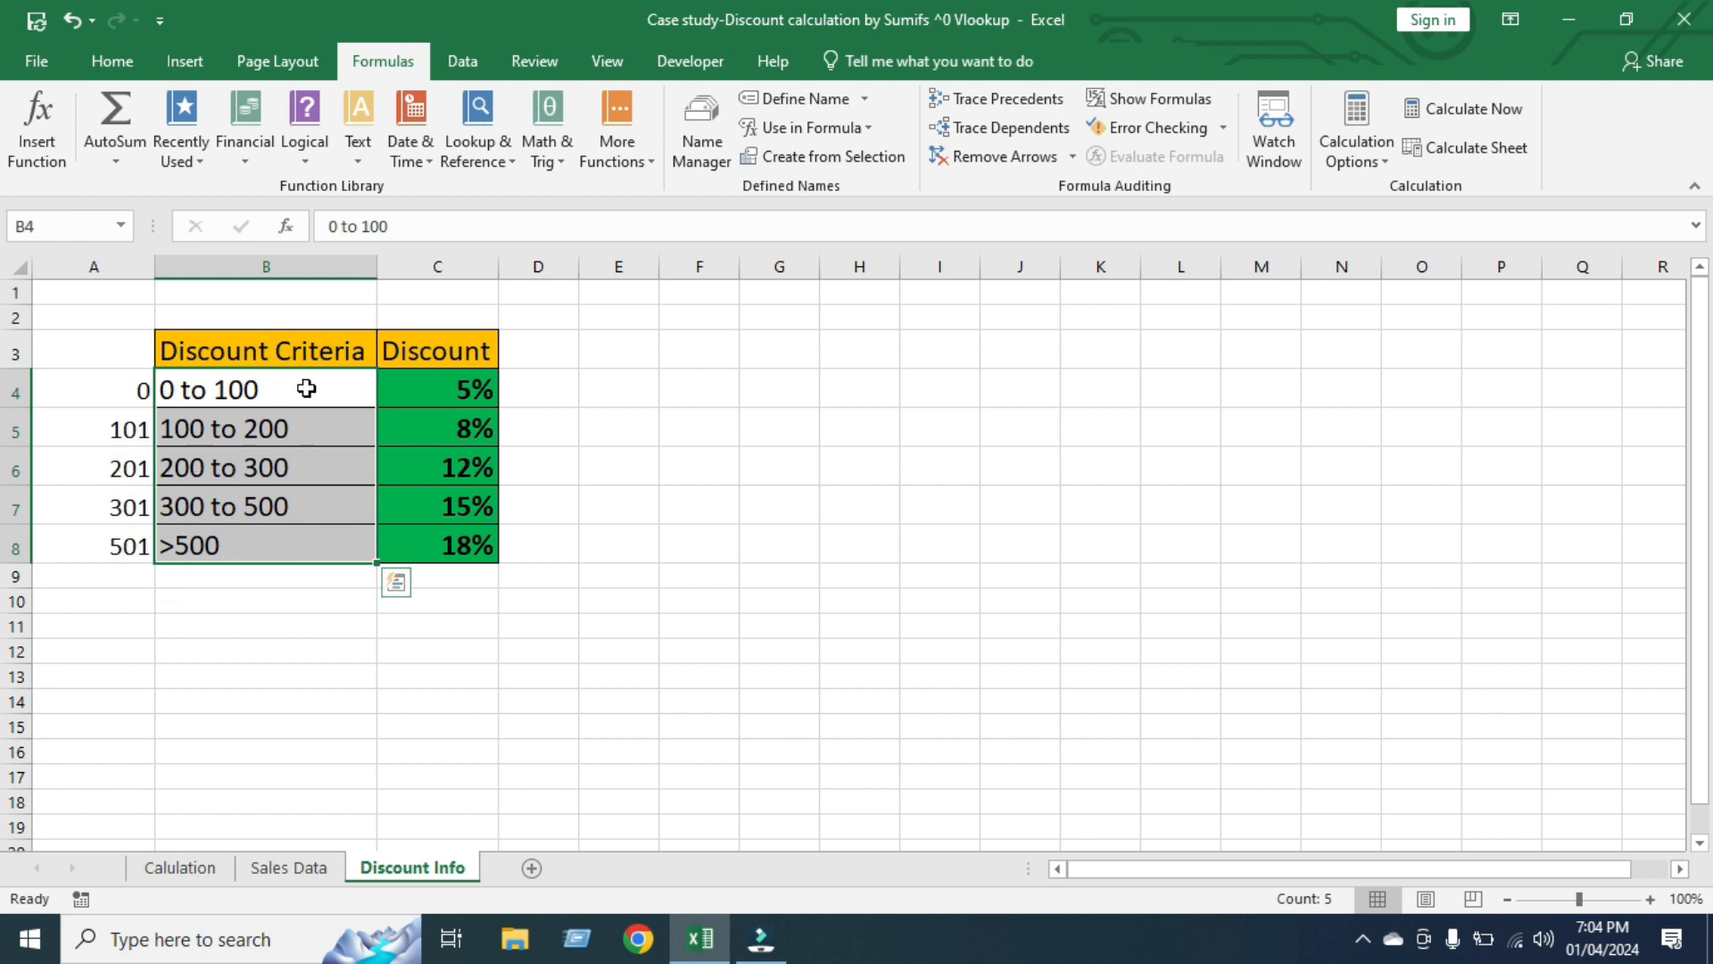
pyautogui.moveTo(308, 390); pyautogui.dragTo(302, 543)
pyautogui.moveTo(98, 384); pyautogui.dragTo(93, 536)
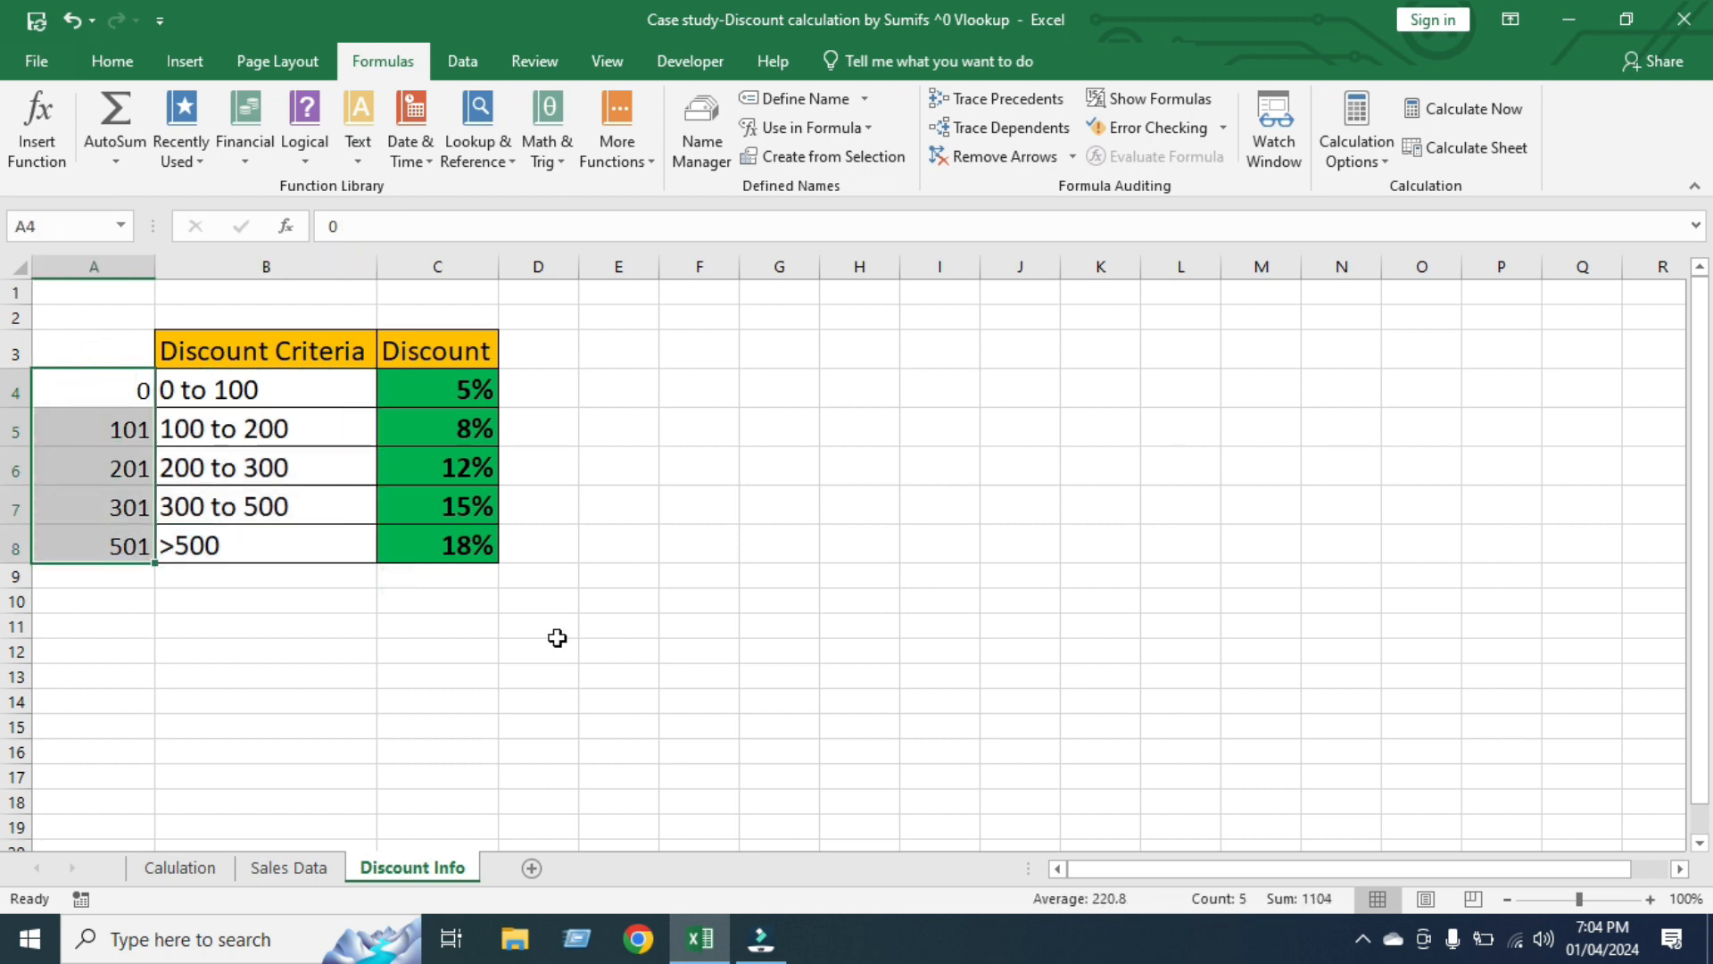
# Start a VLOOKUP in L5 of the Calulation sheet with lookup value K5 and the absolute table range 'Discount Info'!$A$3:$C$8
pyautogui.click(183, 879)
pyautogui.click(1307, 422)
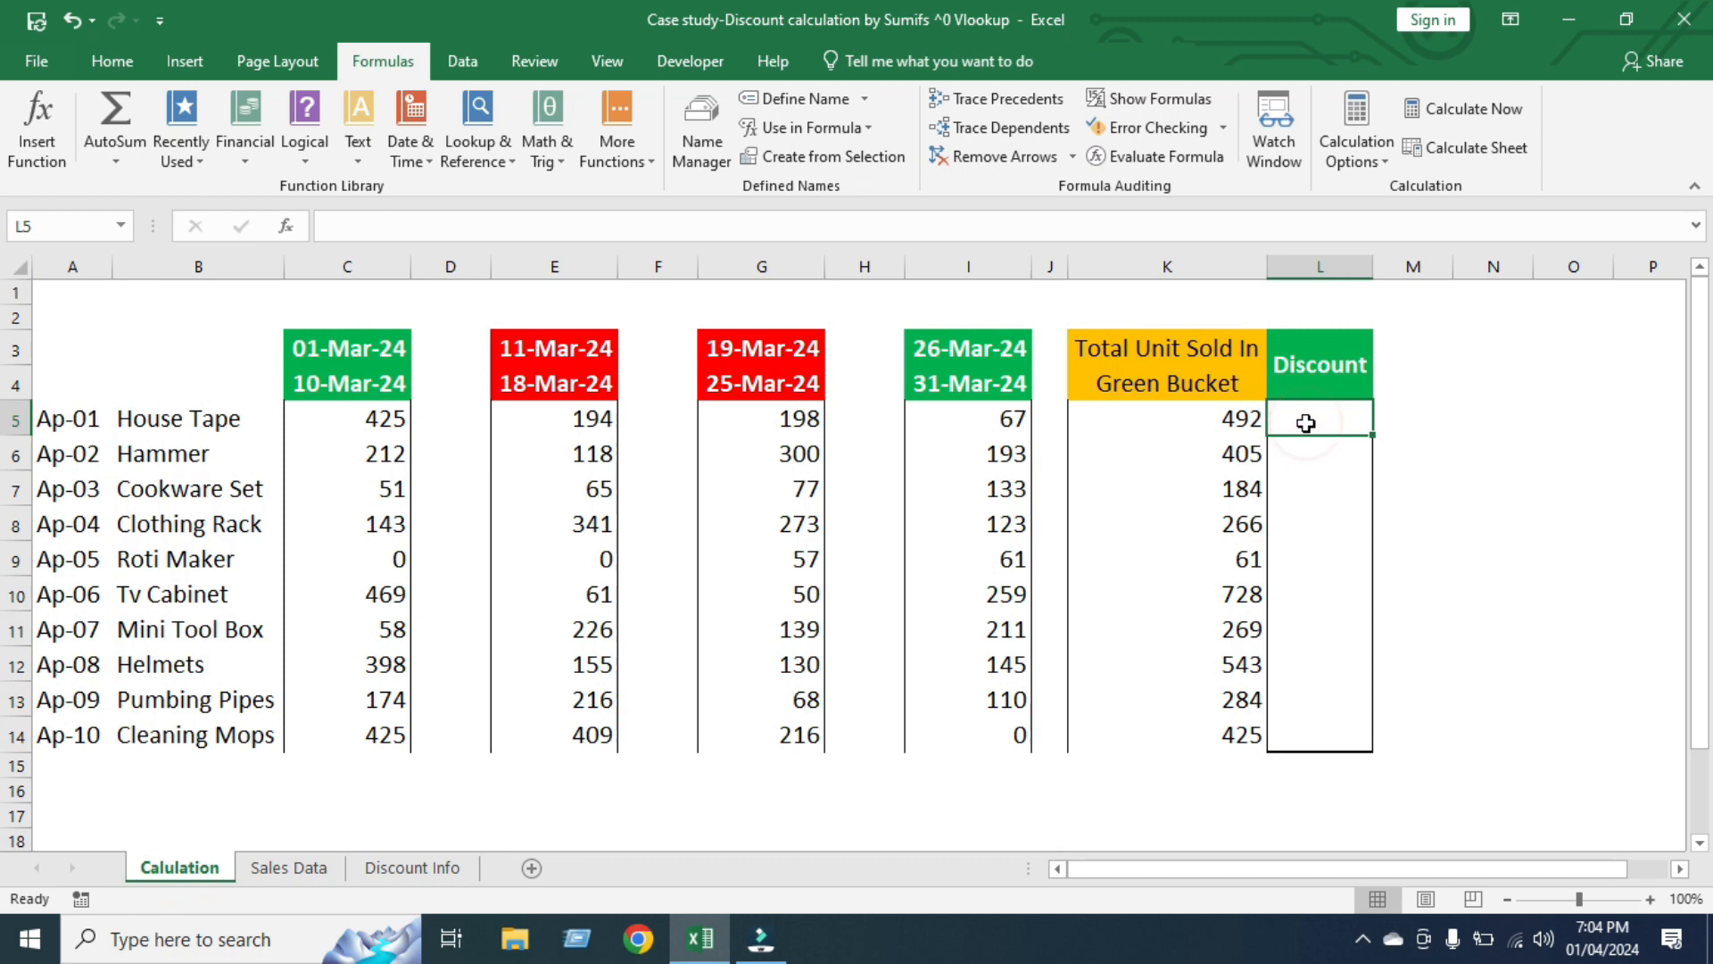
pyautogui.write('=vlo')
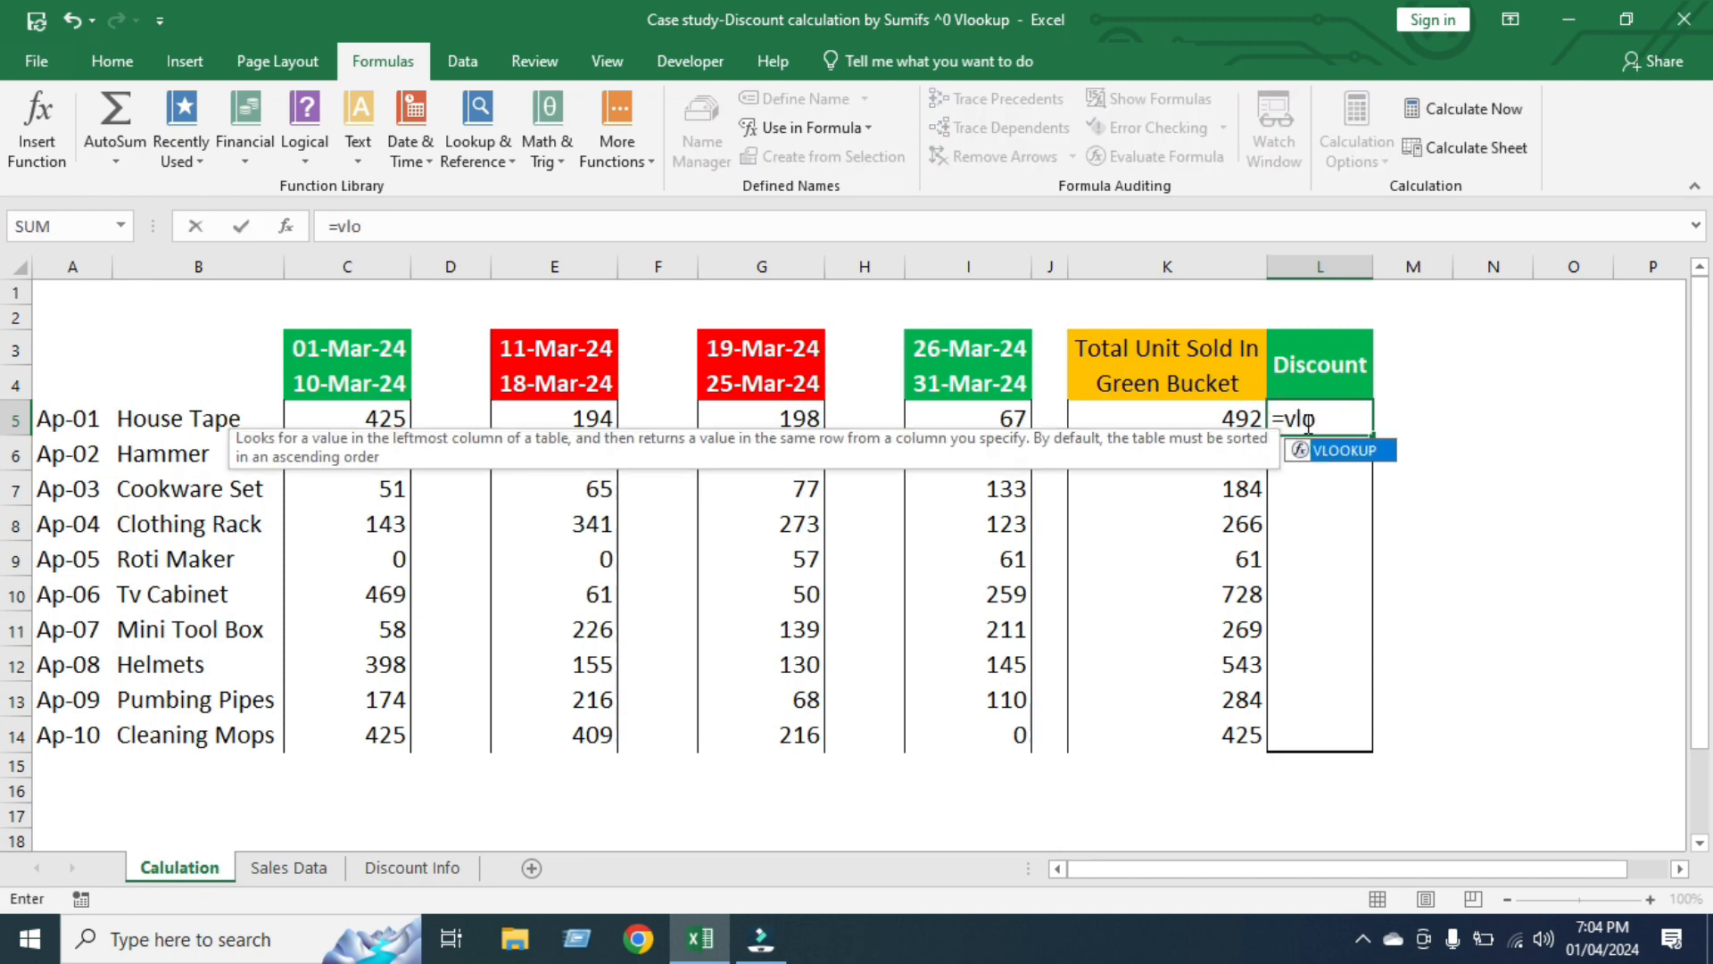
pyautogui.press('Tab')
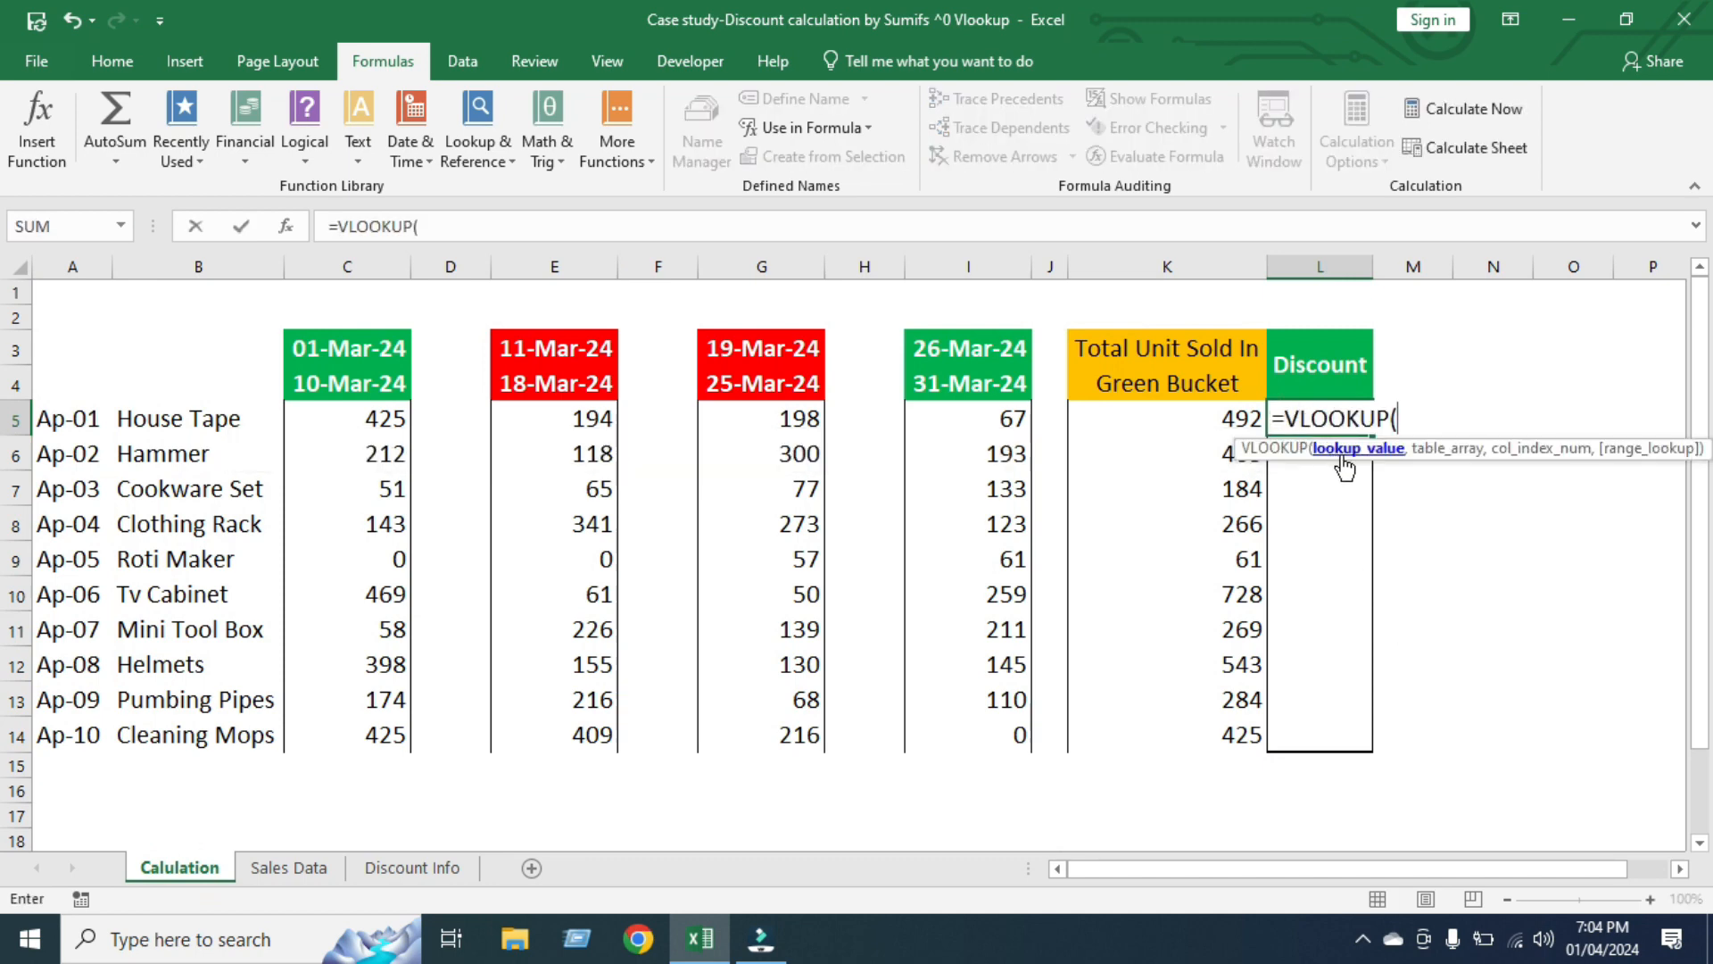
pyautogui.click(1183, 413)
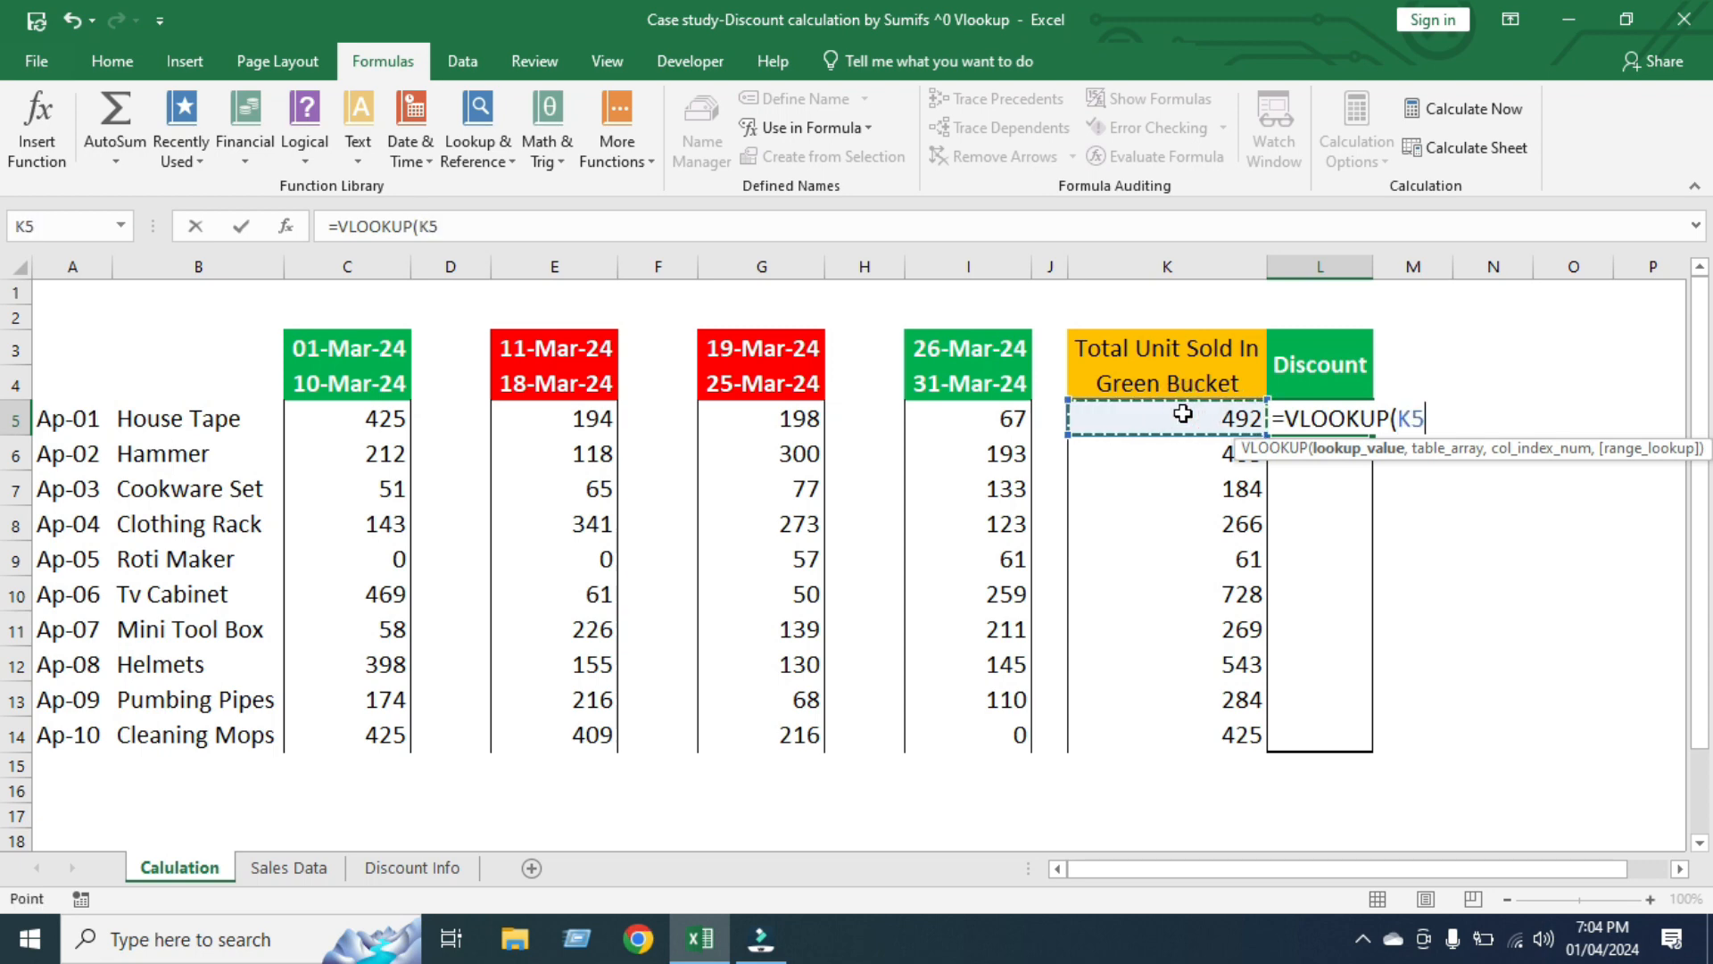
pyautogui.write(',')
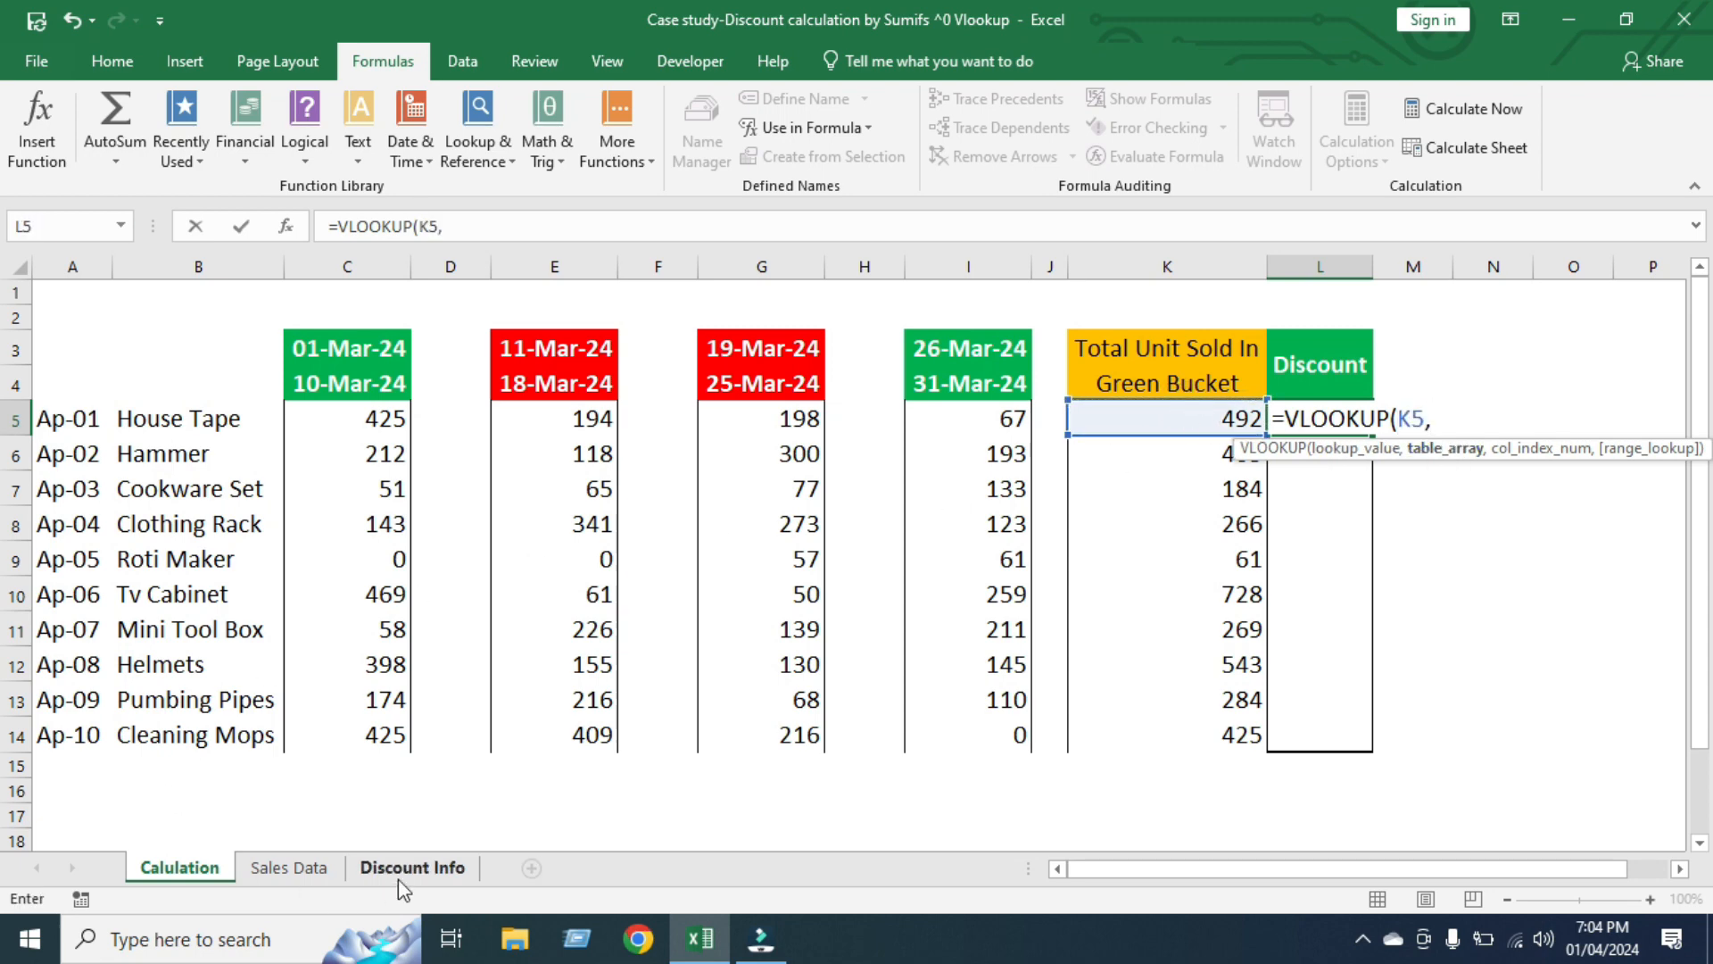
pyautogui.click(436, 870)
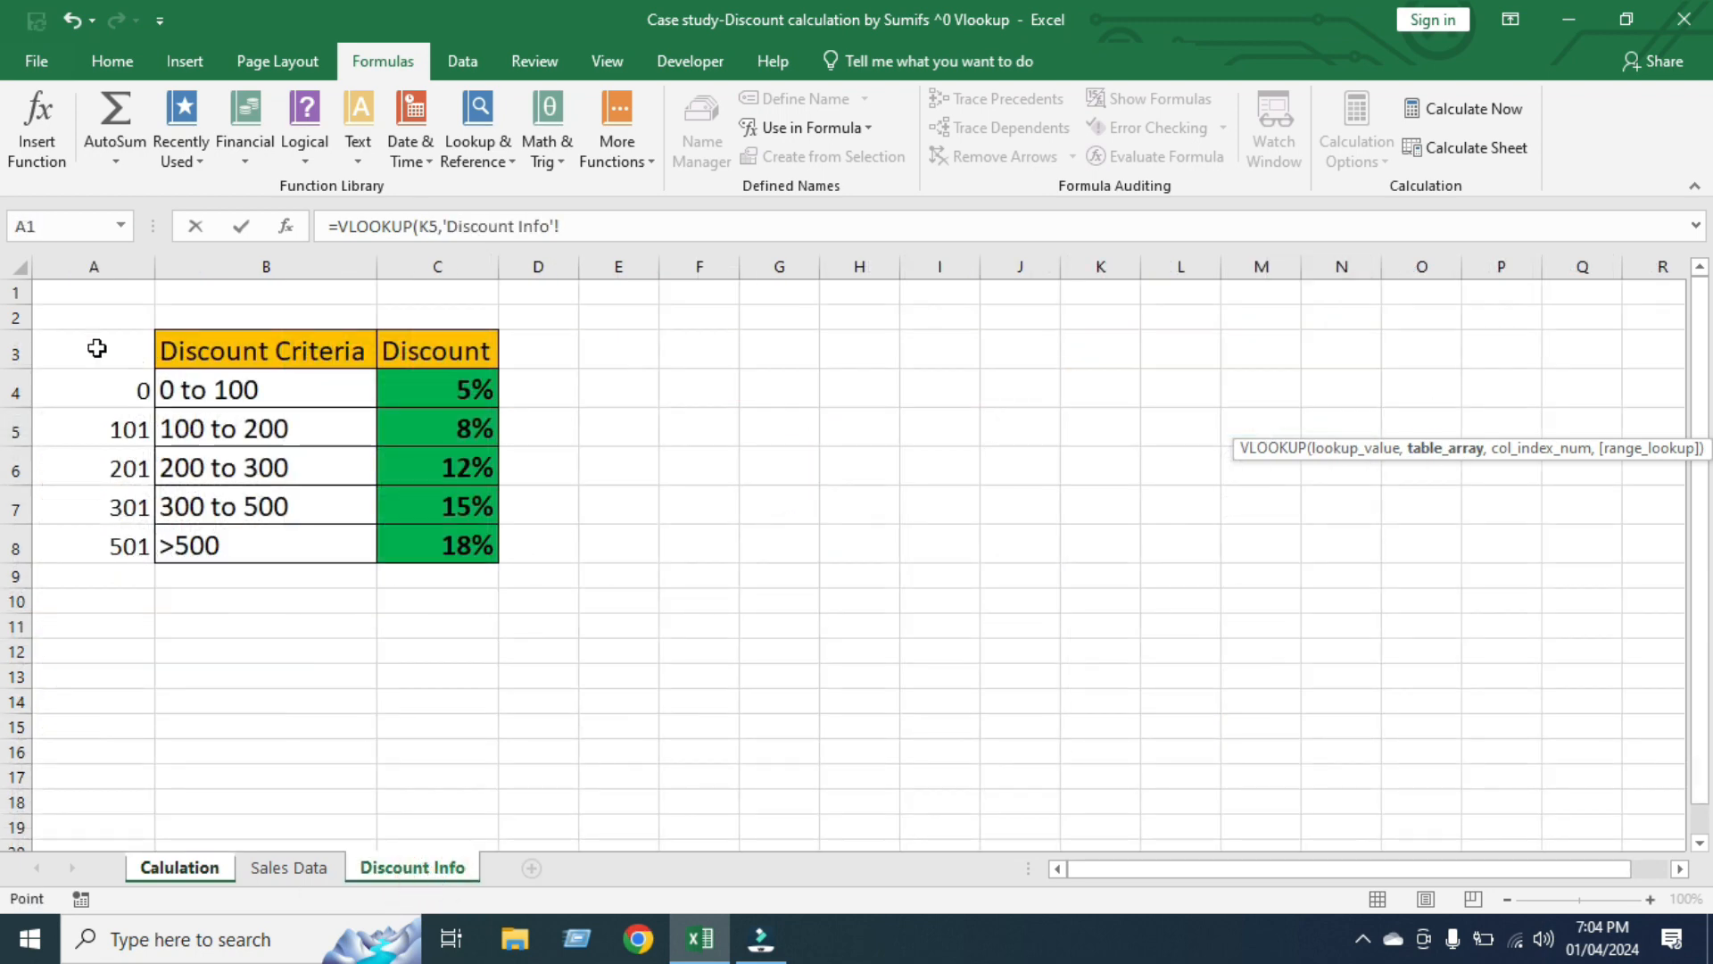
pyautogui.moveTo(97, 348); pyautogui.dragTo(88, 441)
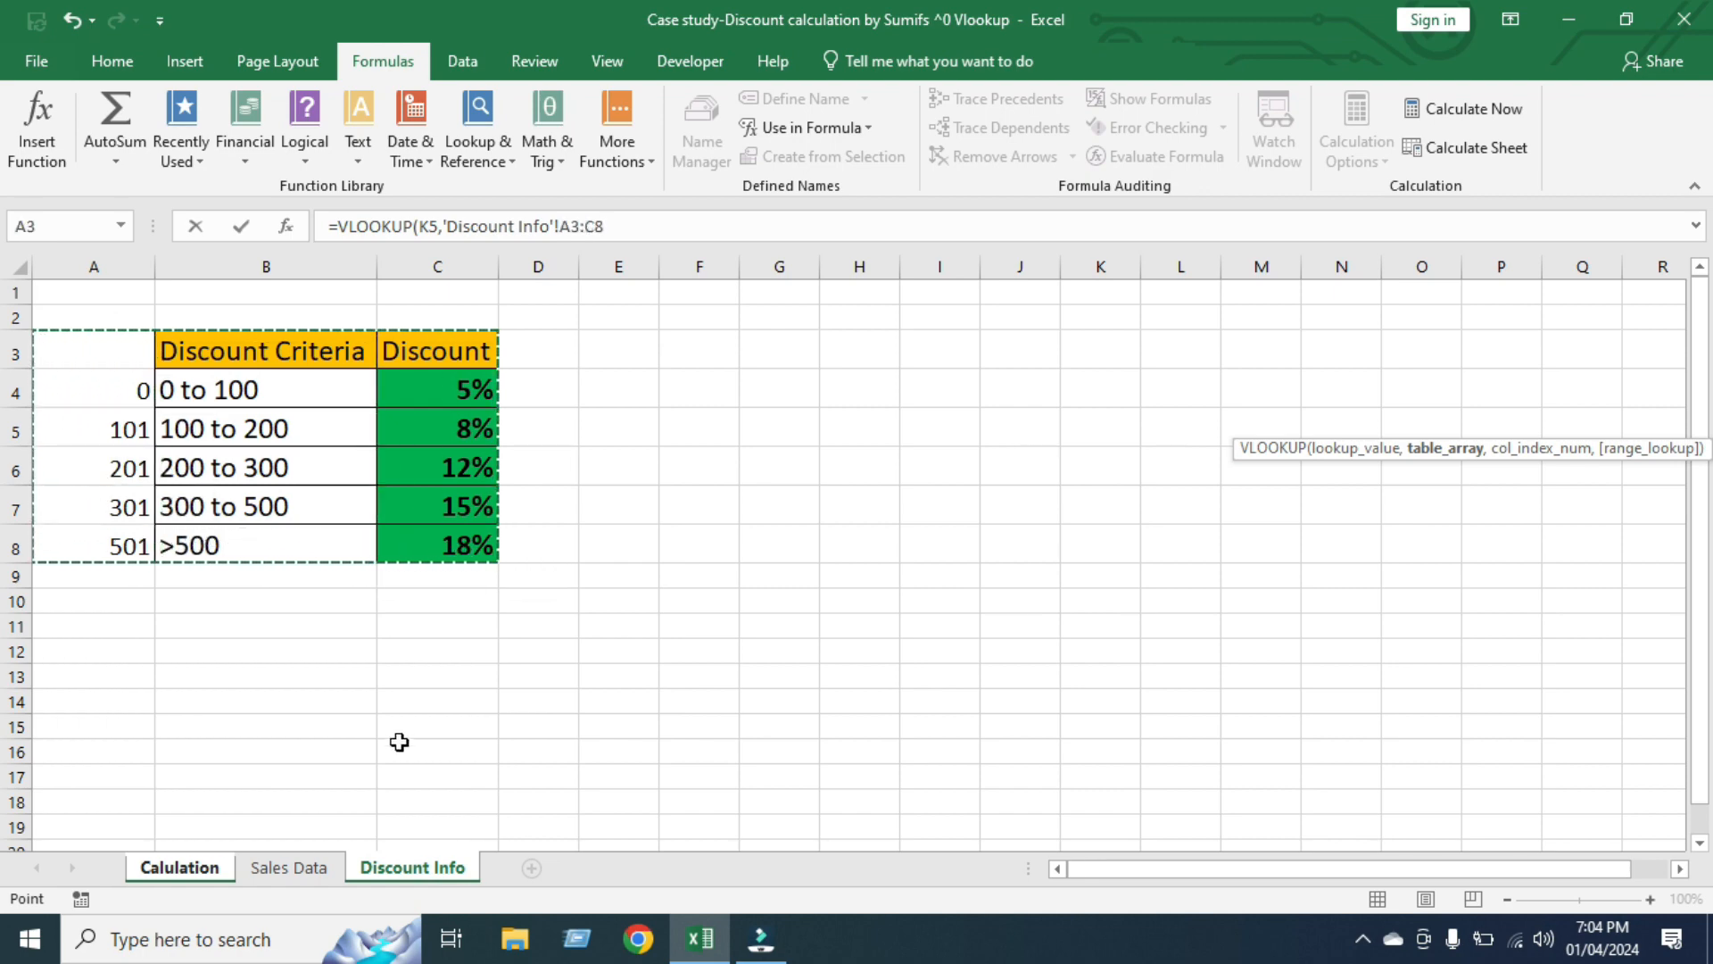
pyautogui.press('F4')
# Complete the L5 VLOOKUP with column index 3 and approximate match 1, and fill it down through L14
pyautogui.write(',3')
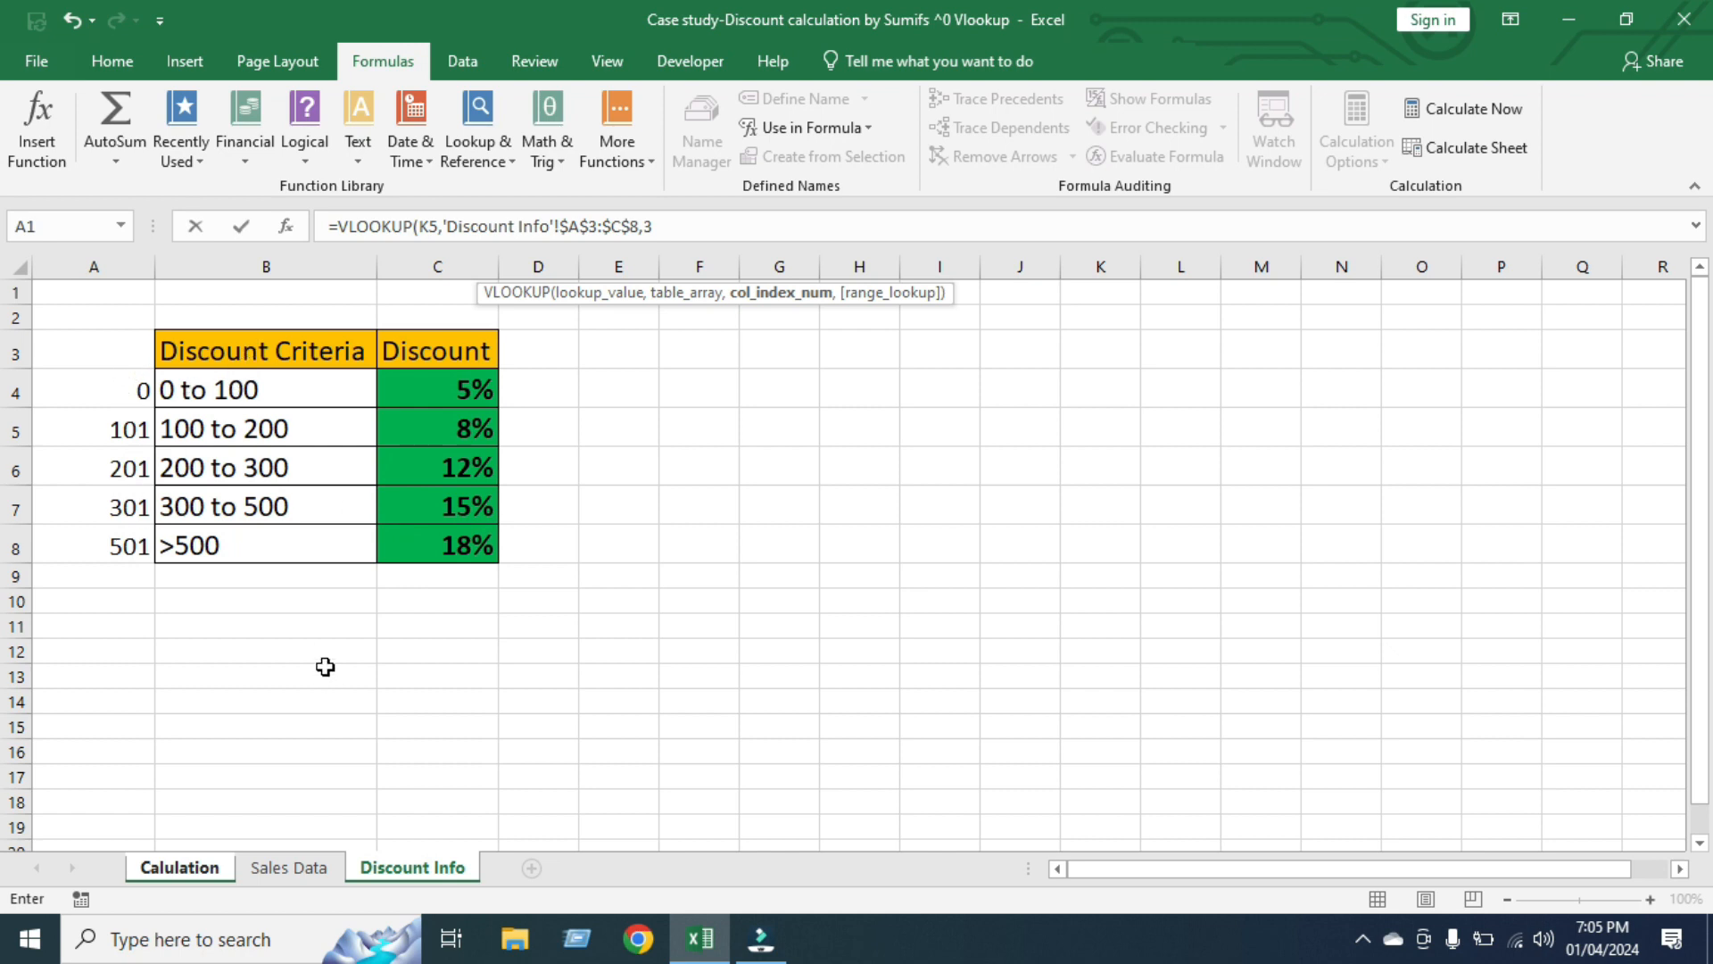
pyautogui.write(',1')
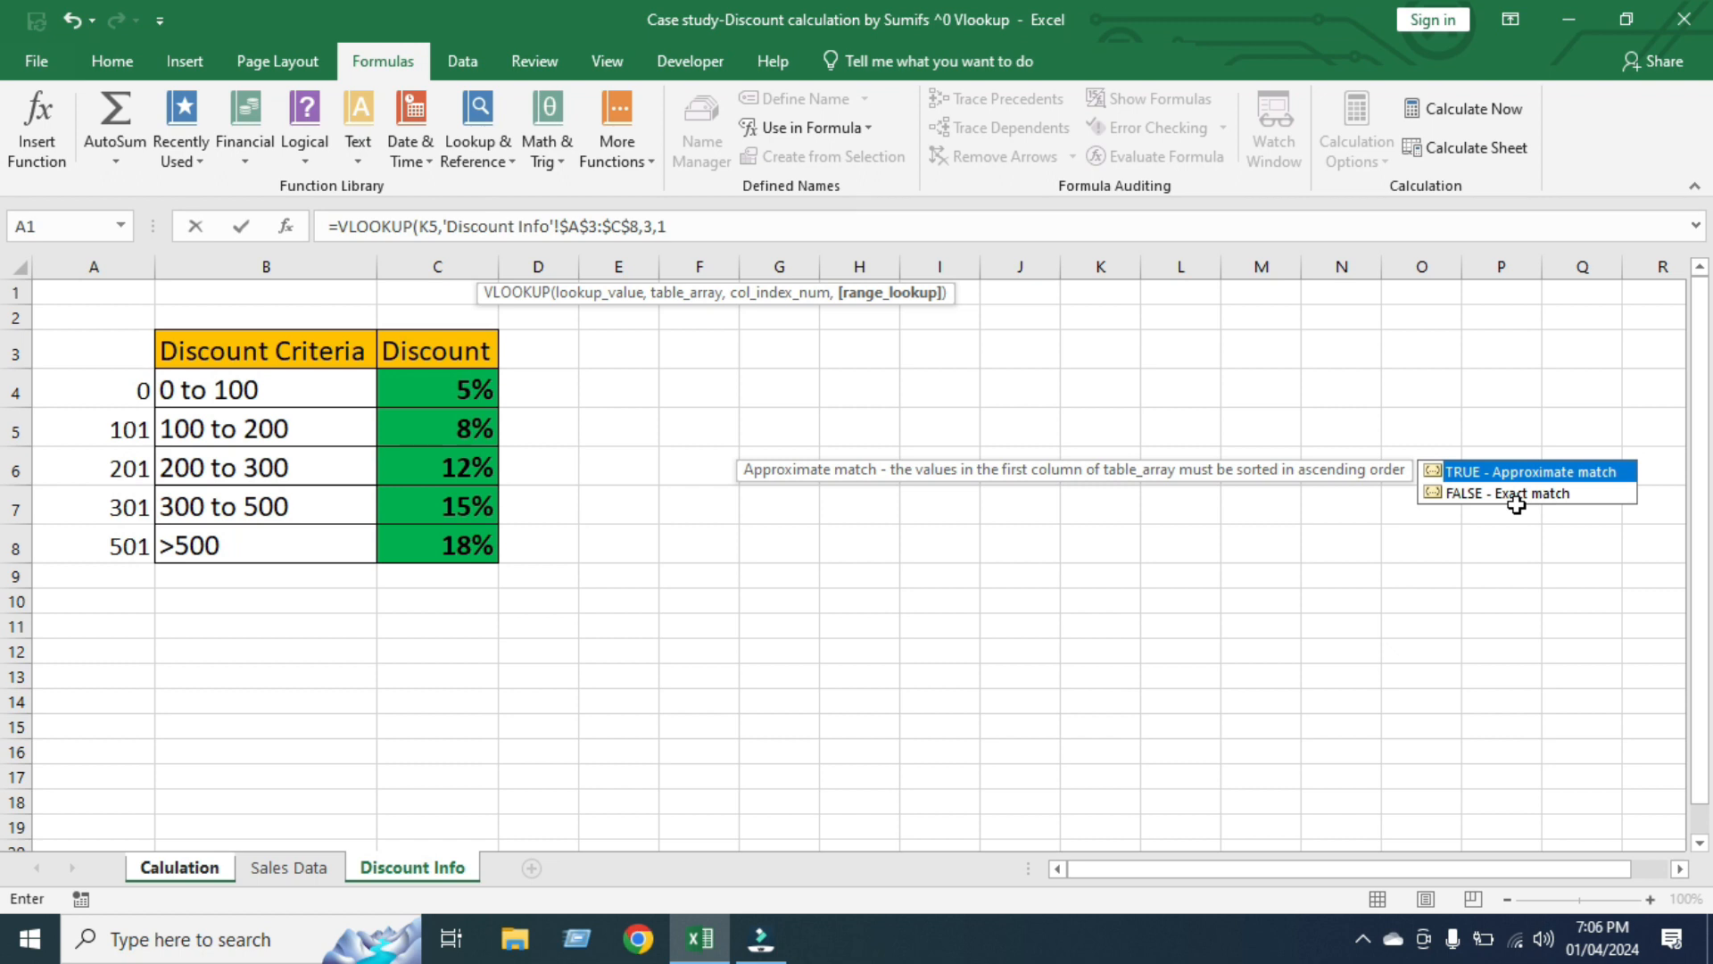
pyautogui.write(')')
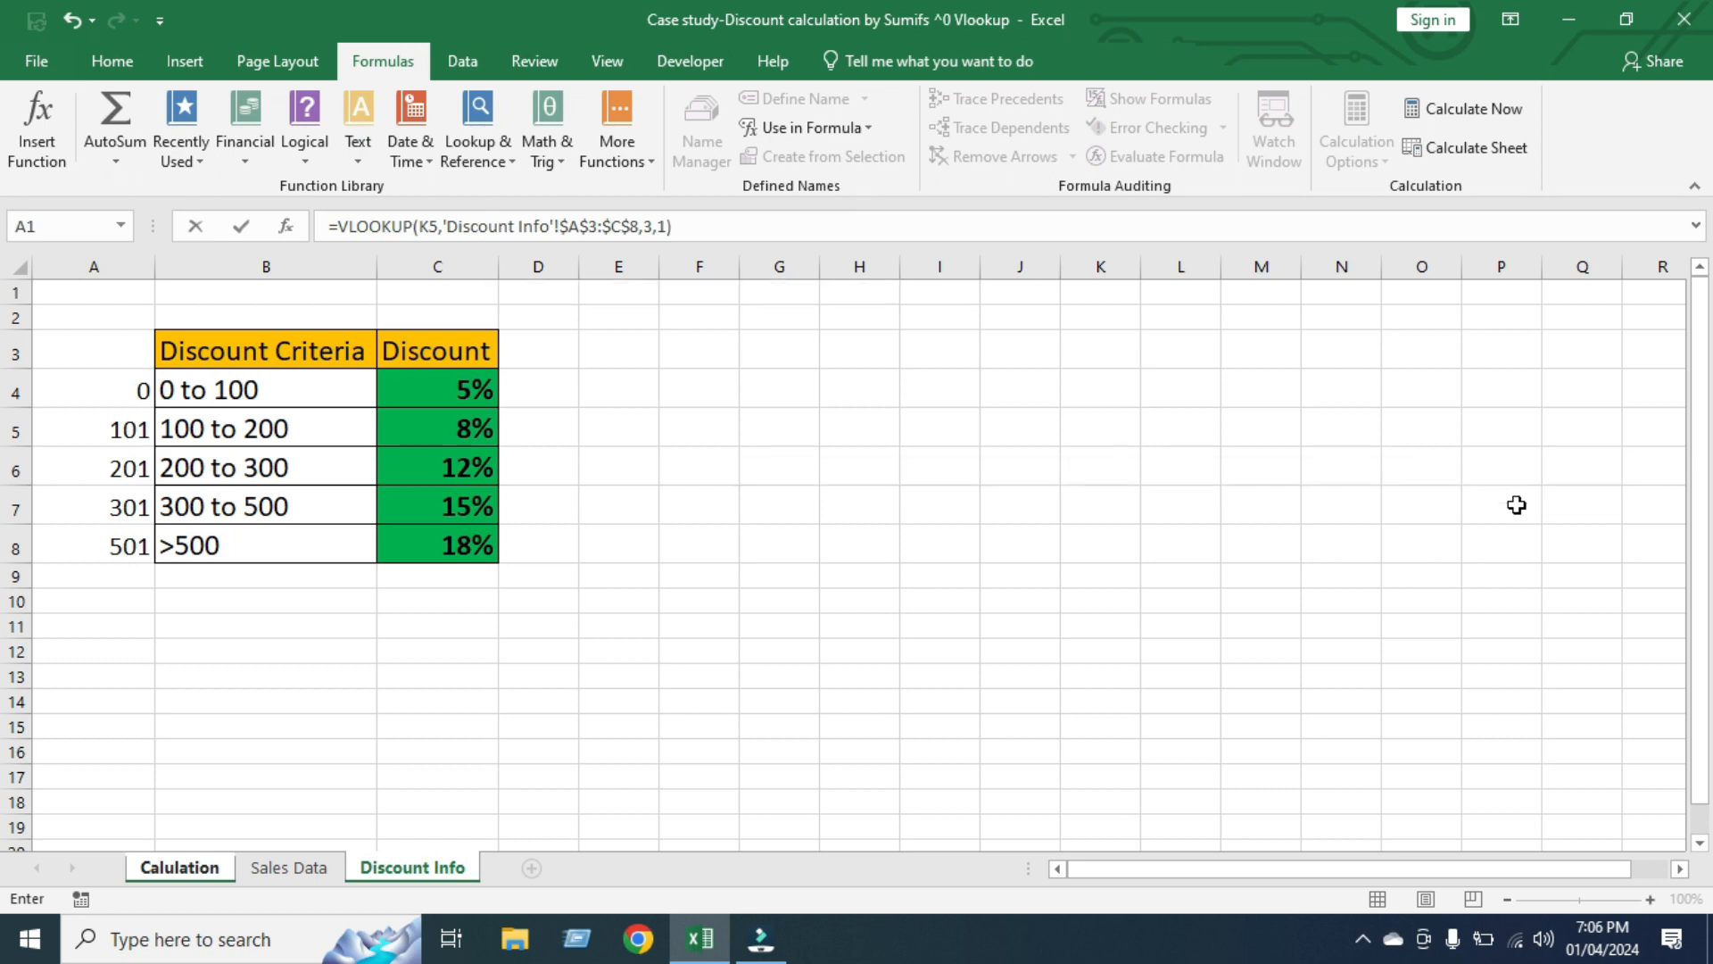
pyautogui.press('Return')
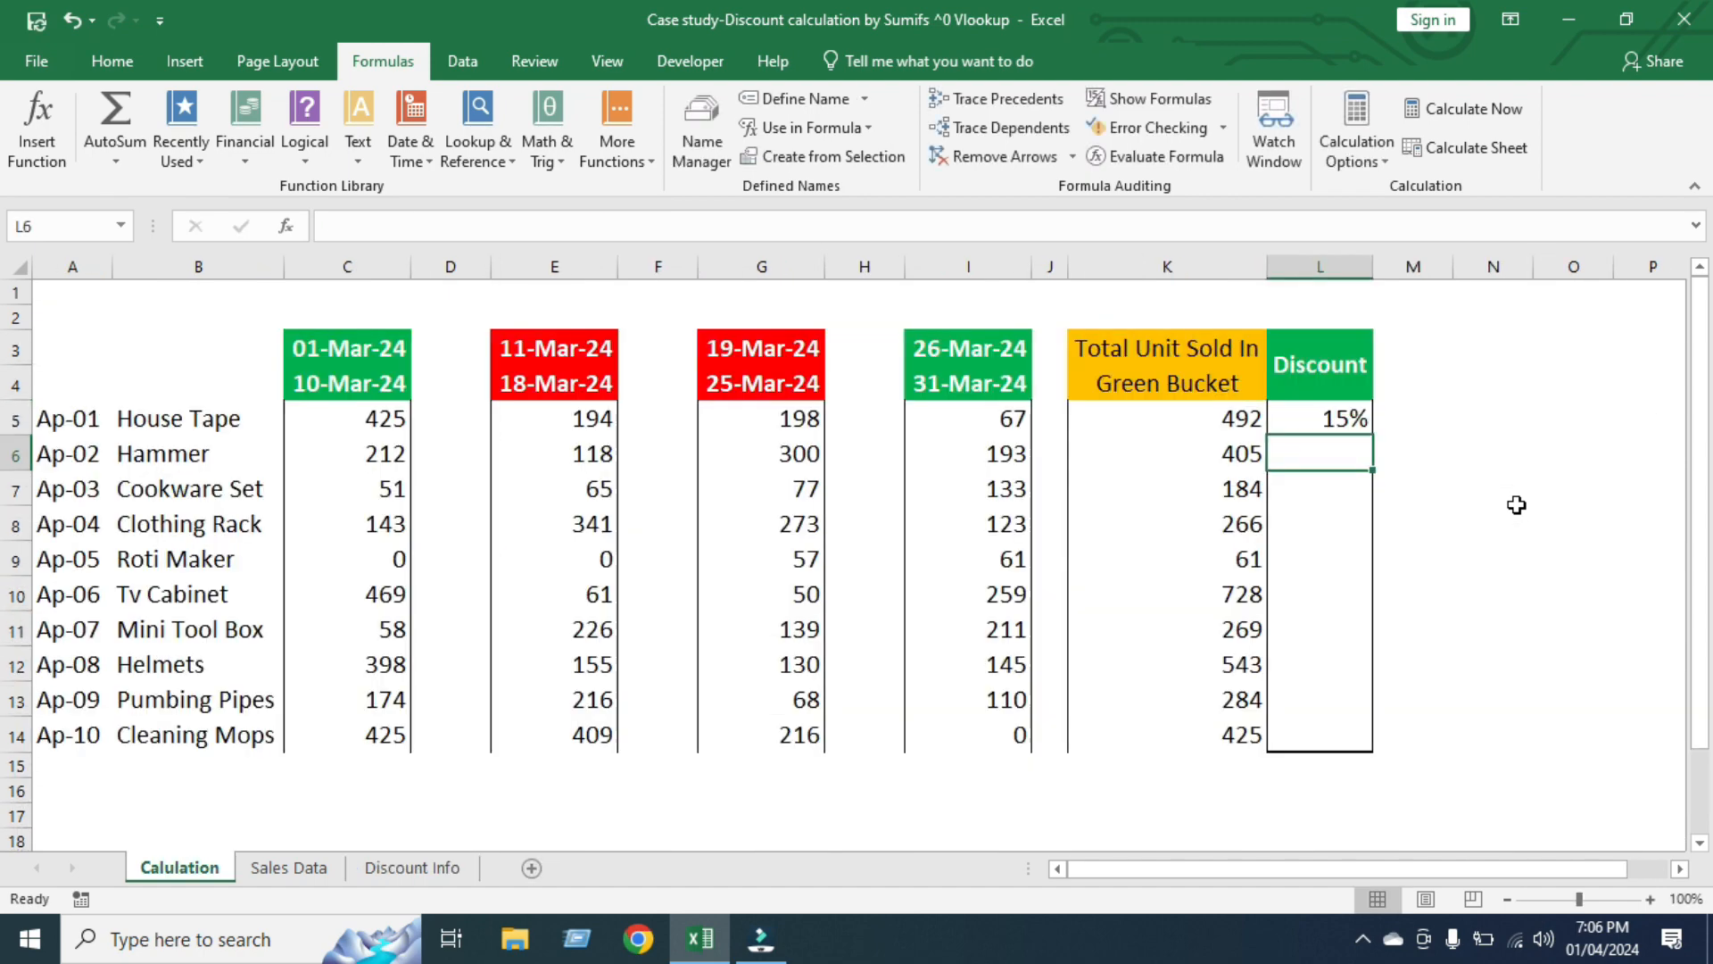
pyautogui.click(1341, 421)
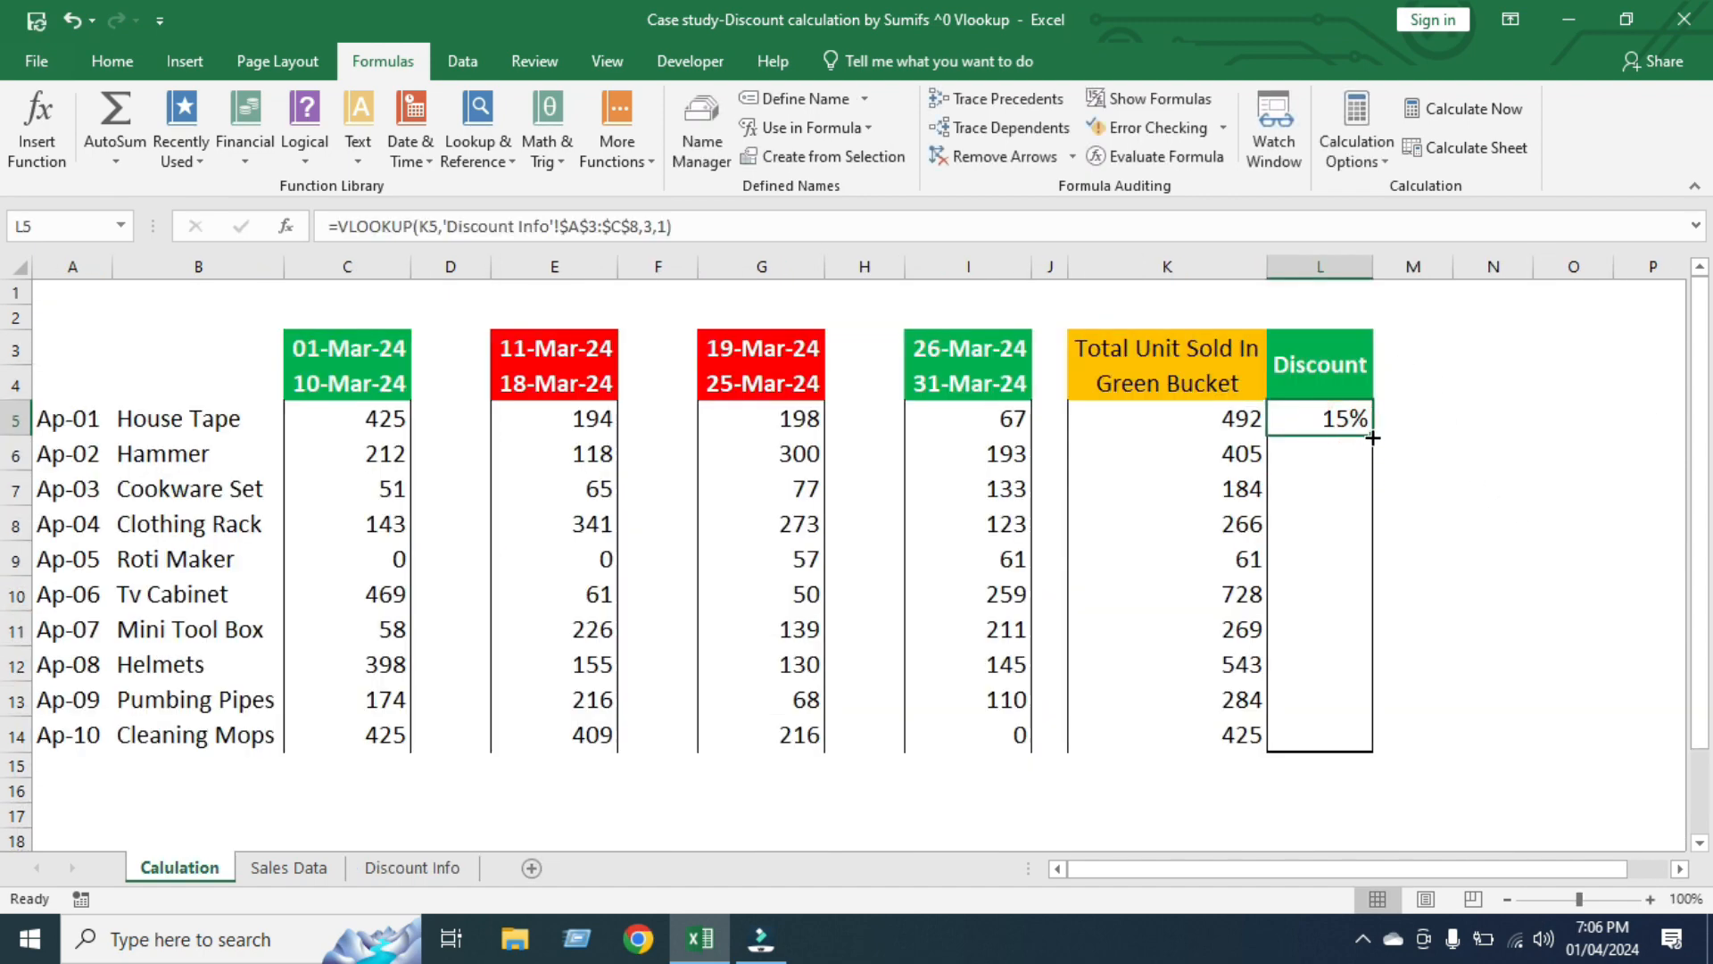
pyautogui.moveTo(1372, 435); pyautogui.dragTo(1367, 746)
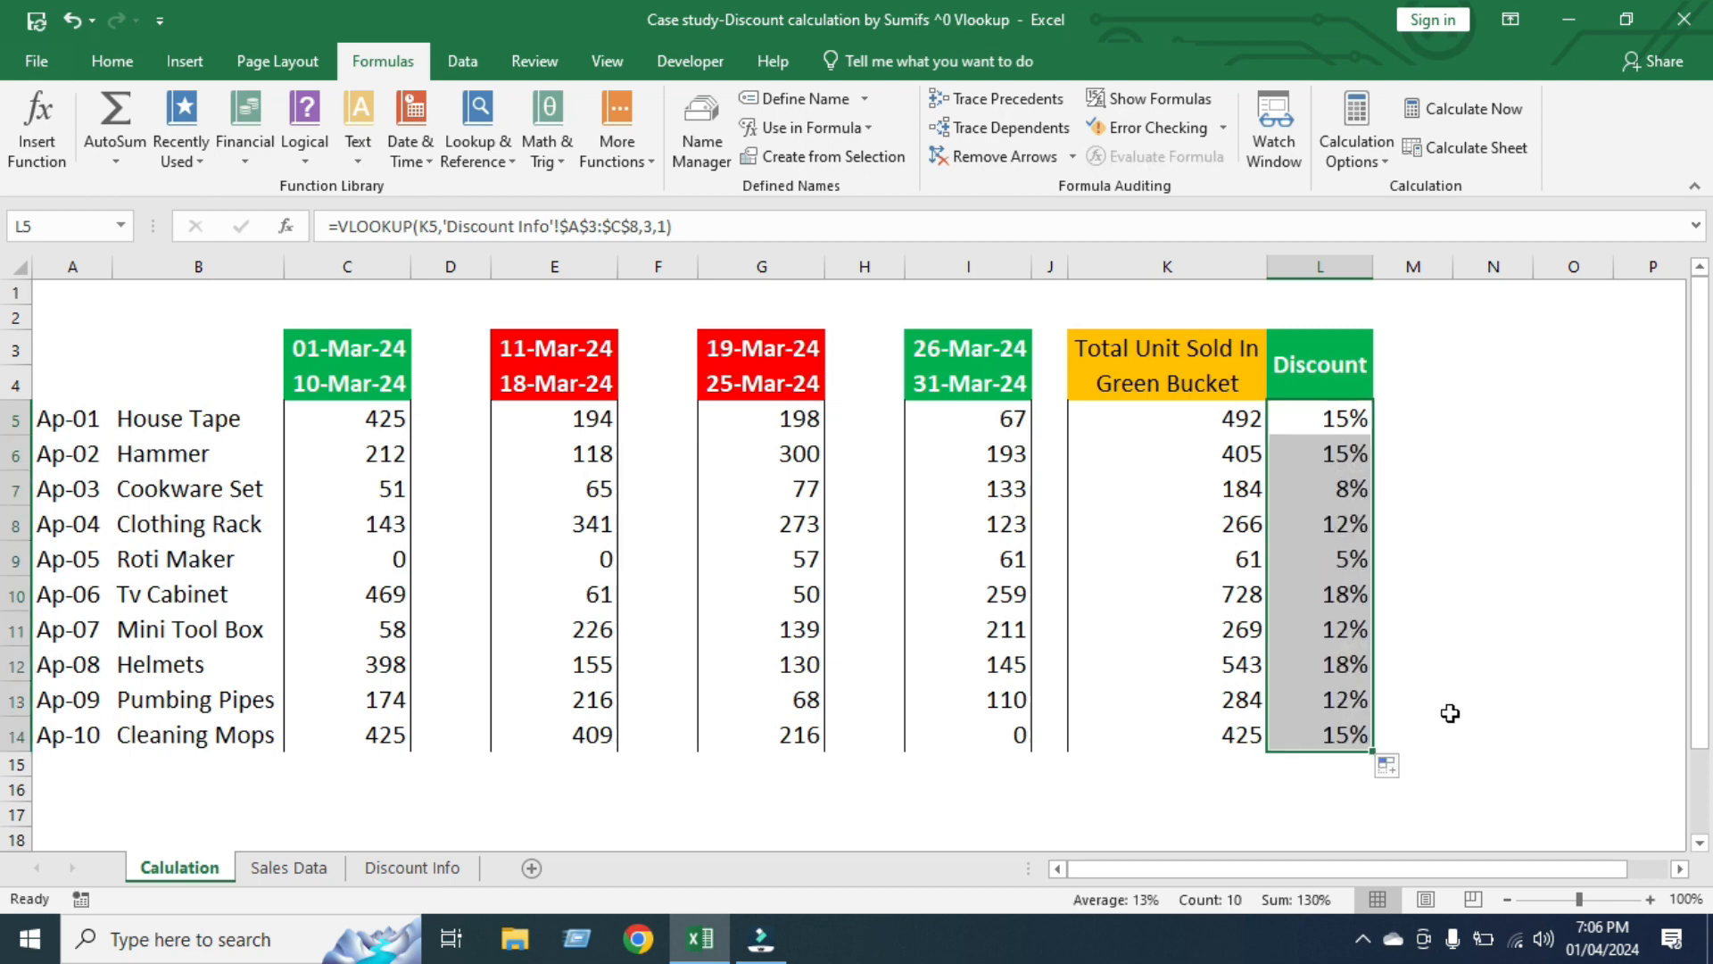
# Review the discounts in L5:L14 and check the Clothing Rack's units and discount against the Discount Info criteria table
pyautogui.moveTo(1365, 420); pyautogui.dragTo(1329, 743)
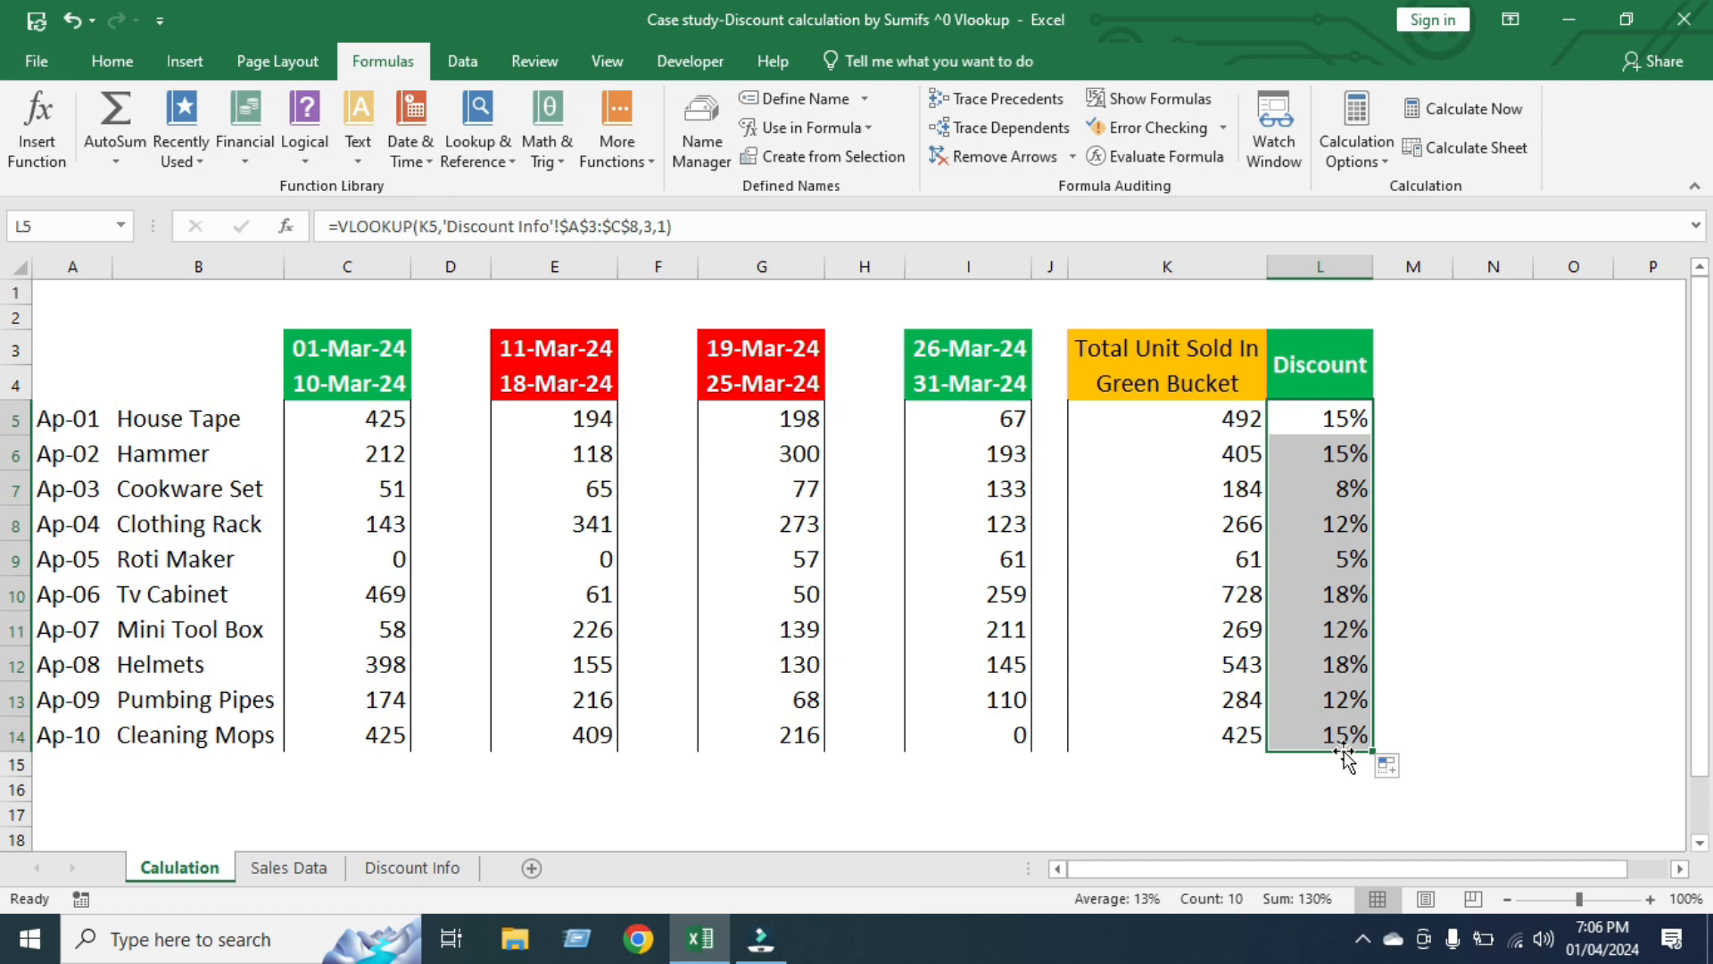
pyautogui.moveTo(1339, 417); pyautogui.dragTo(1321, 730)
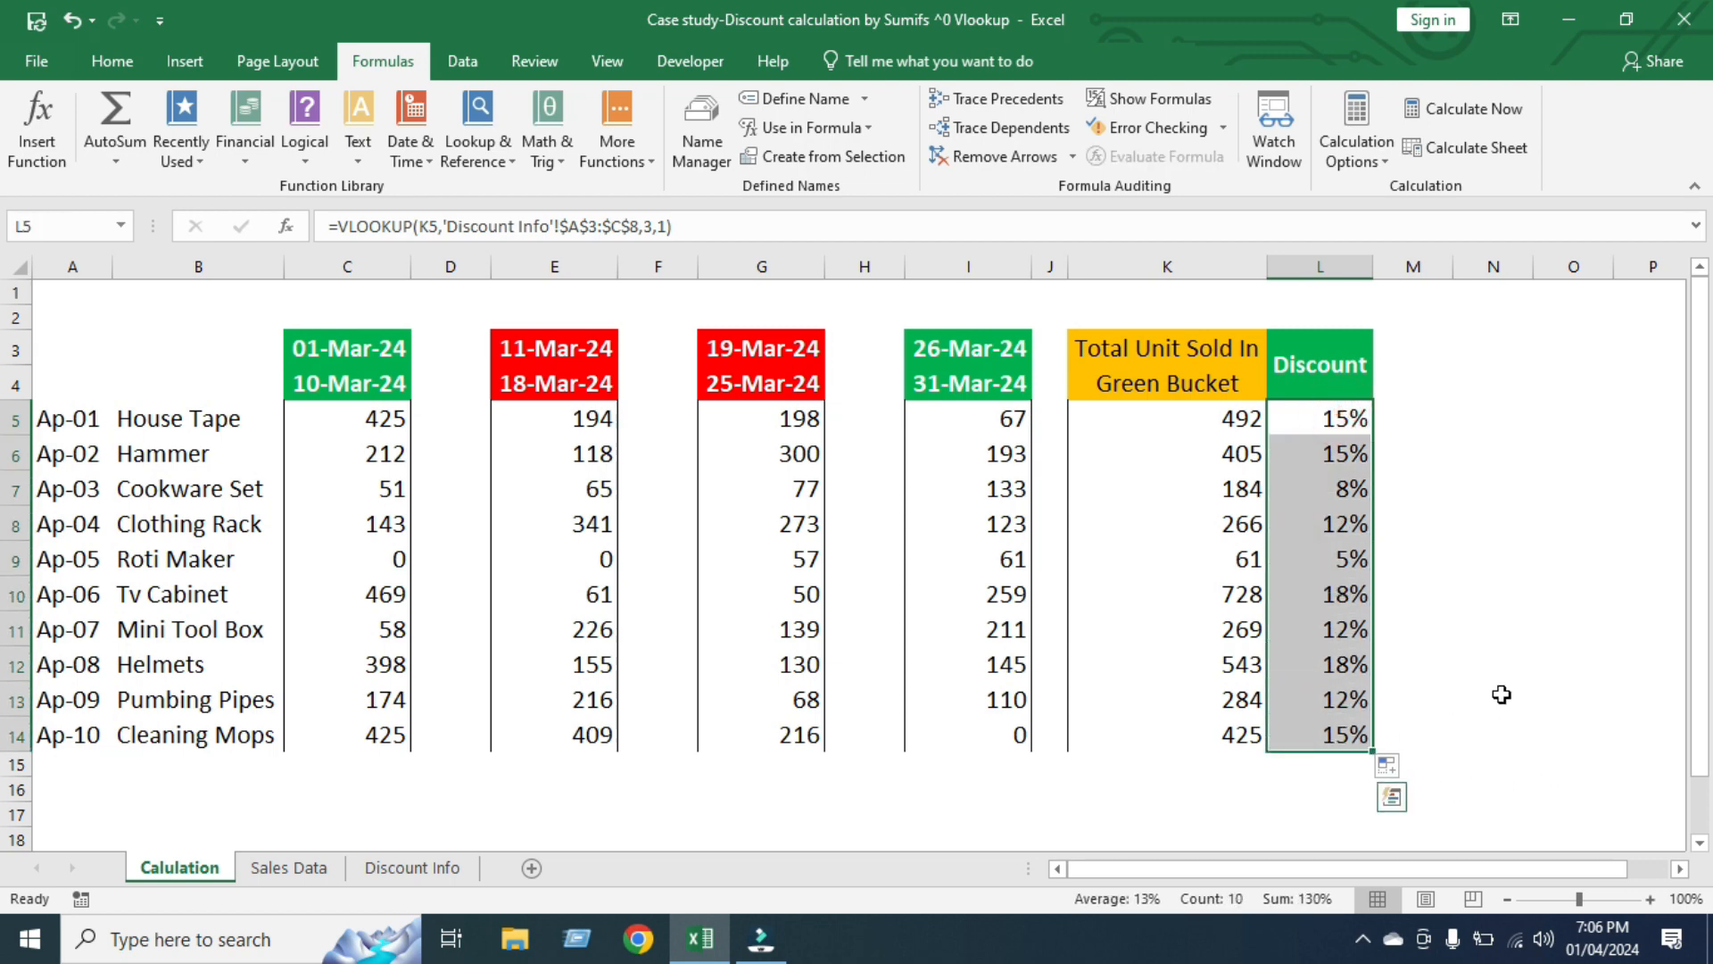
pyautogui.click(1236, 528)
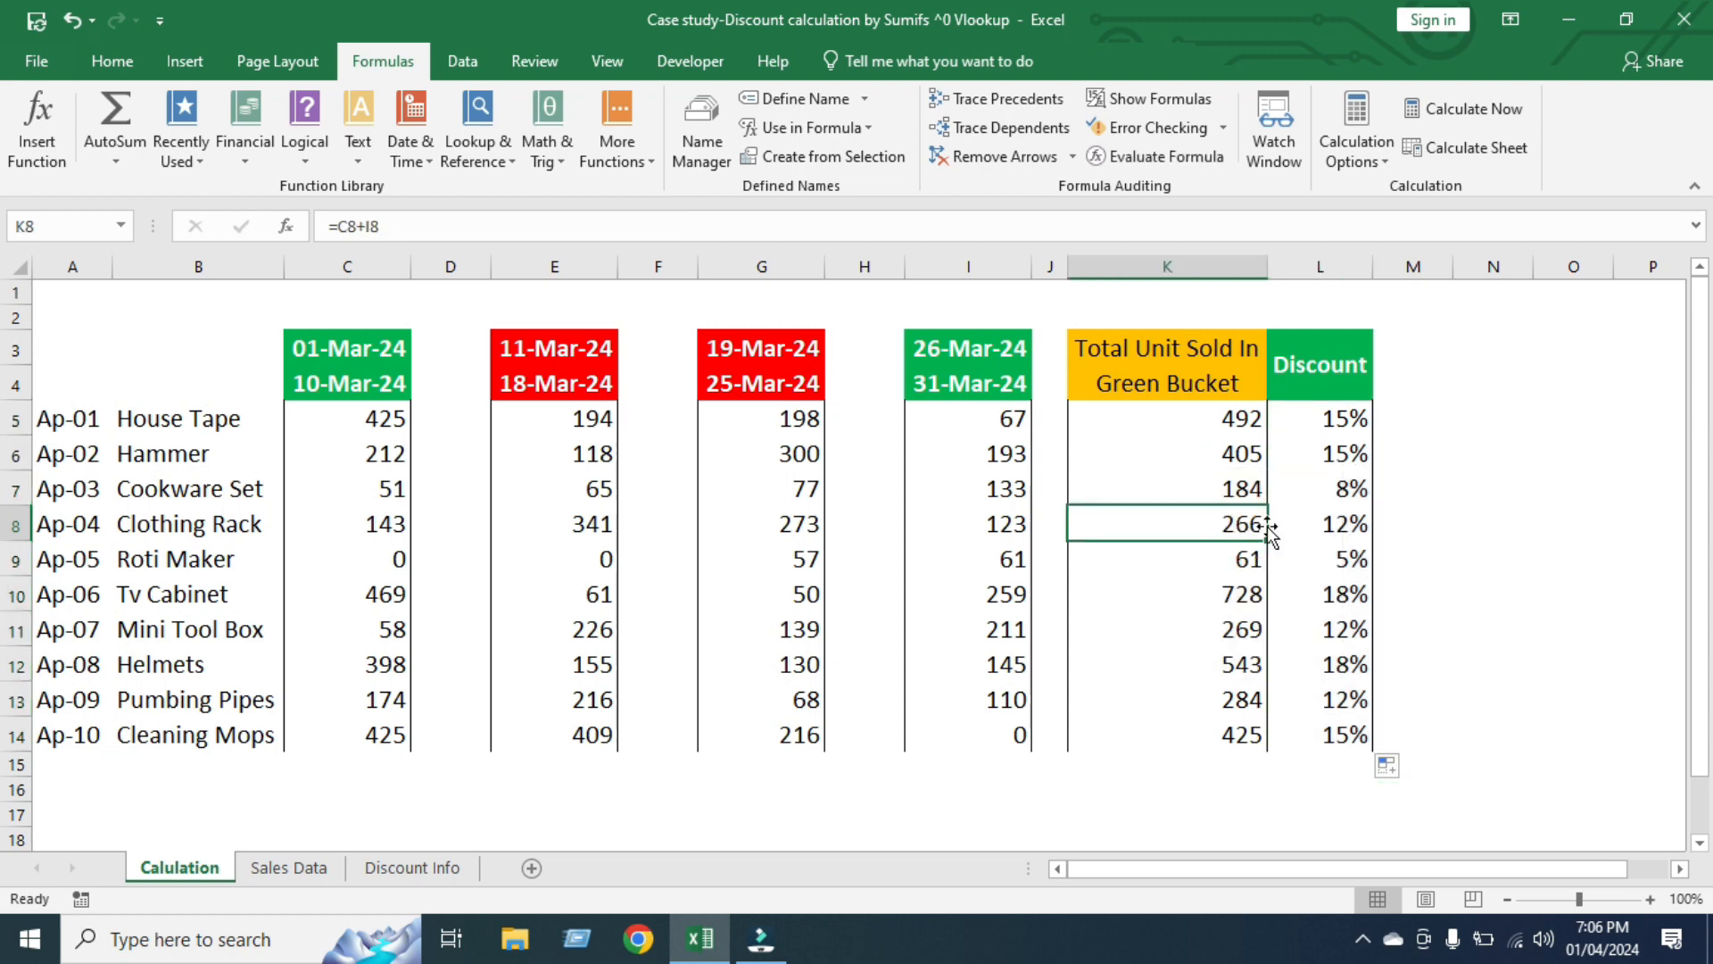
pyautogui.click(1343, 524)
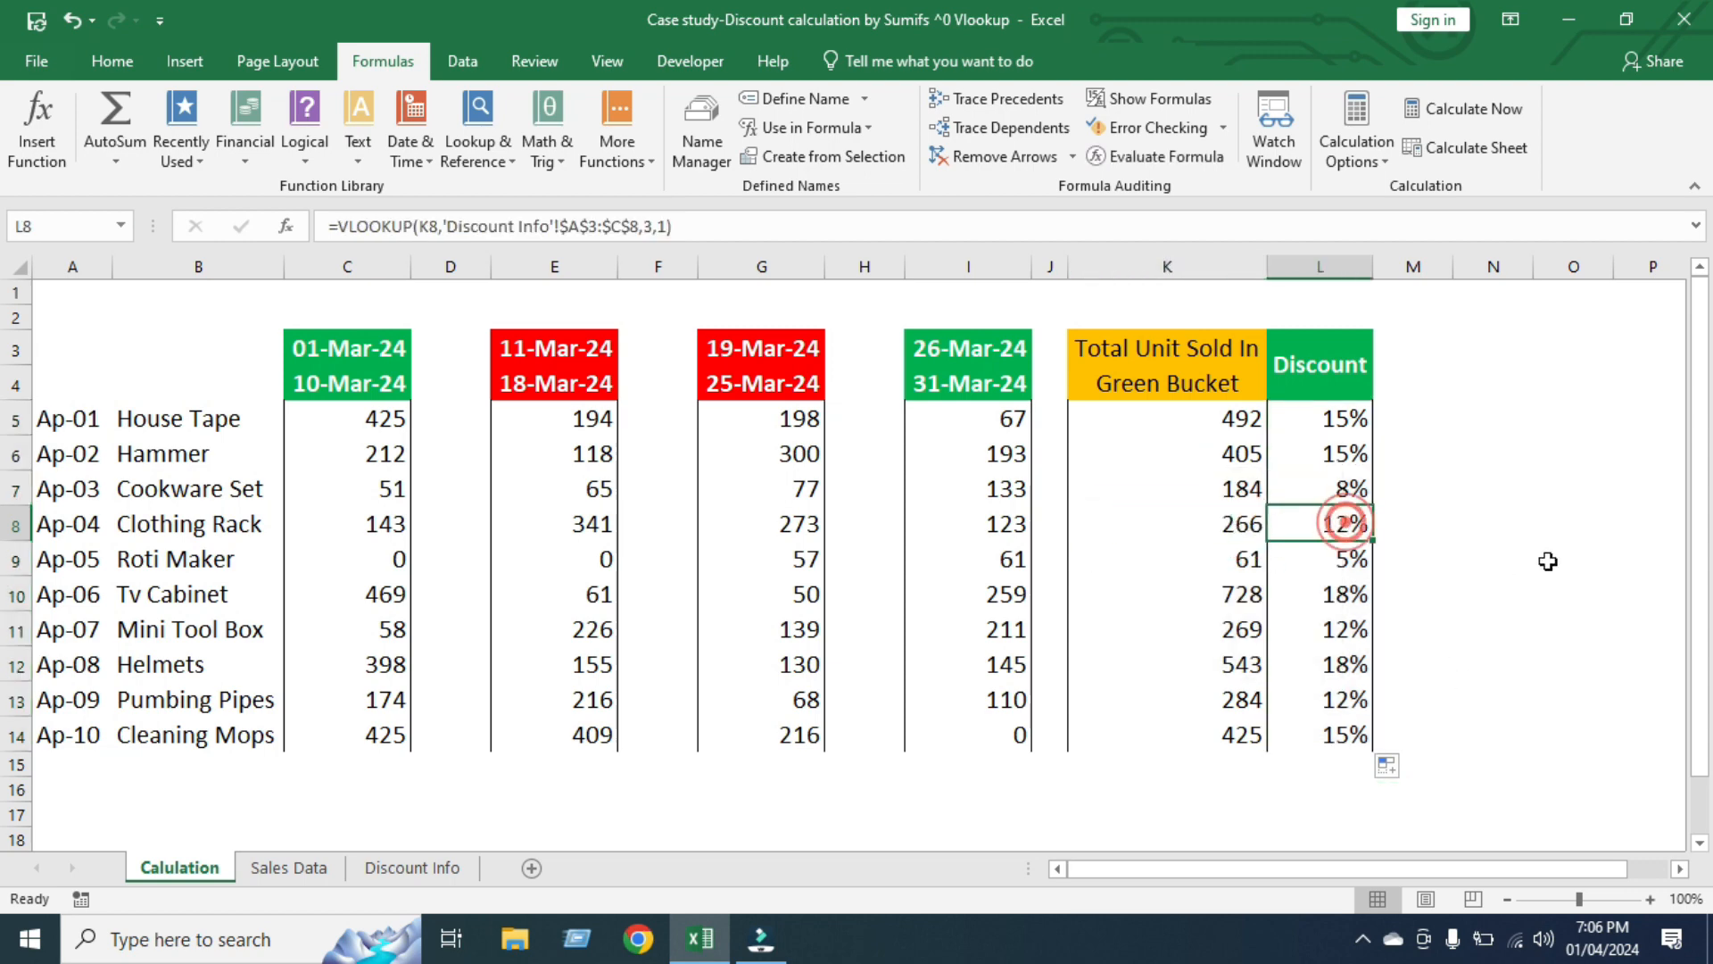
pyautogui.click(429, 870)
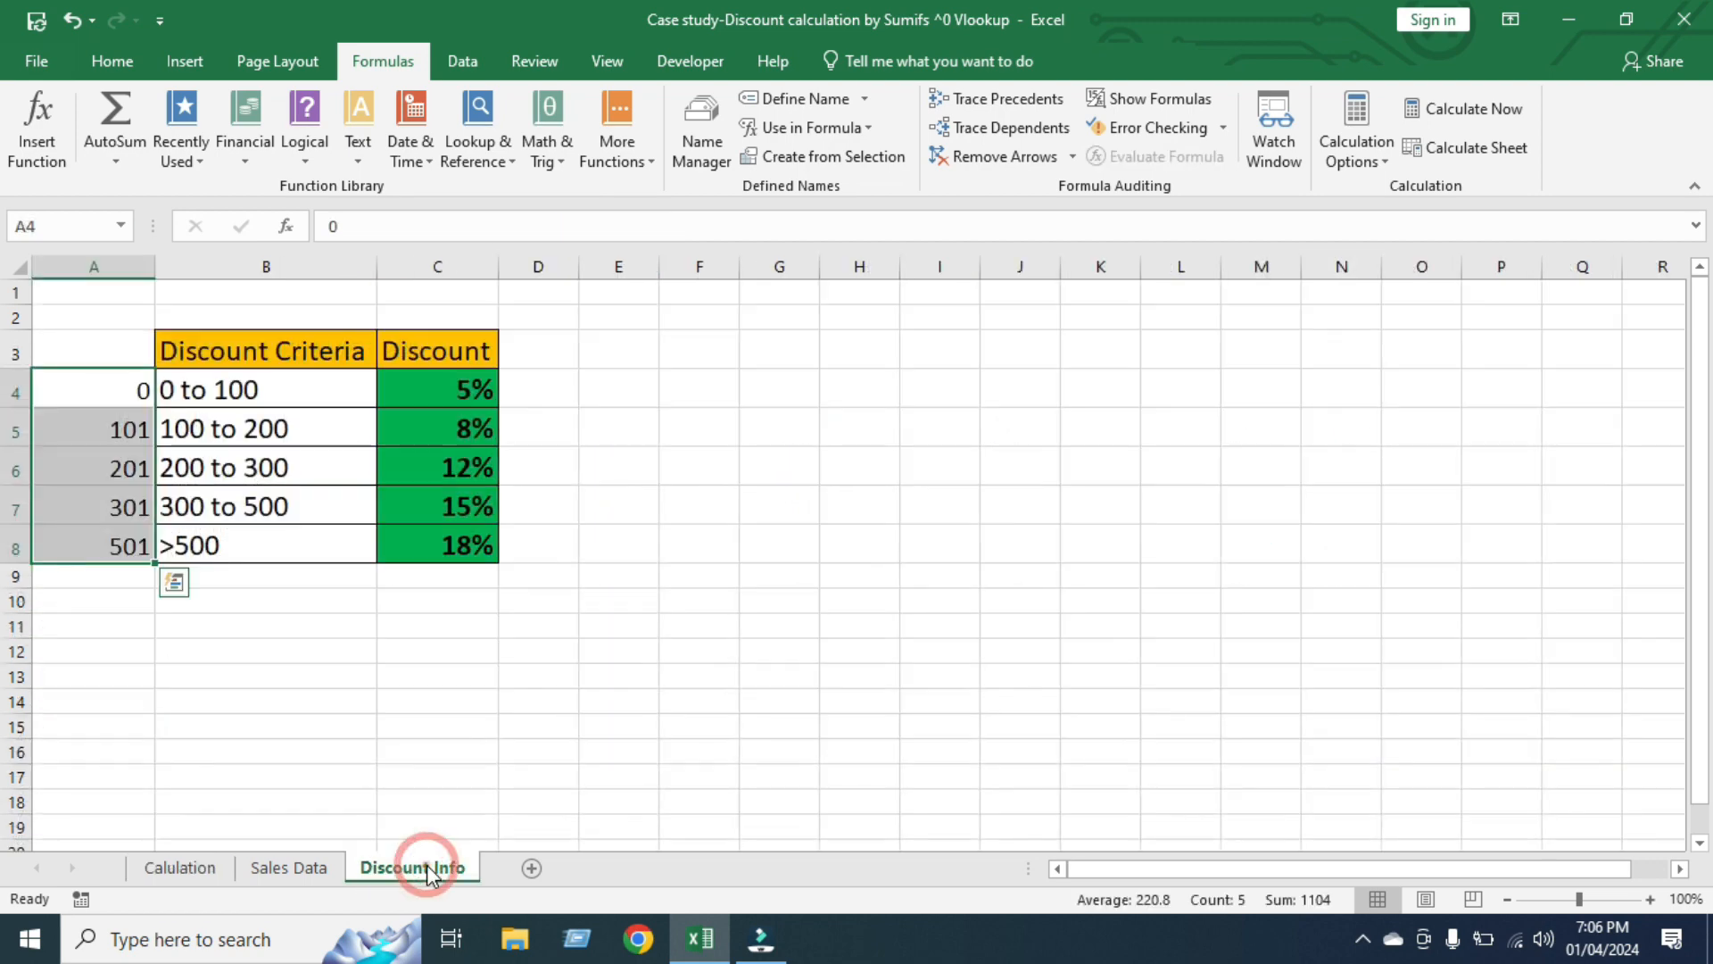
pyautogui.click(211, 475)
pyautogui.click(448, 466)
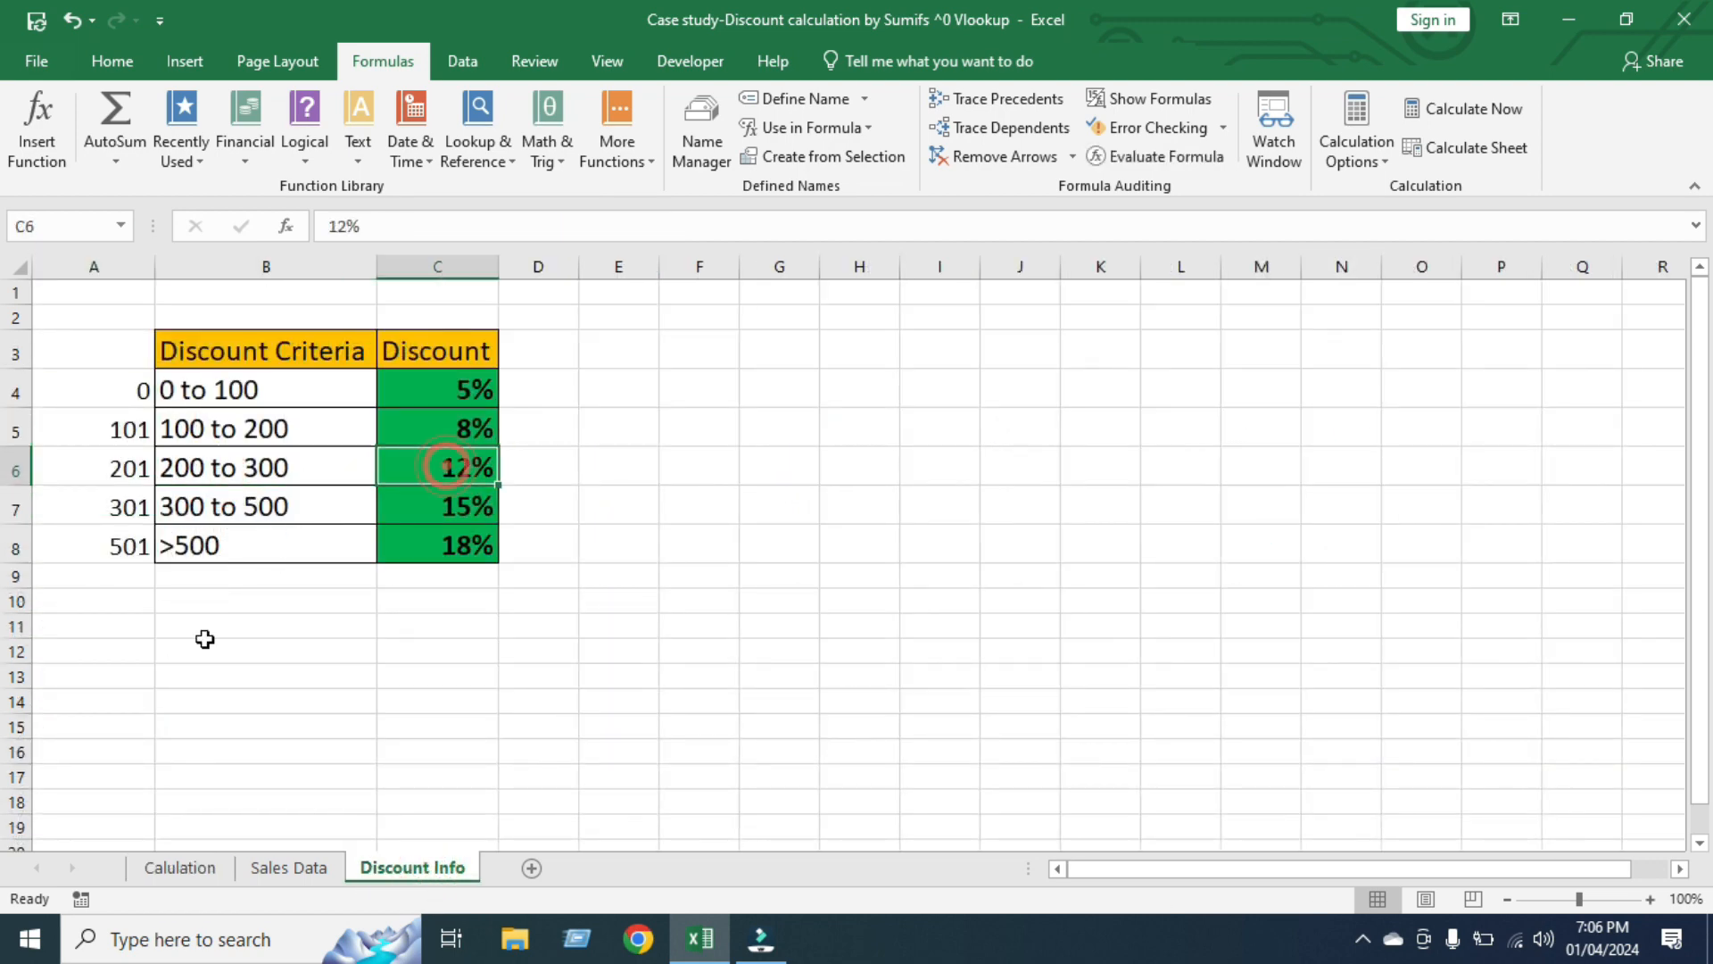
pyautogui.click(183, 870)
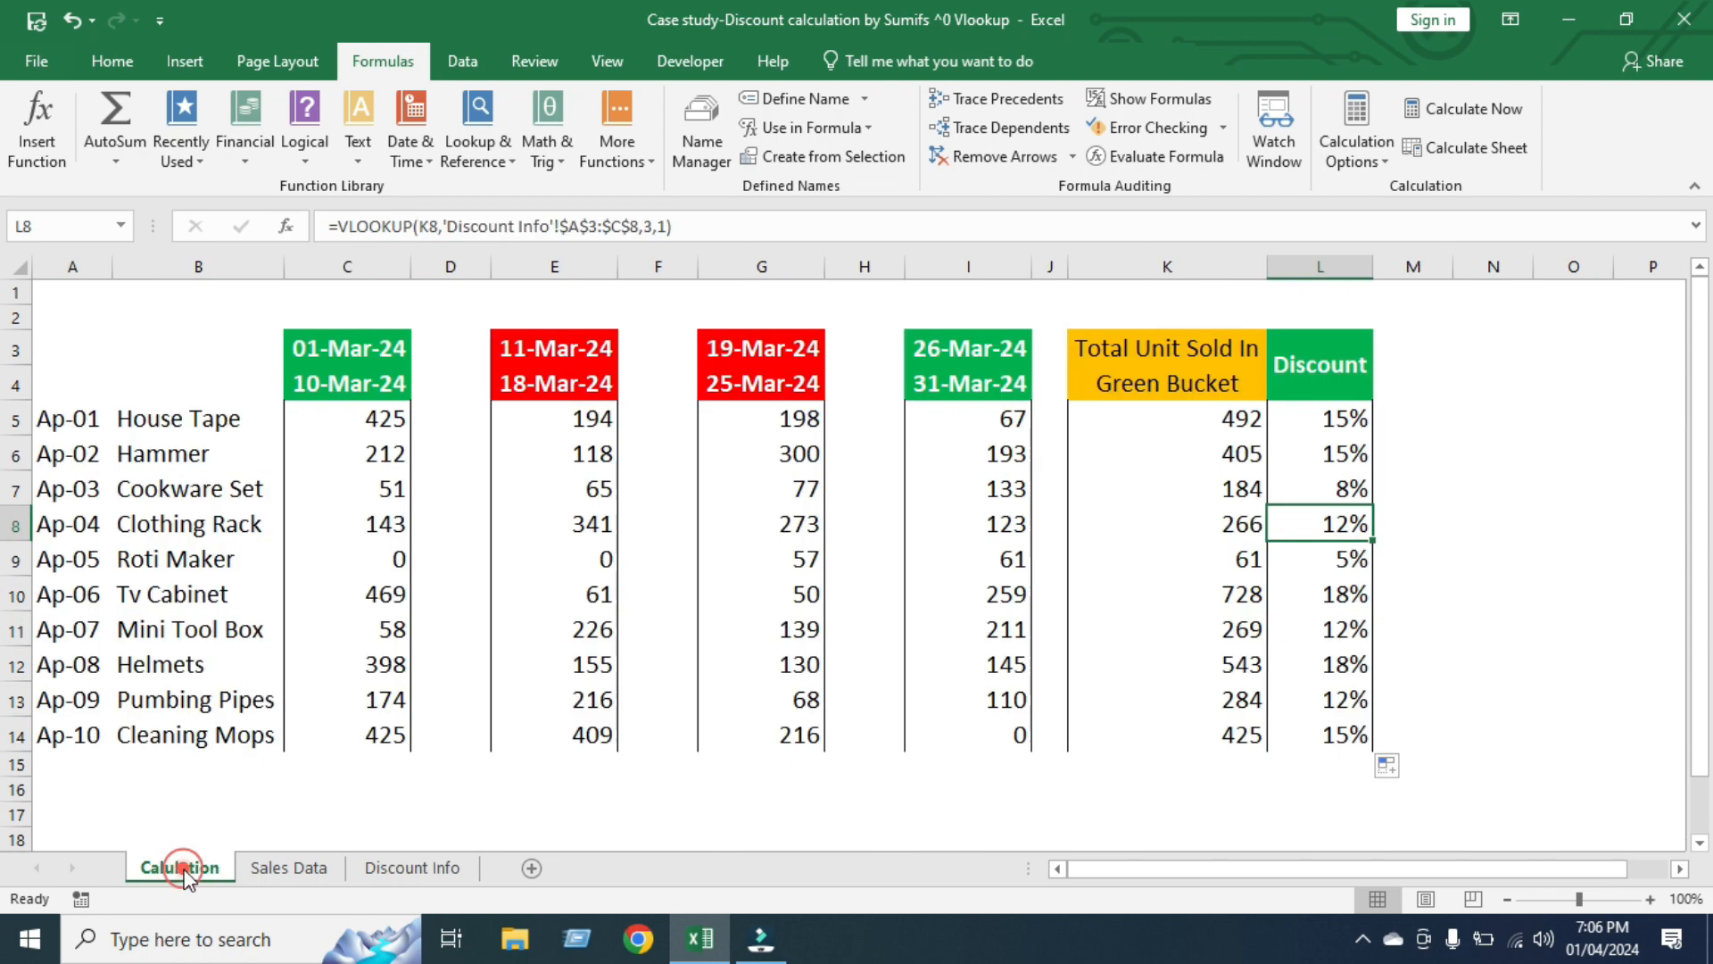
pyautogui.click(1223, 524)
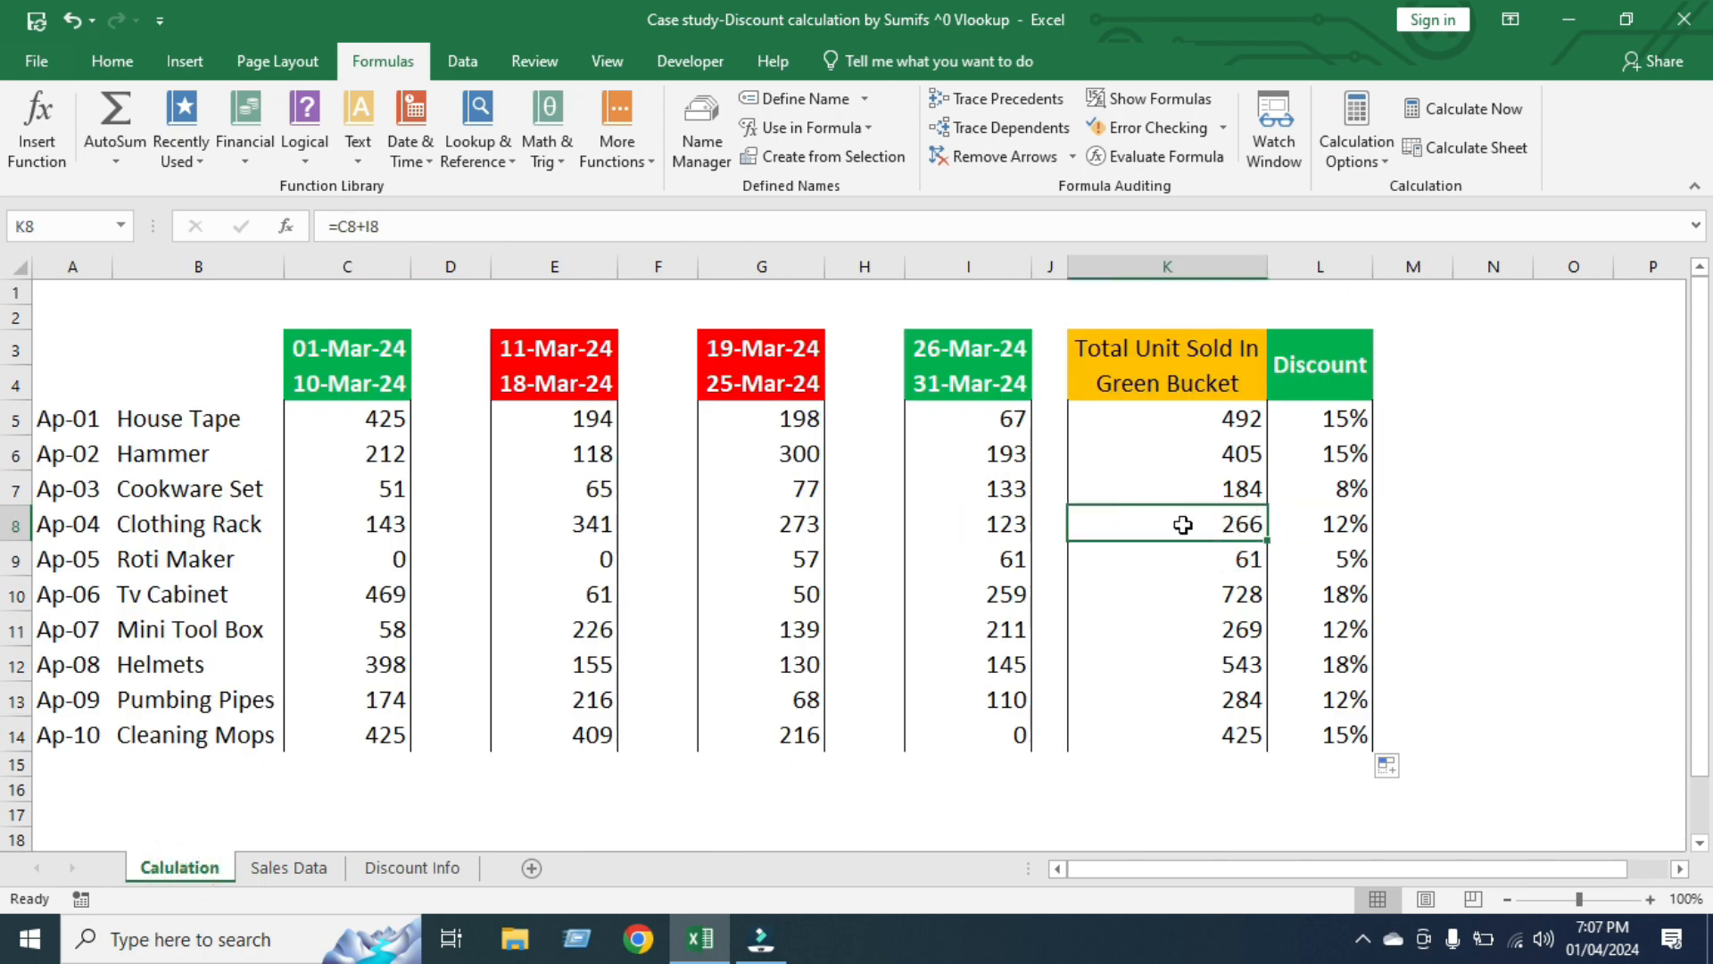
pyautogui.click(1327, 518)
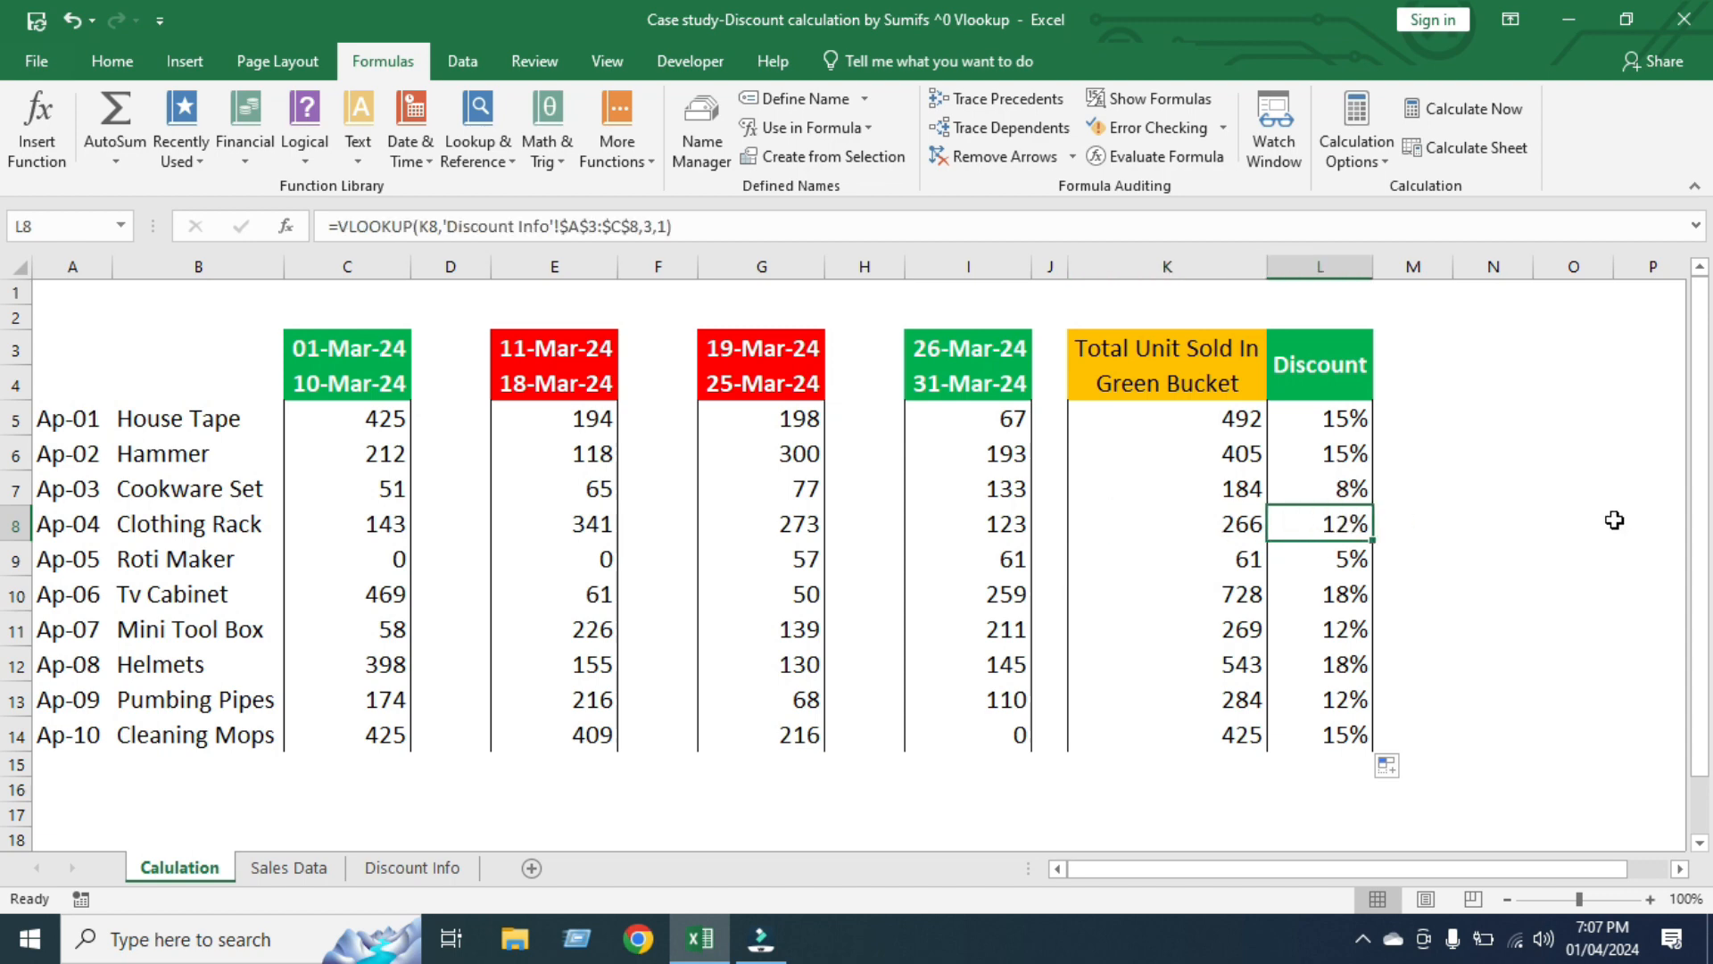